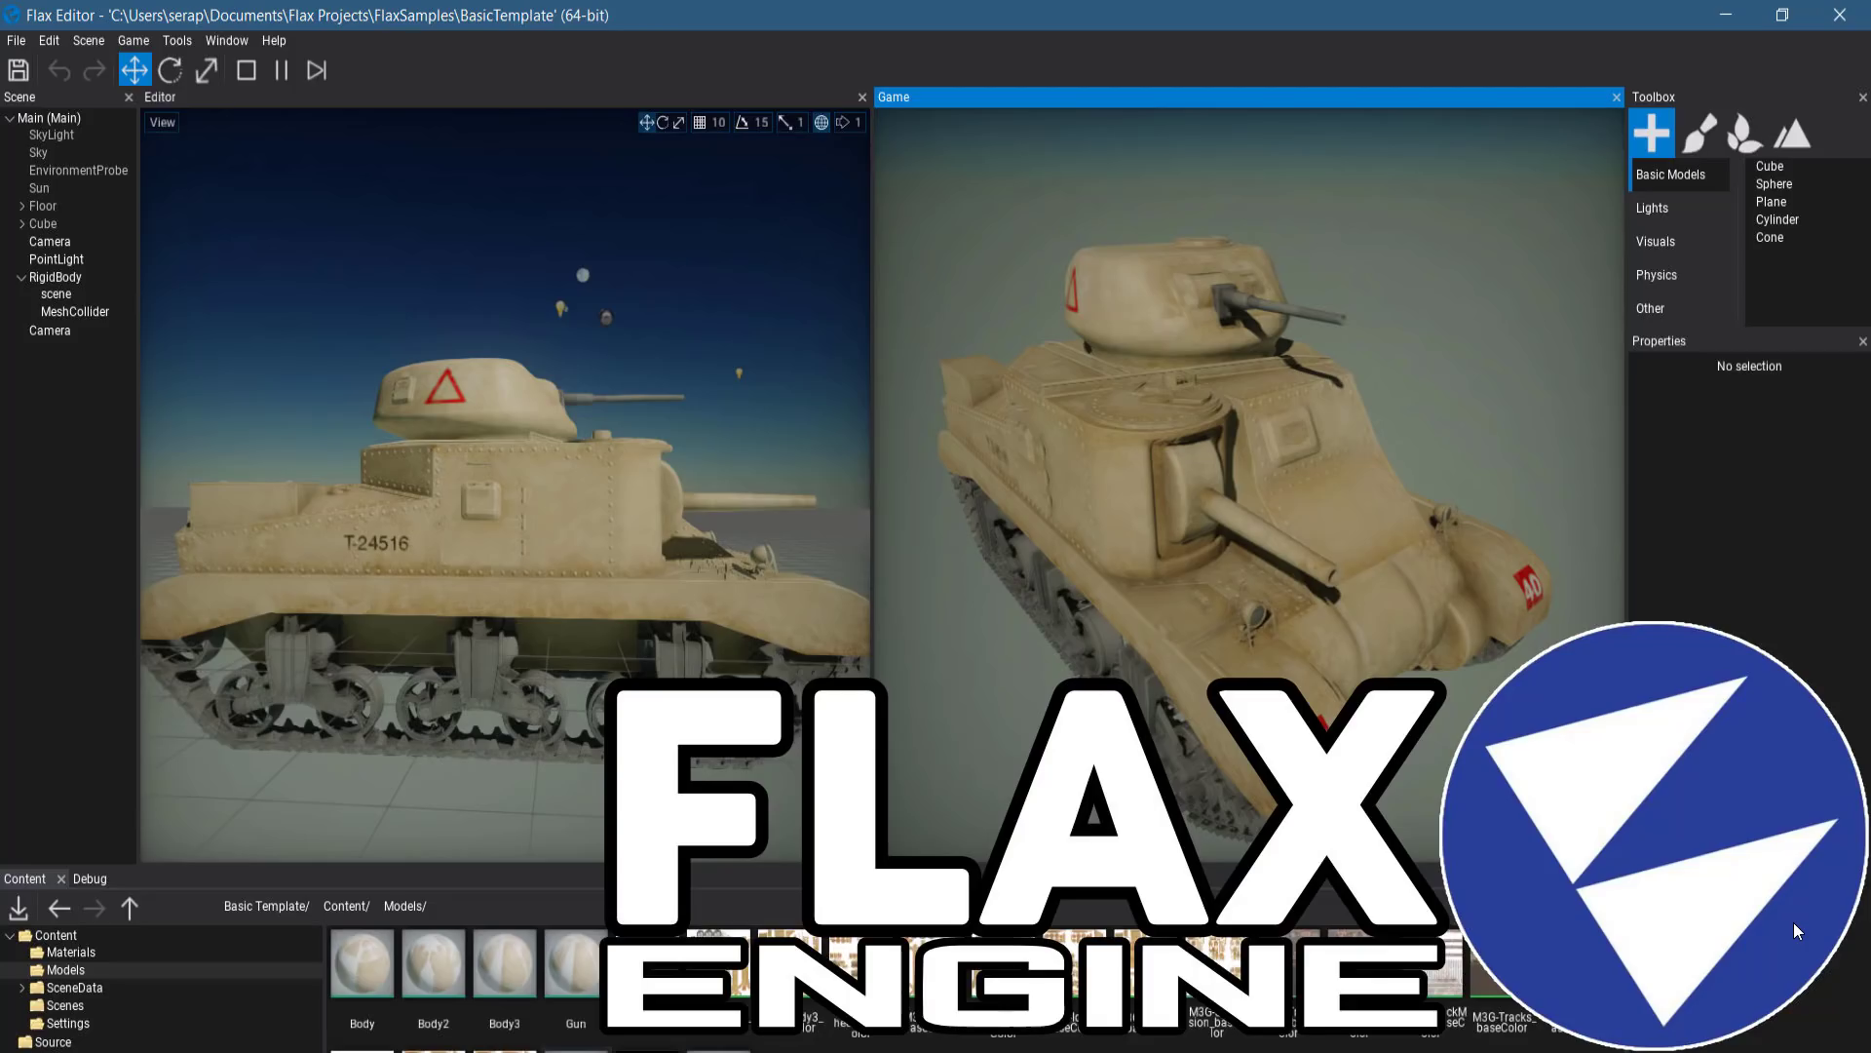
Switch past the Flax launcher to Firefox showing the flaxengine.com homepage.
key("alt+Tab")
key("Tab")
key("alt+Tab")
key("Tab")
key("Tab")
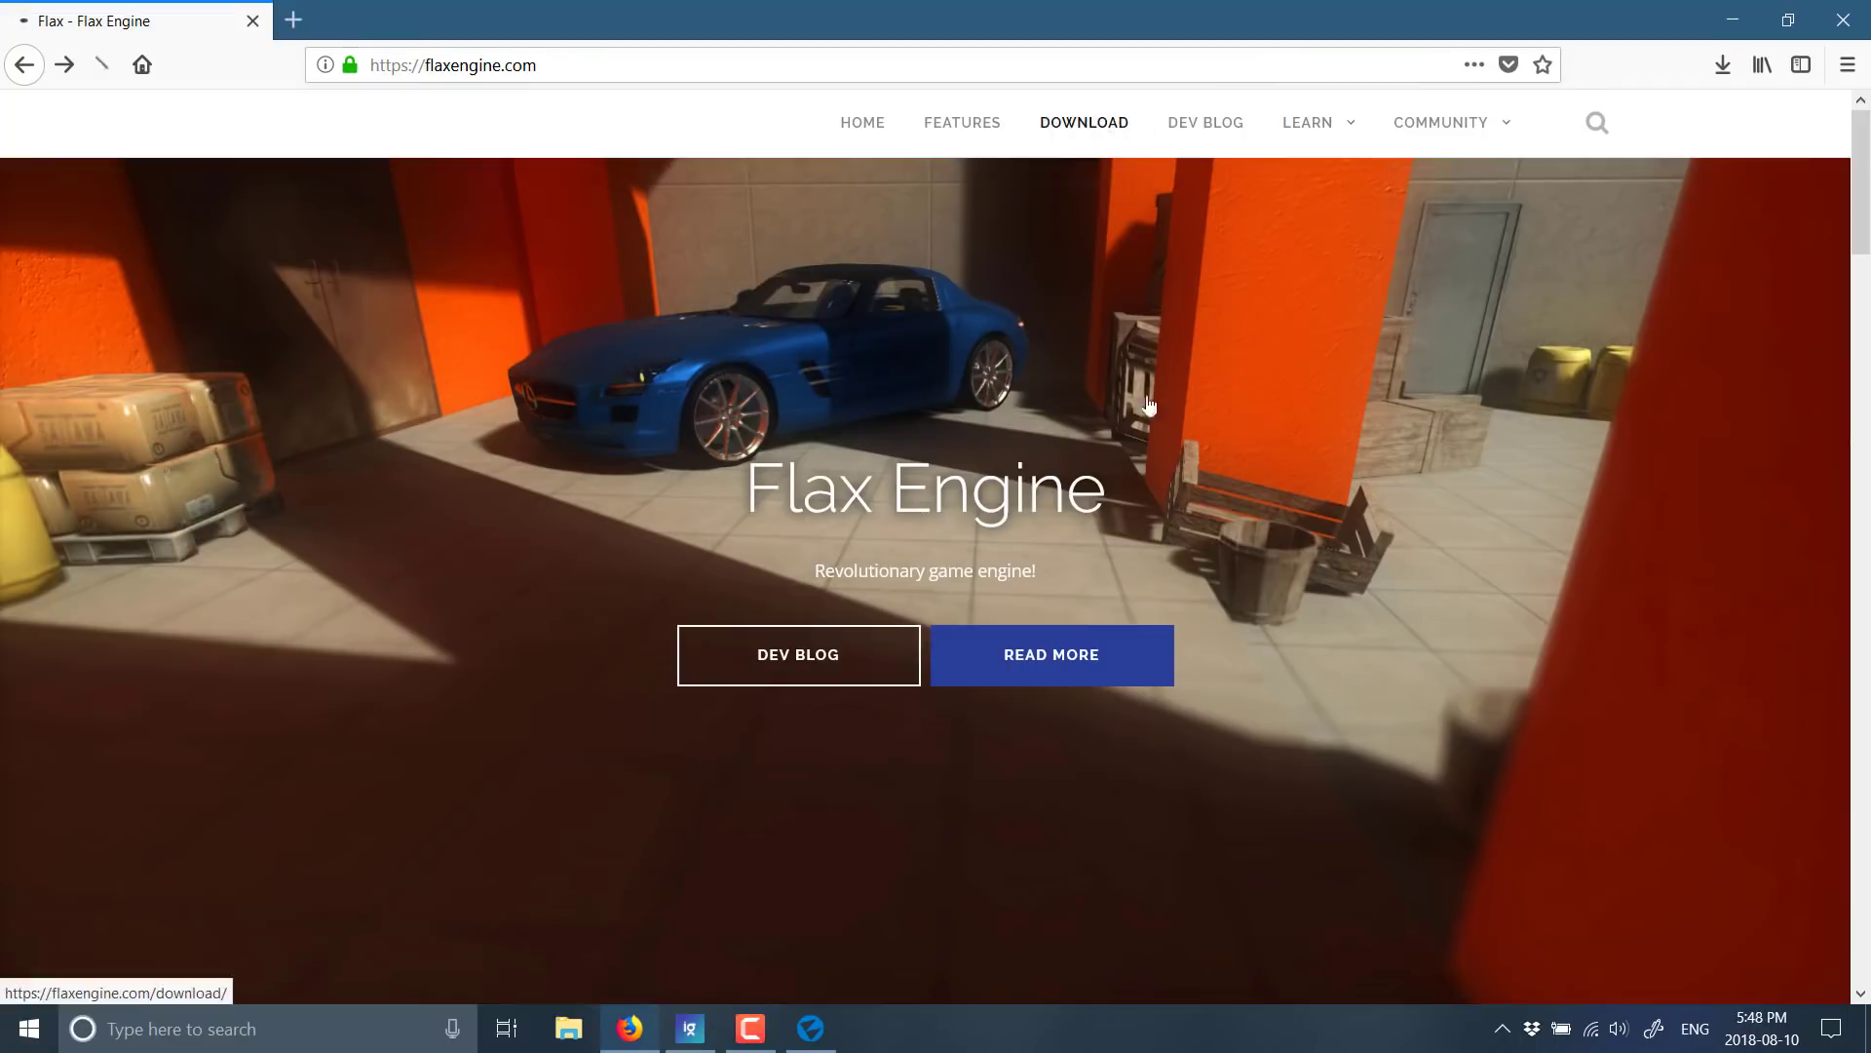
Visit the Download page, then scroll the Dev Blog down to the Volumetric Fog post.
left_click(1085, 123)
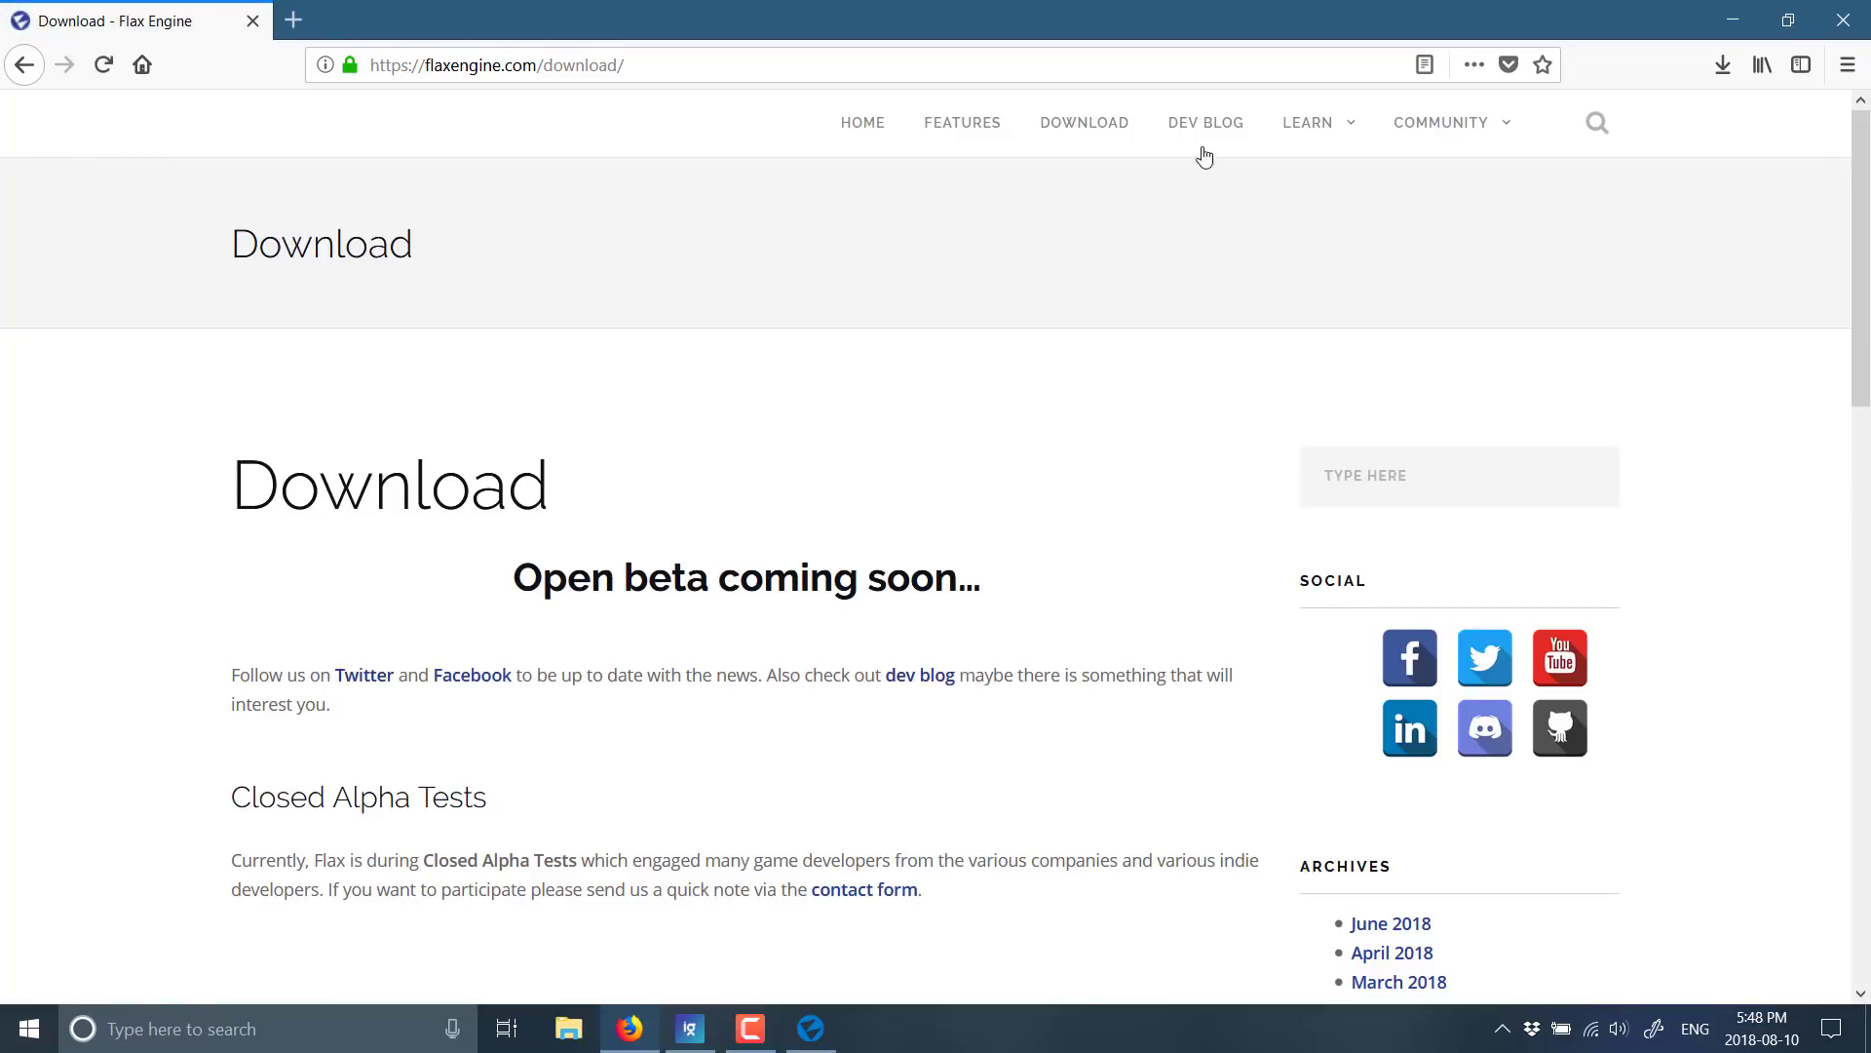
left_click(1217, 123)
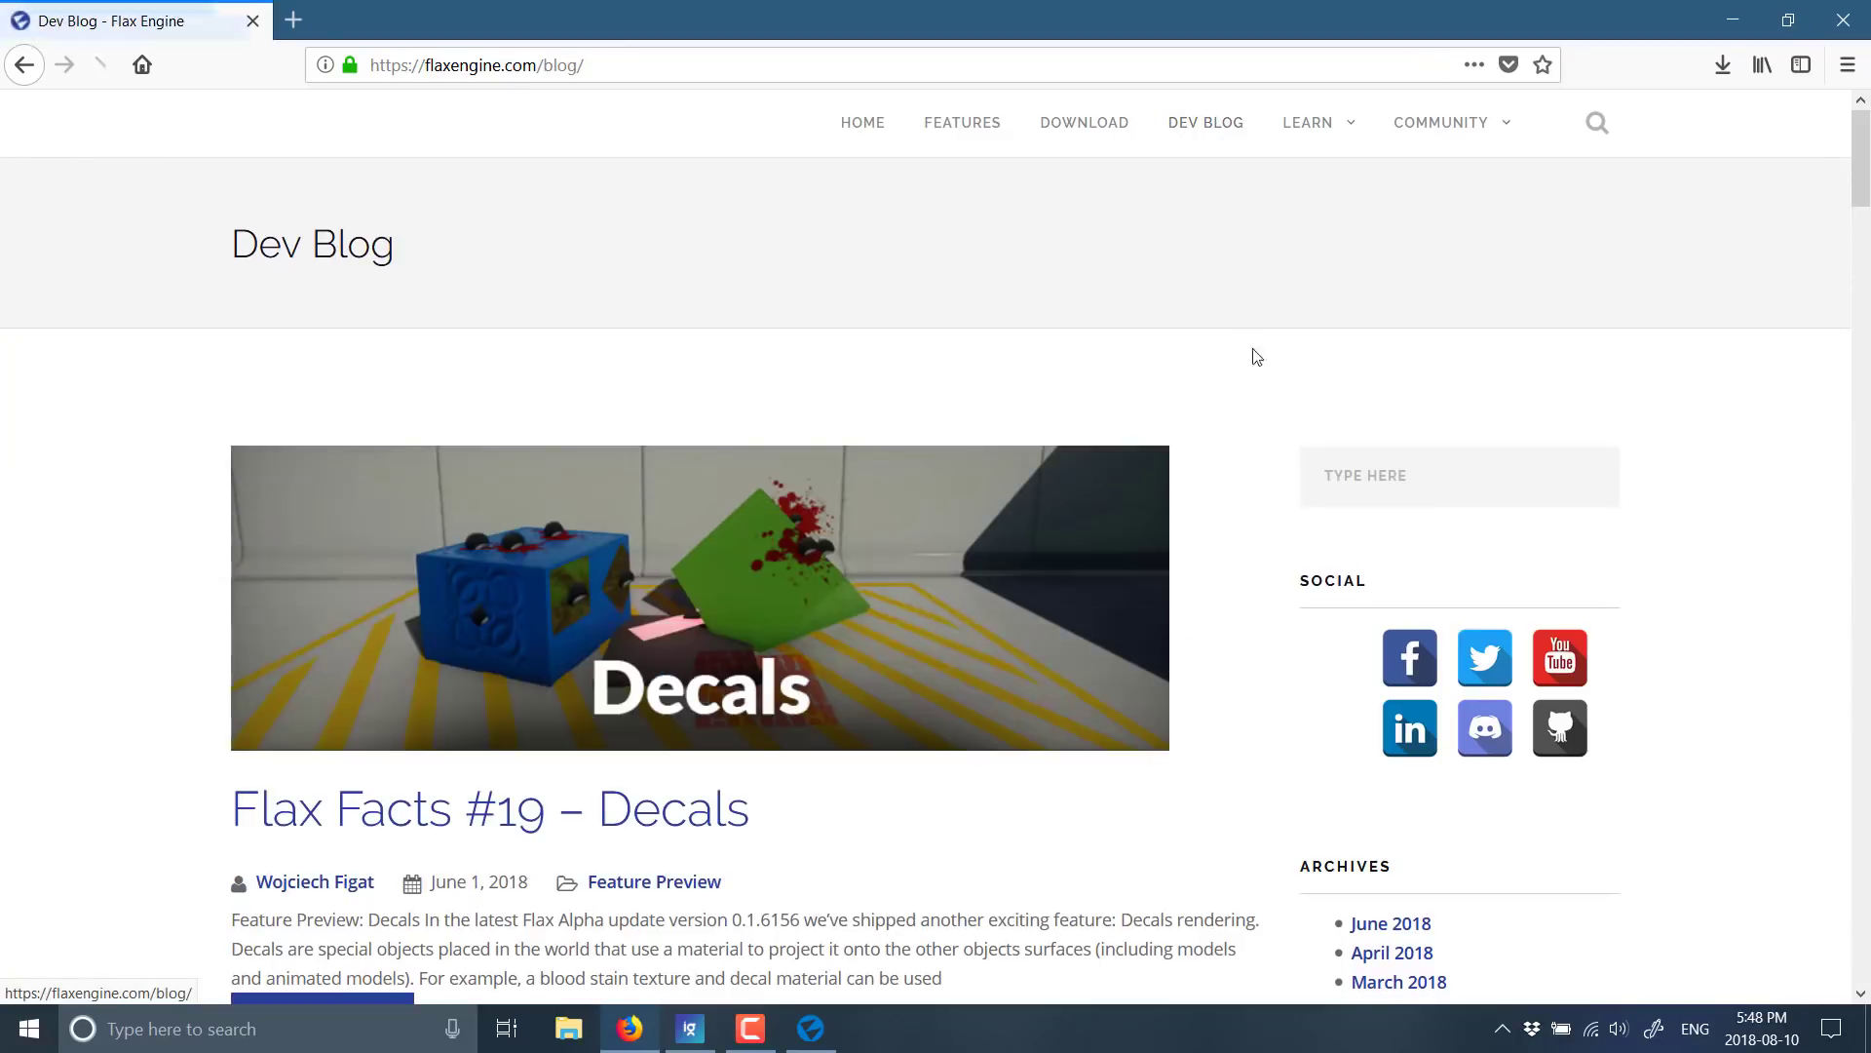
scroll(1228, 367, "down", 20)
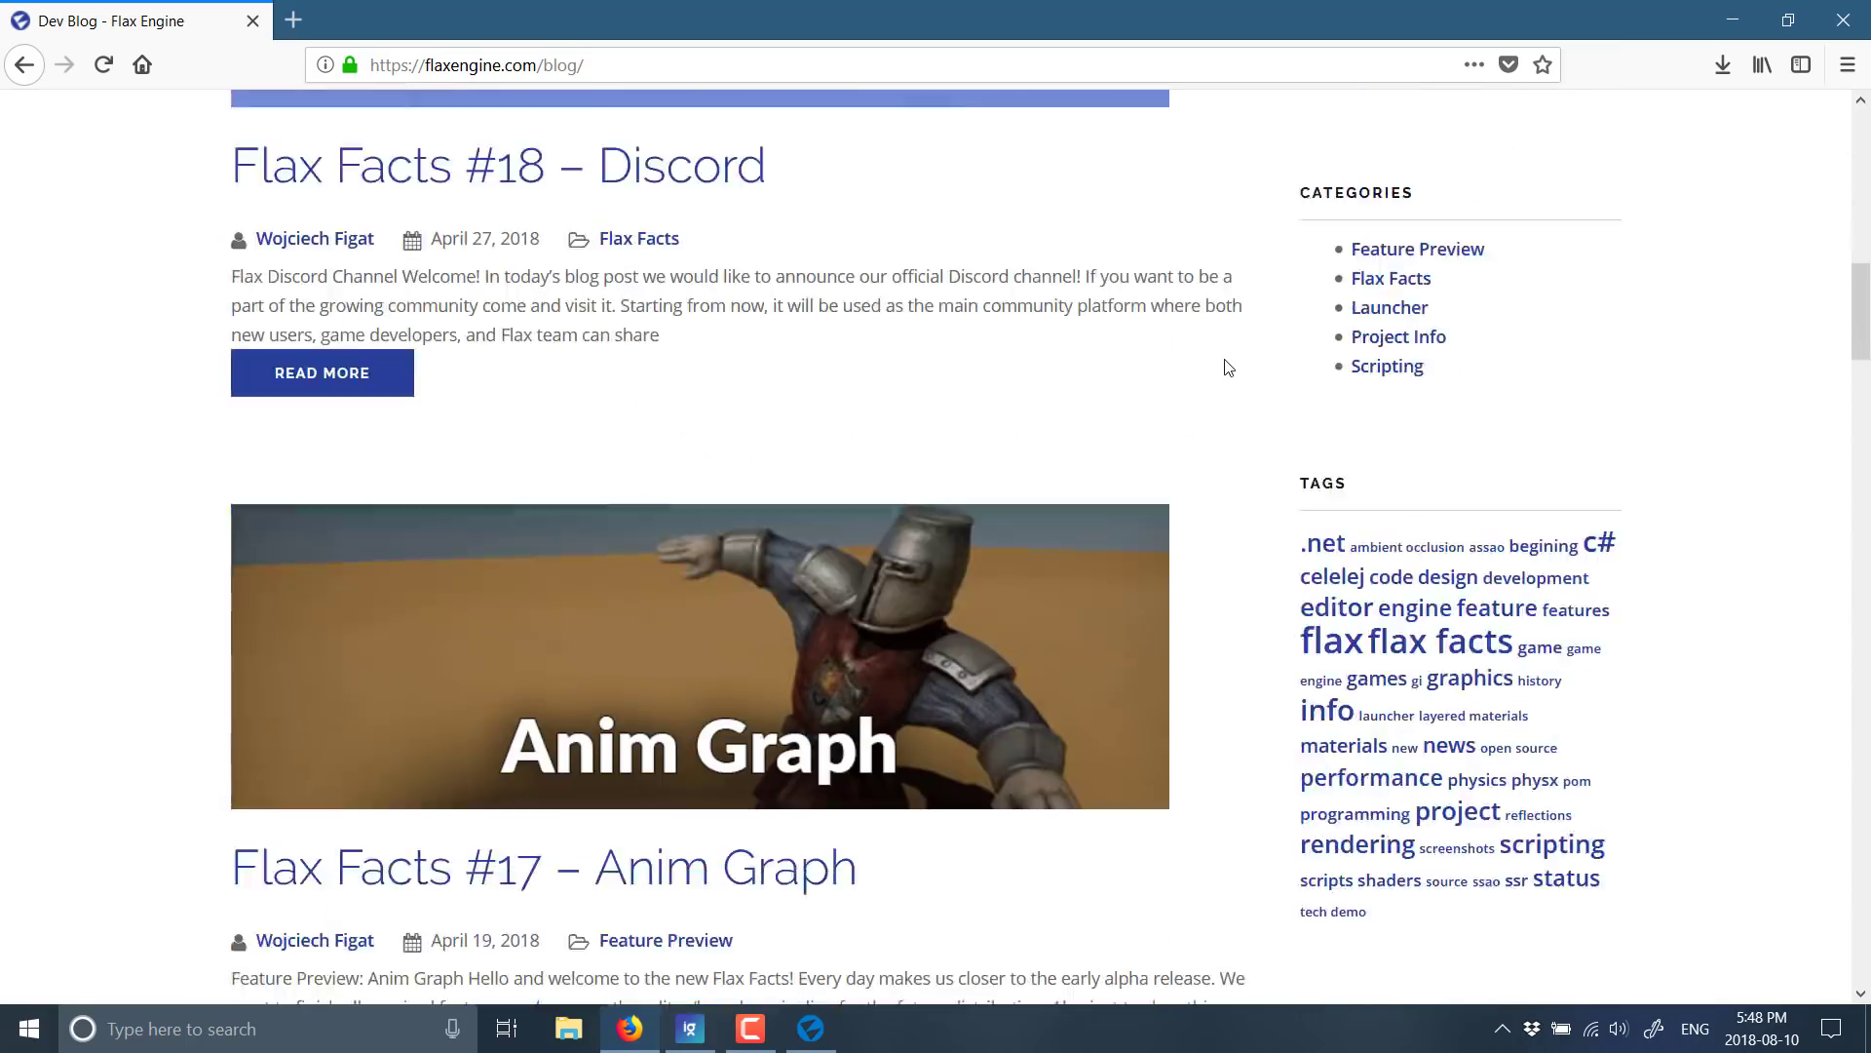
scroll(1228, 367, "down", 18)
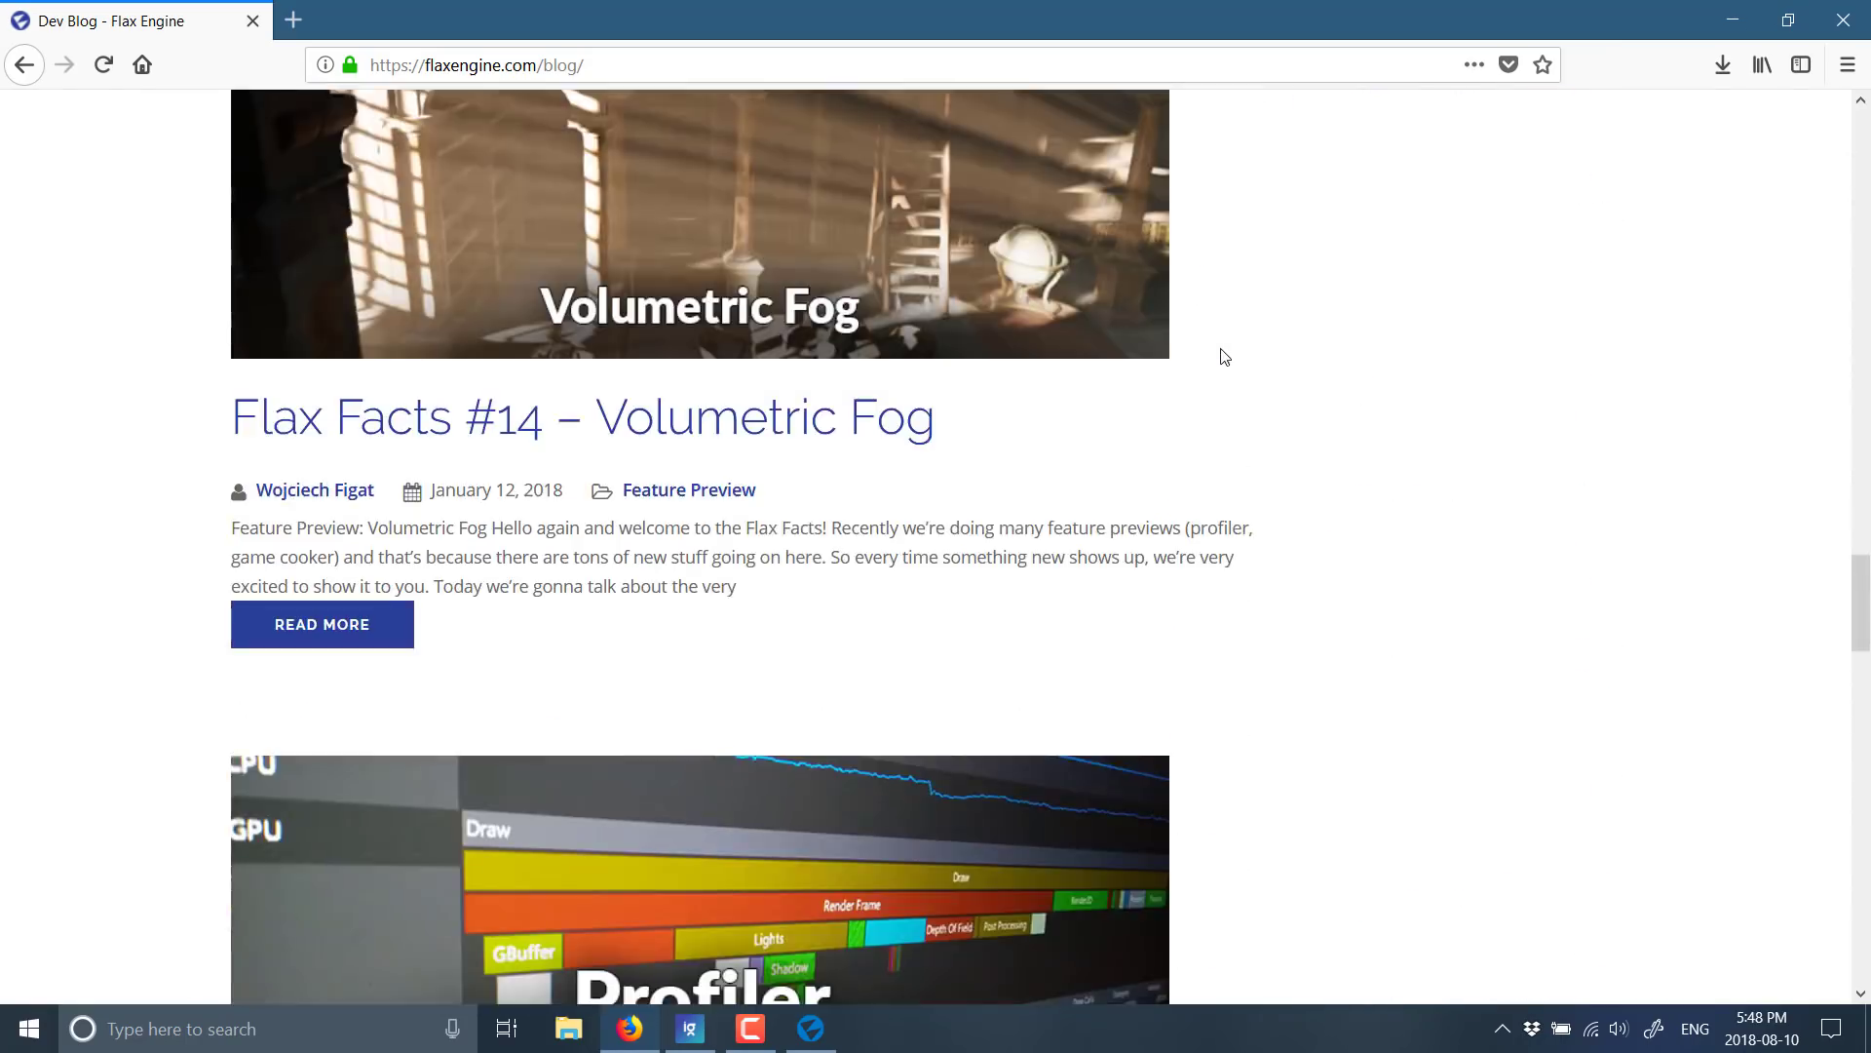
key("alt+Tab")
key("alt+Tab")
key("alt+Tab")
key("alt+Tab")
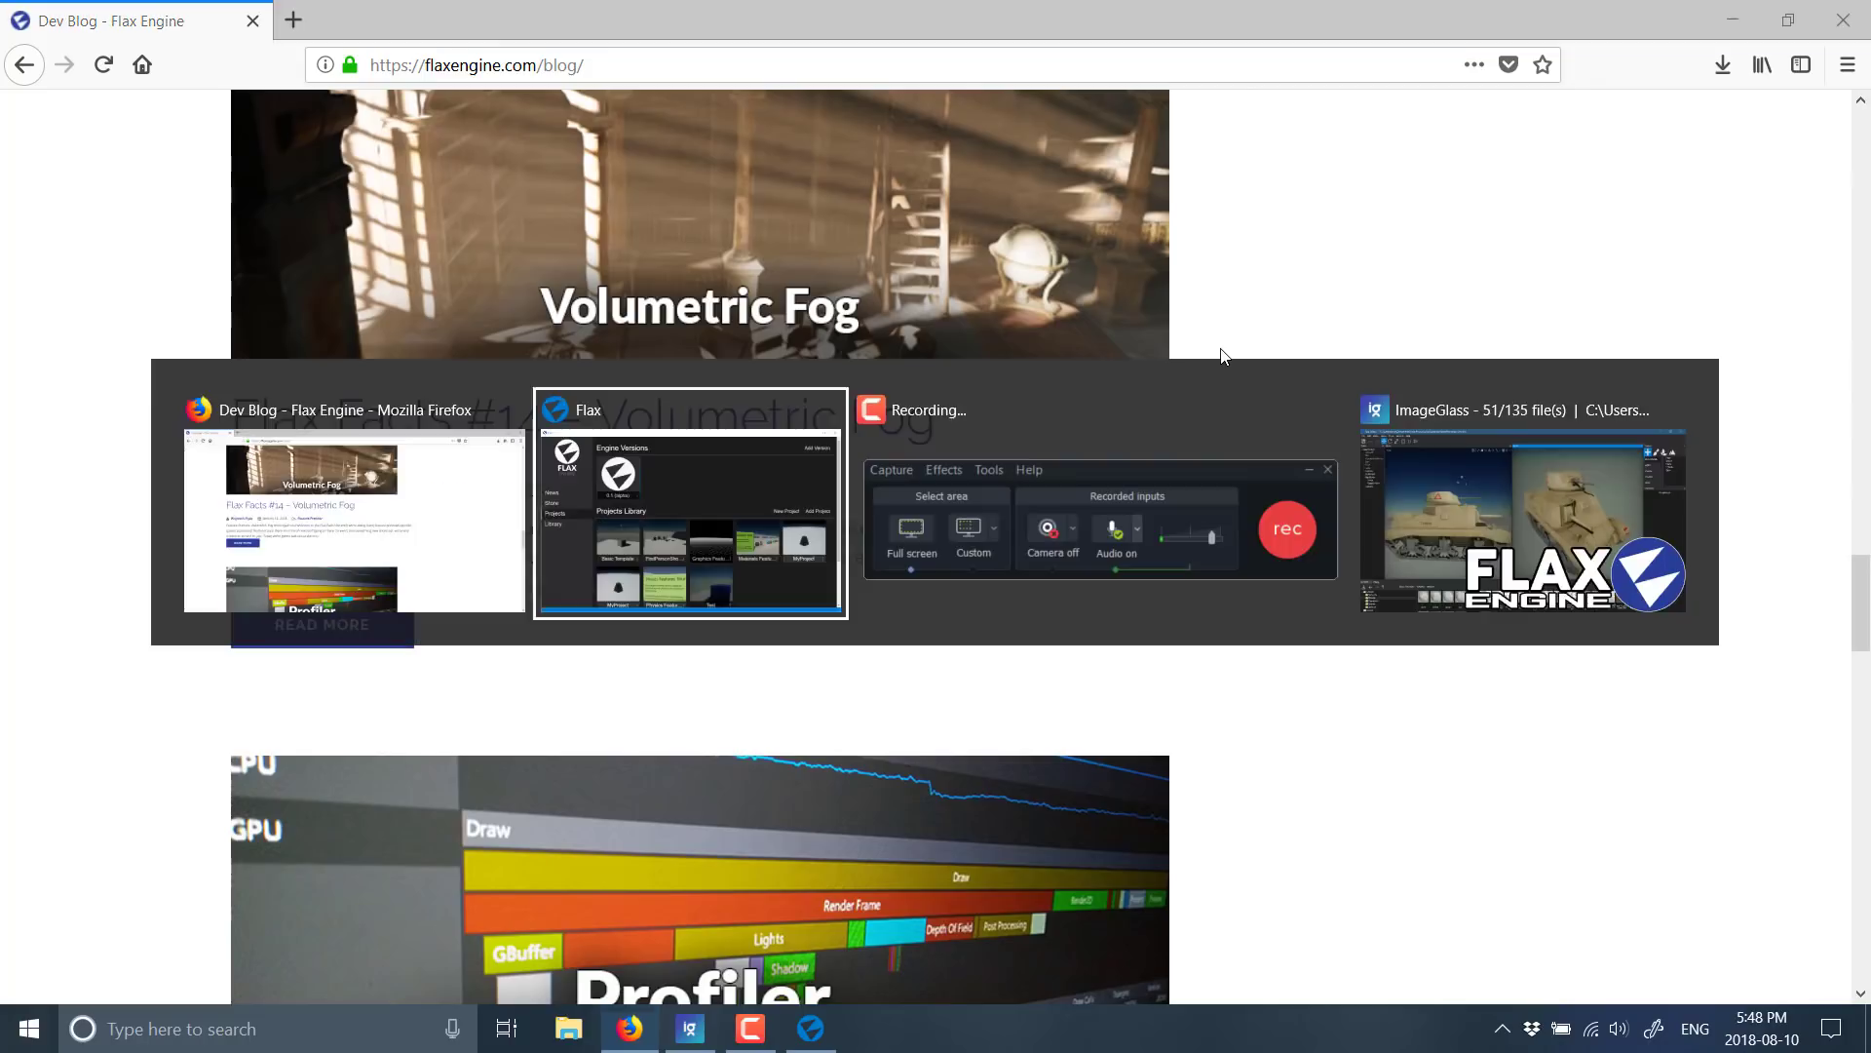
Bring the Flax launcher forward, nudge it right and down, and scroll its Projects page.
key("alt+Tab")
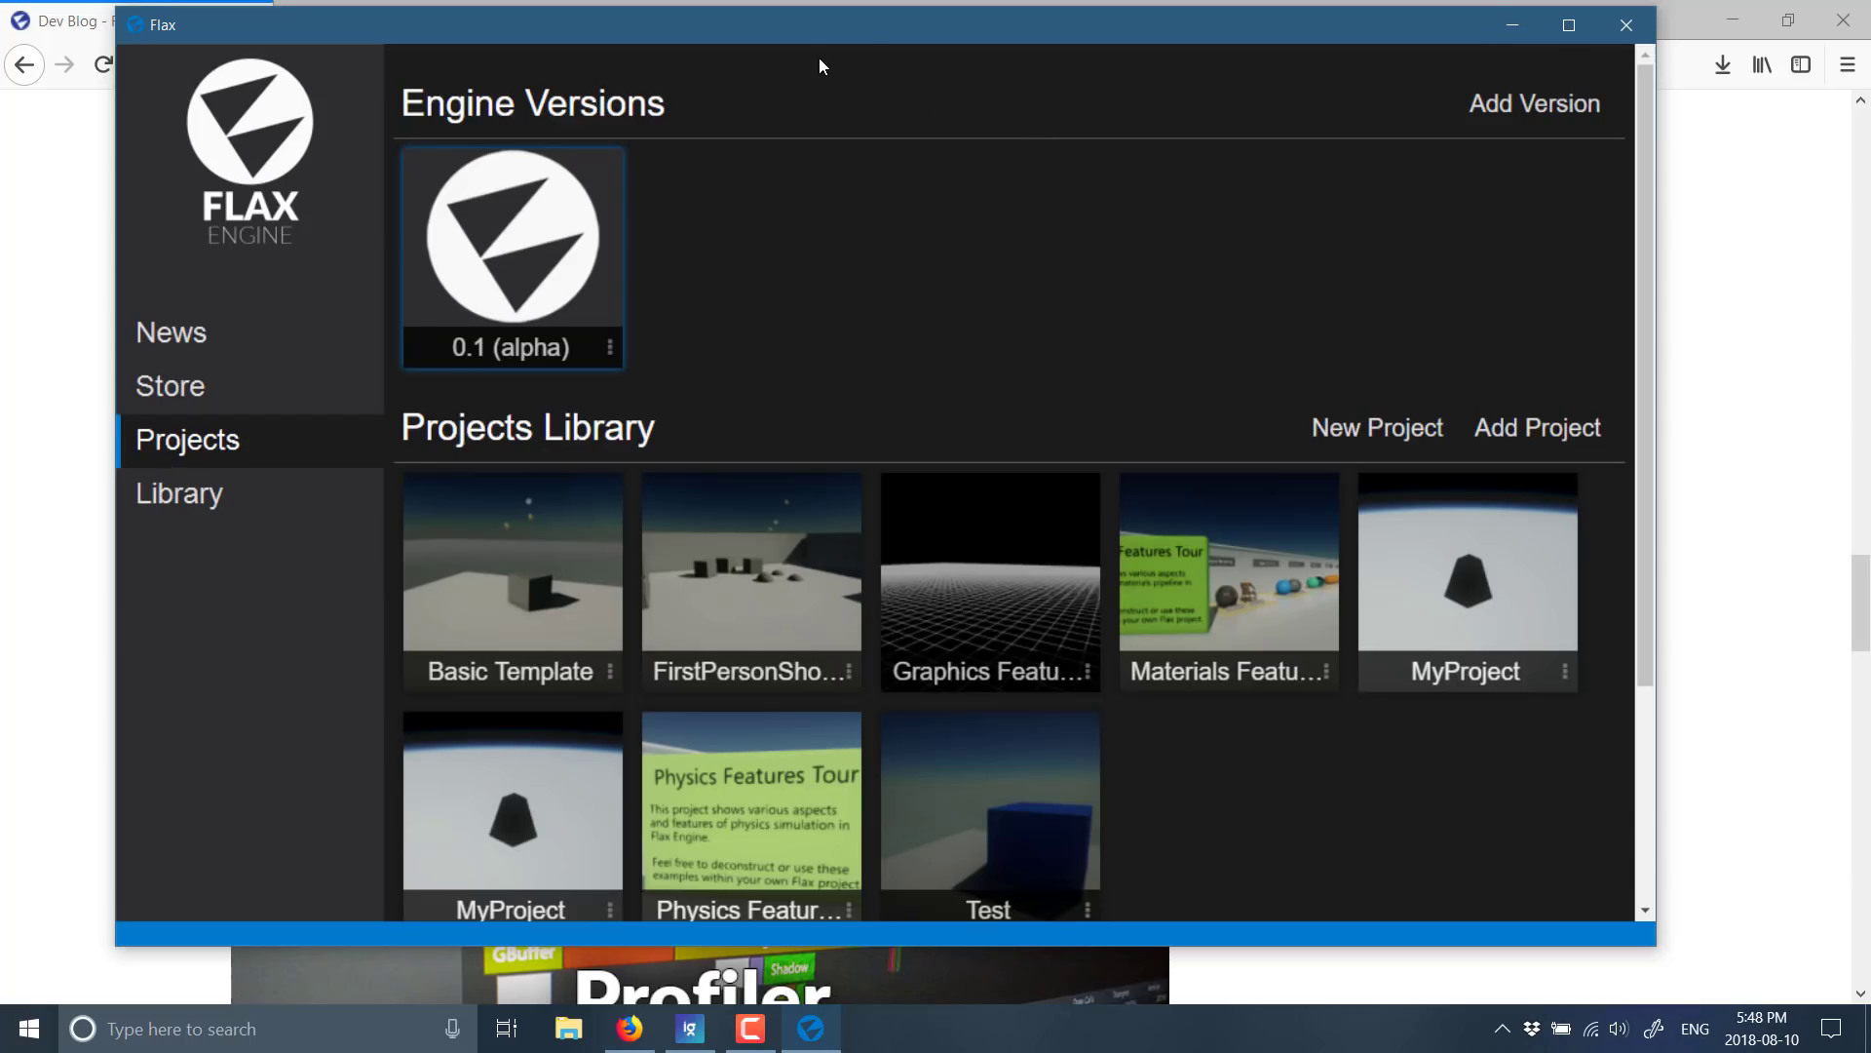
left_click_drag(864, 39, 949, 66)
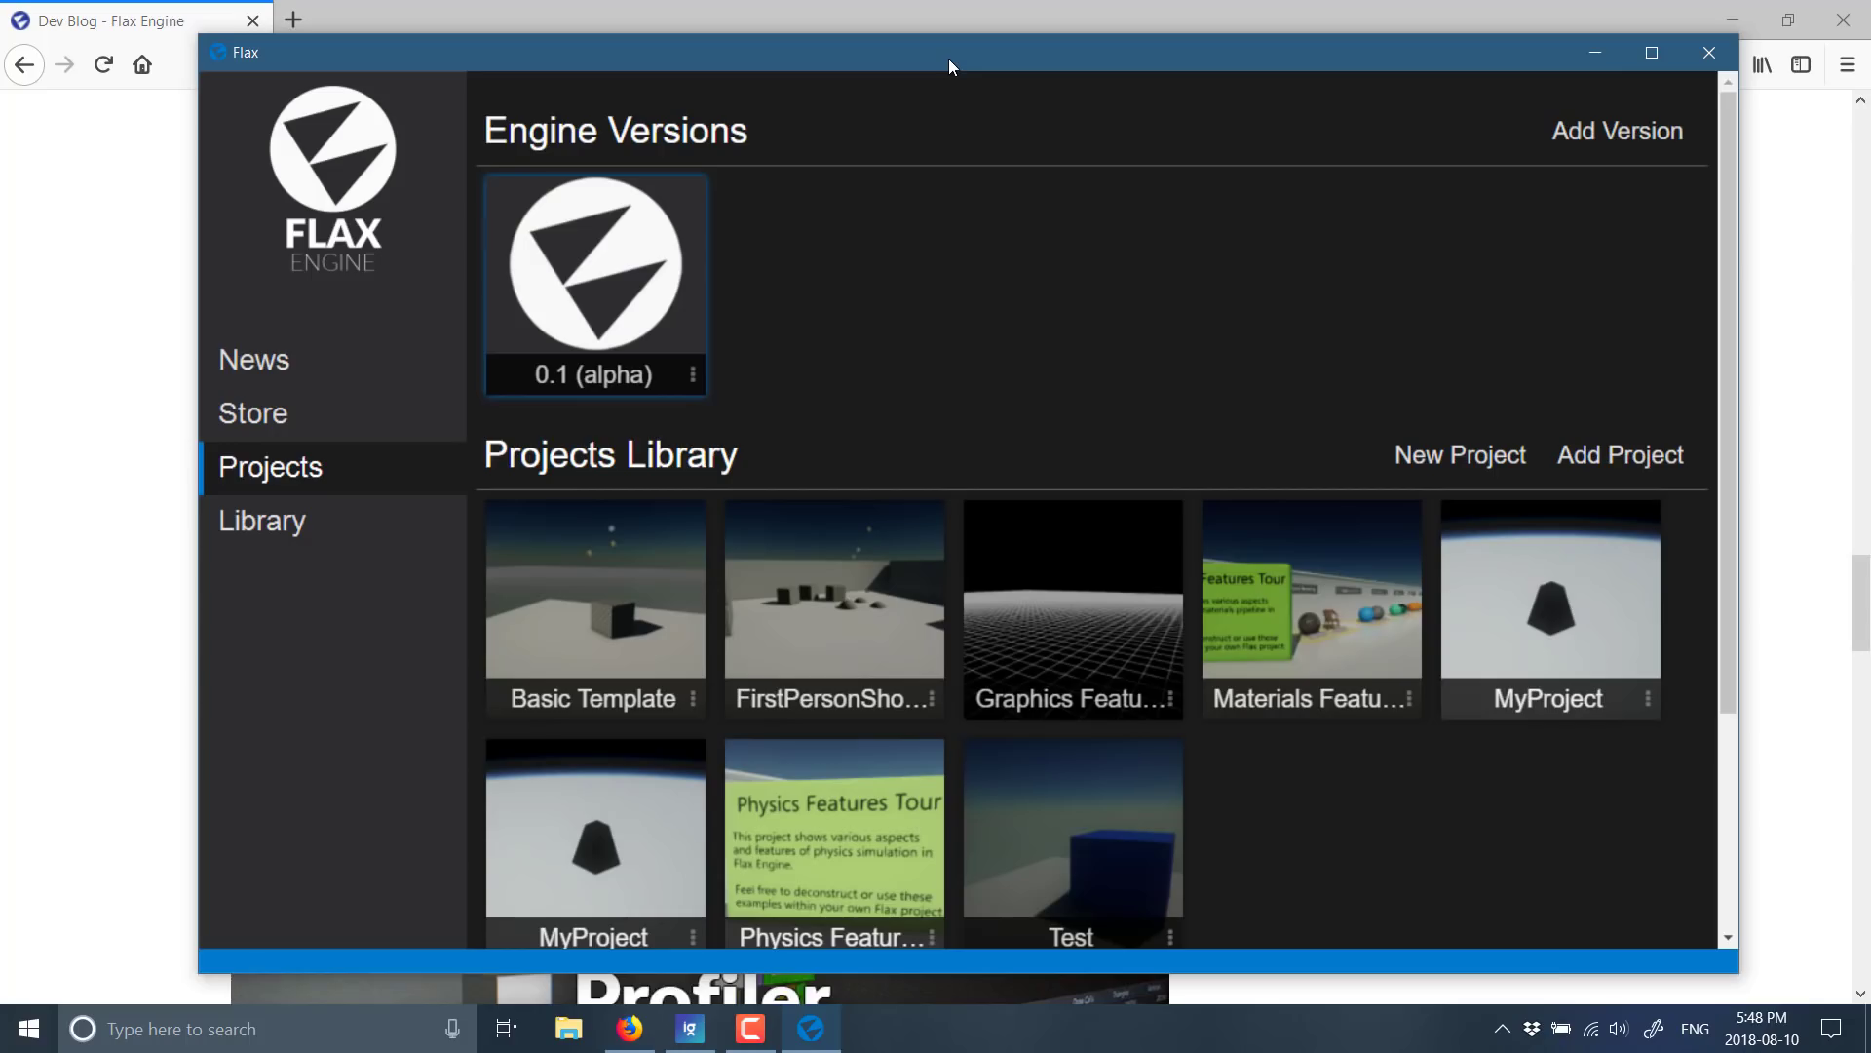
scroll(1124, 542, "down", 3)
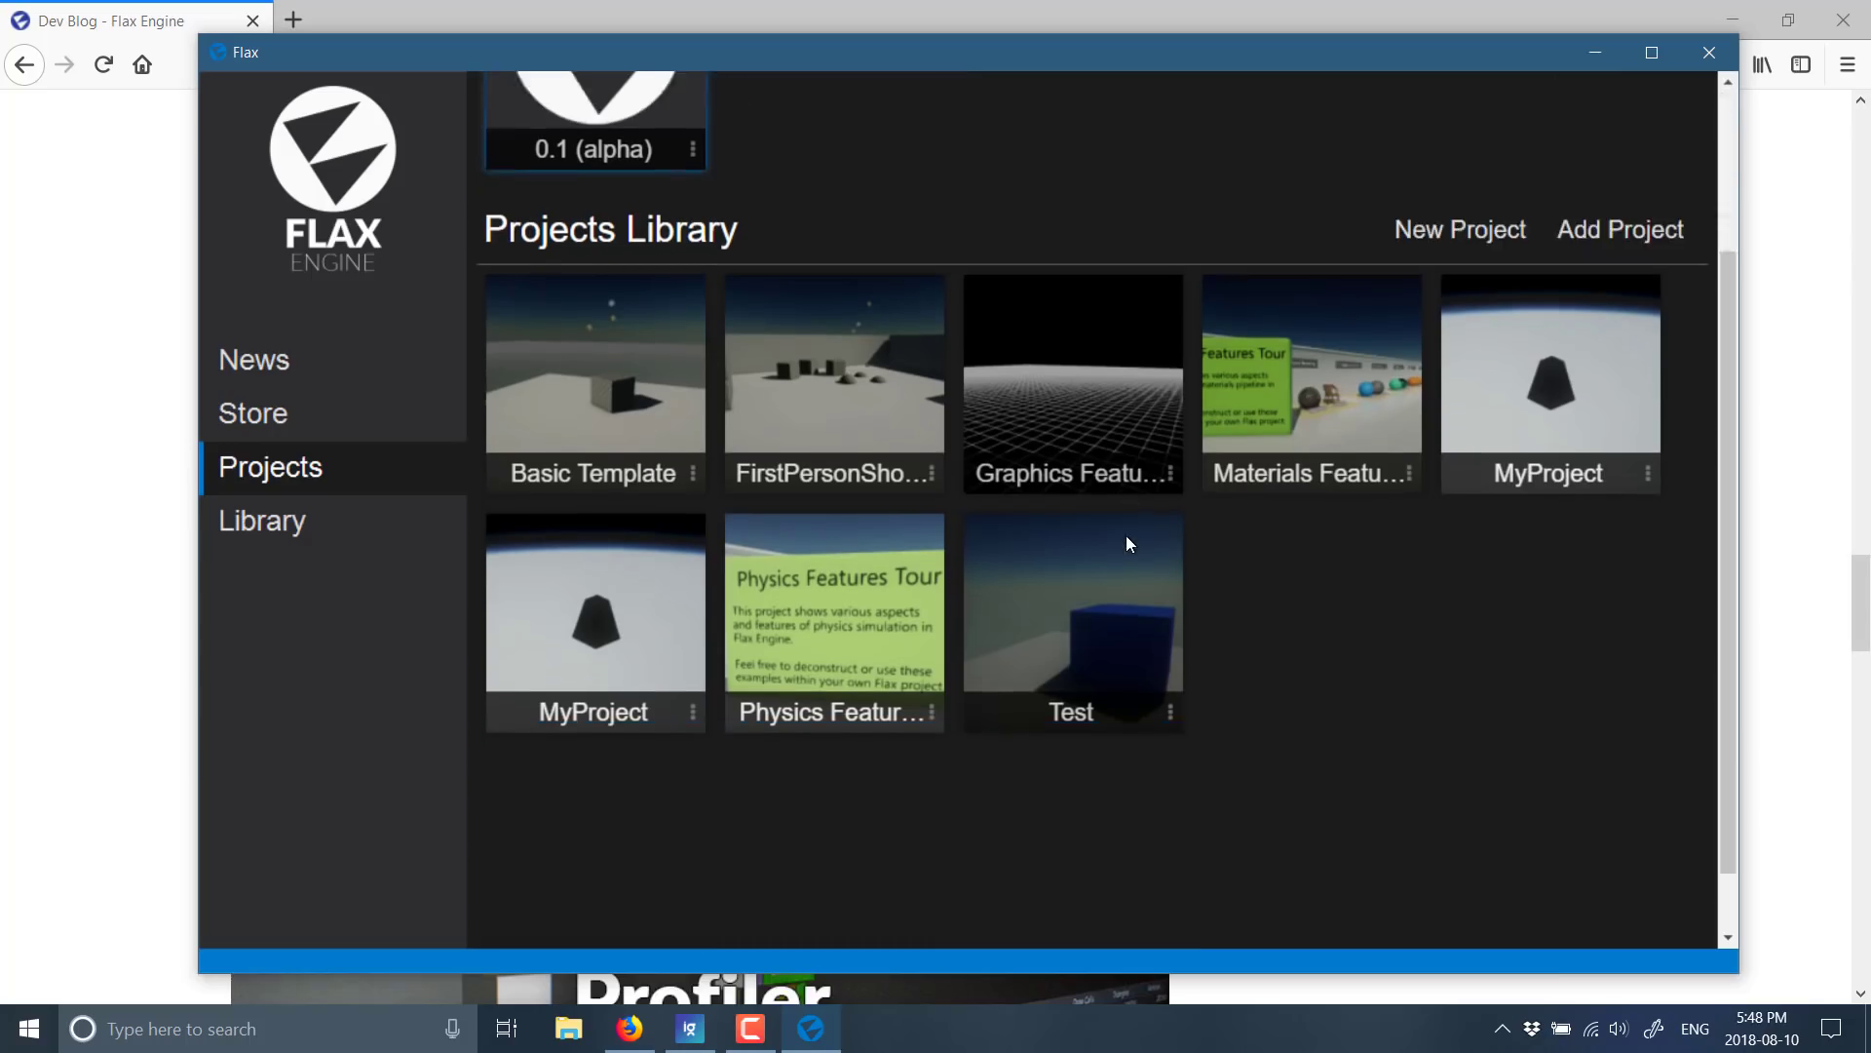
scroll(1127, 535, "up", 3)
Start a new Basic Scene project named MyYouTubeDemo.
left_click(1459, 460)
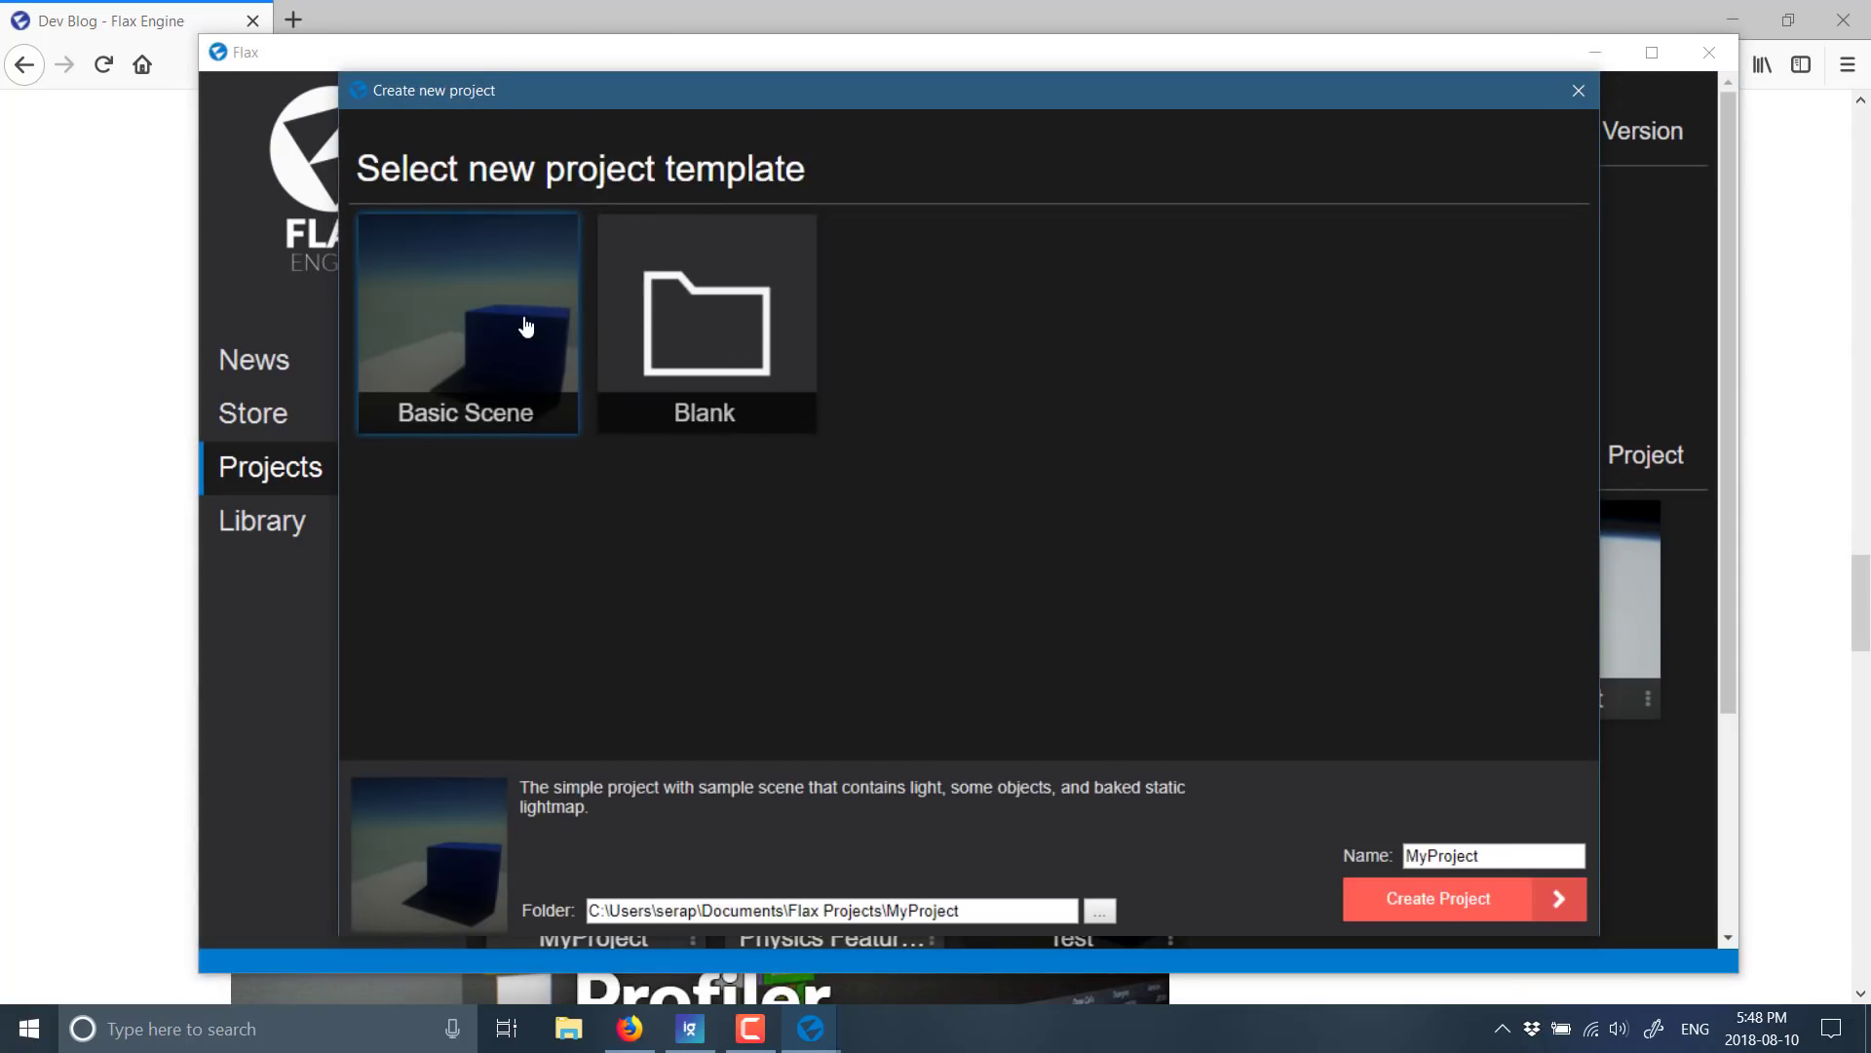
double_click(1442, 856)
type("MyYouTubeDemo")
left_click(1491, 899)
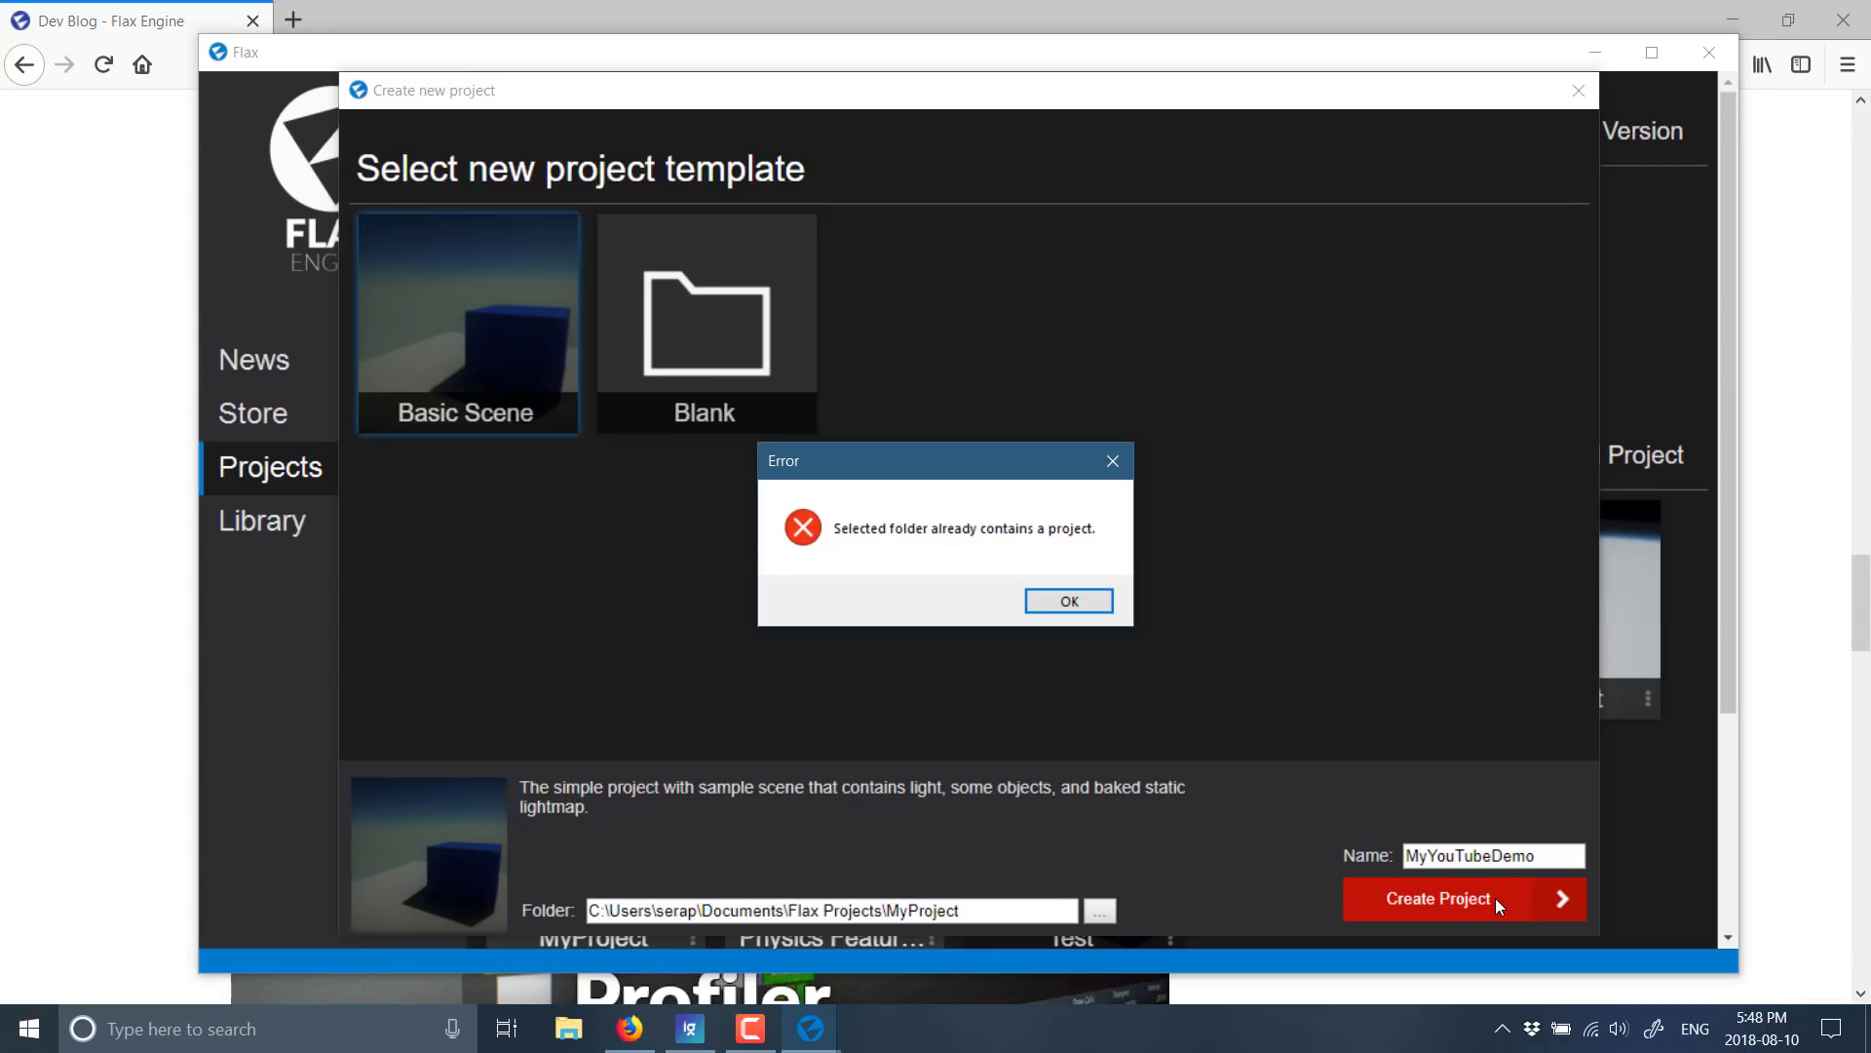
After the folder-conflict error, change the folder to MyProject2 and create the project.
left_click(1096, 601)
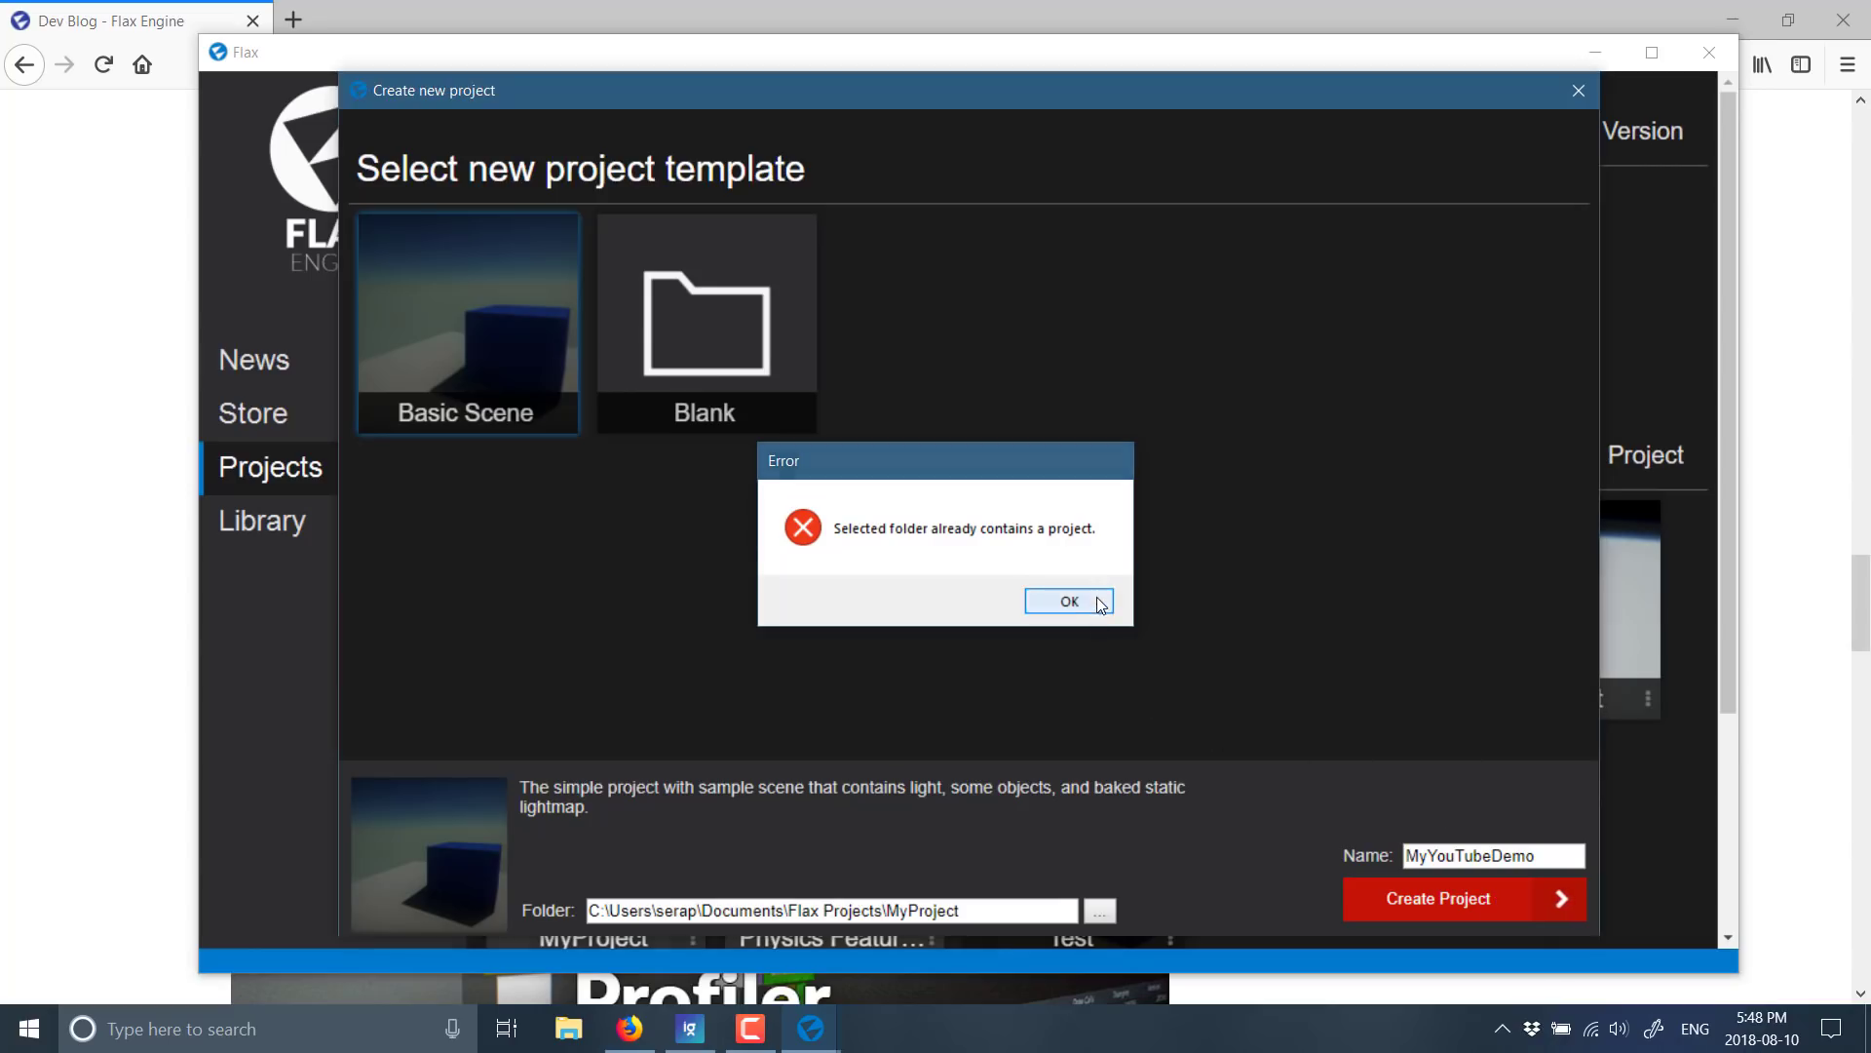
left_click(994, 906)
type("2")
left_click(1434, 893)
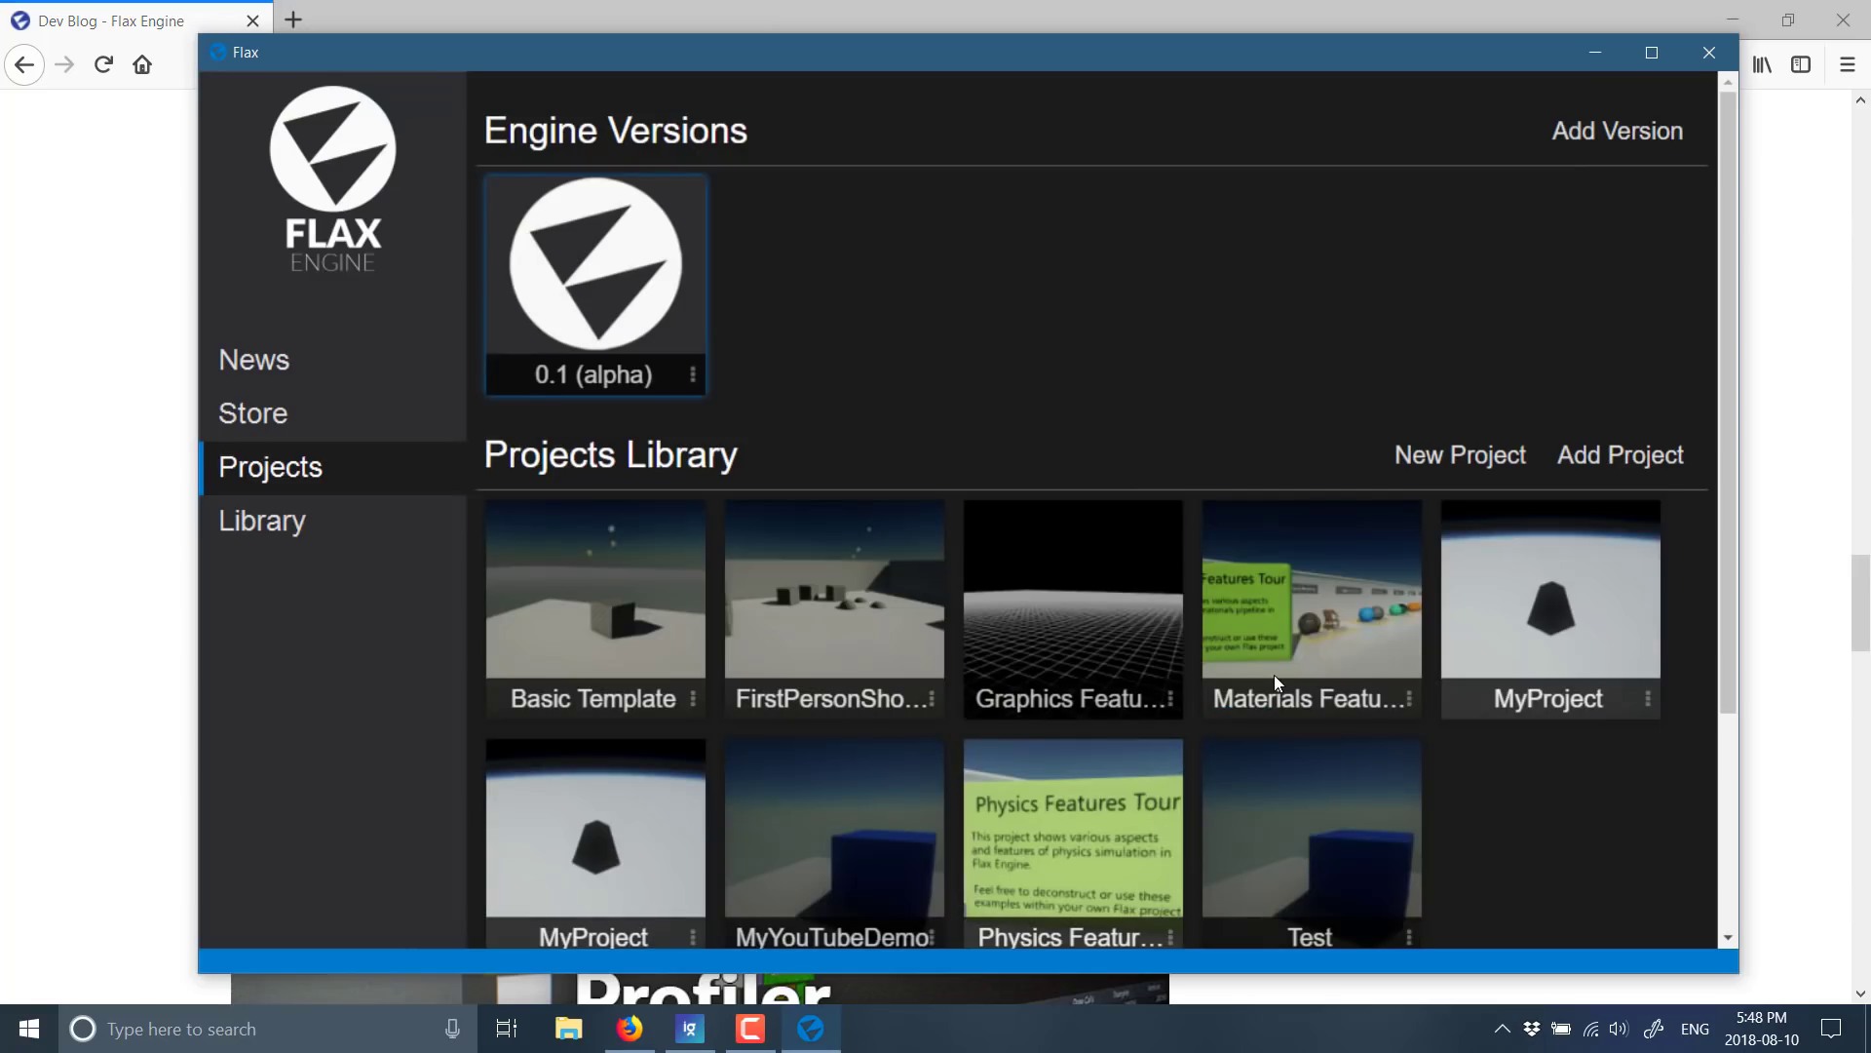
Open MyYouTubeDemo from its tile menu, retrying after dismissing the assertion error.
scroll(1354, 663, "down", 2)
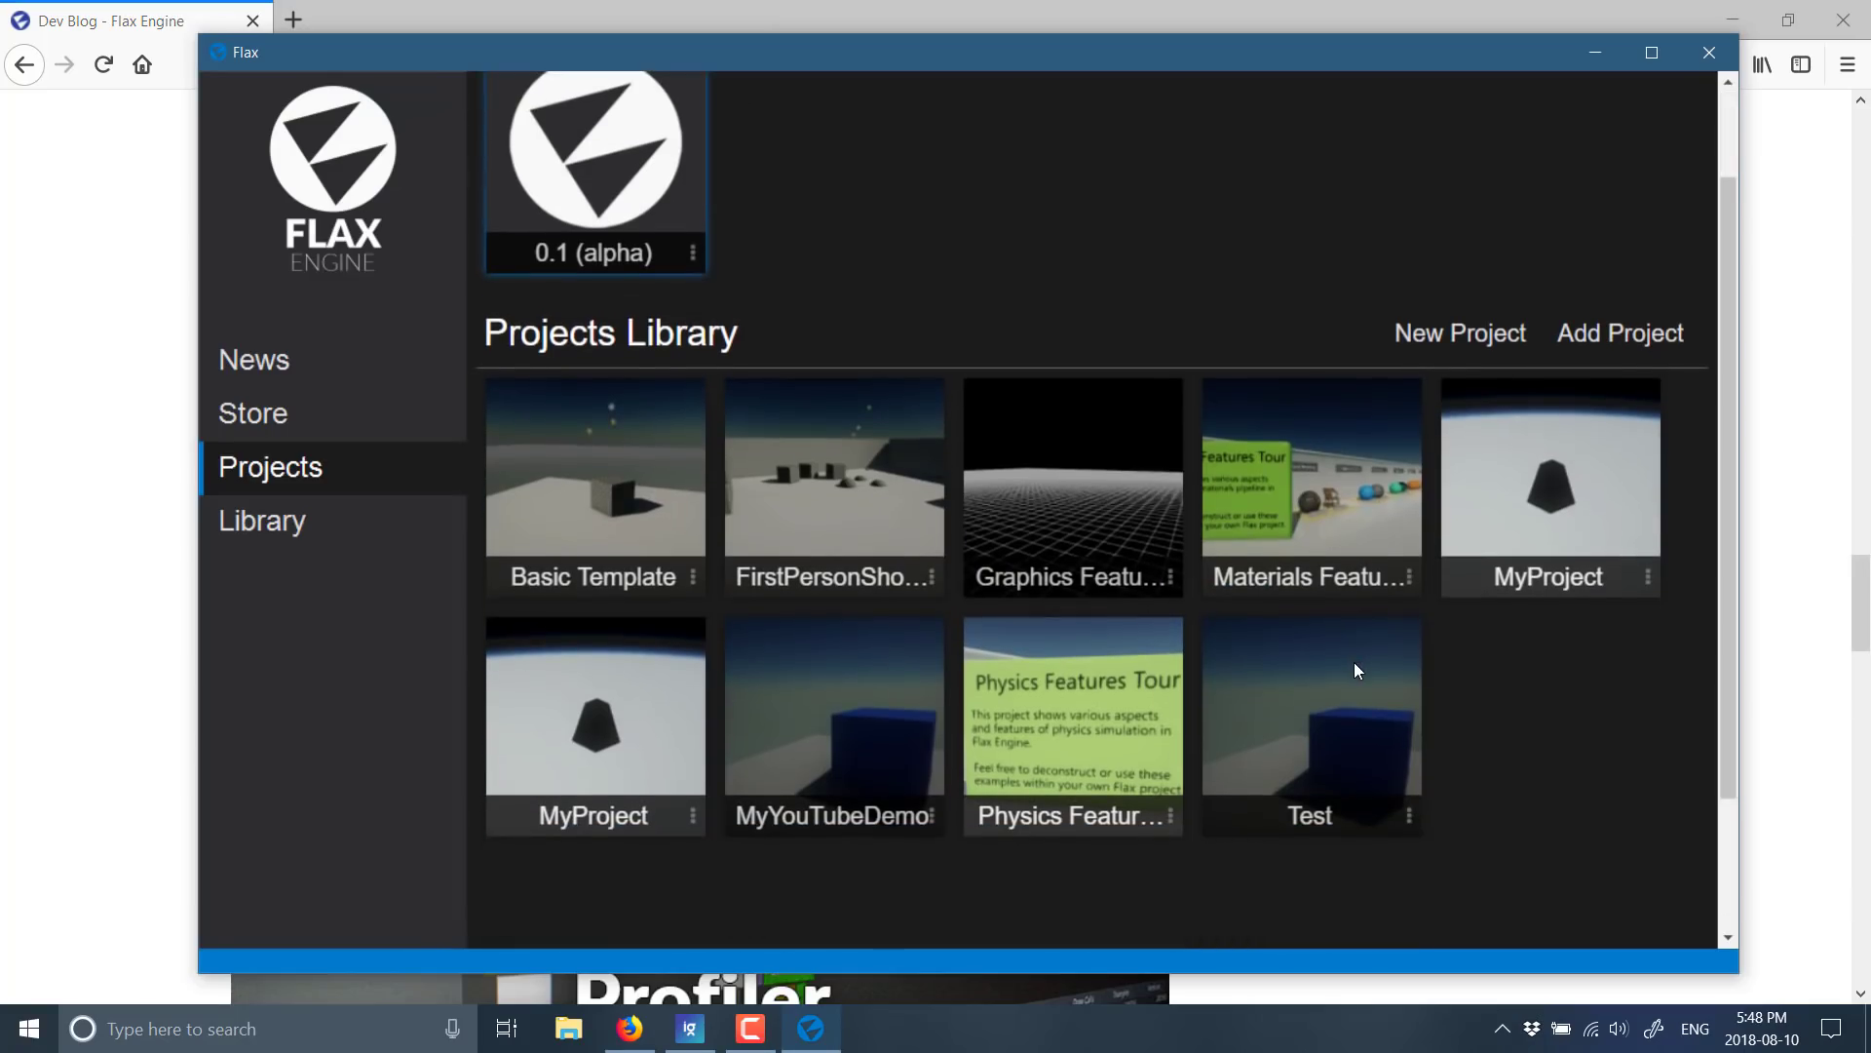
left_click(930, 820)
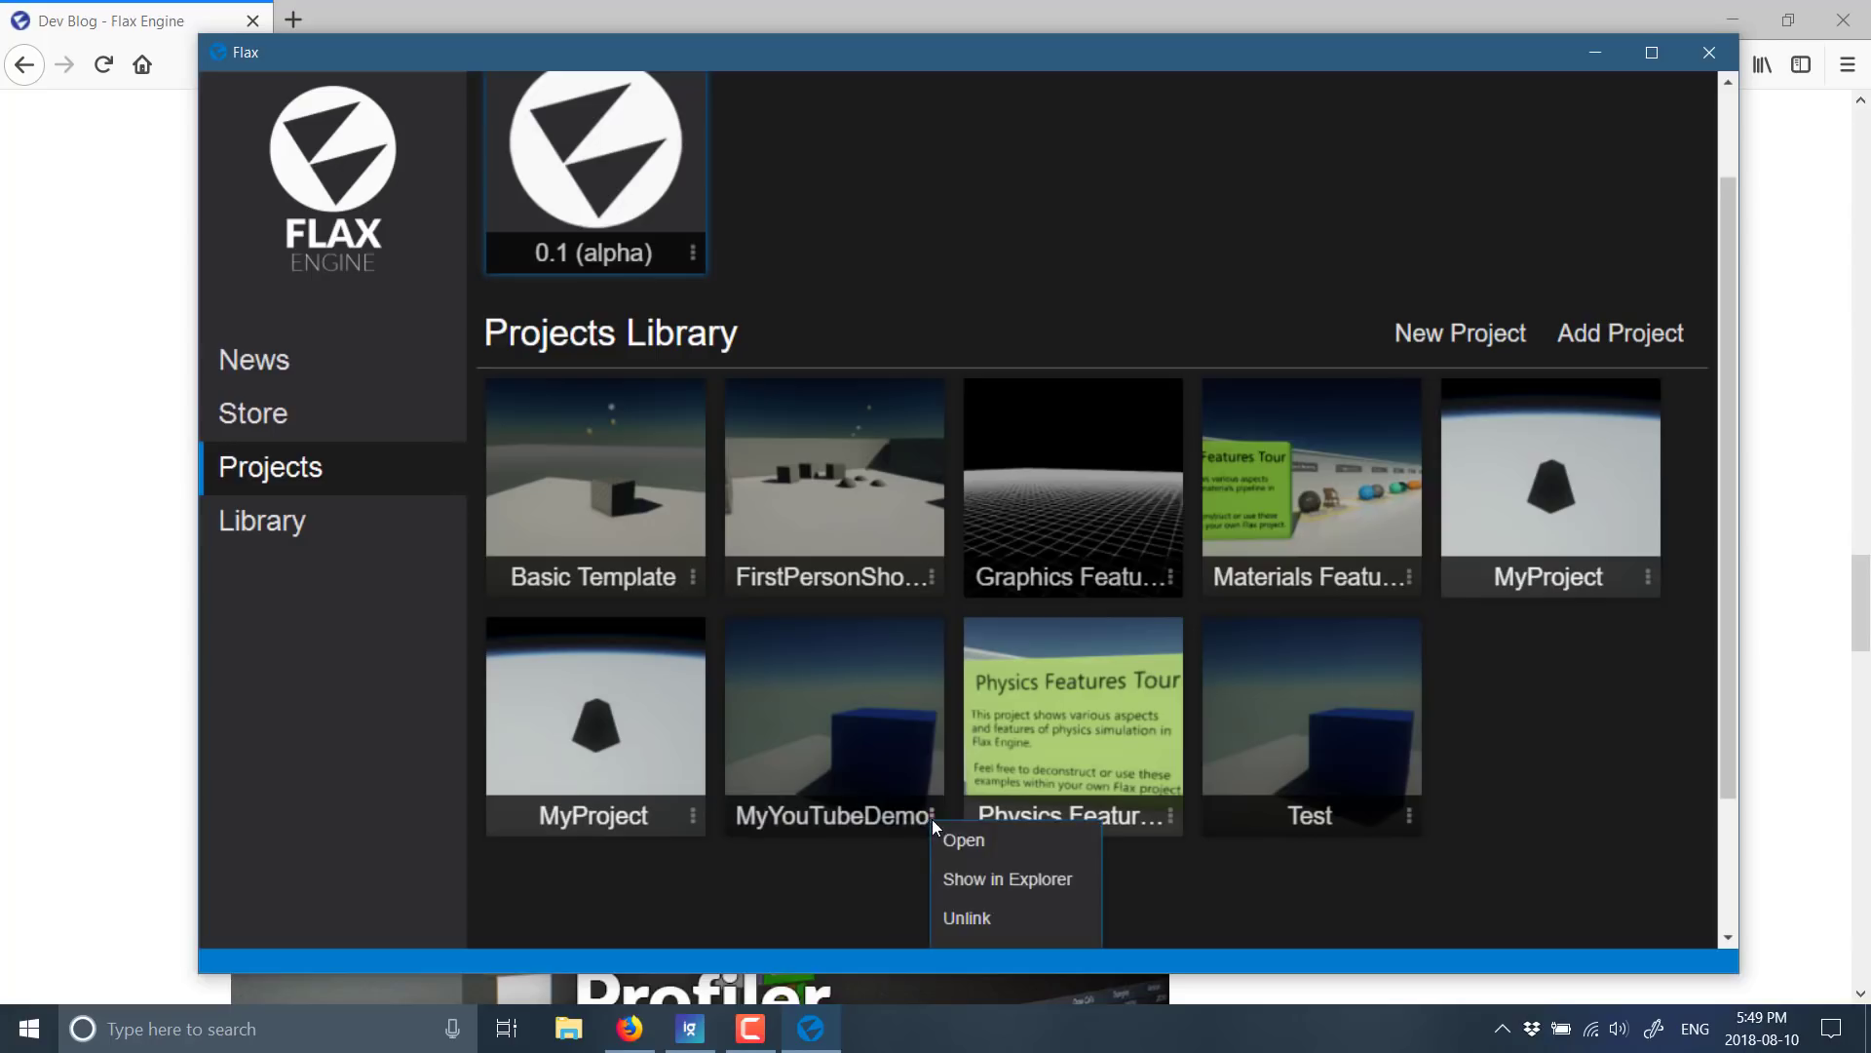
left_click(963, 840)
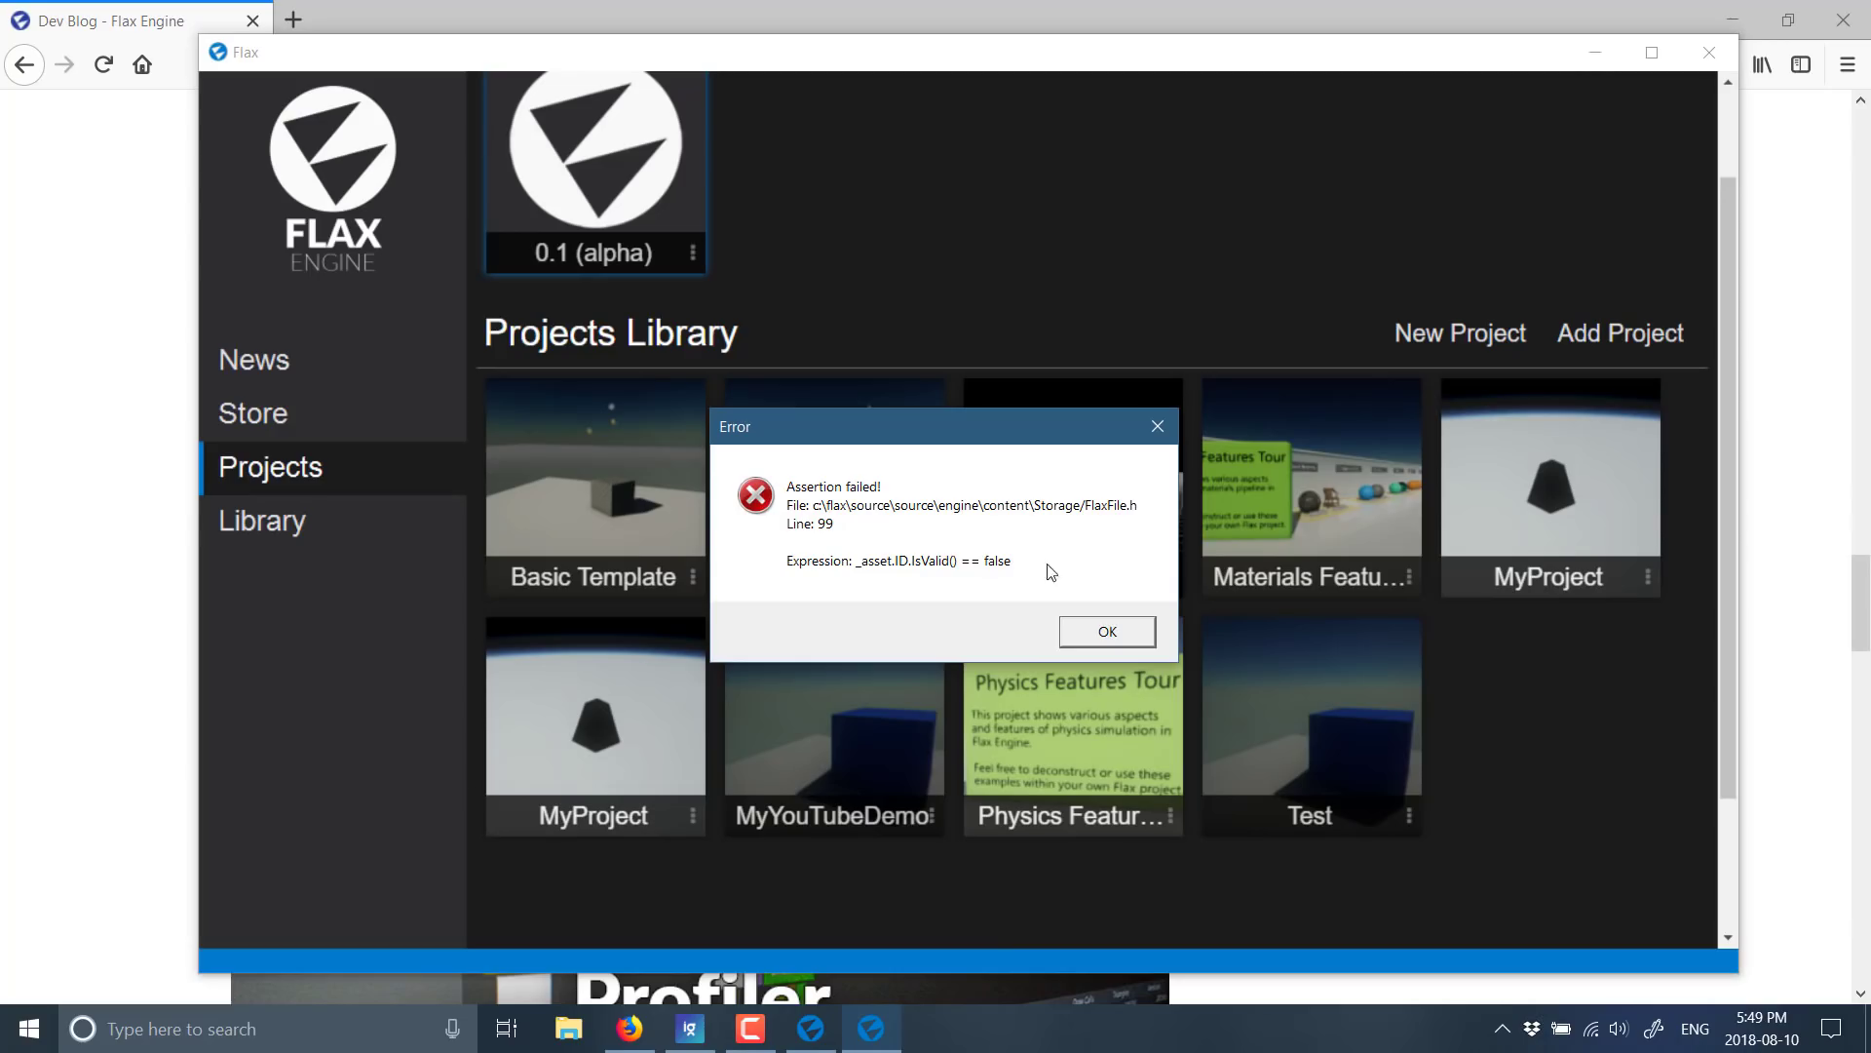
left_click(1101, 634)
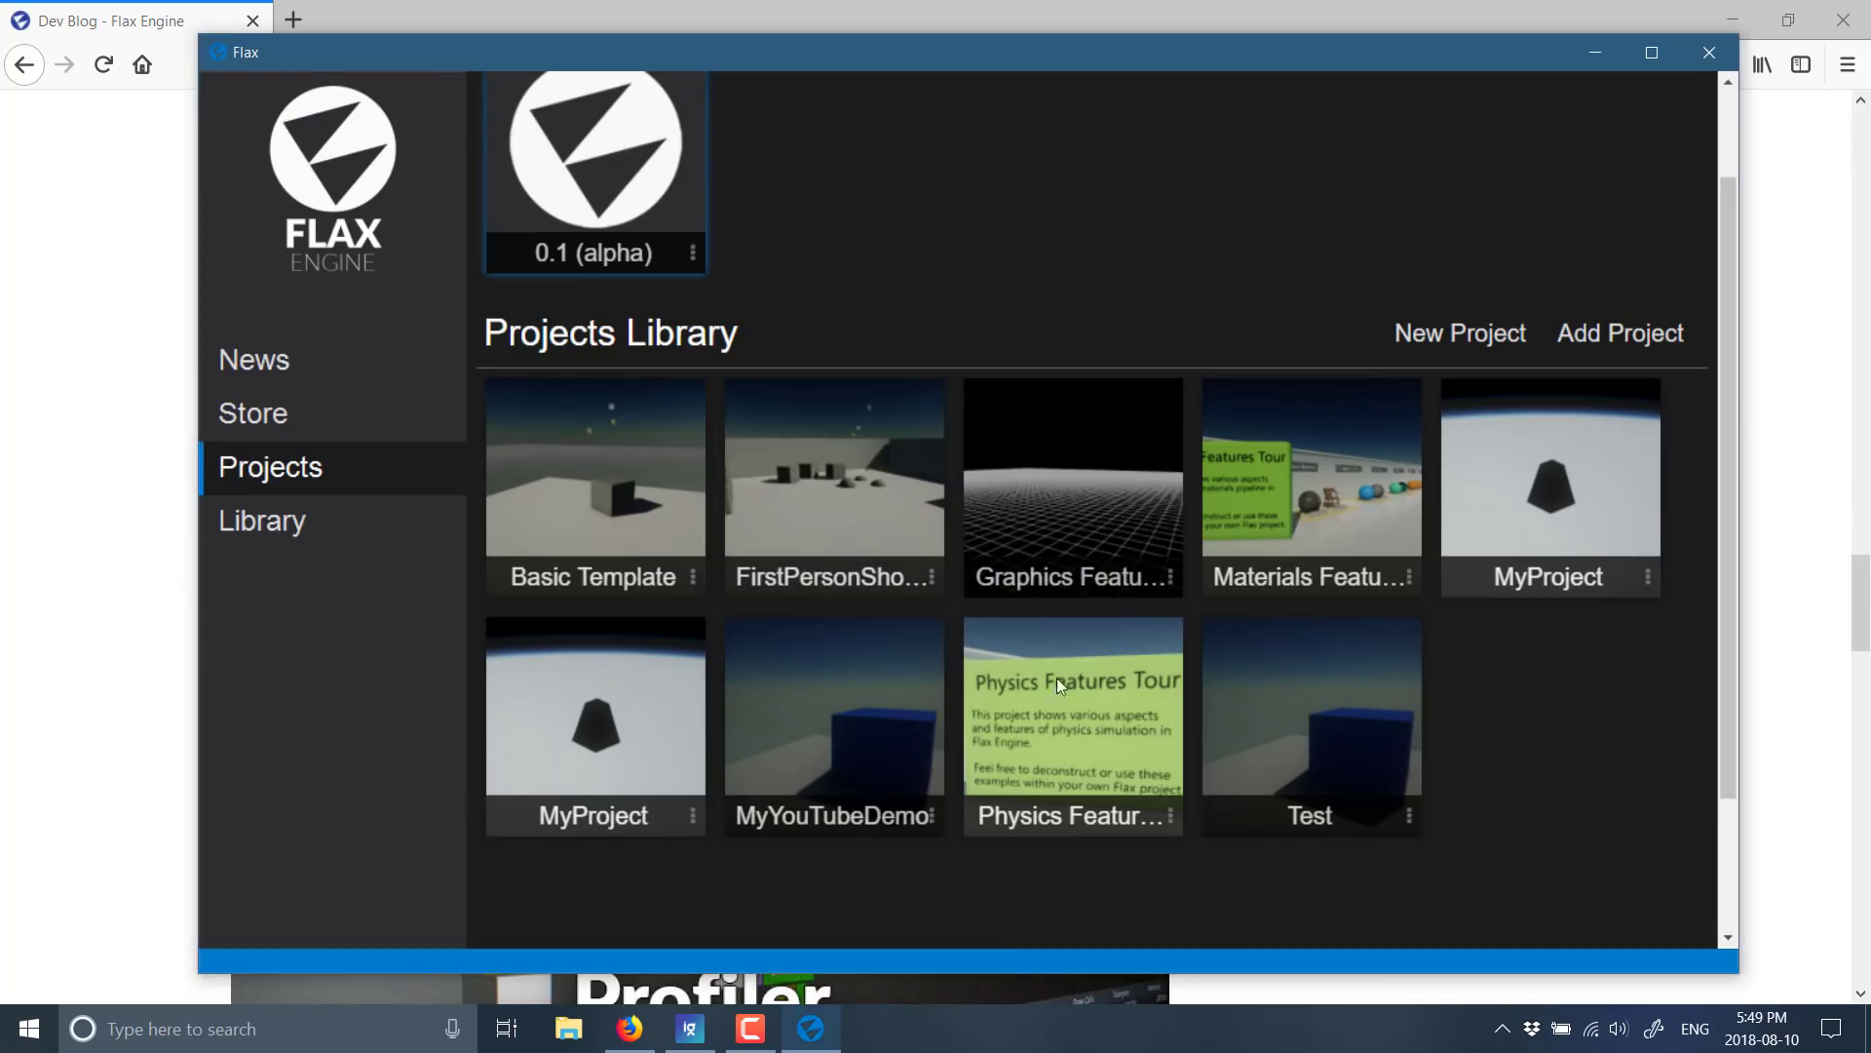
left_click(934, 819)
left_click(961, 846)
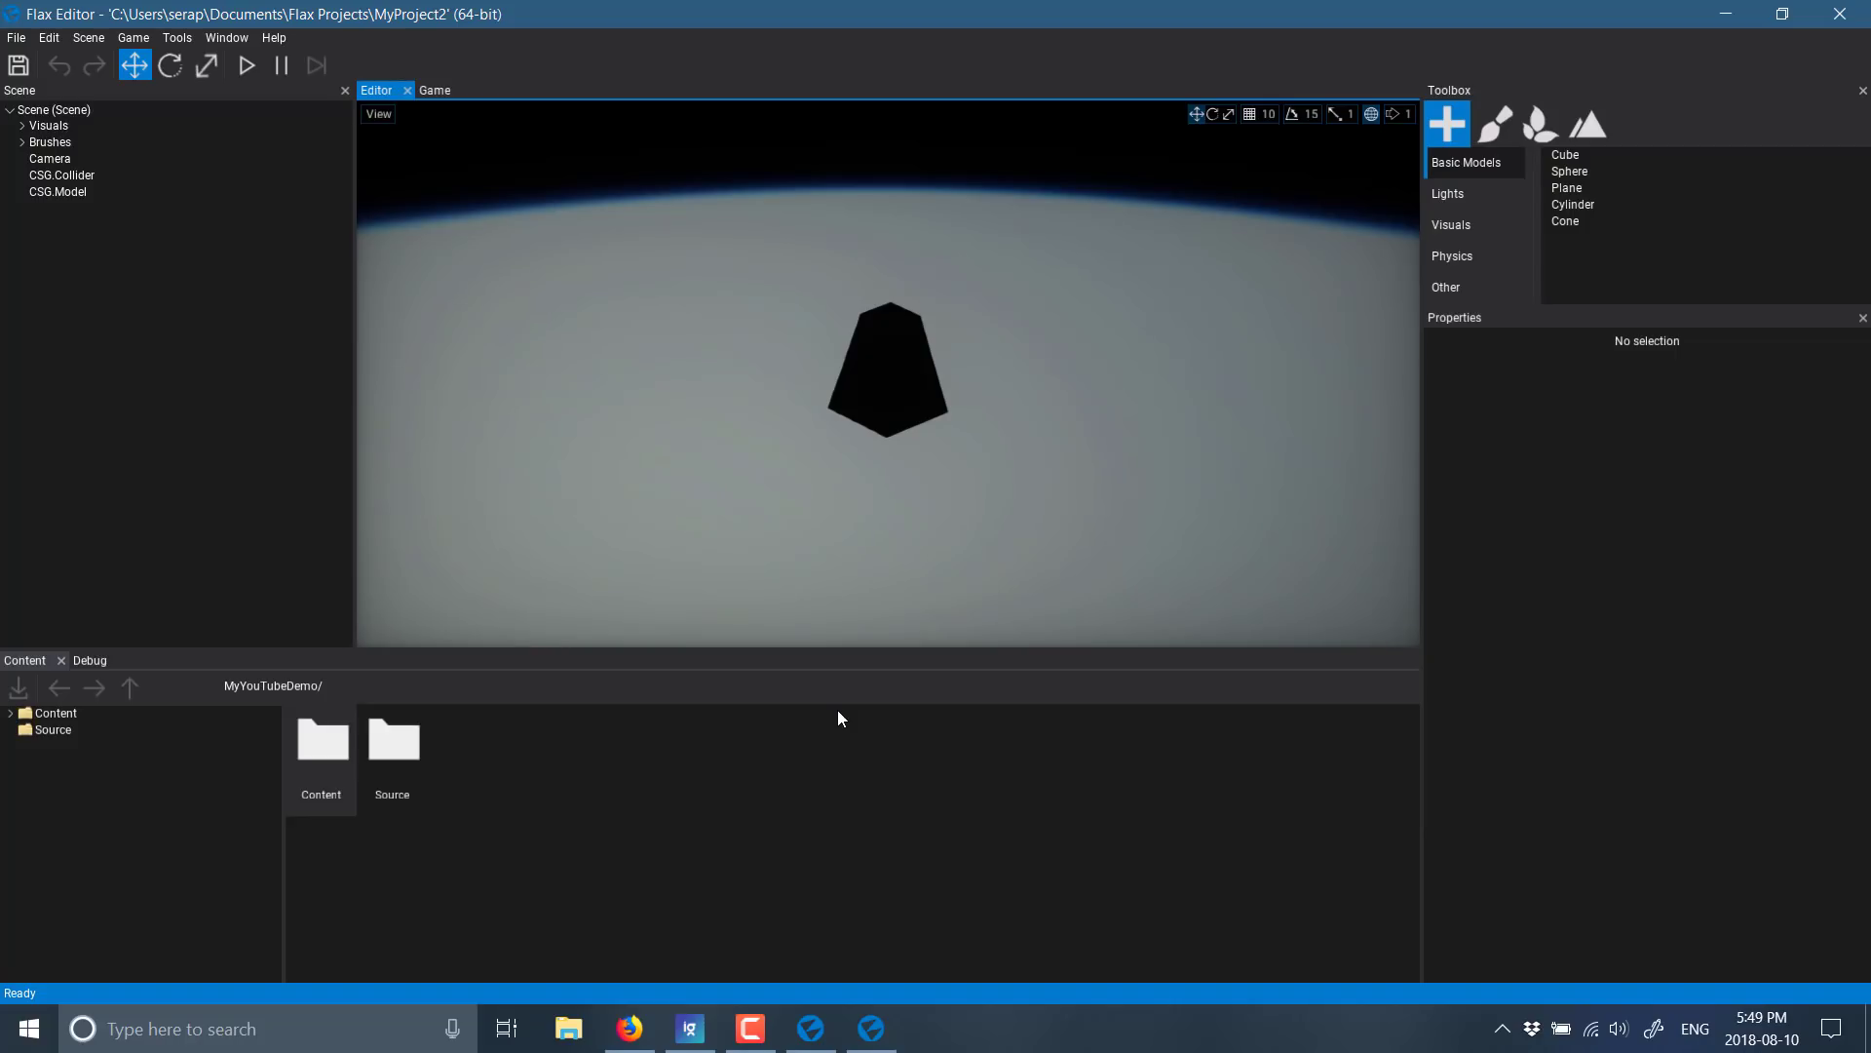
Check the Game view, then select CSG.Collider and CSG.Model and delete both.
right_click_drag(770, 438, 756, 377)
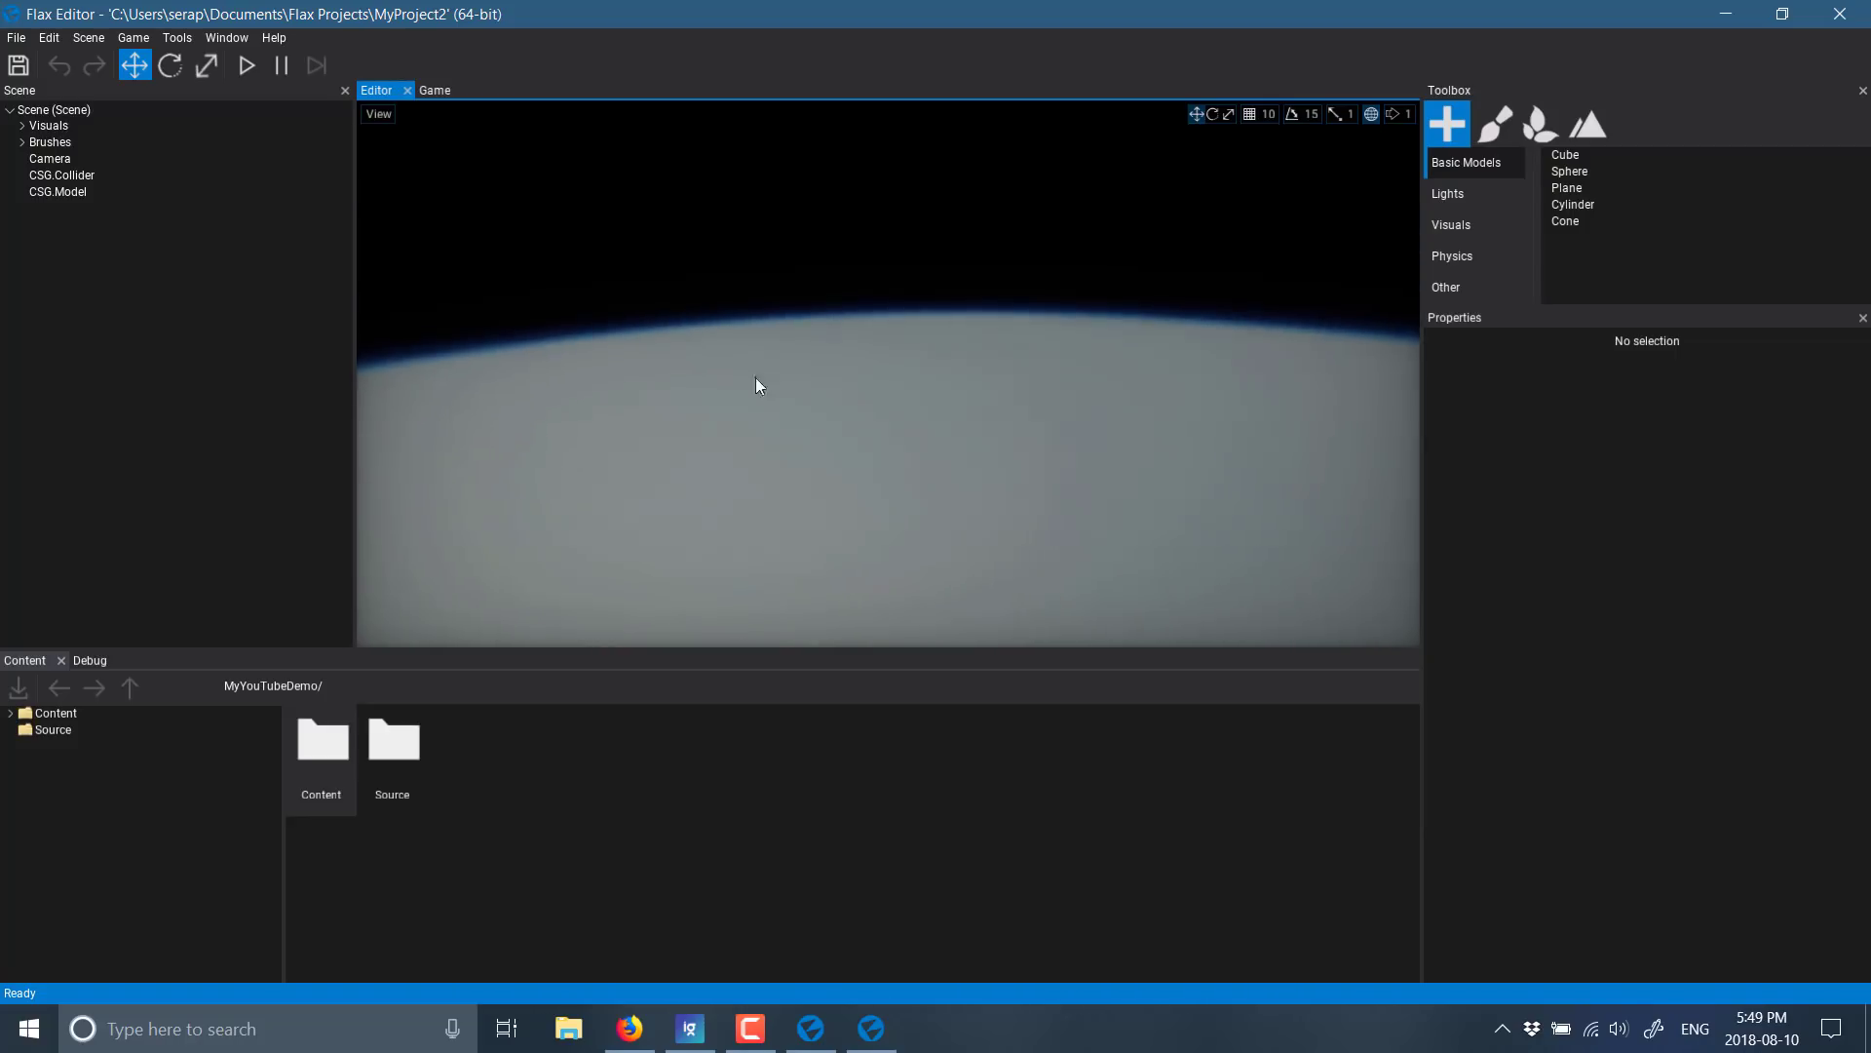
left_click(435, 91)
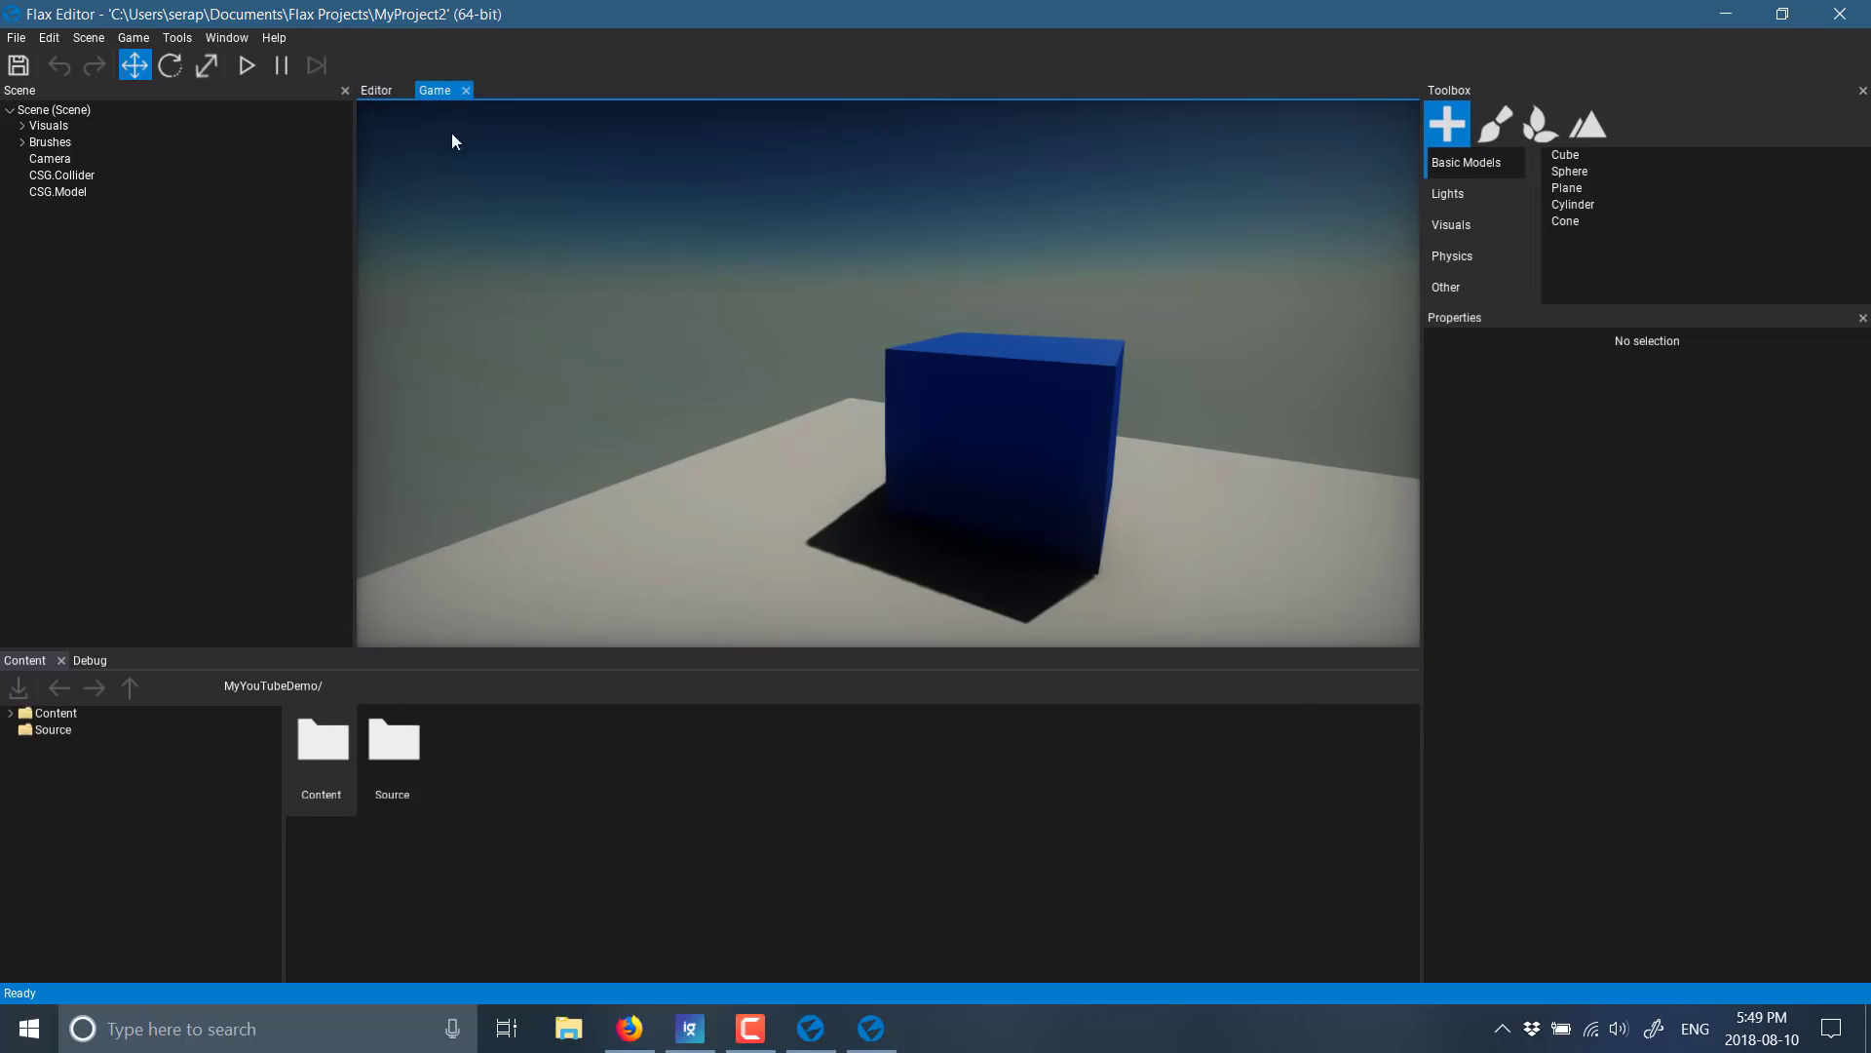
left_click(376, 91)
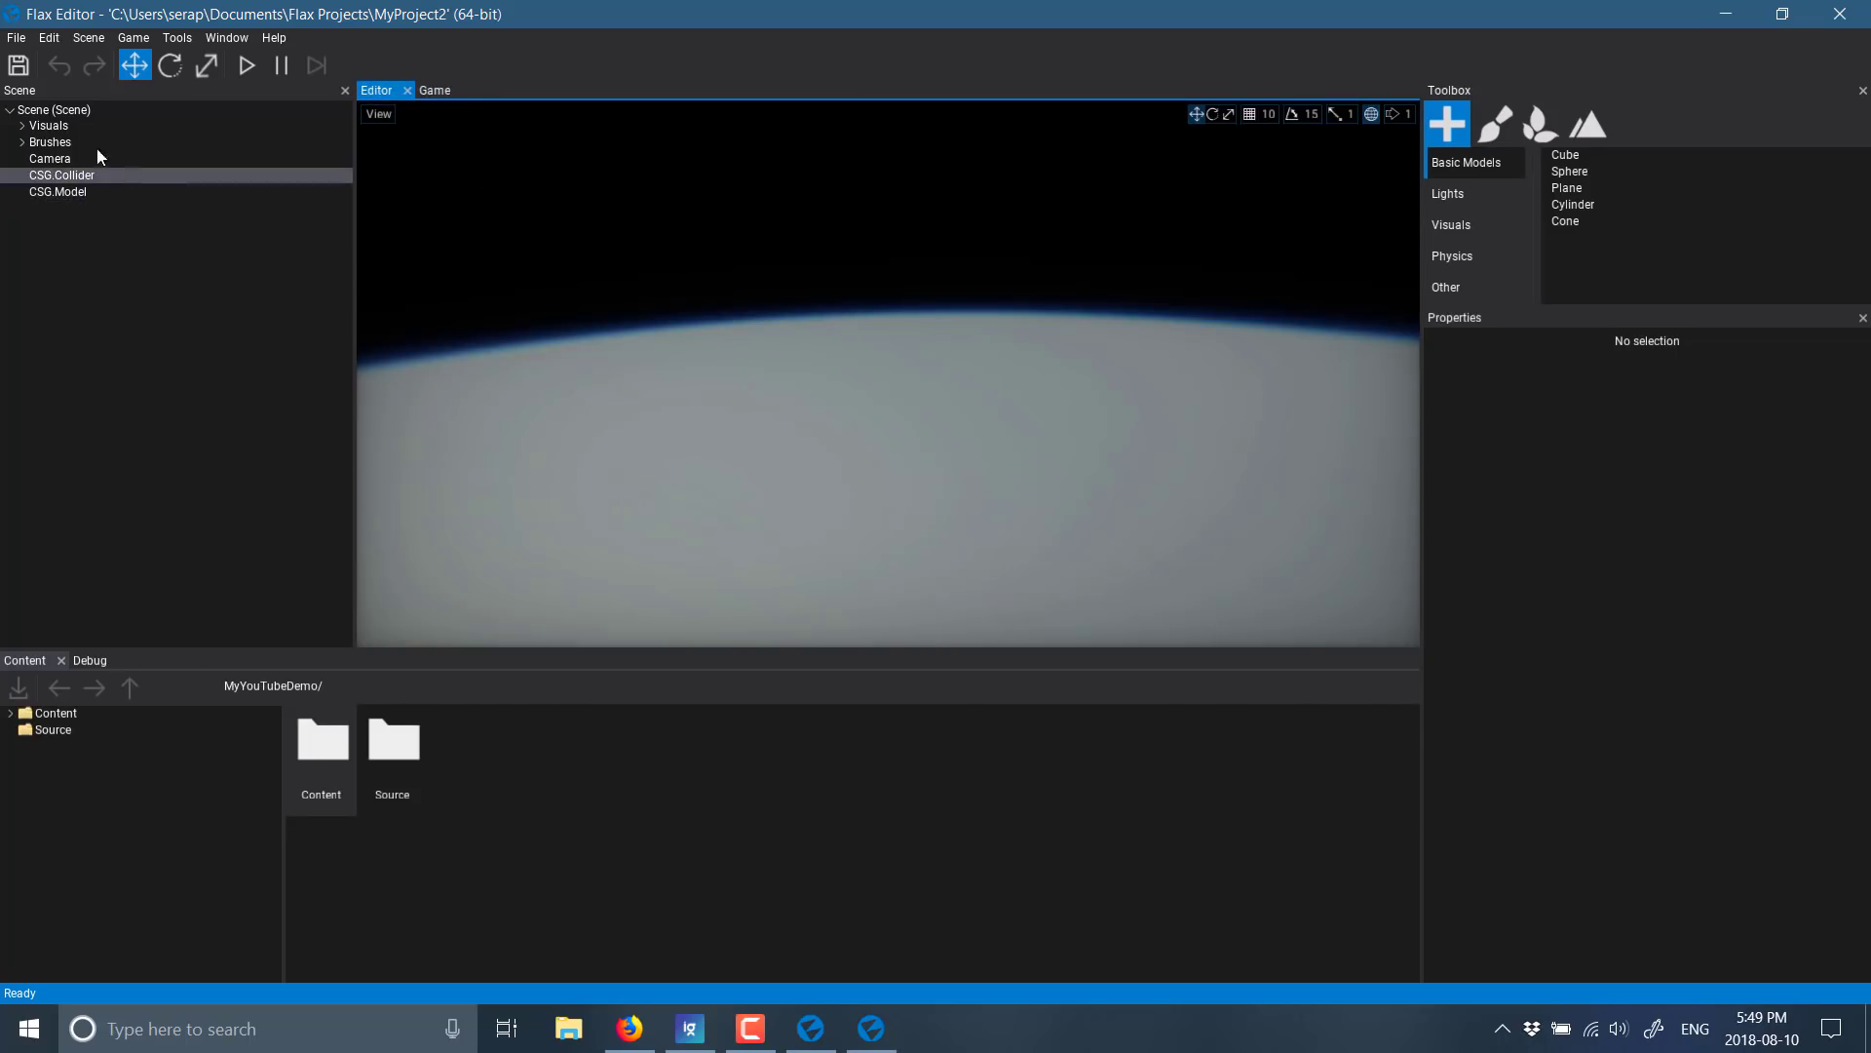
left_click(78, 177)
left_click(79, 191, "ctrl")
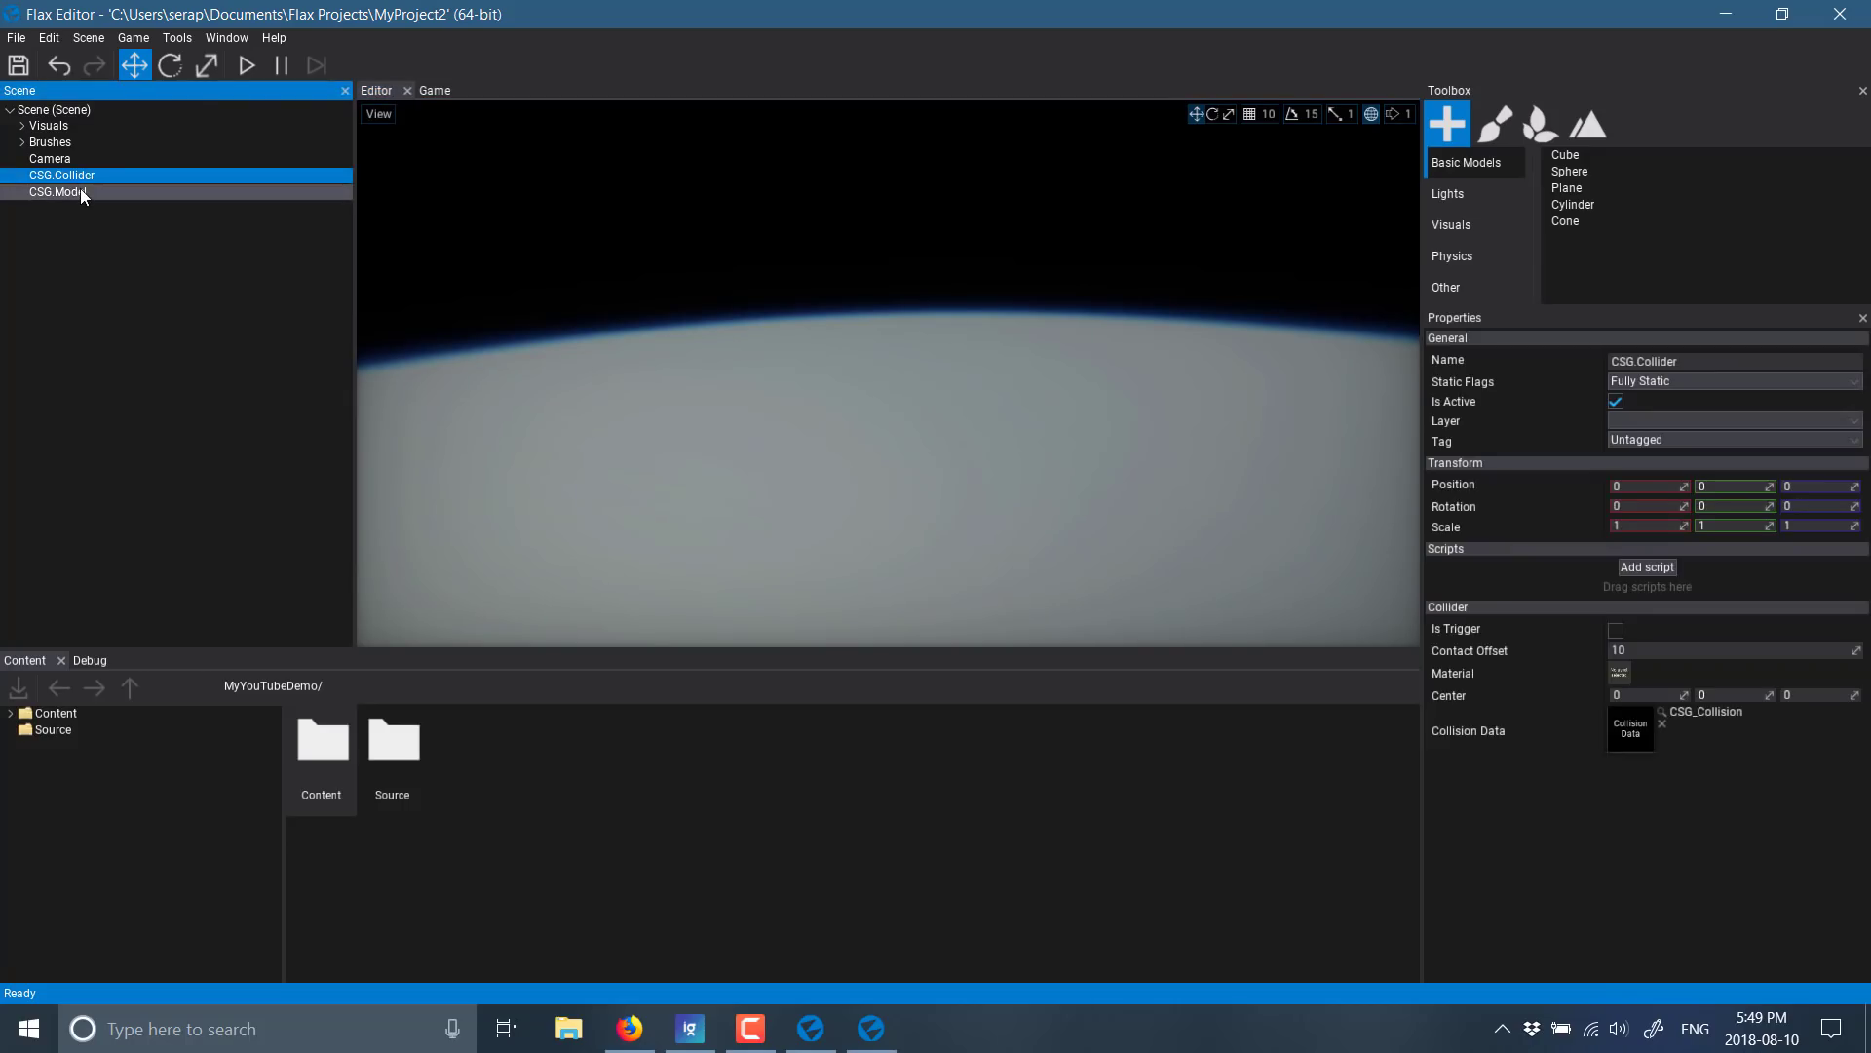
key("Delete")
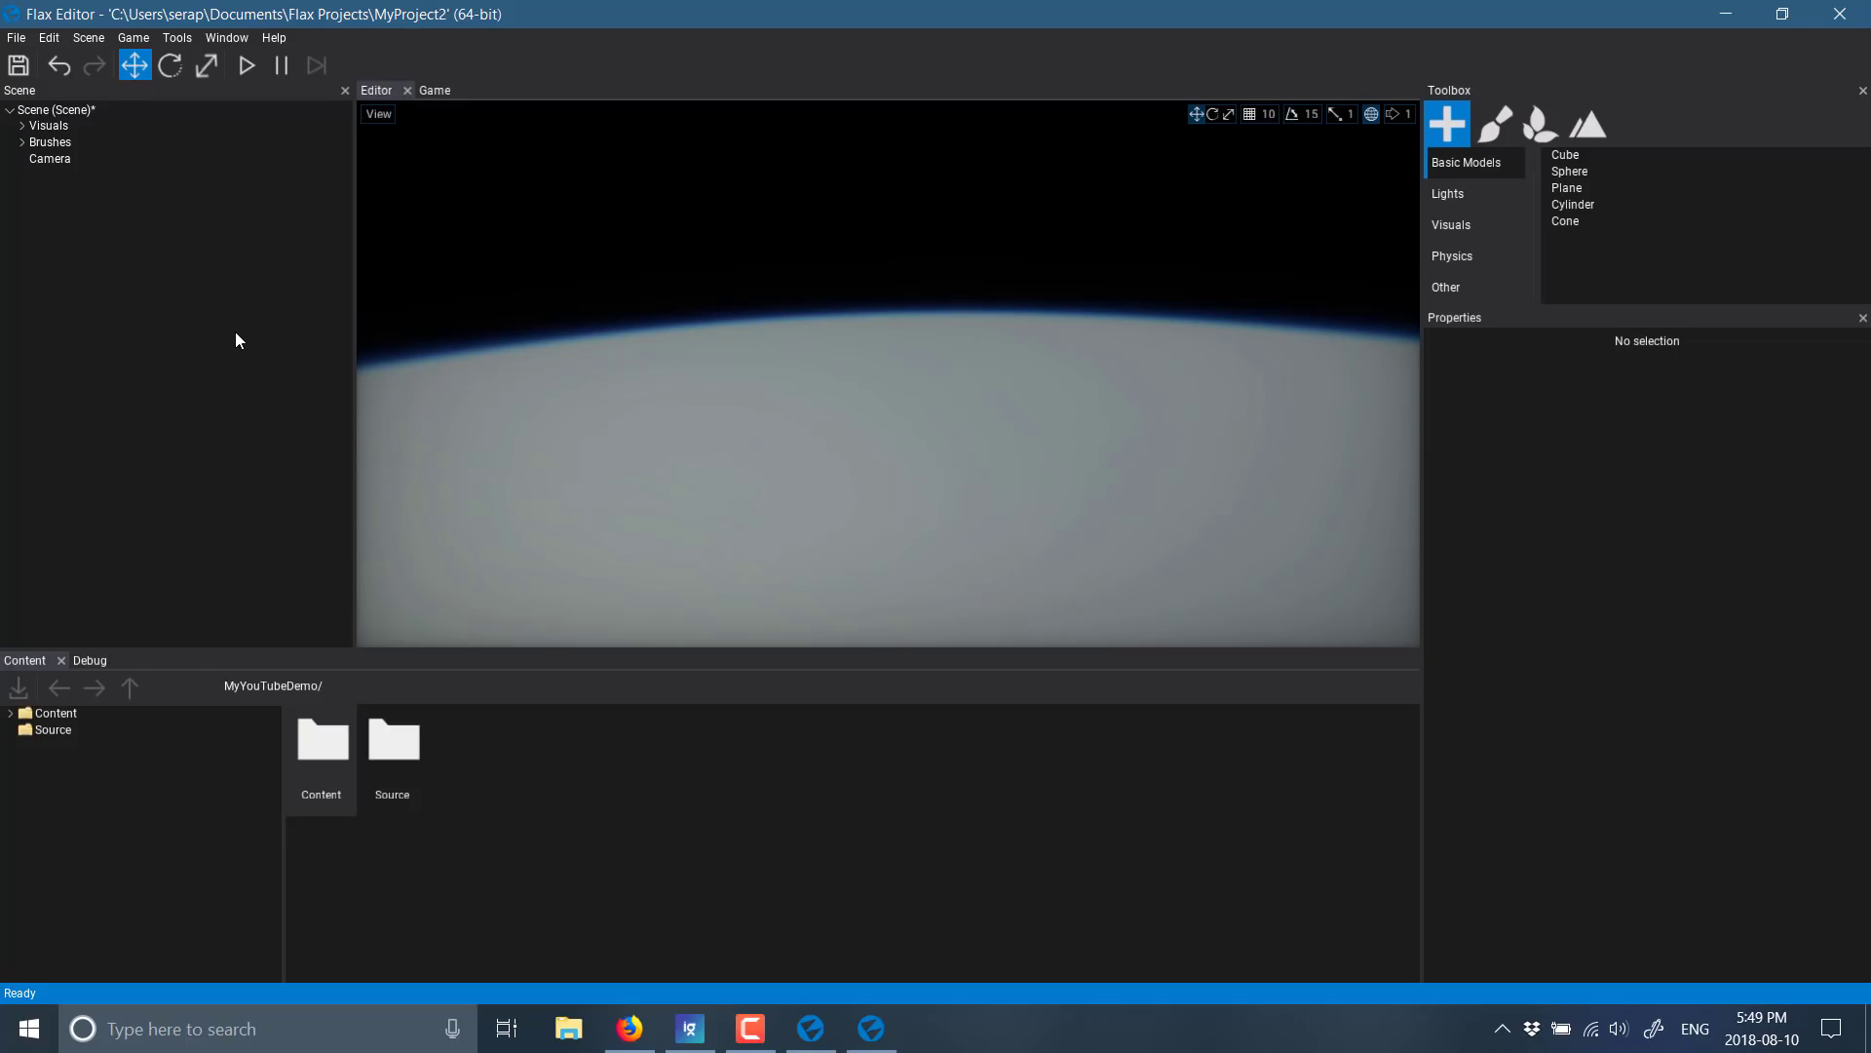
Open File Explorer and go to the m3_grant_tank folder in Downloads.
left_click(550, 1029)
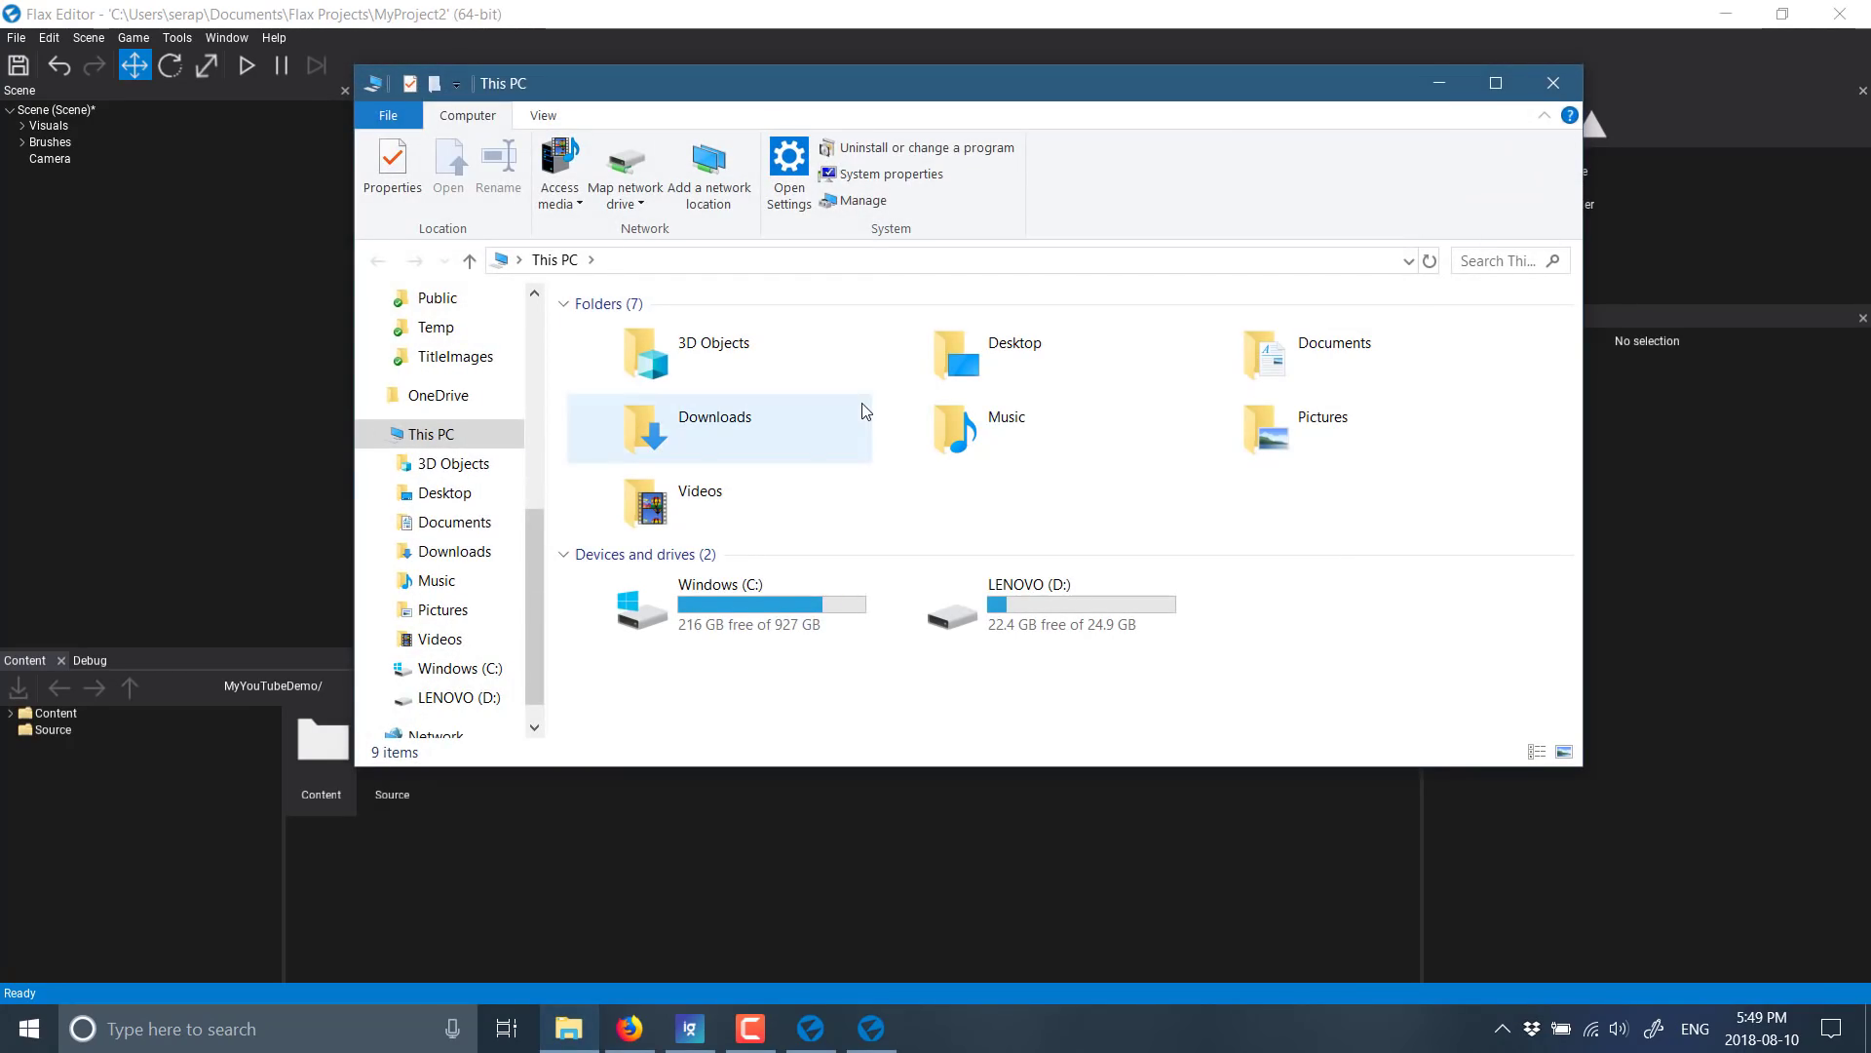
scroll(480, 368, "up", 1)
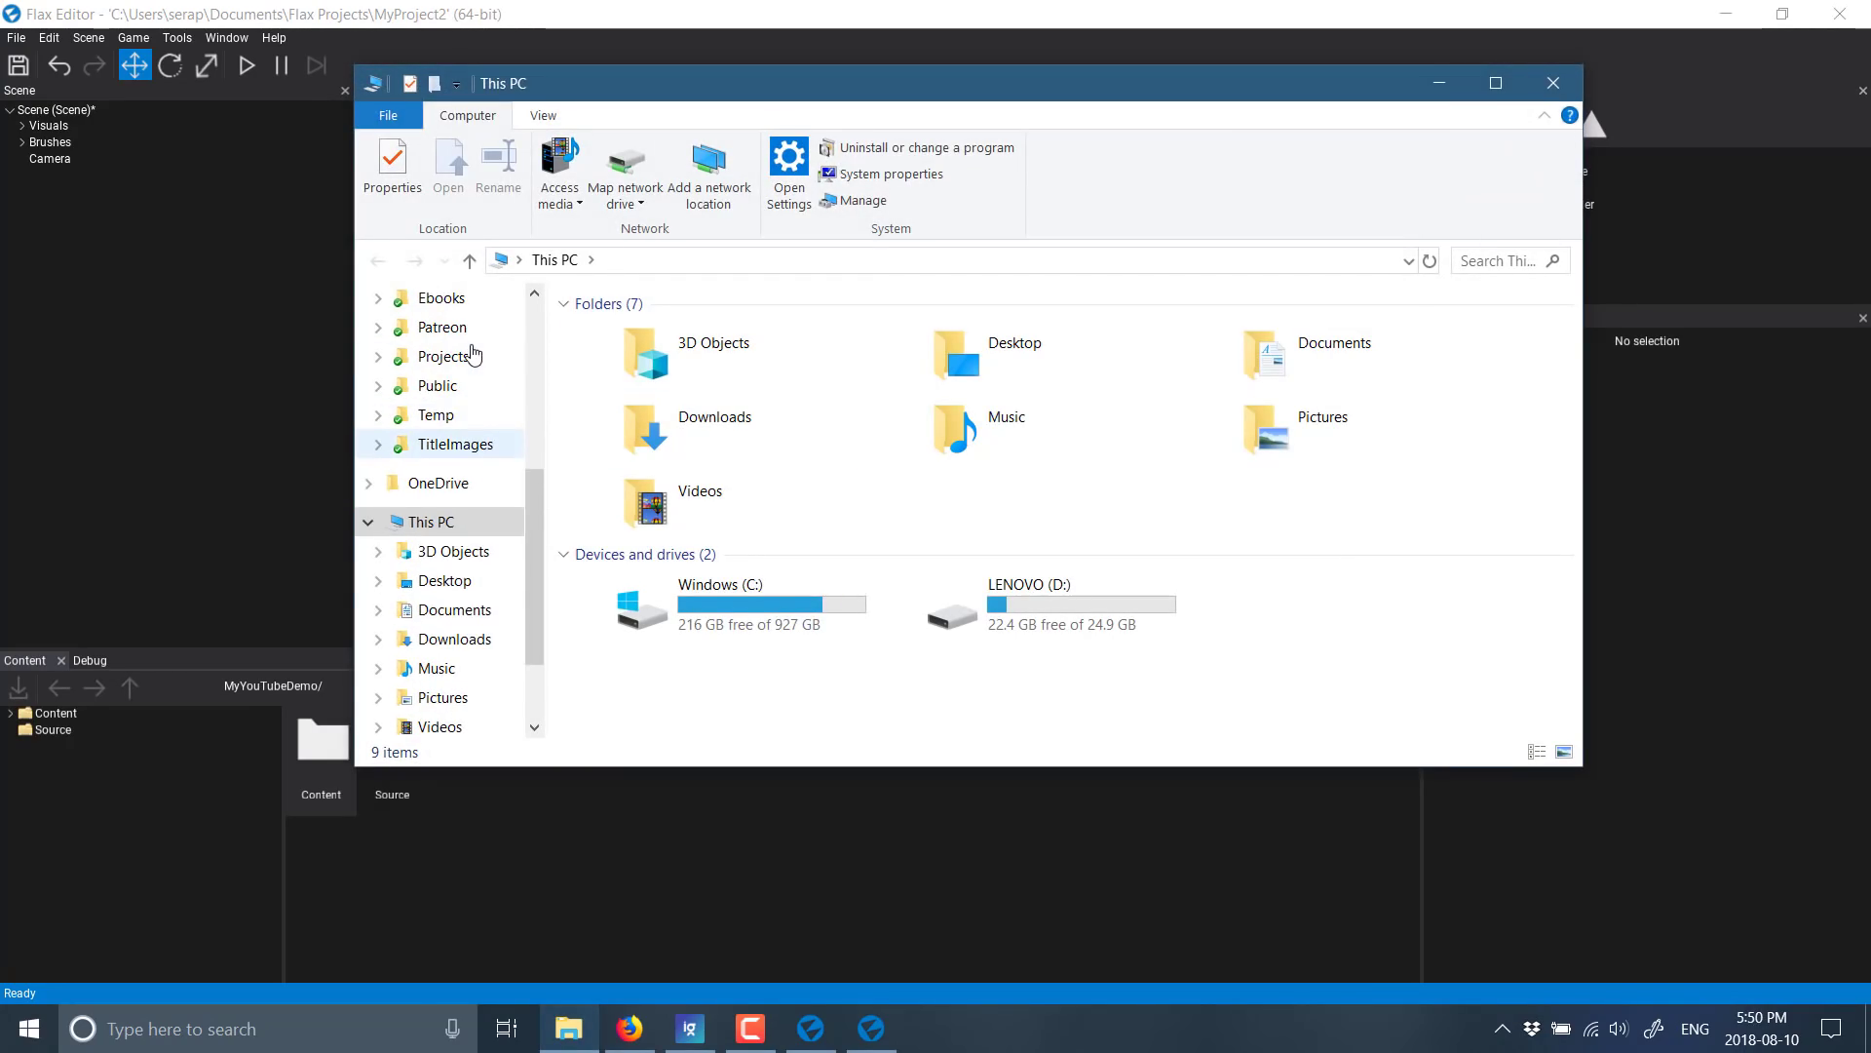
scroll(488, 385, "up", 3)
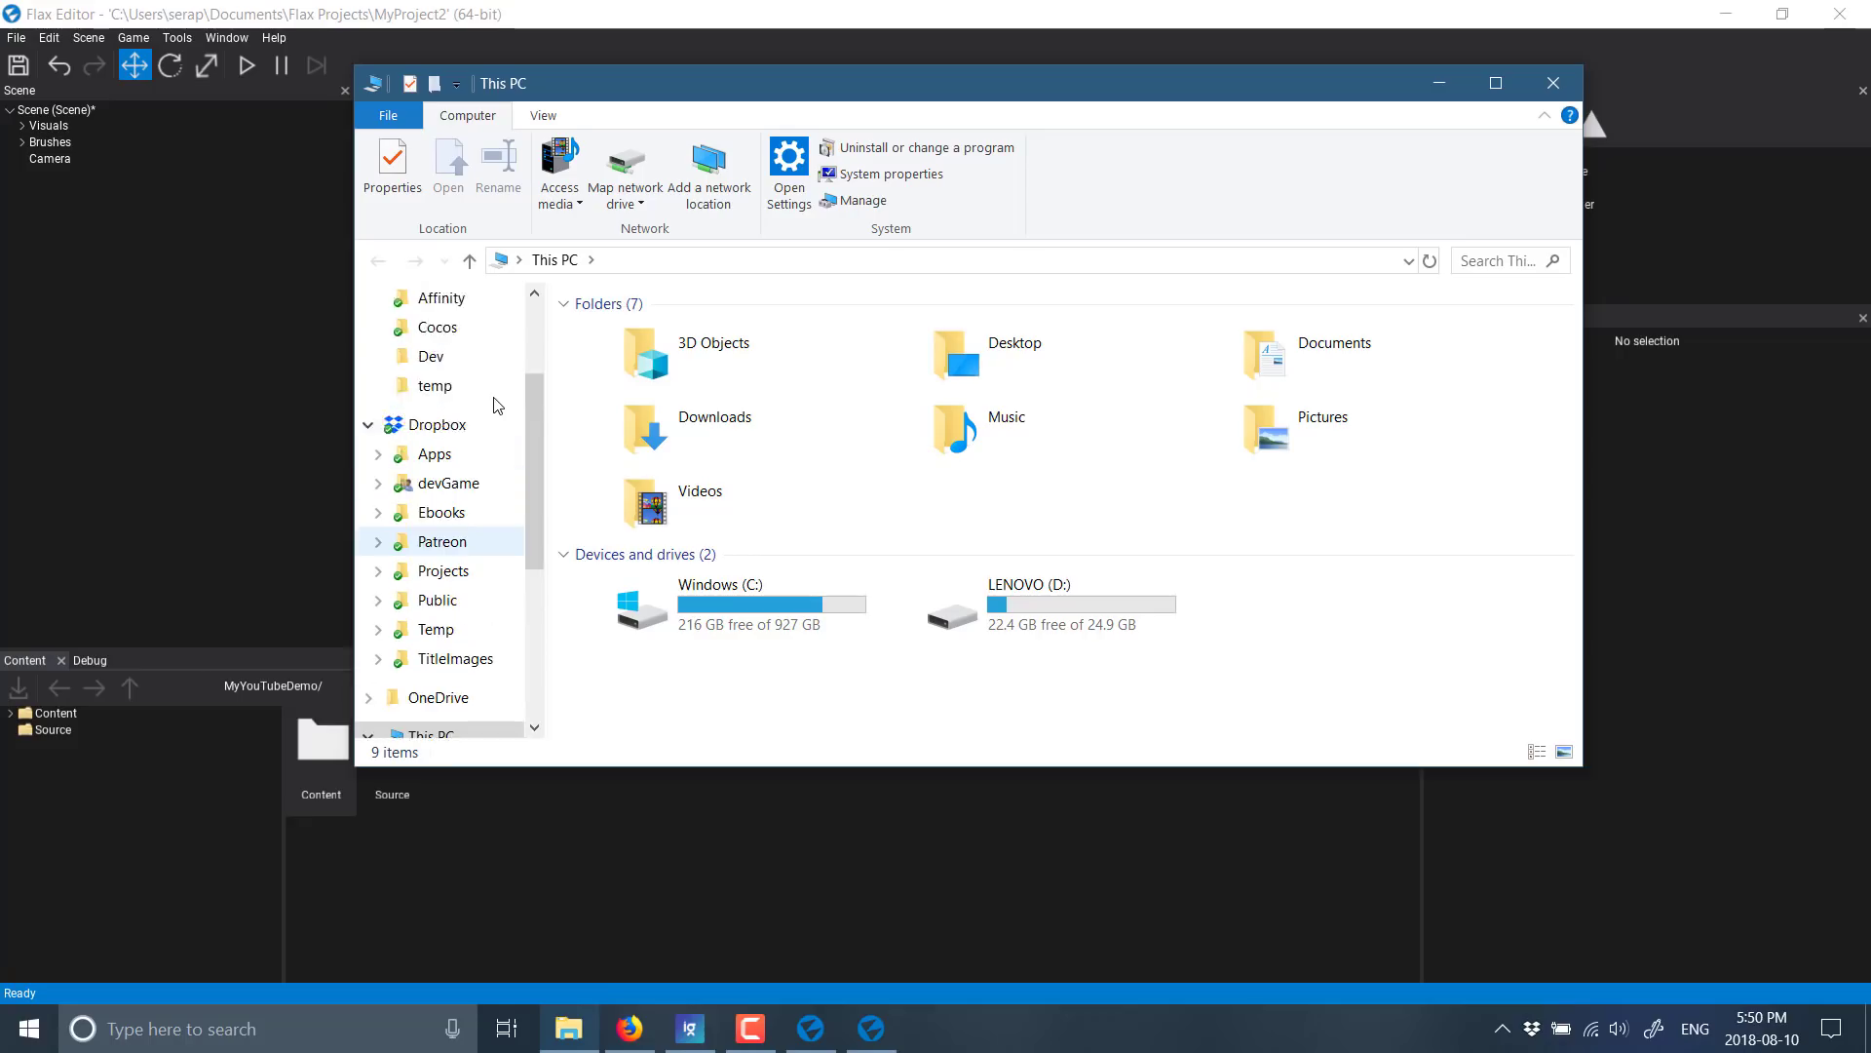
scroll(497, 404, "up", 3)
left_click(454, 376)
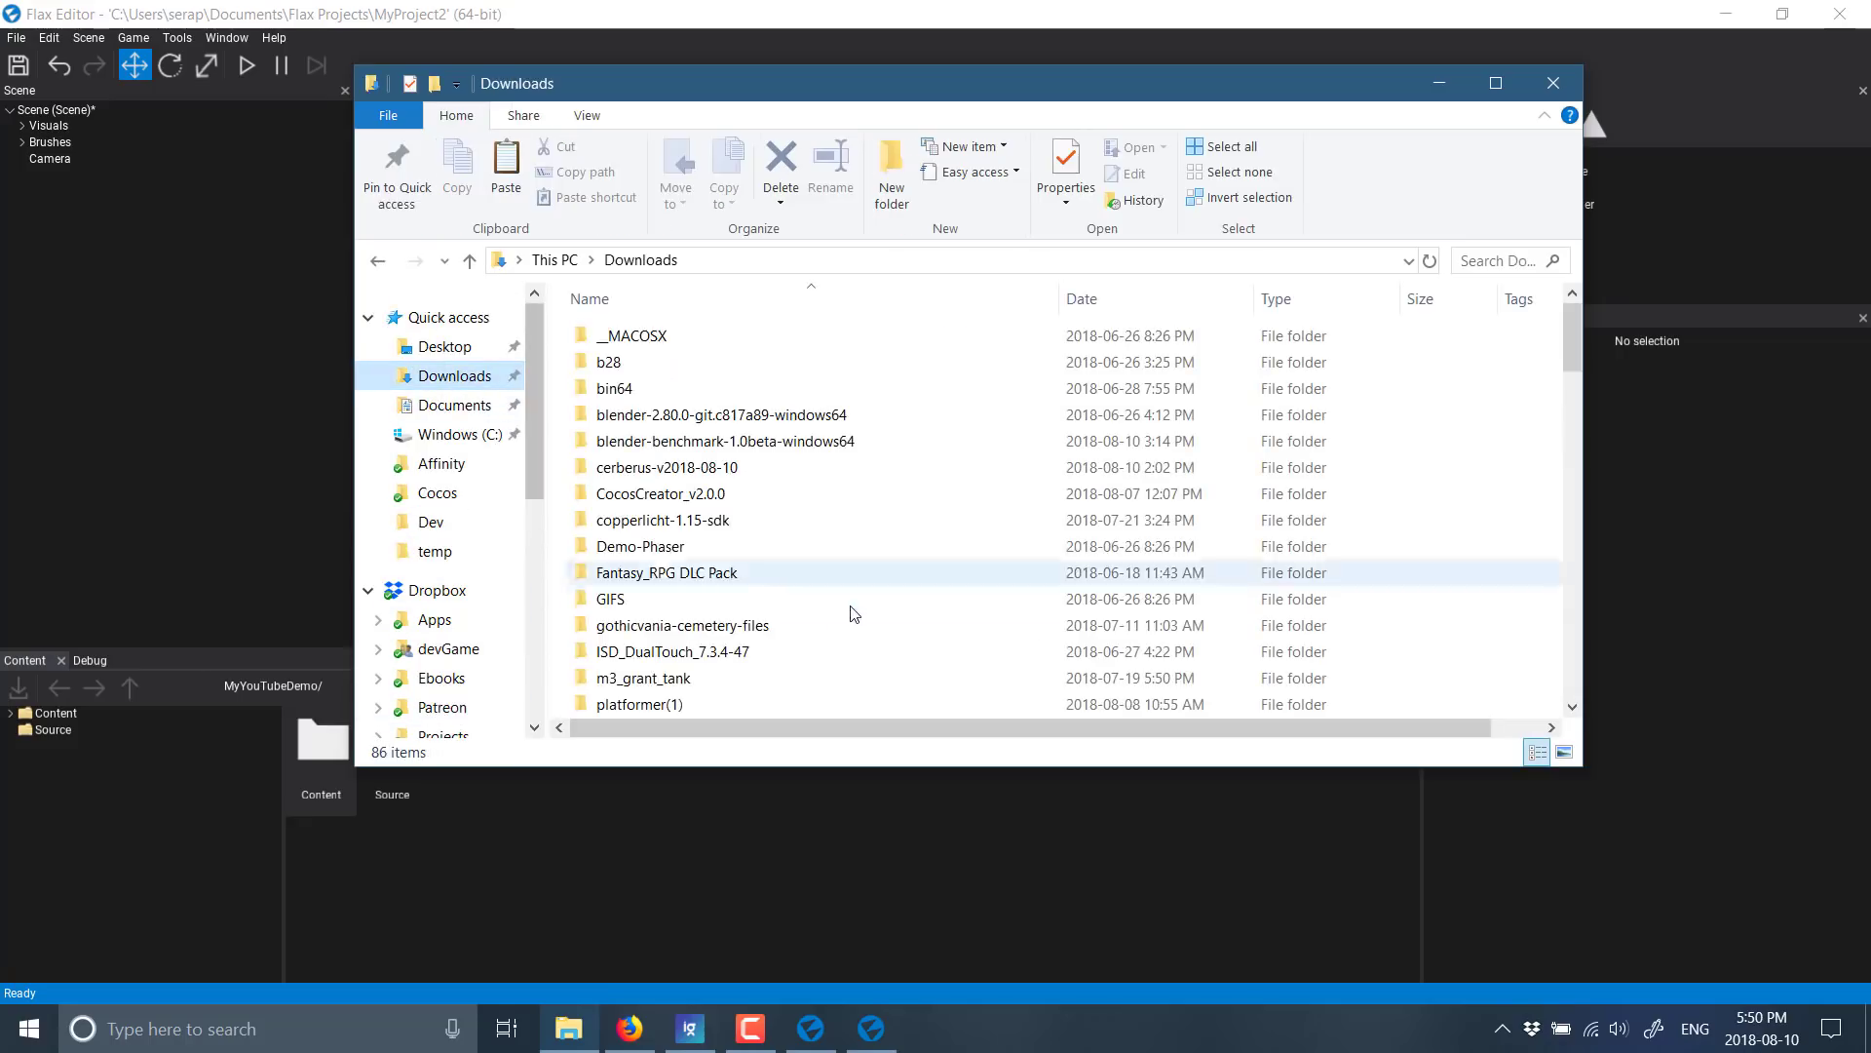
scroll(848, 599, "down", 4)
scroll(836, 579, "up", 1)
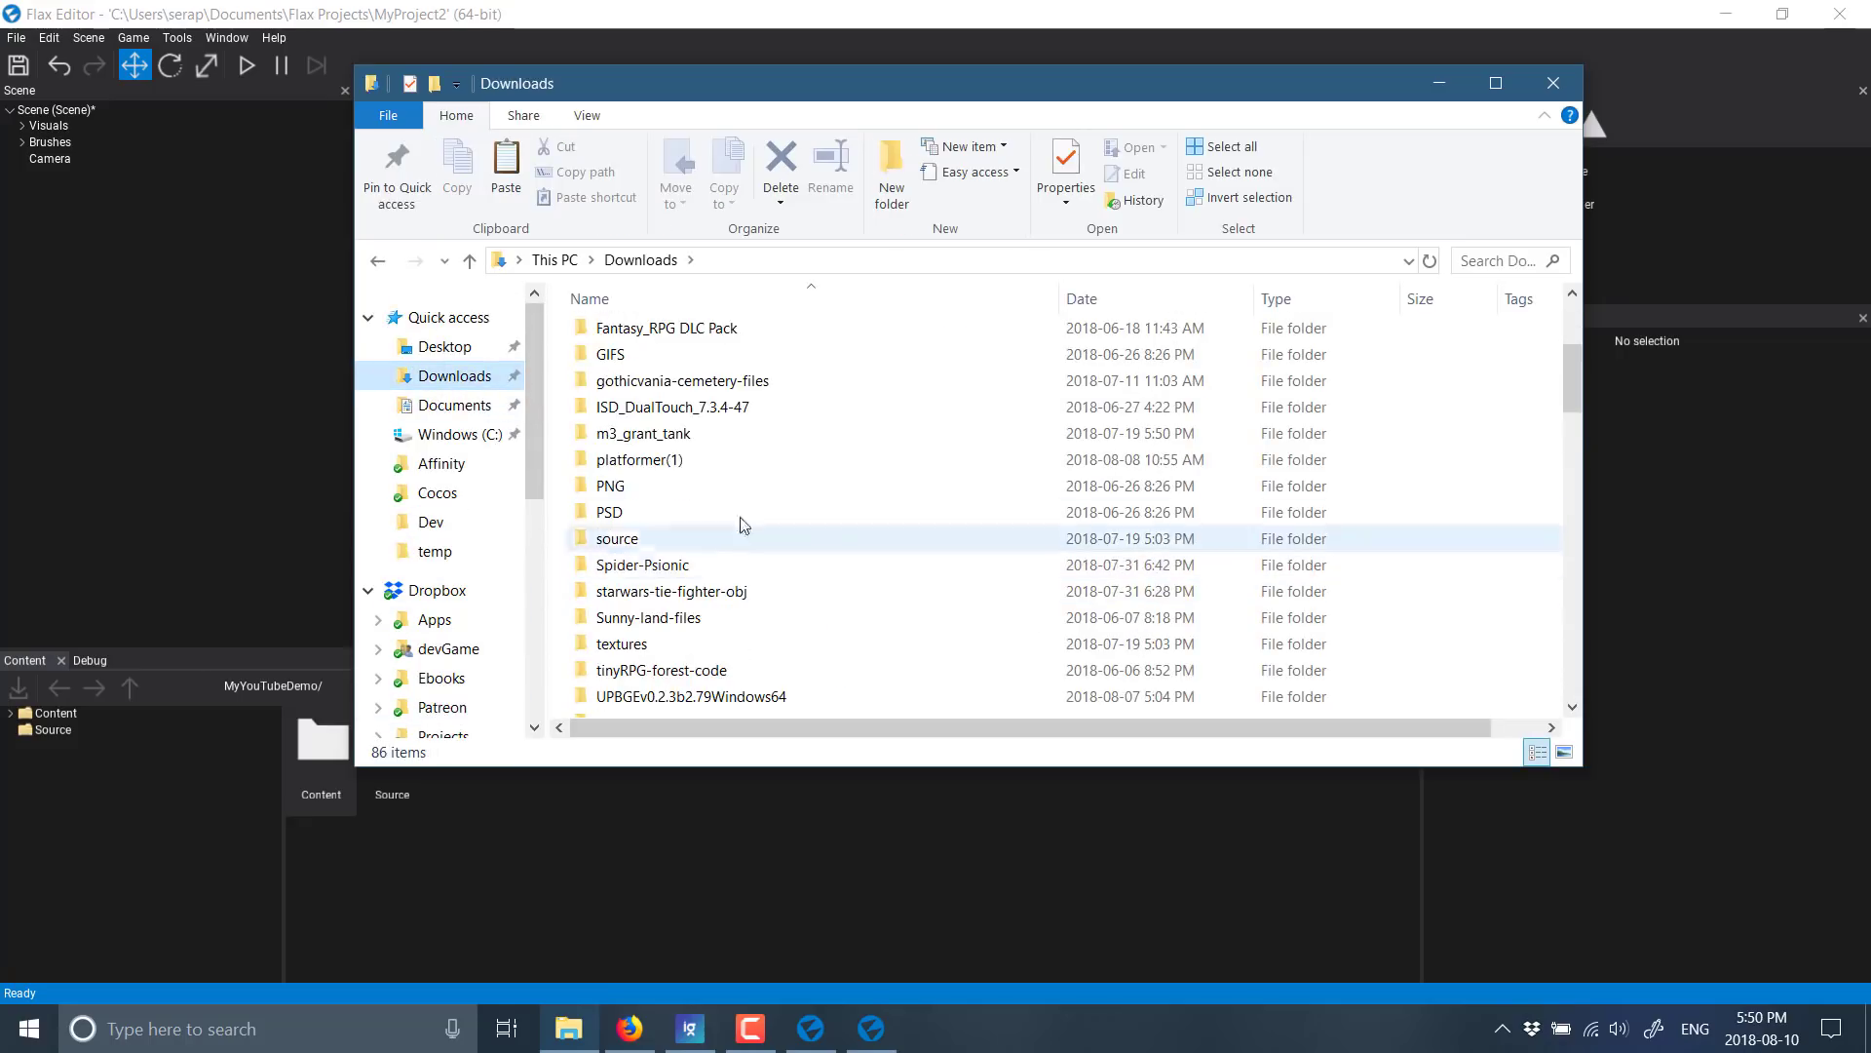
double_click(643, 435)
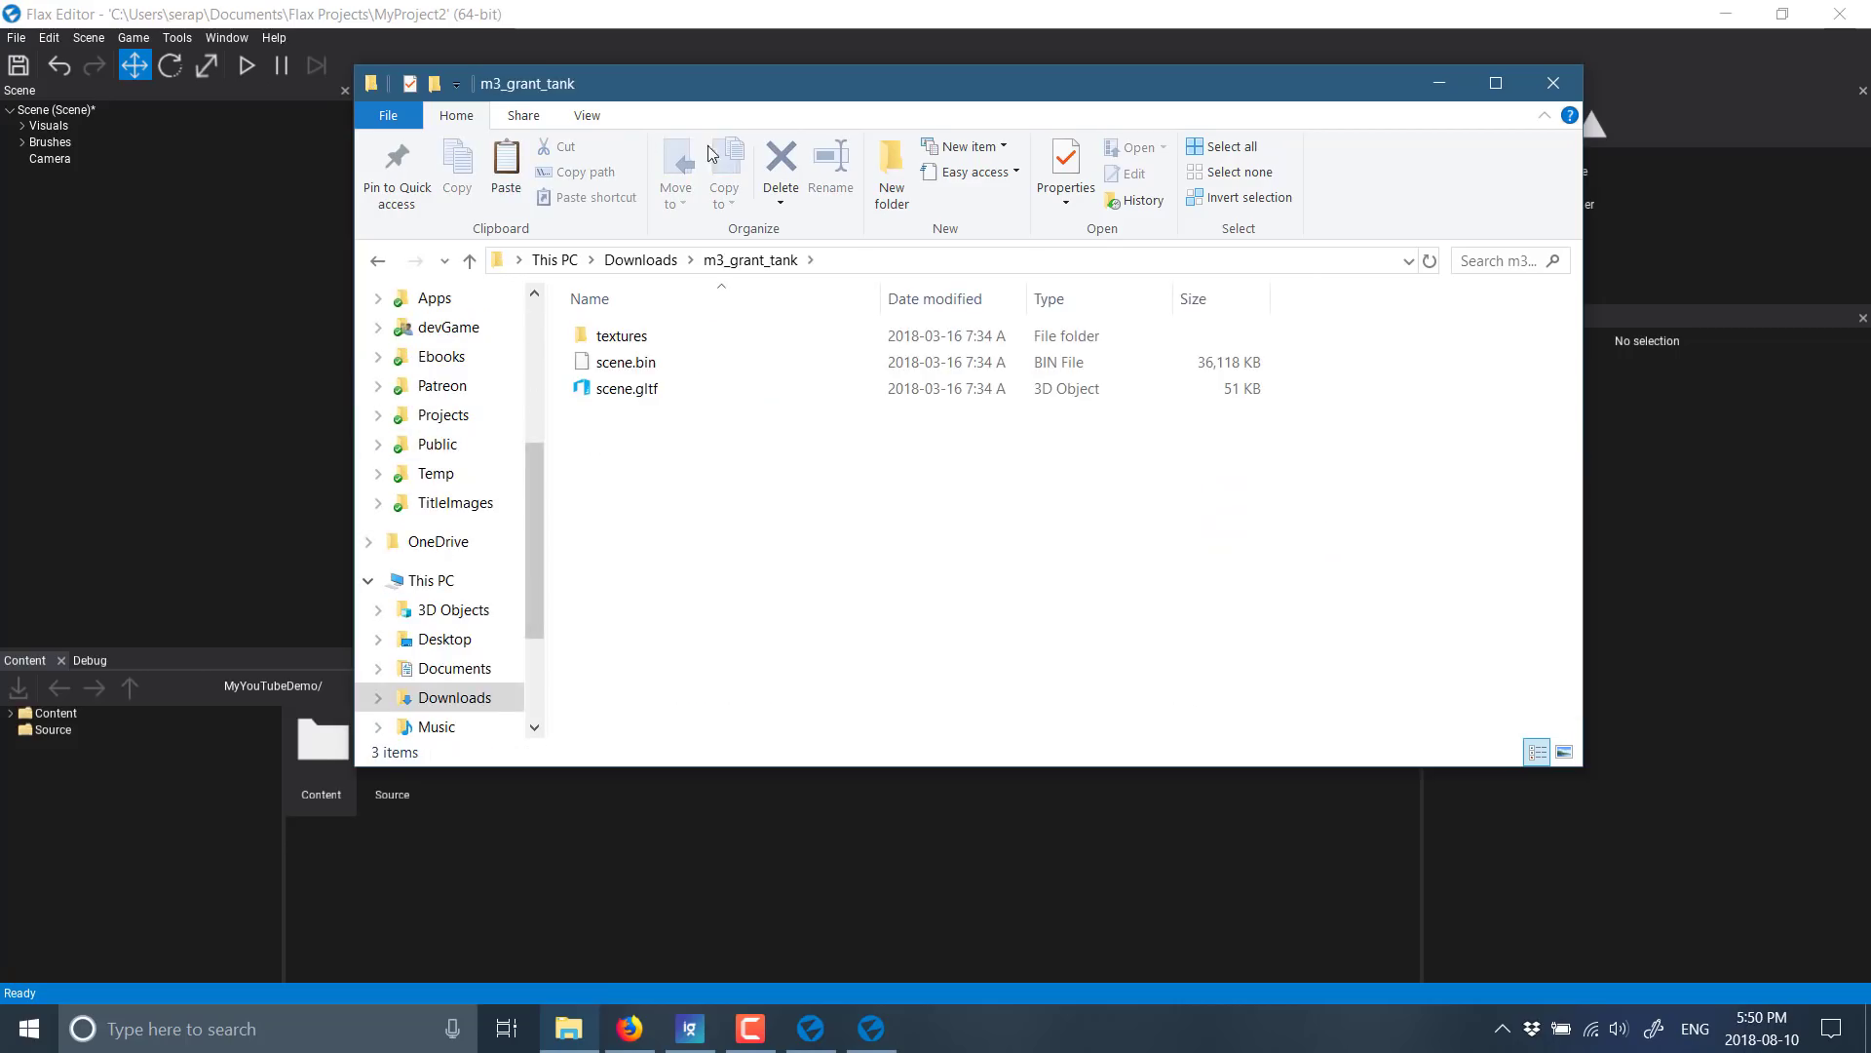
Move Explorer aside, open the project's Content folder in Flax, and drag scene.gltf over.
left_click_drag(819, 98, 1154, 110)
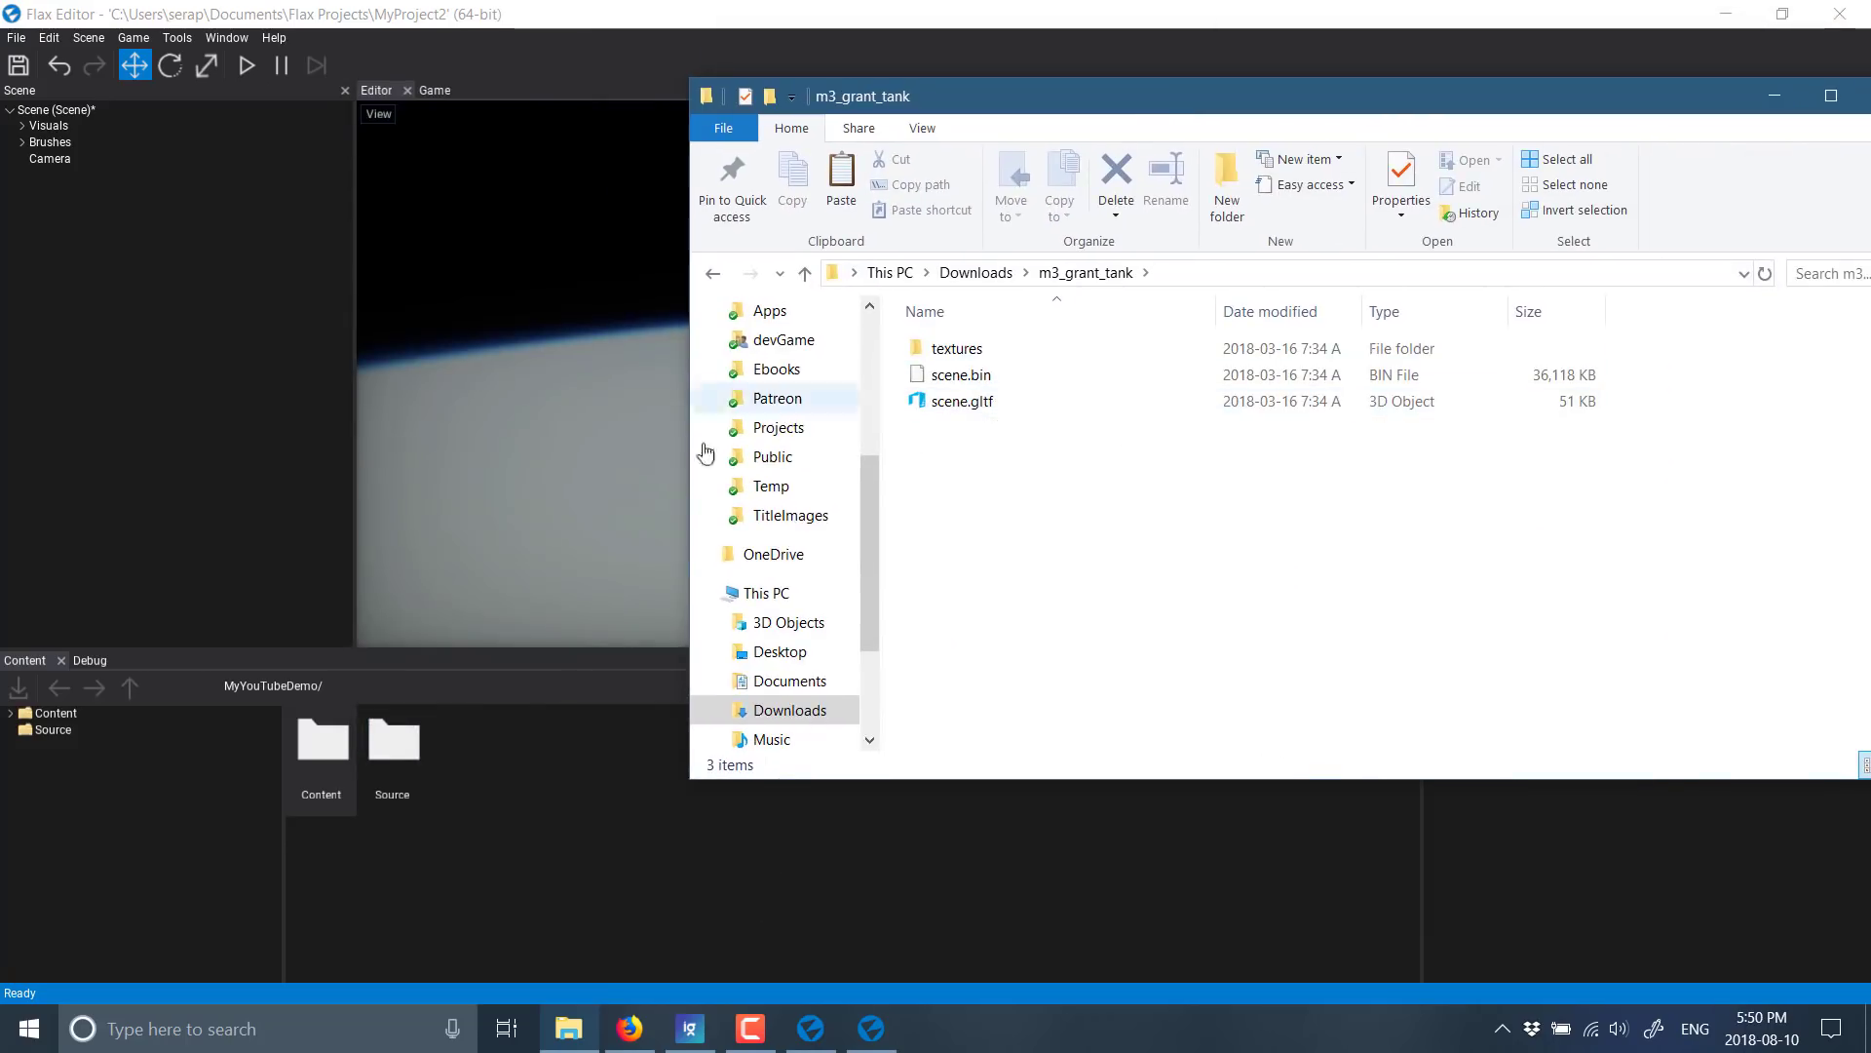
double_click(322, 738)
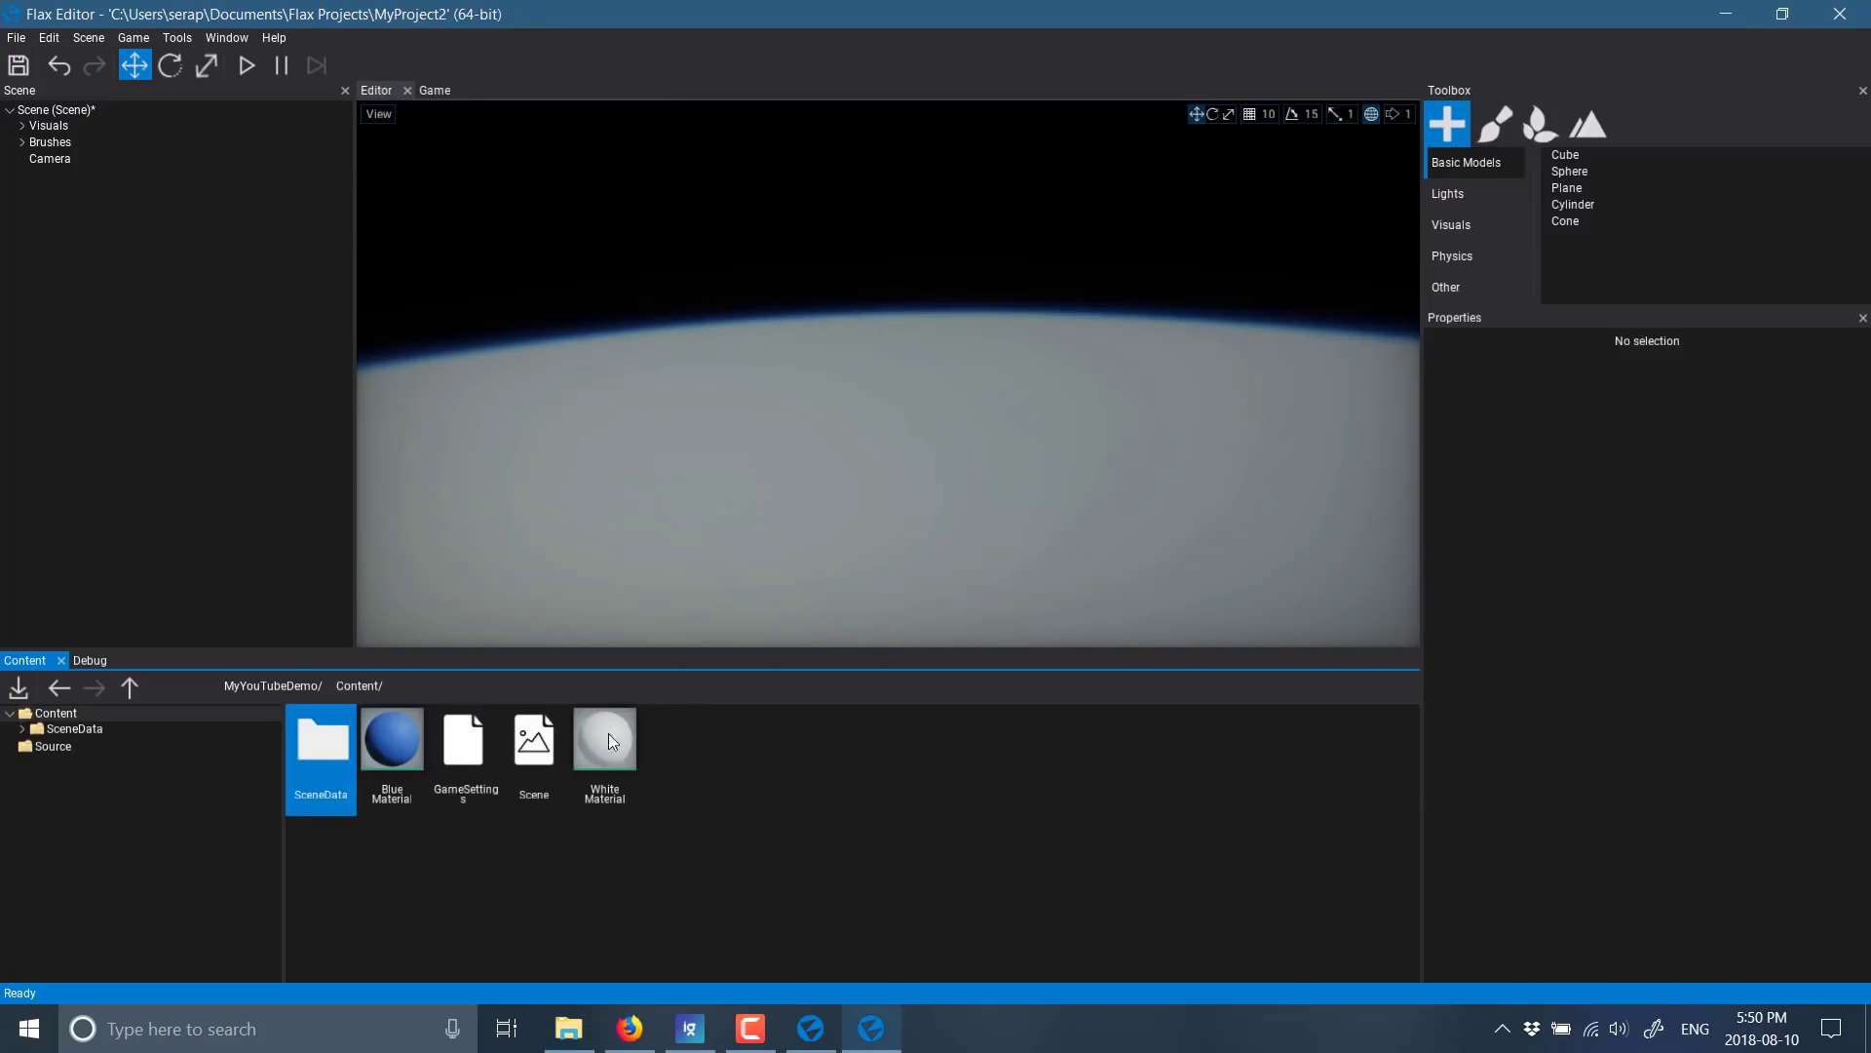
key("alt+Tab")
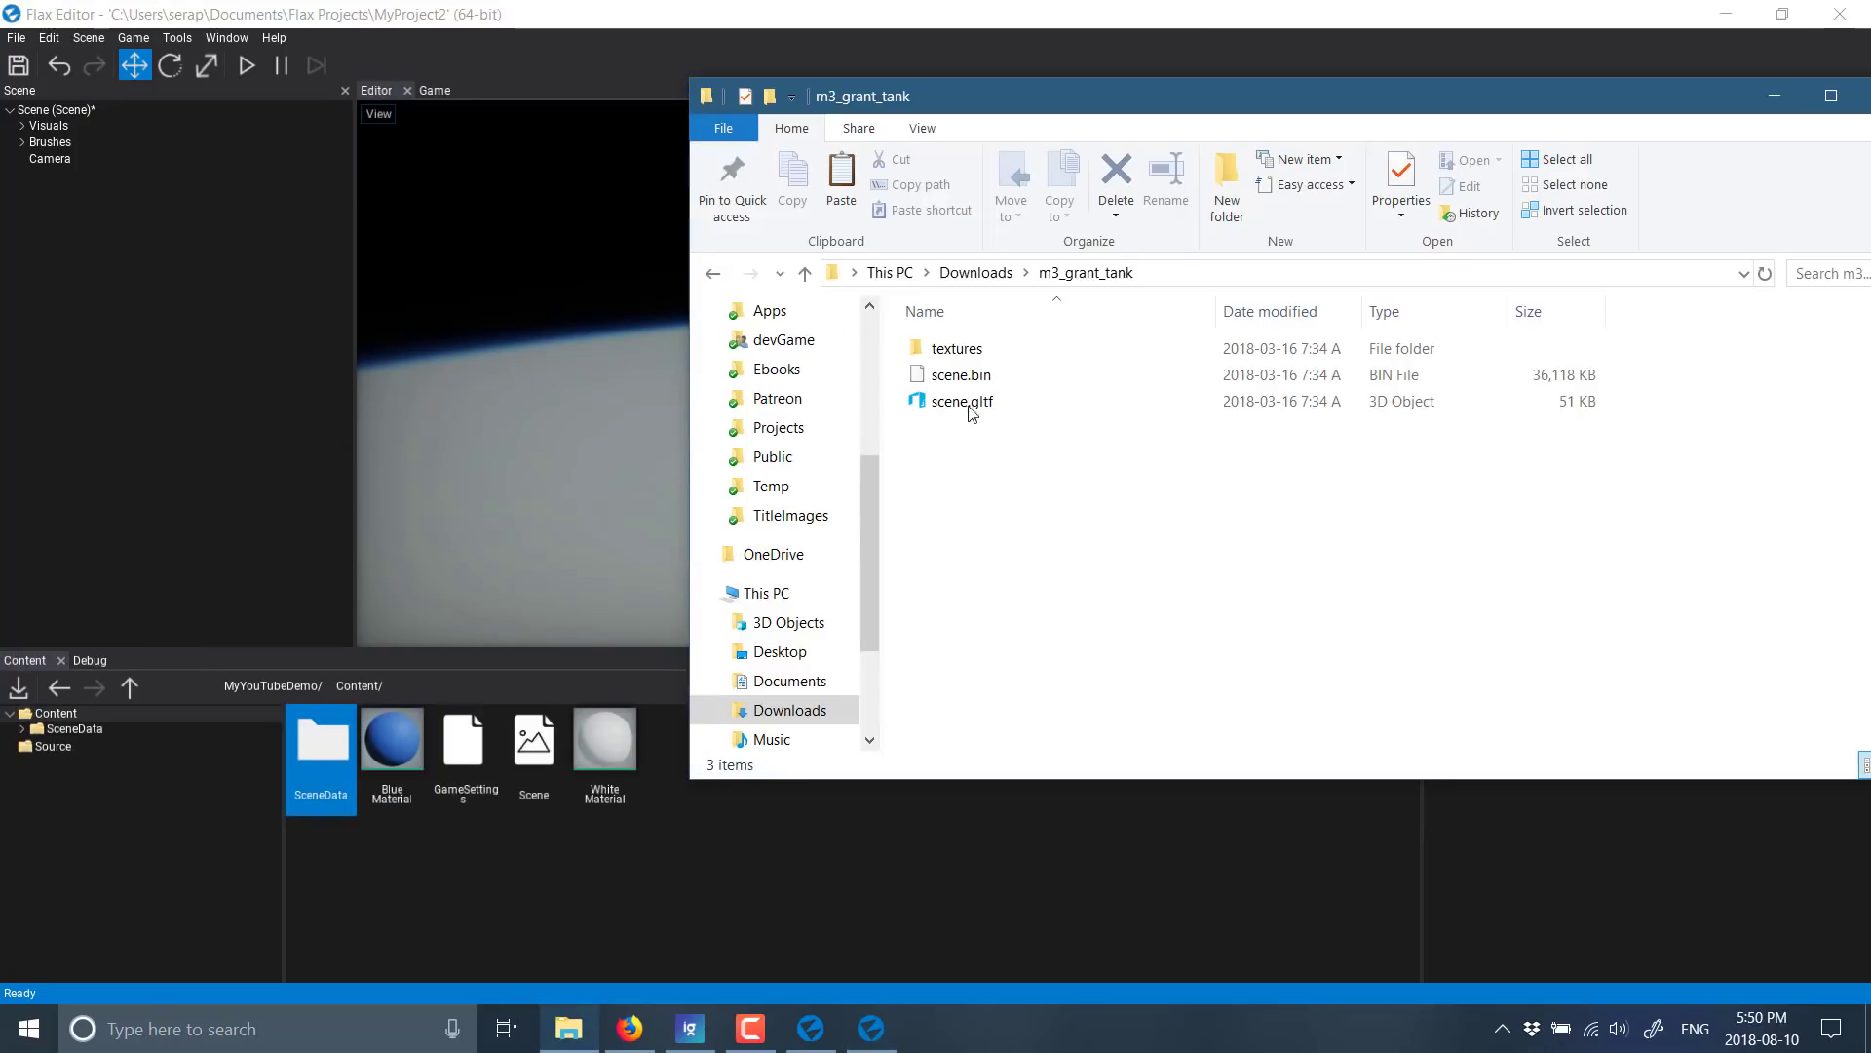
left_click_drag(965, 401, 811, 851)
Drop scene.gltf into Content, confirm the import, and rename the new 'scene' asset to 'Tank'.
left_click(653, 246)
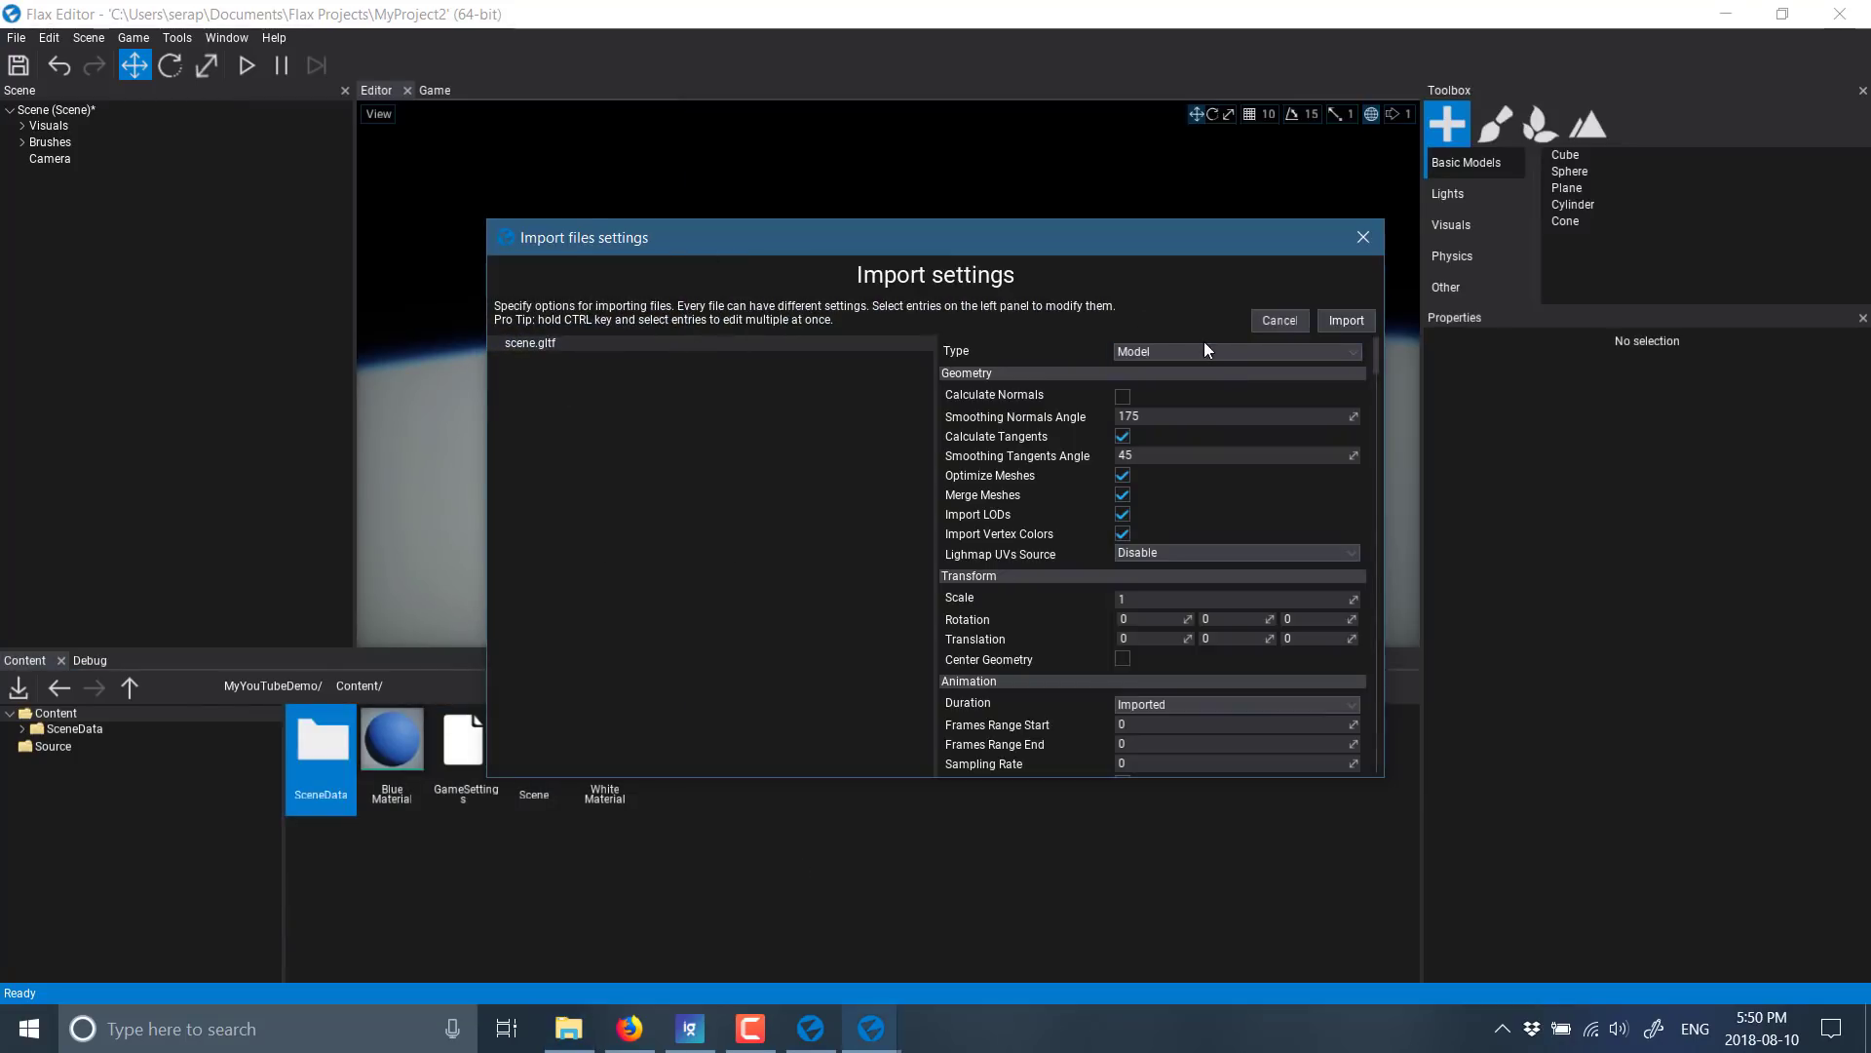
left_click(1342, 323)
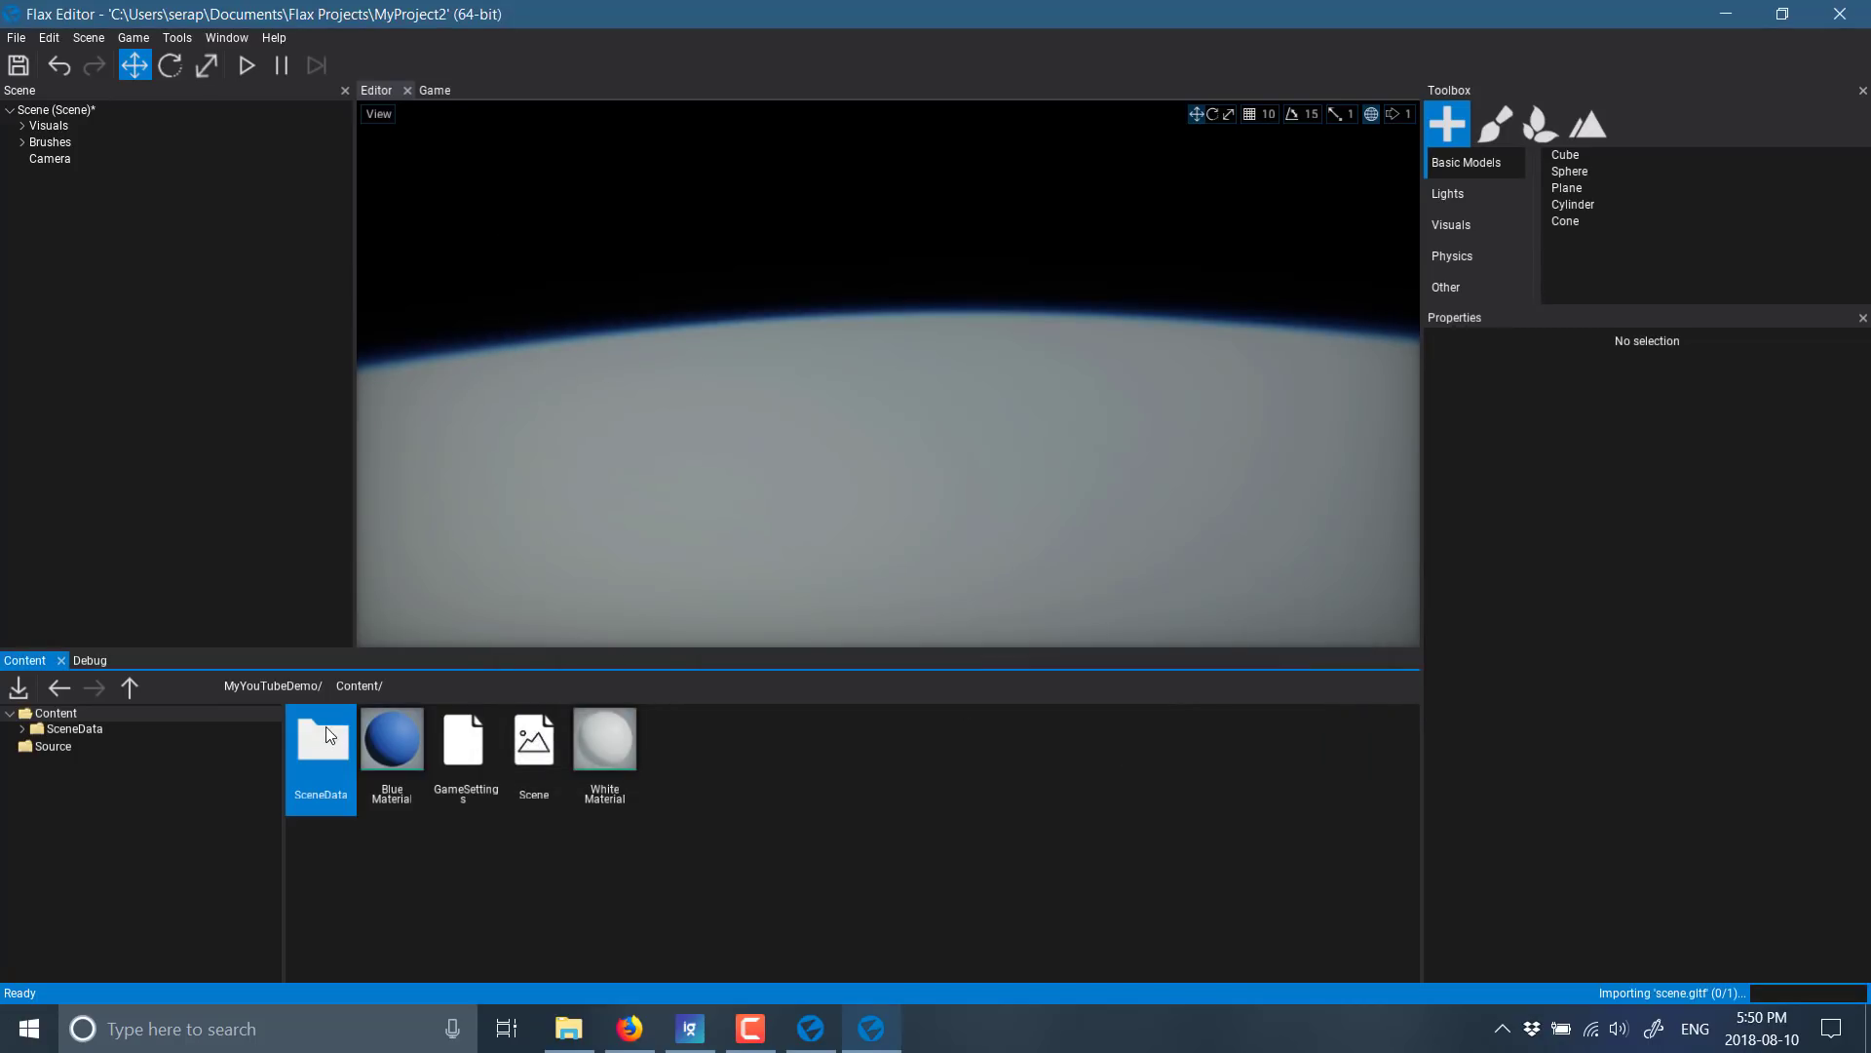
left_click(547, 746)
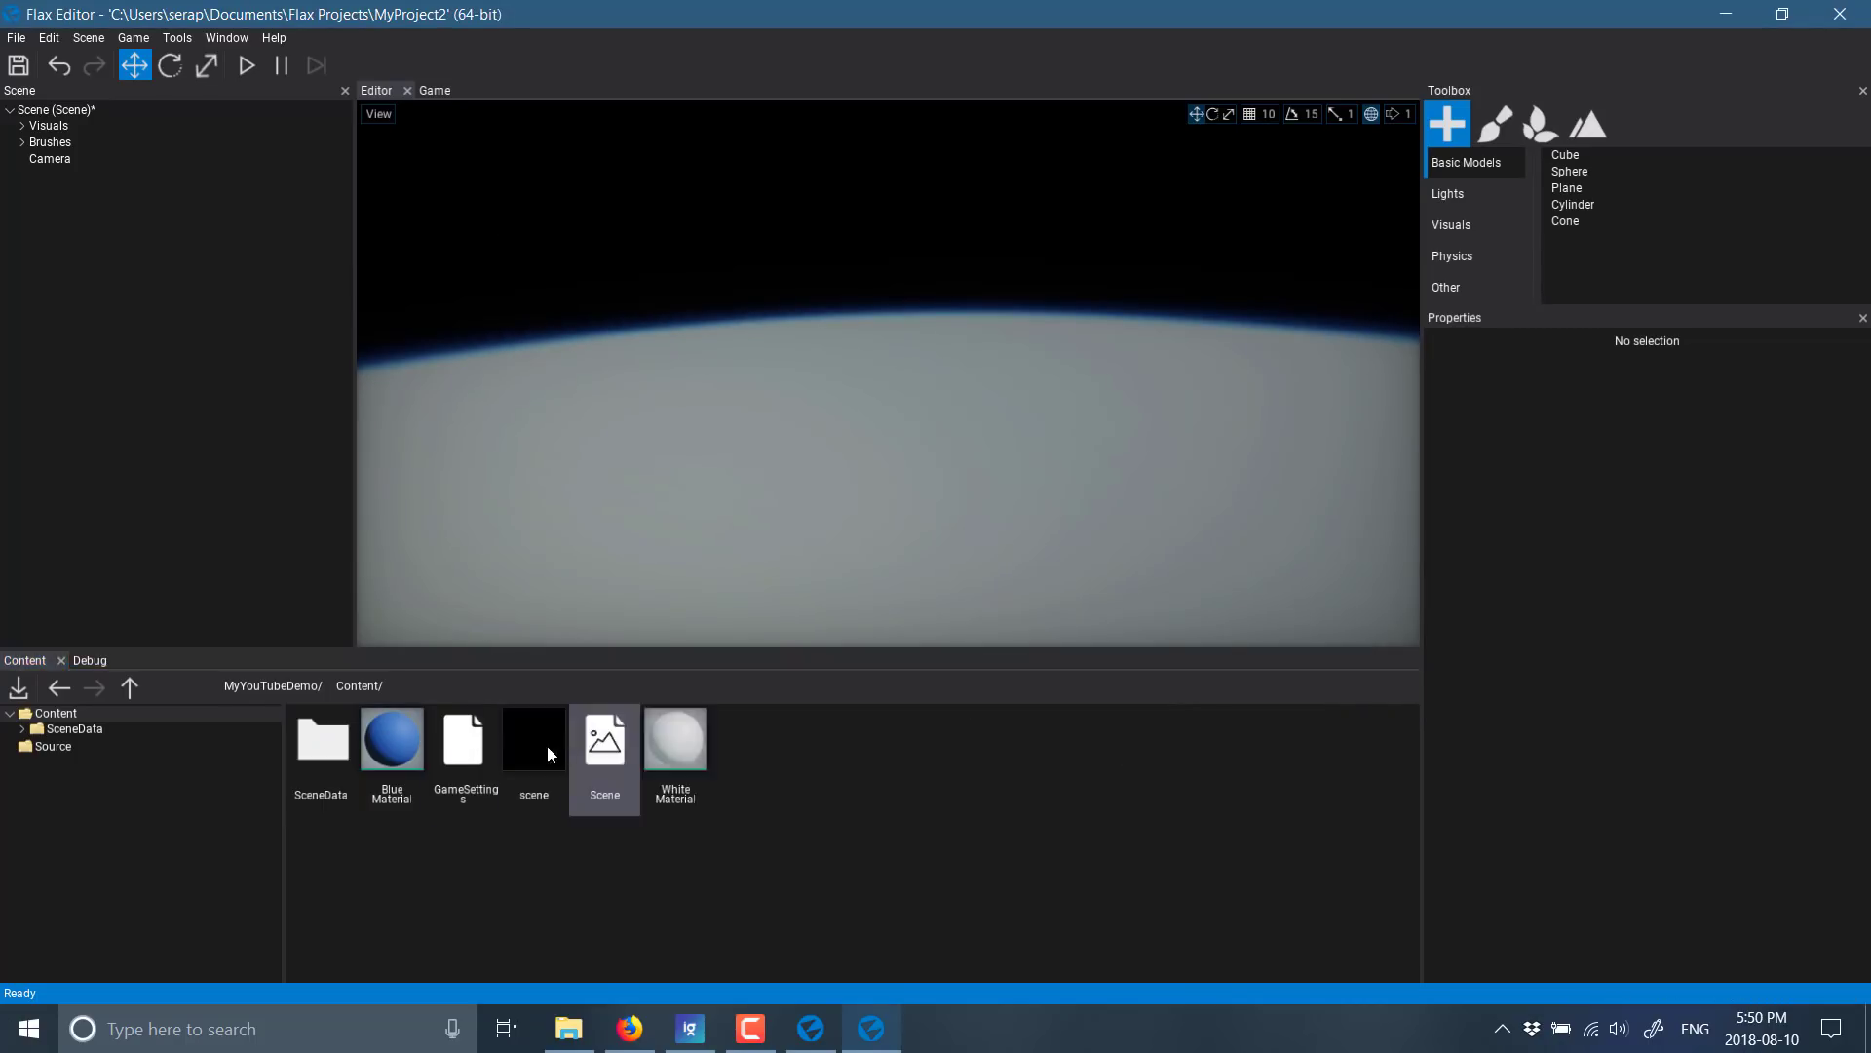
left_click(548, 751)
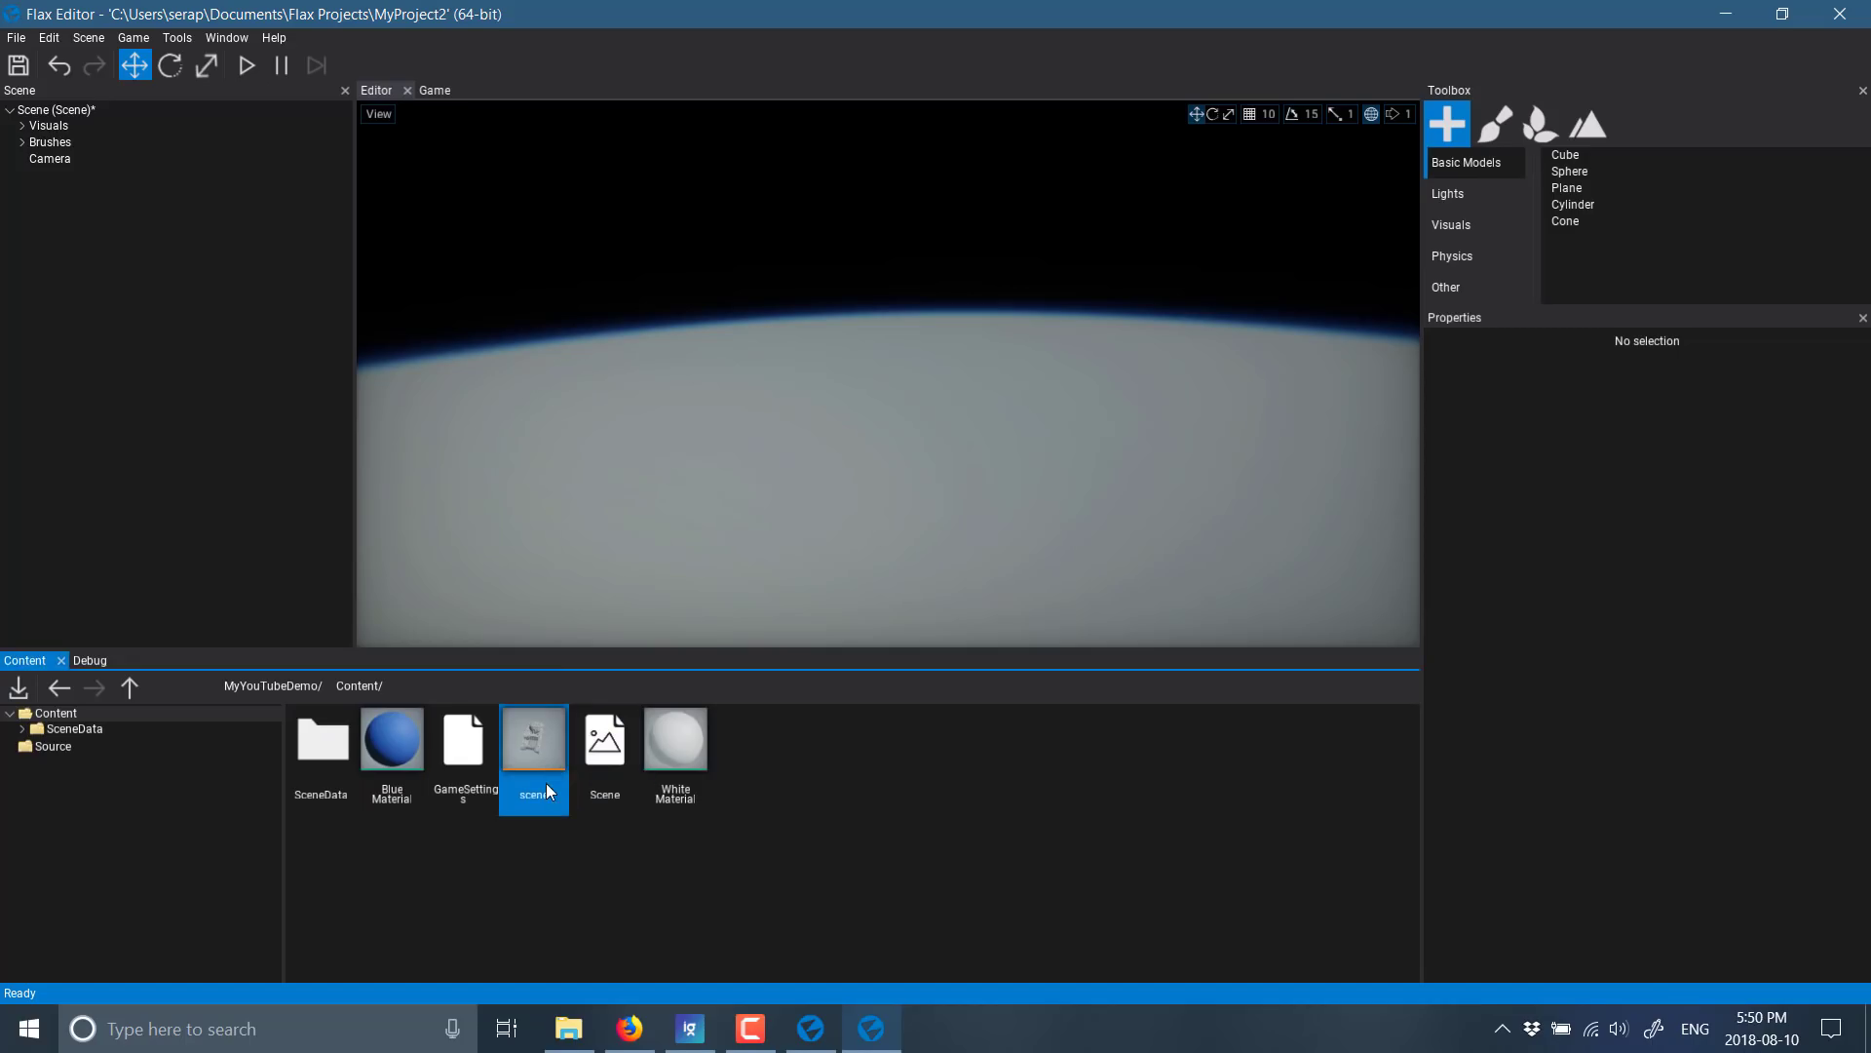
right_click(545, 792)
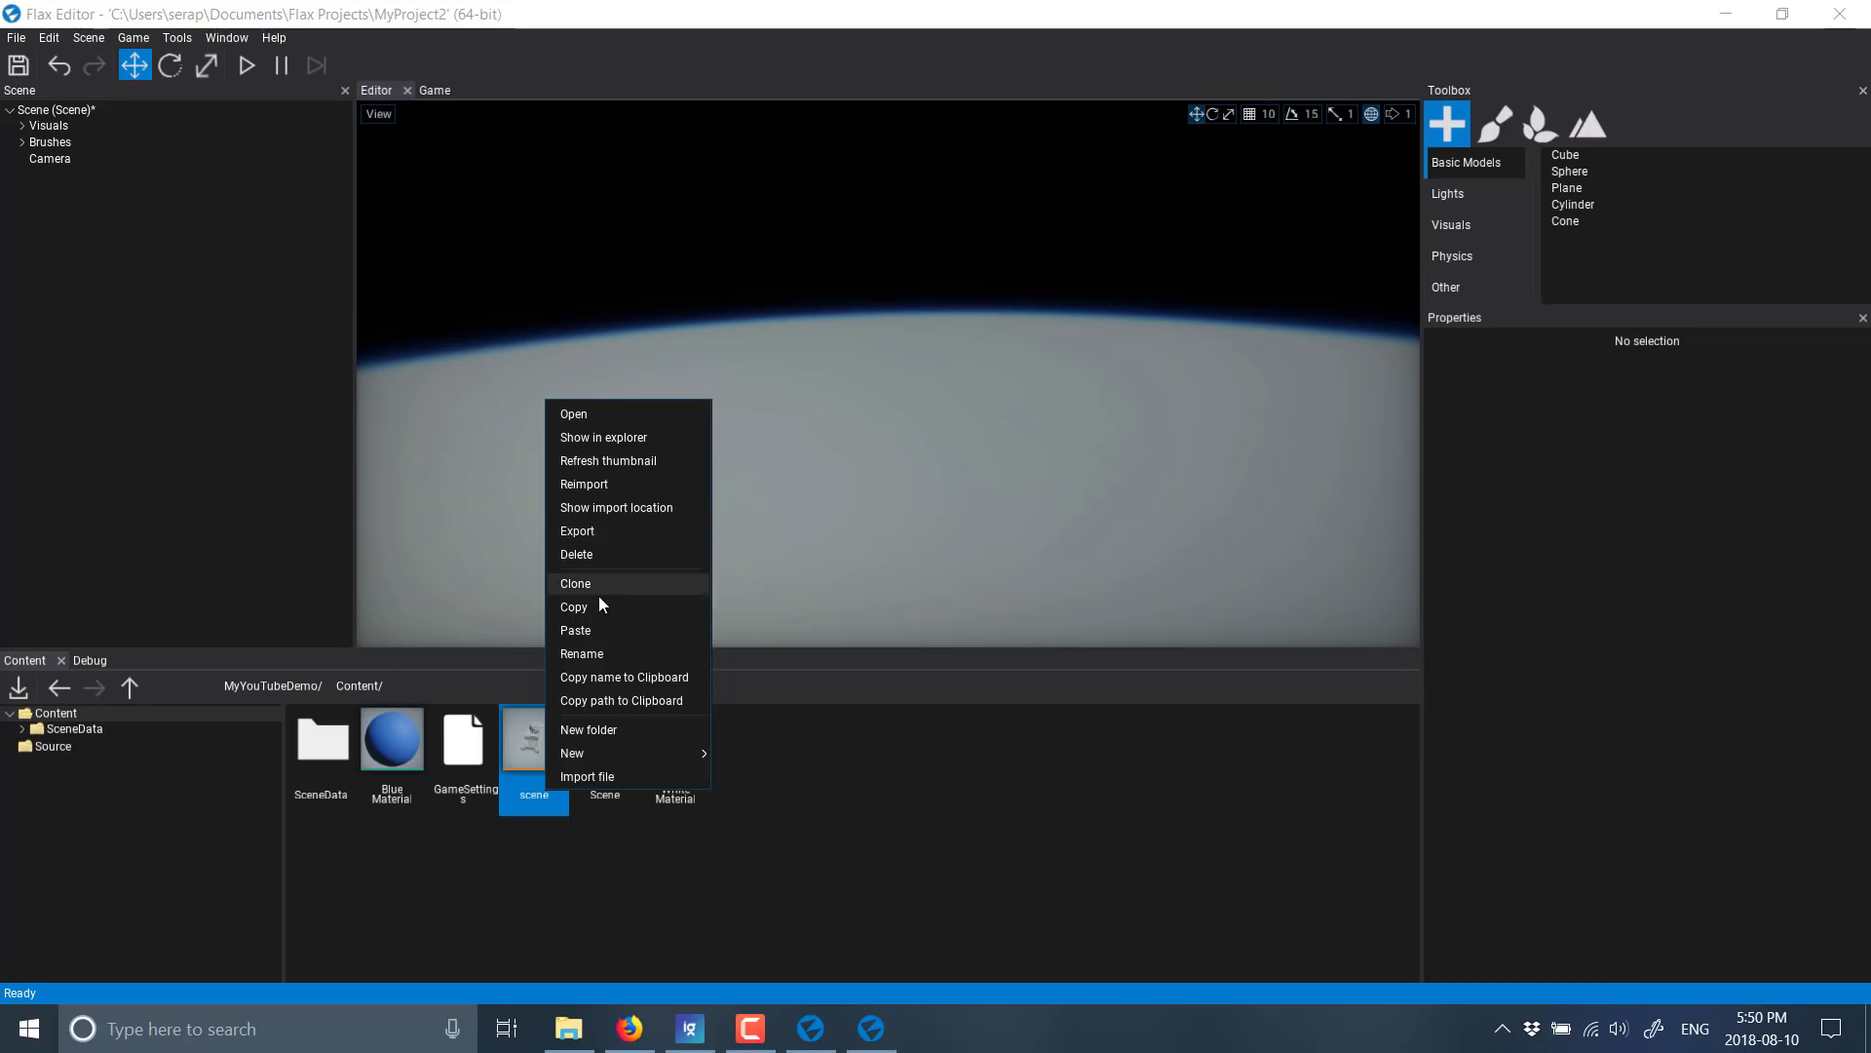
left_click(600, 653)
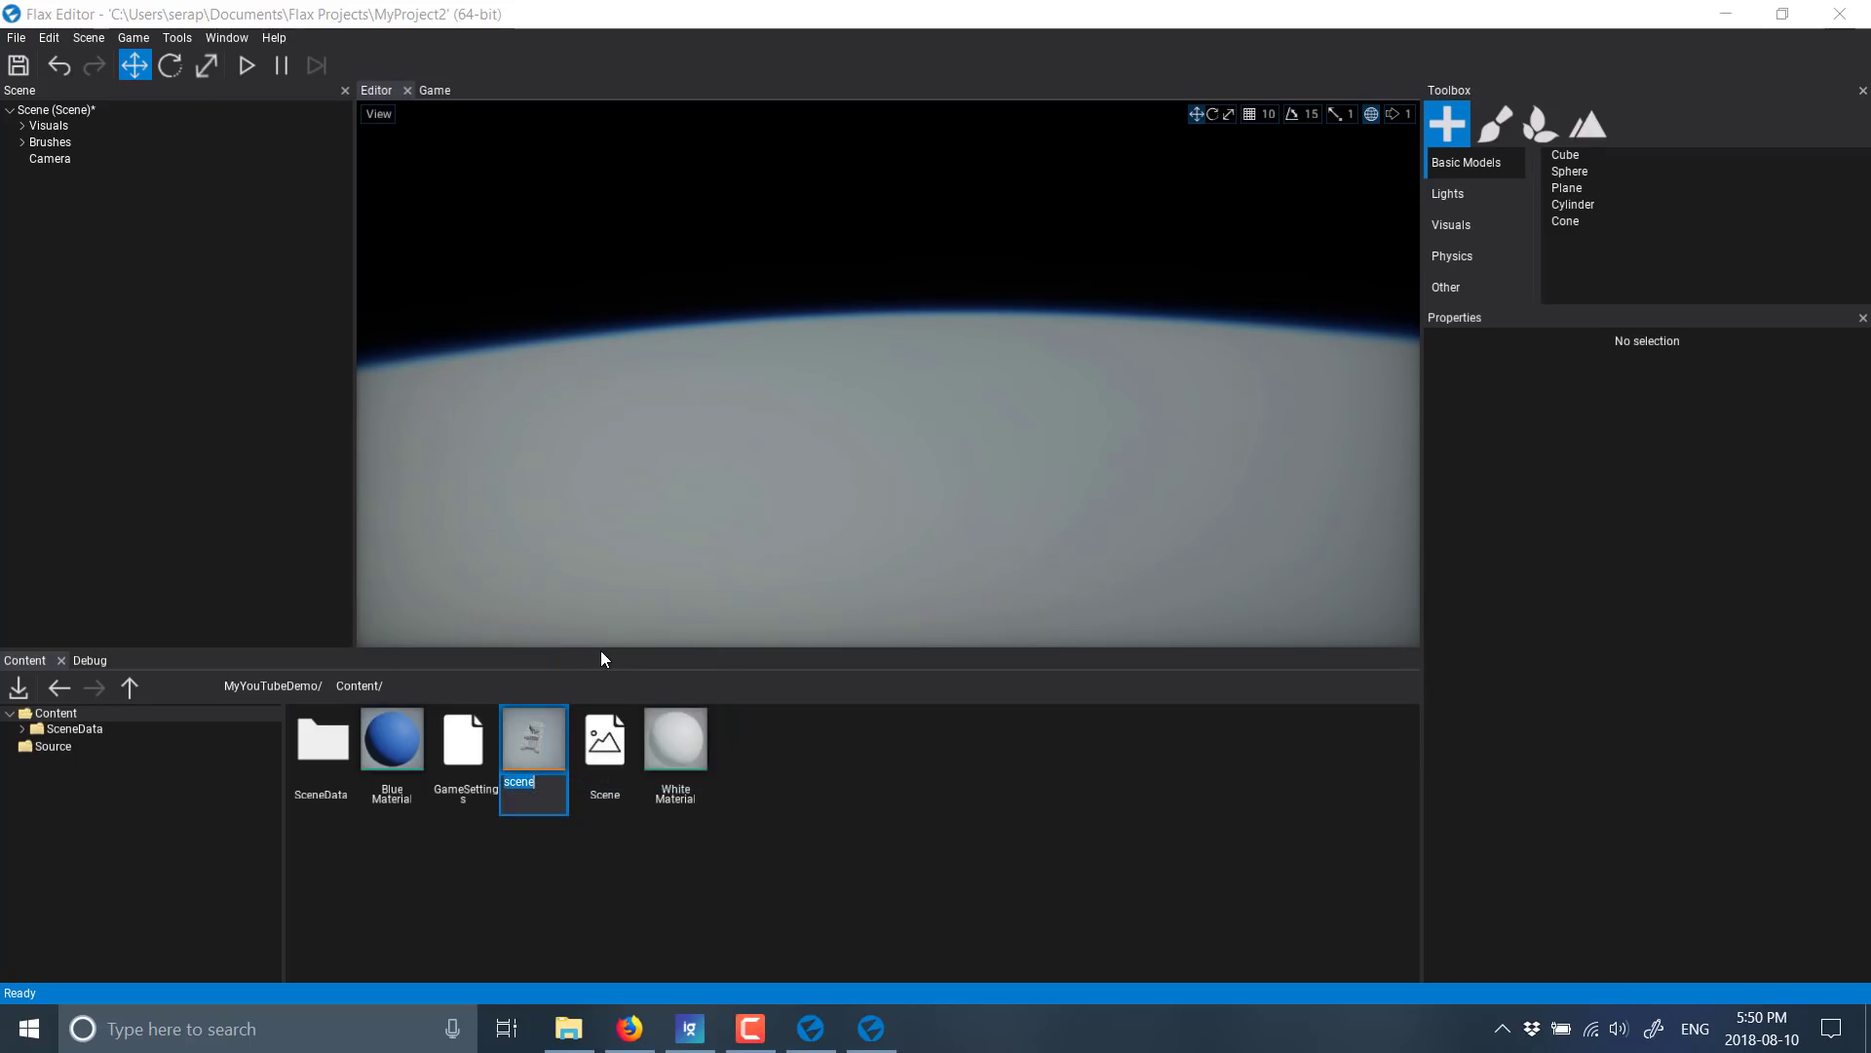
type("Tank")
key("Return")
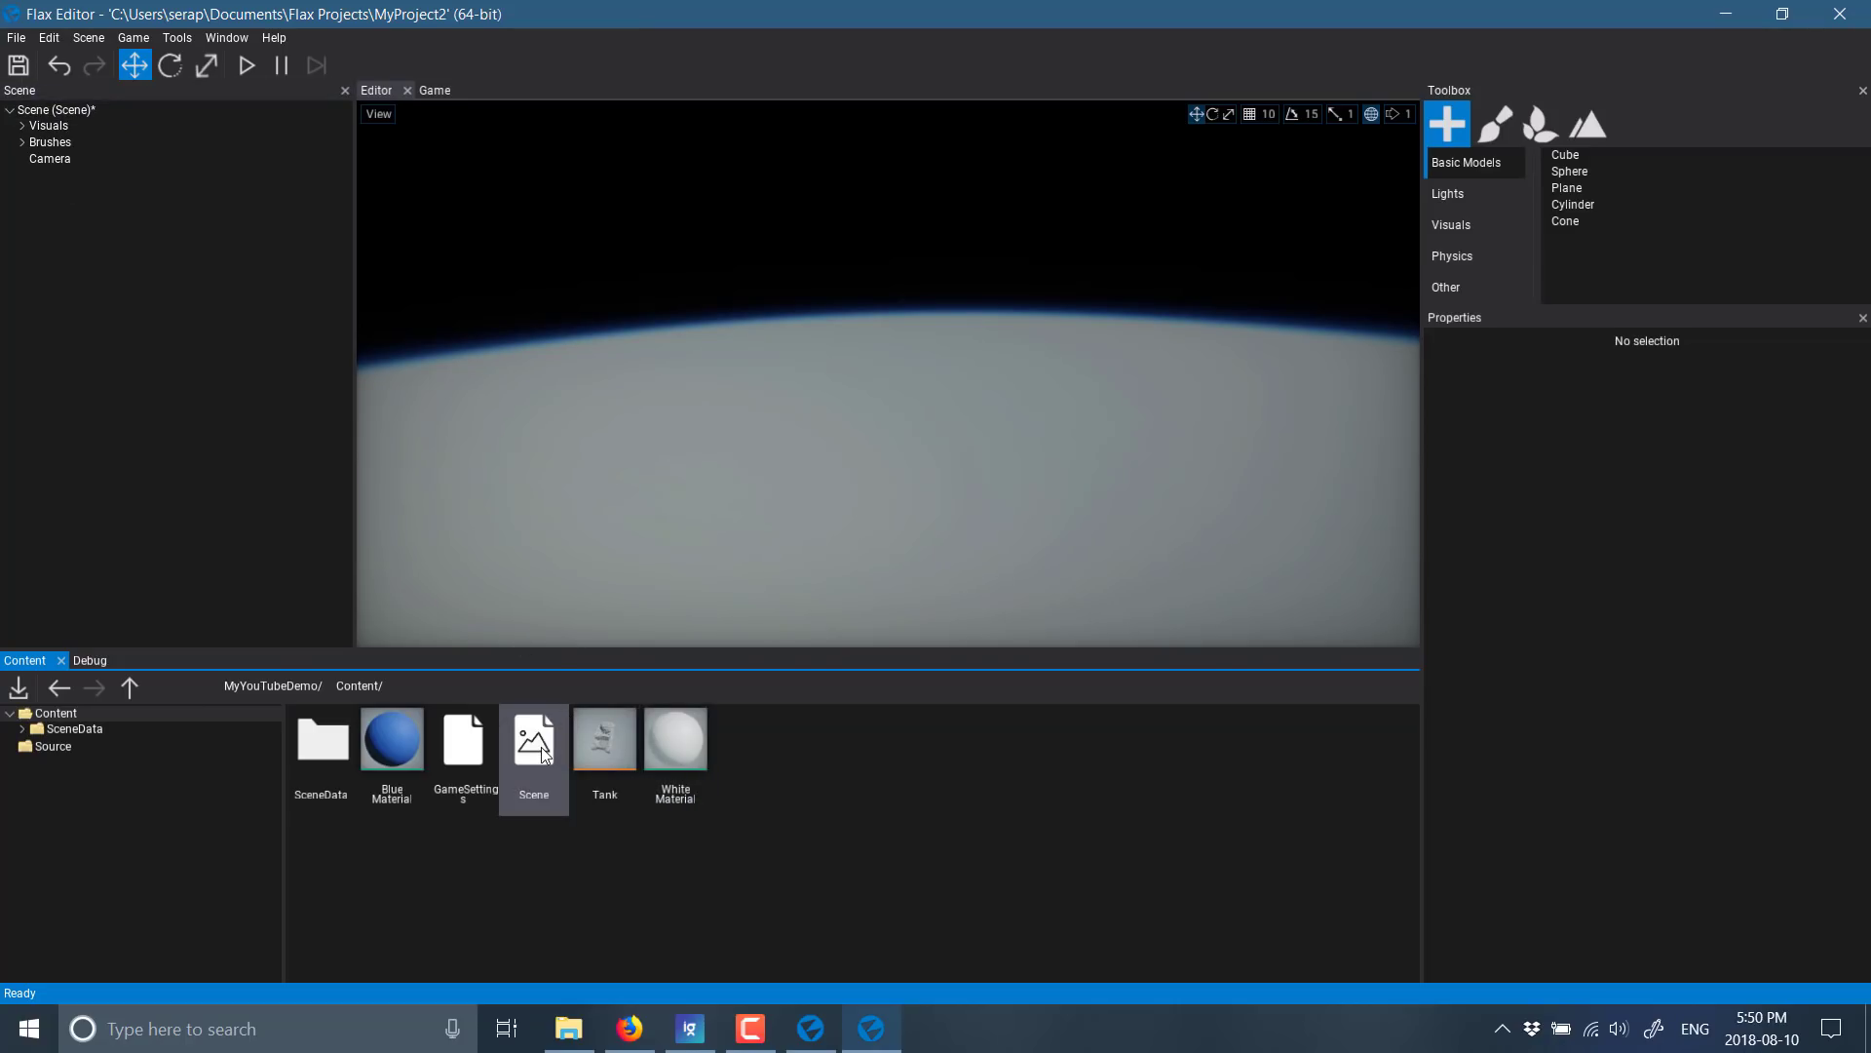
Drag the Tank asset into the viewport and select the new Tank actor to view its properties.
left_click(606, 741)
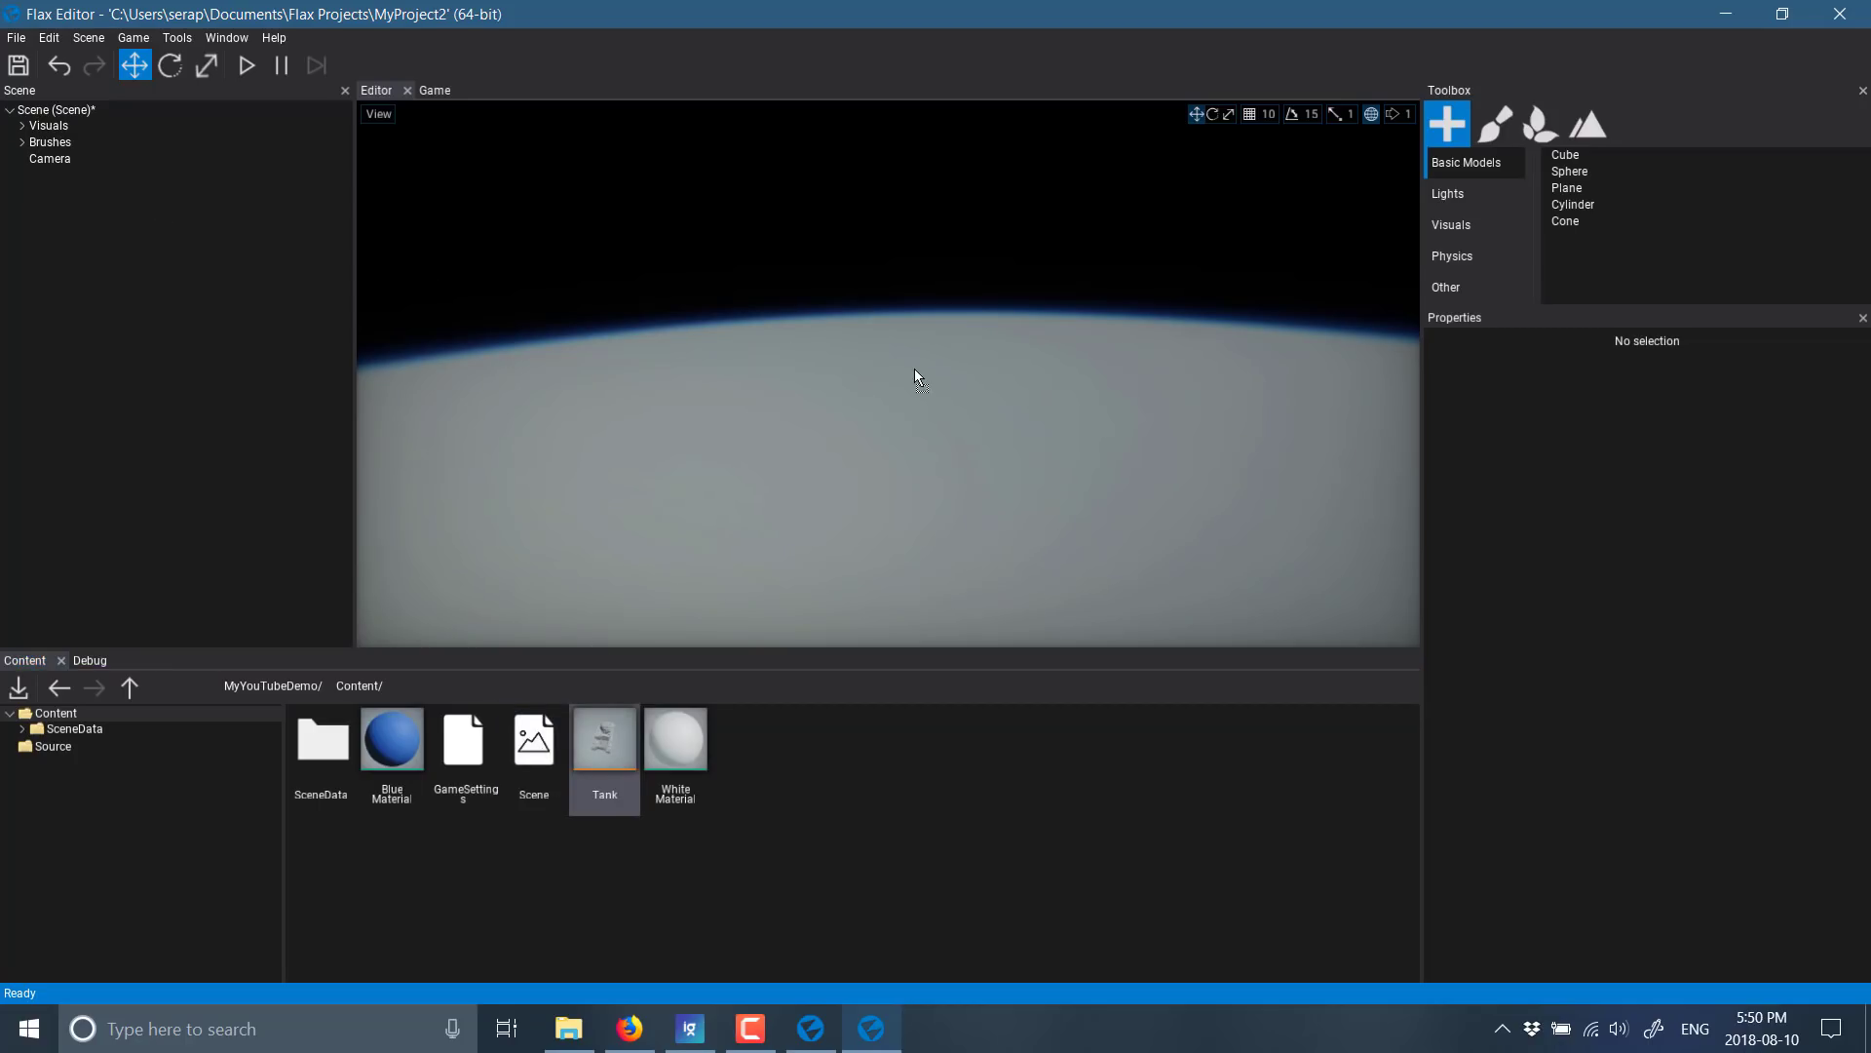
left_click_drag(915, 370, 916, 369)
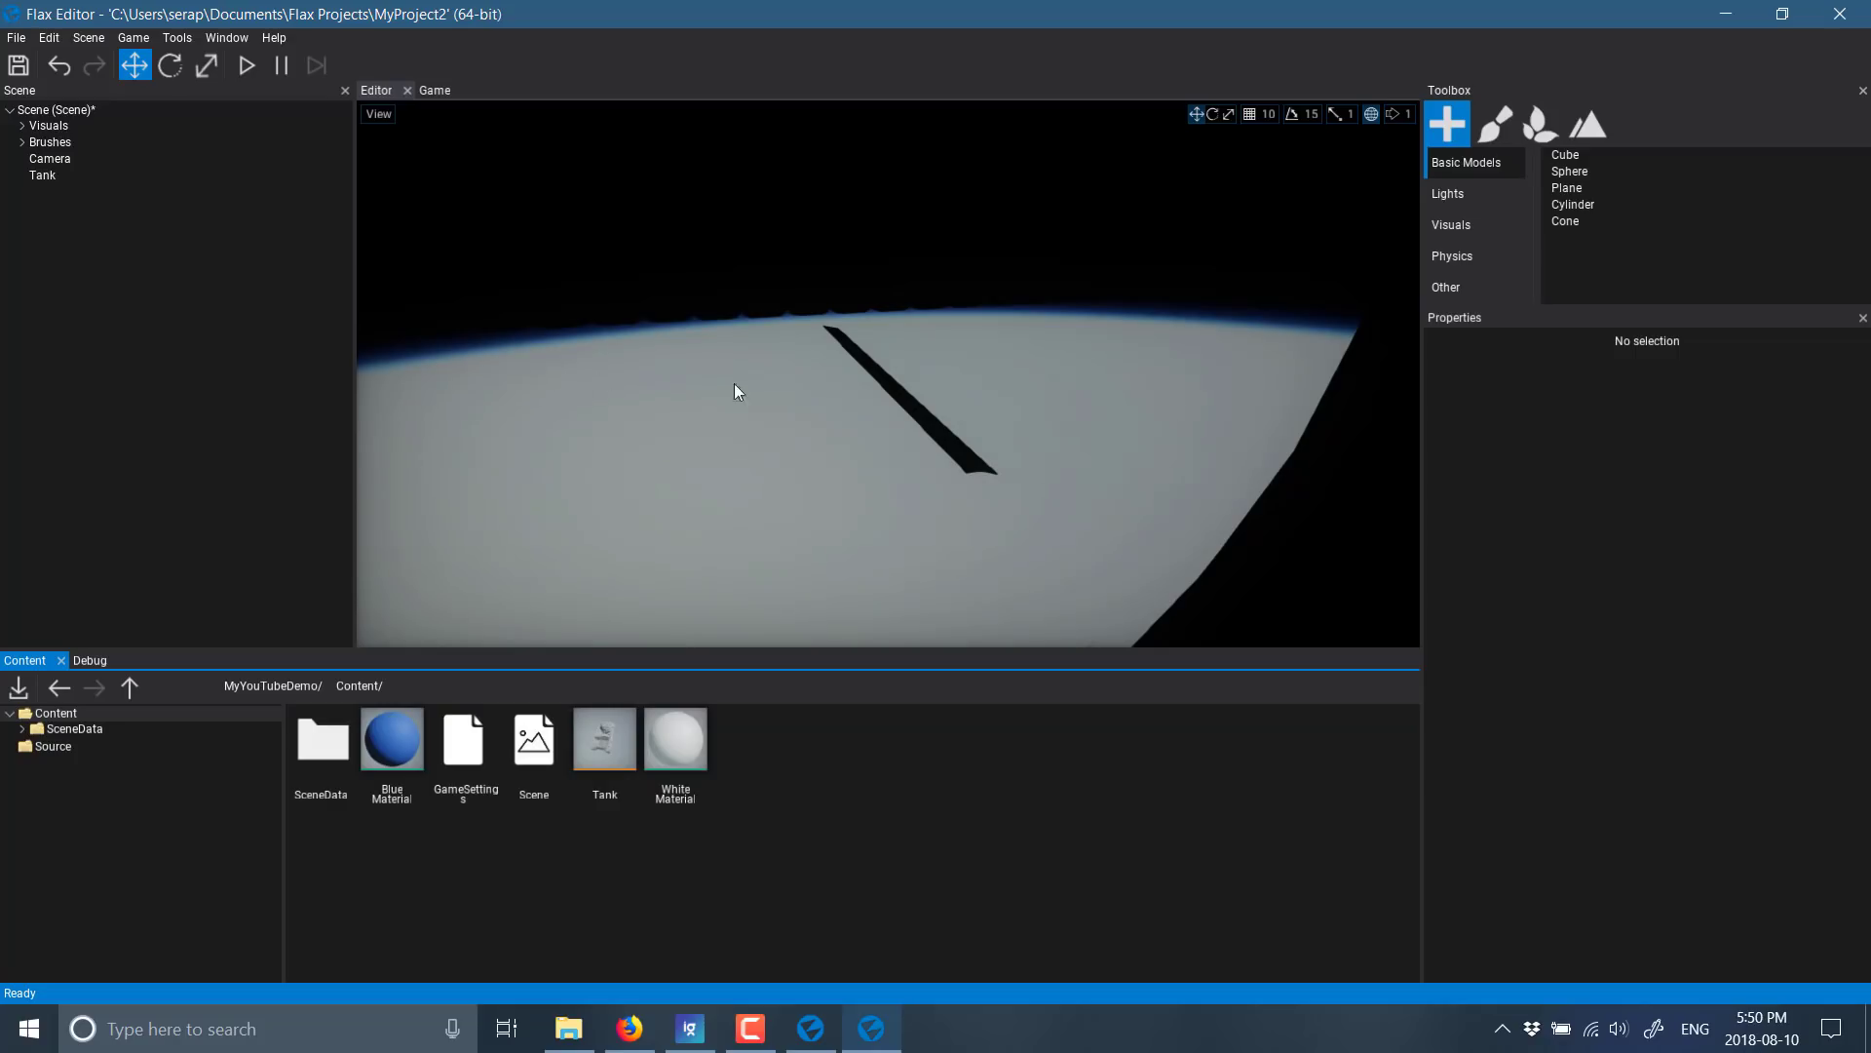
left_click(33, 182)
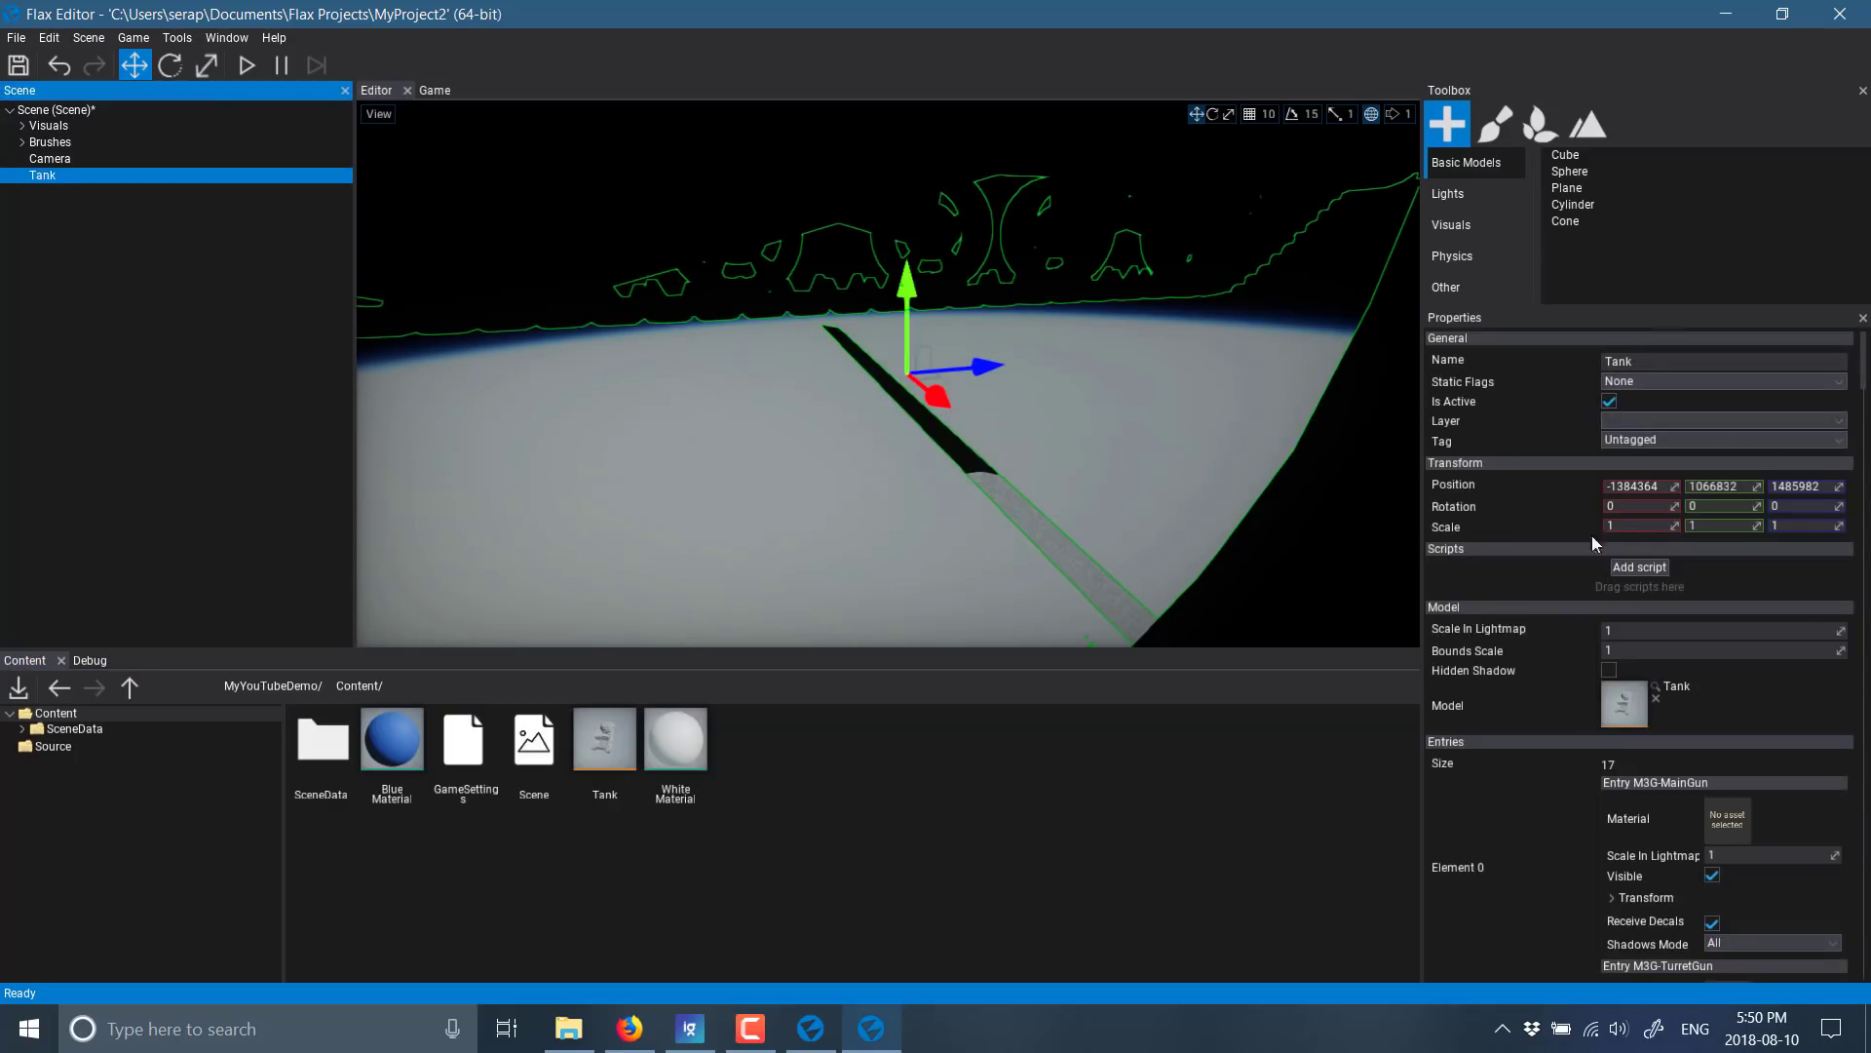
scroll(1594, 566, "down", 1)
scroll(1597, 568, "down", 1)
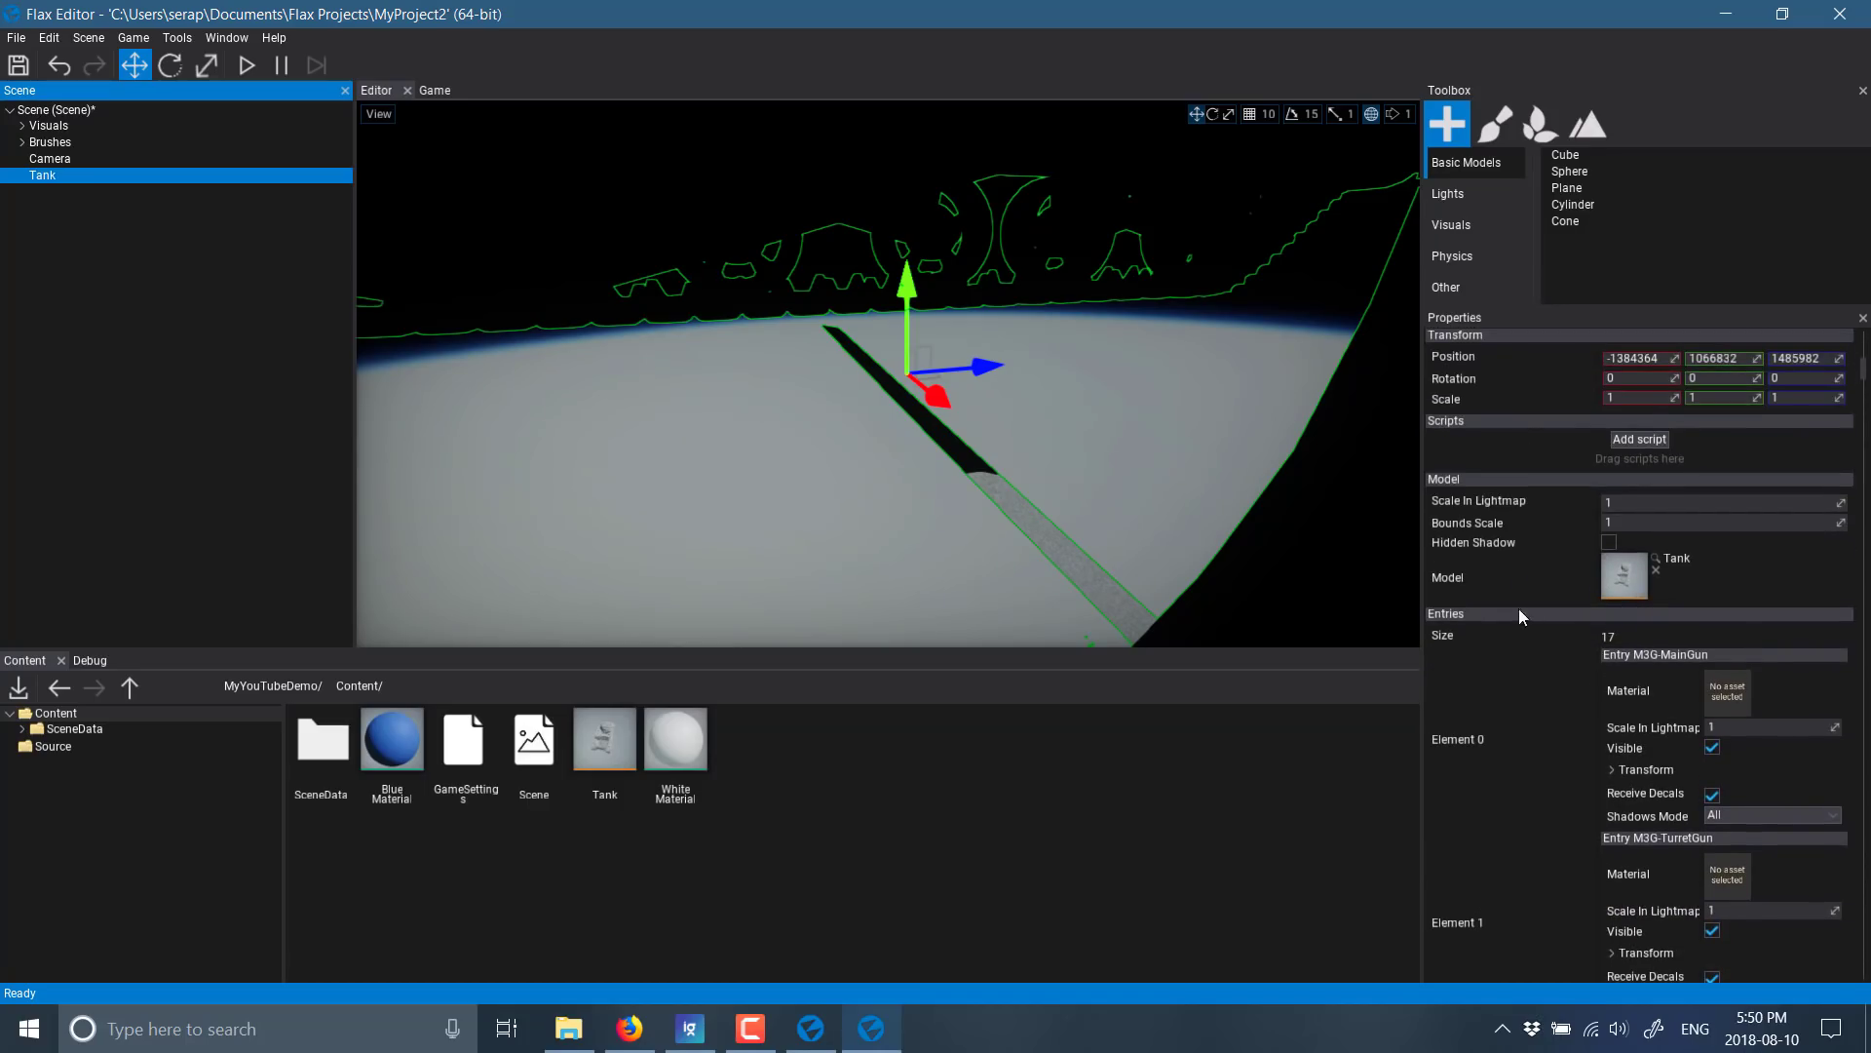
Set the Tank's position to X 0, Y 0, Z 0 in Properties.
scroll(1597, 453, "up", 2)
scroll(1596, 453, "up", 1)
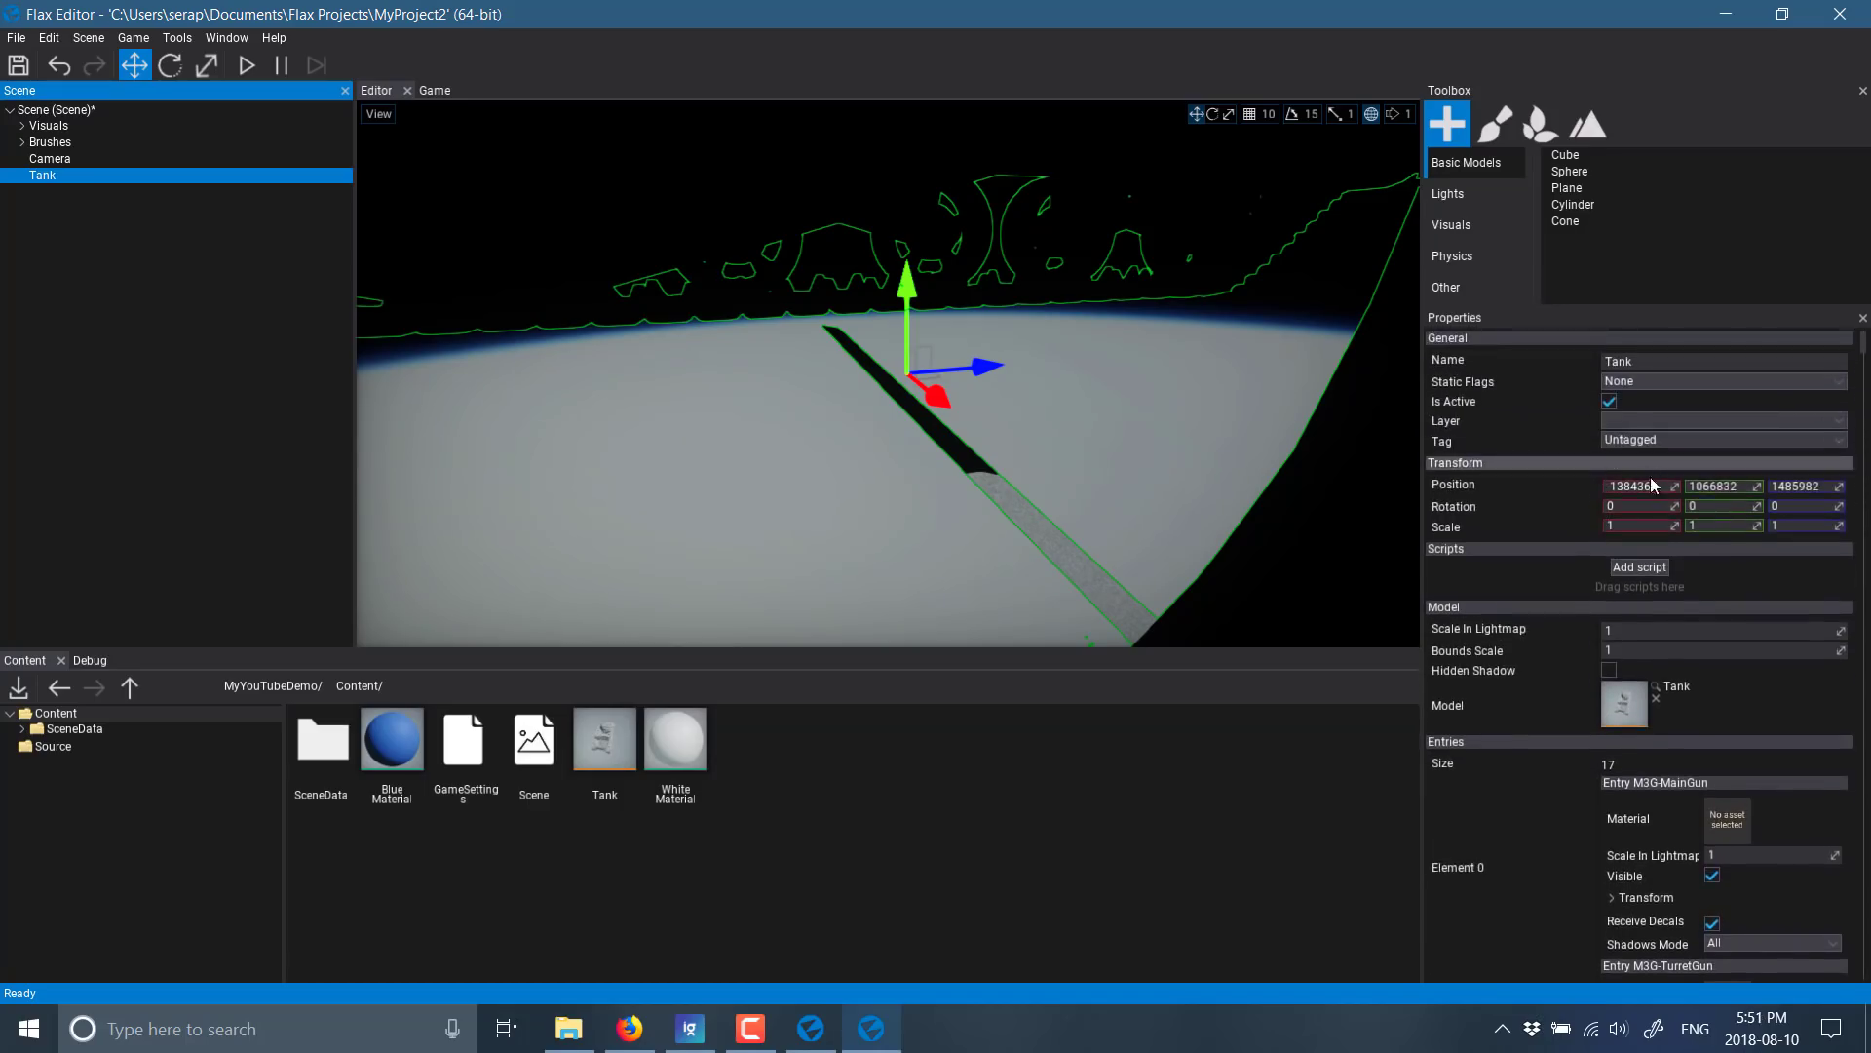
left_click(1652, 481)
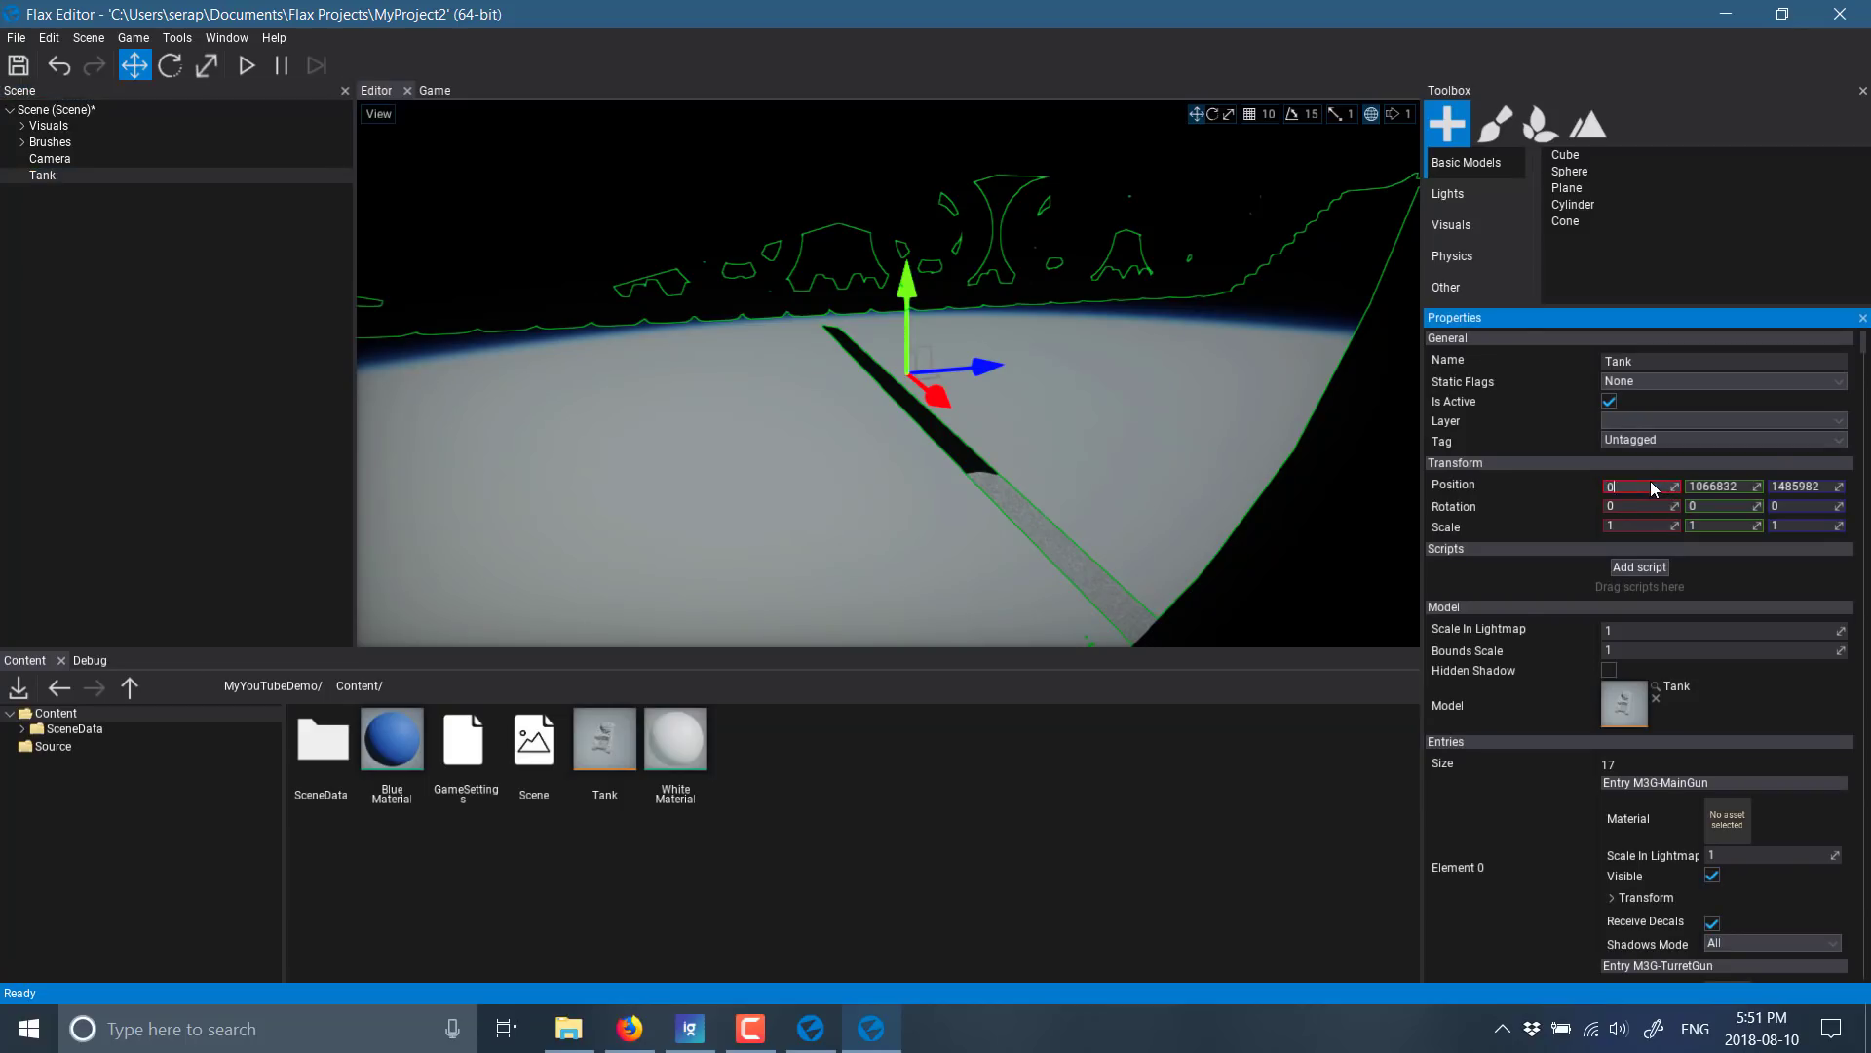
left_click(1729, 485)
double_click(1729, 487)
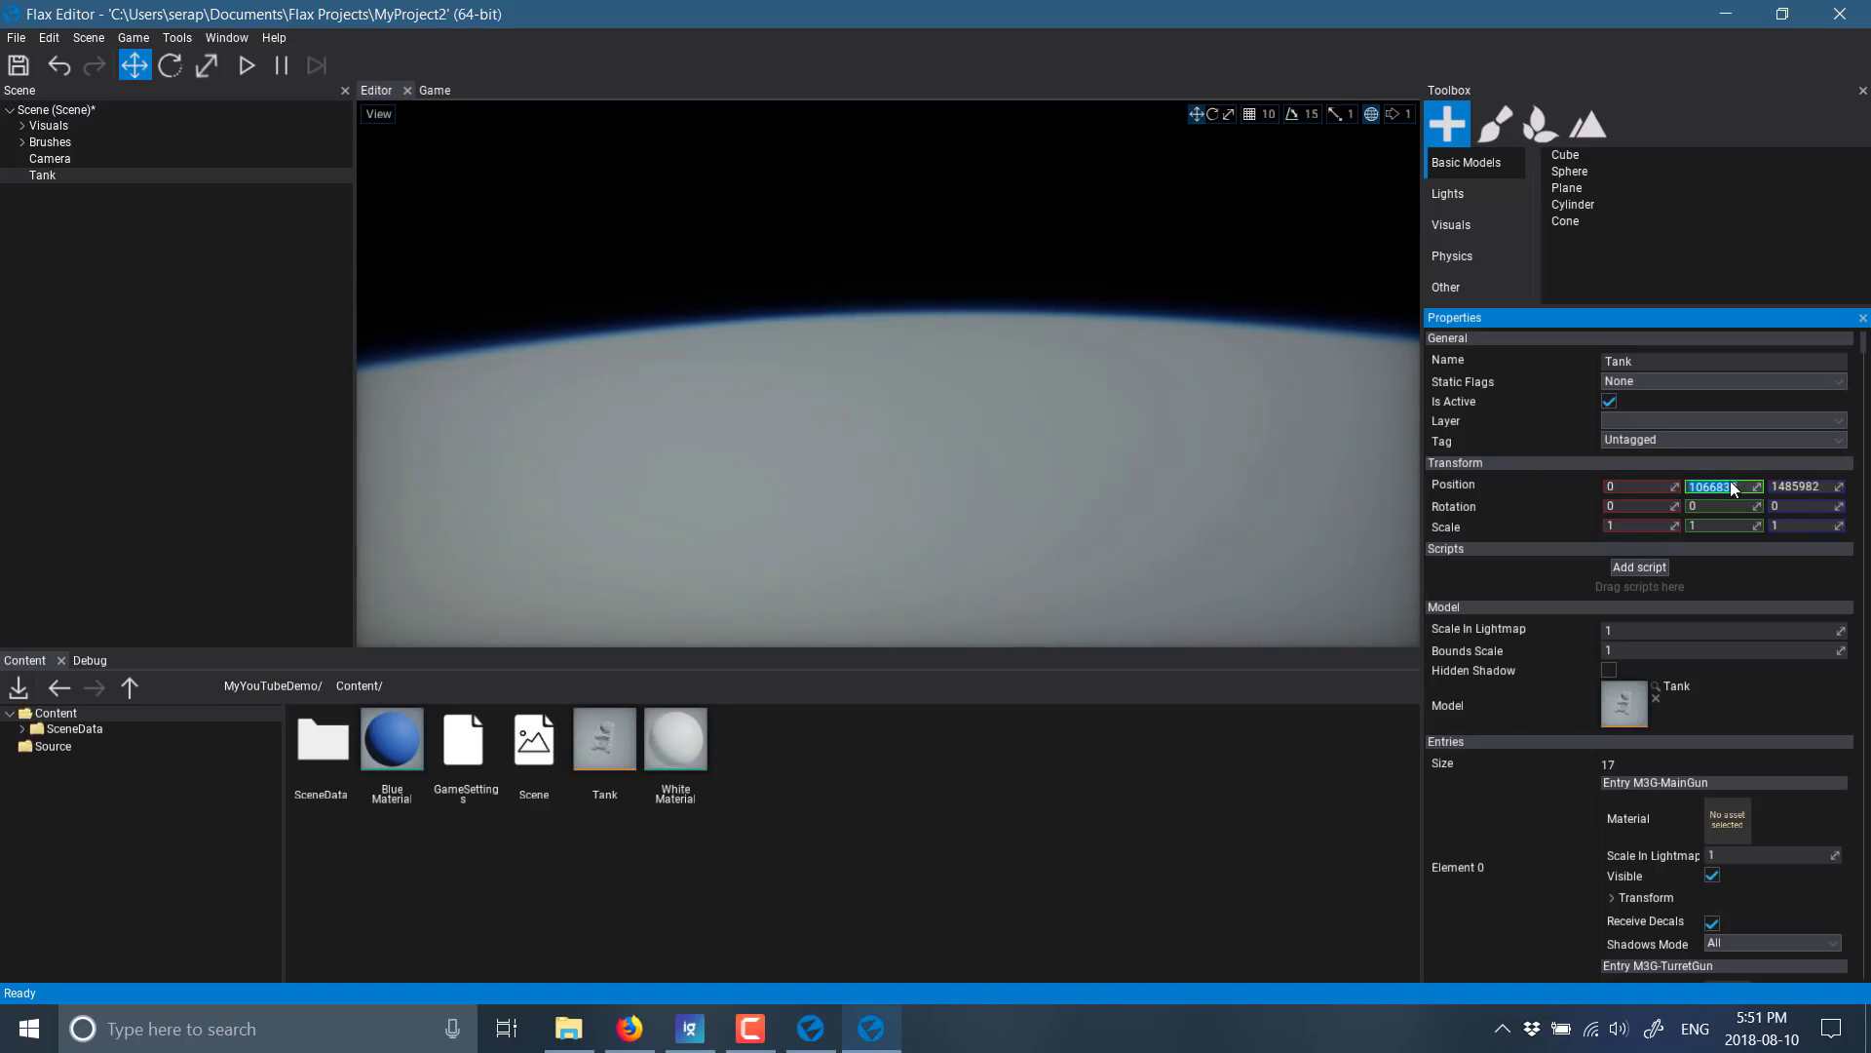
type("0")
double_click(1791, 487)
type("0")
Reselect the Tank and align the viewport camera with it via Scene > Align viewport with actor.
left_click(857, 448)
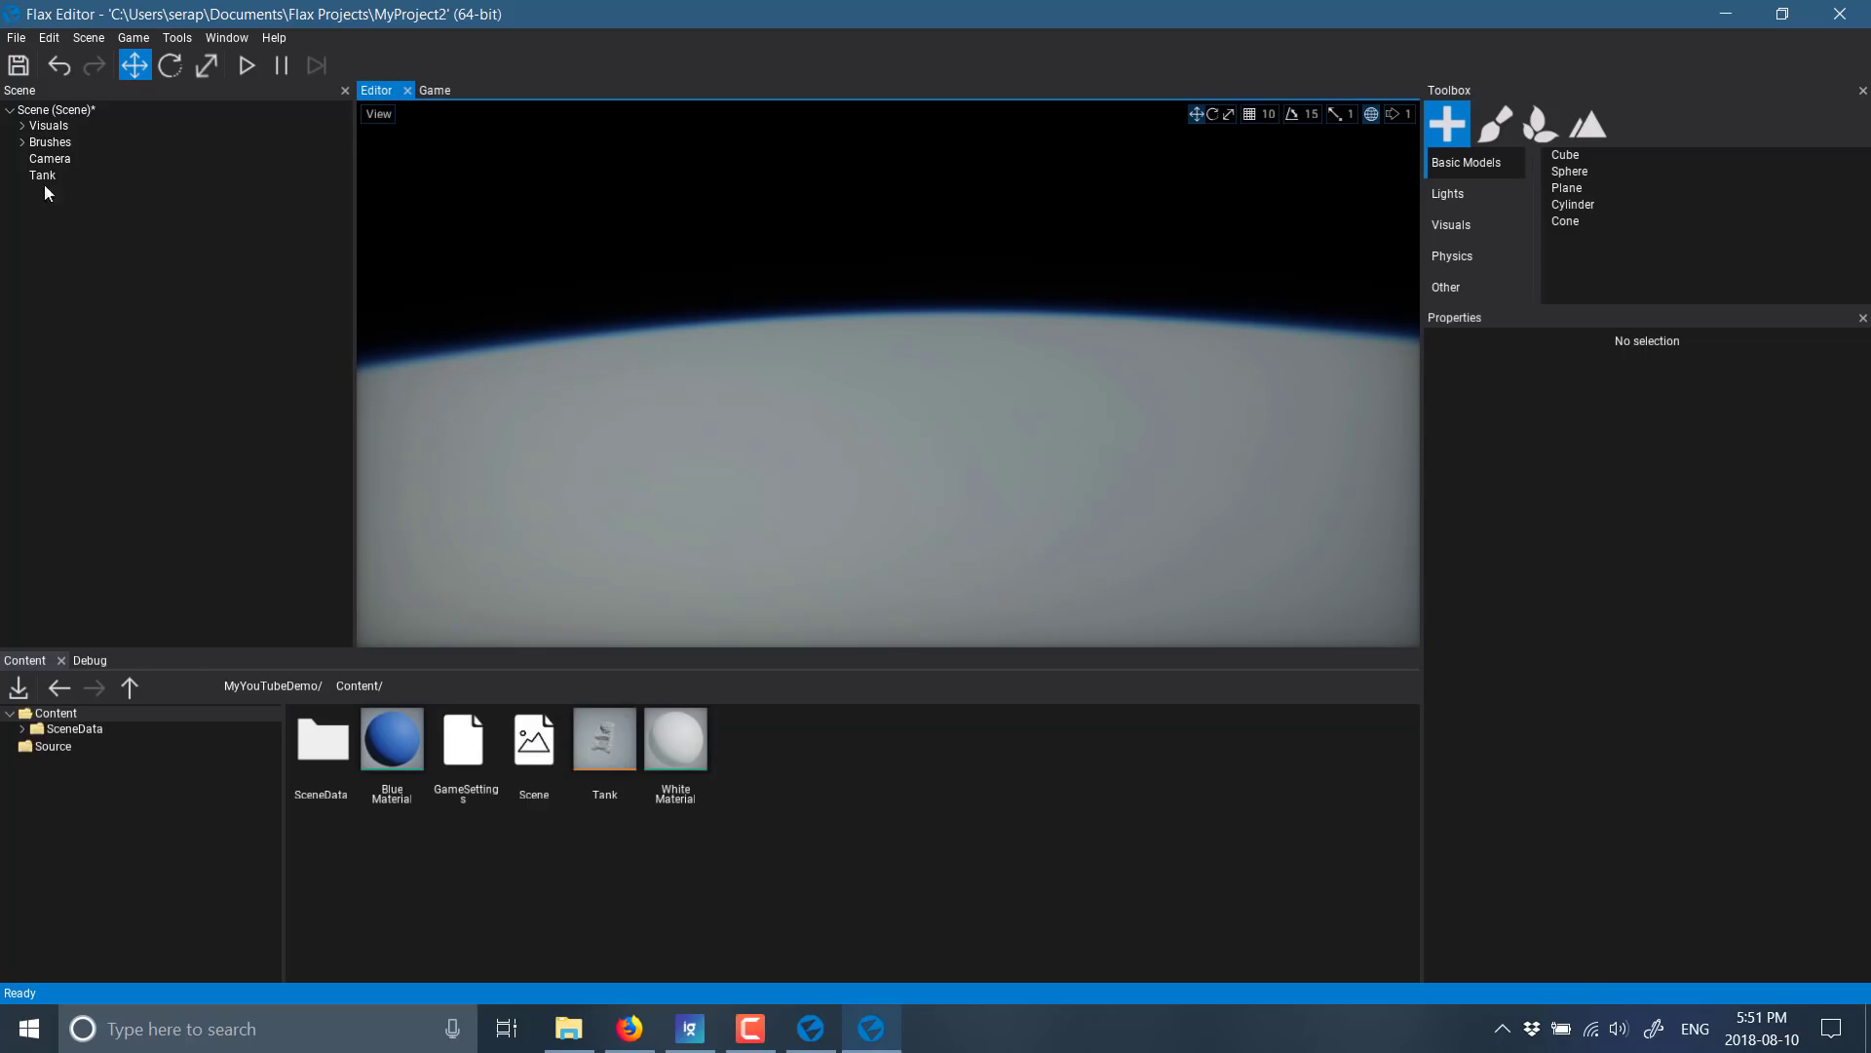
left_click(41, 110)
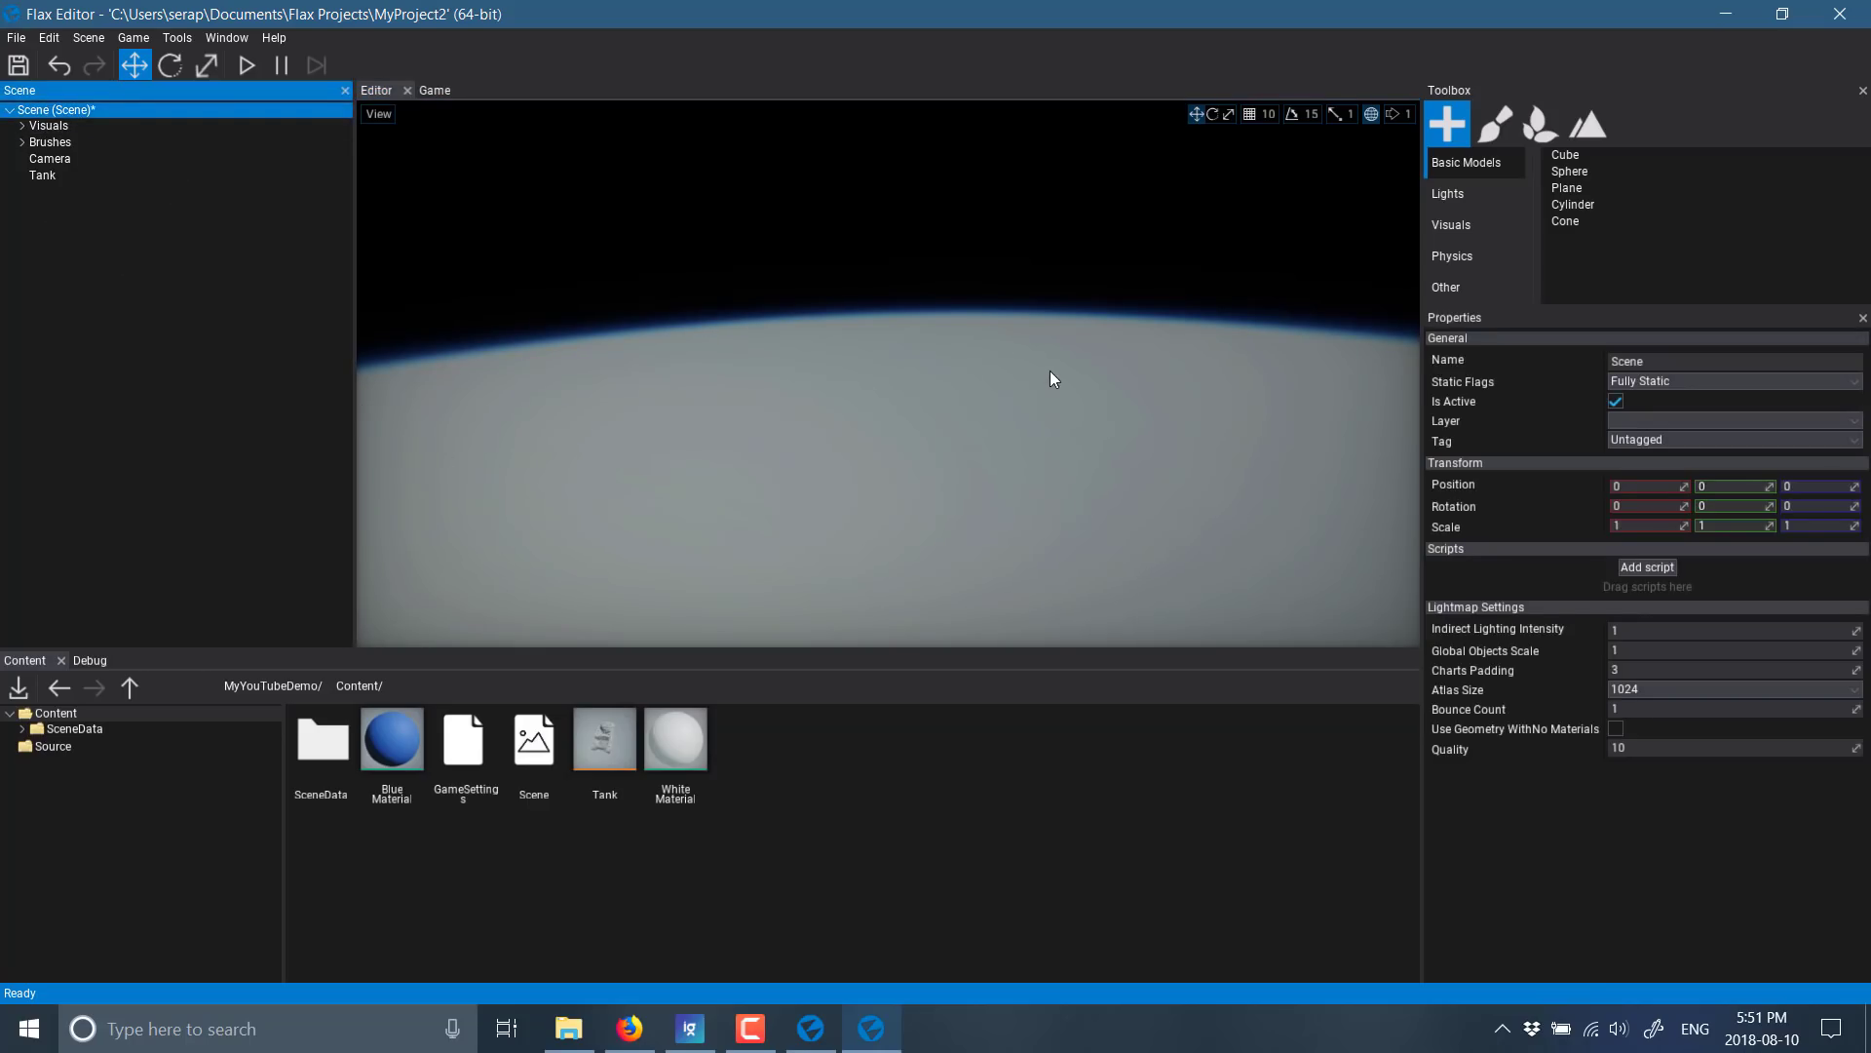
left_click(969, 413)
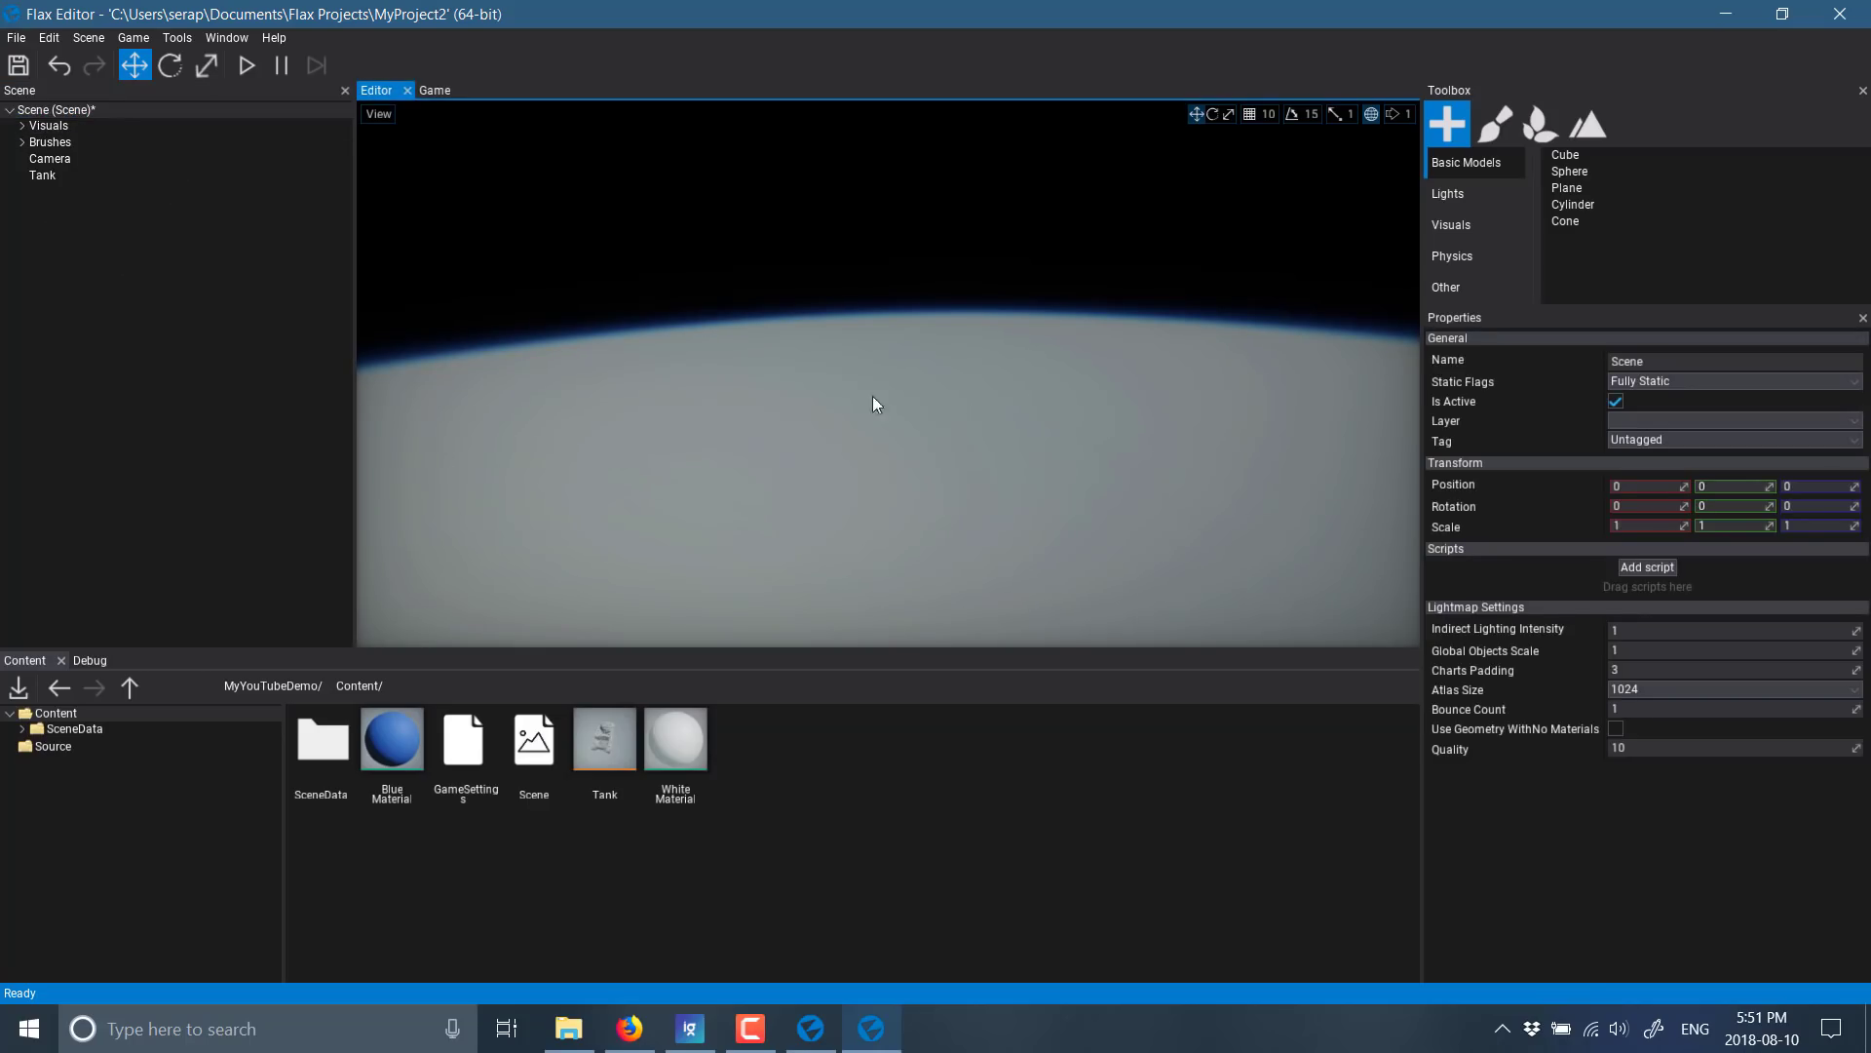
left_click(44, 175)
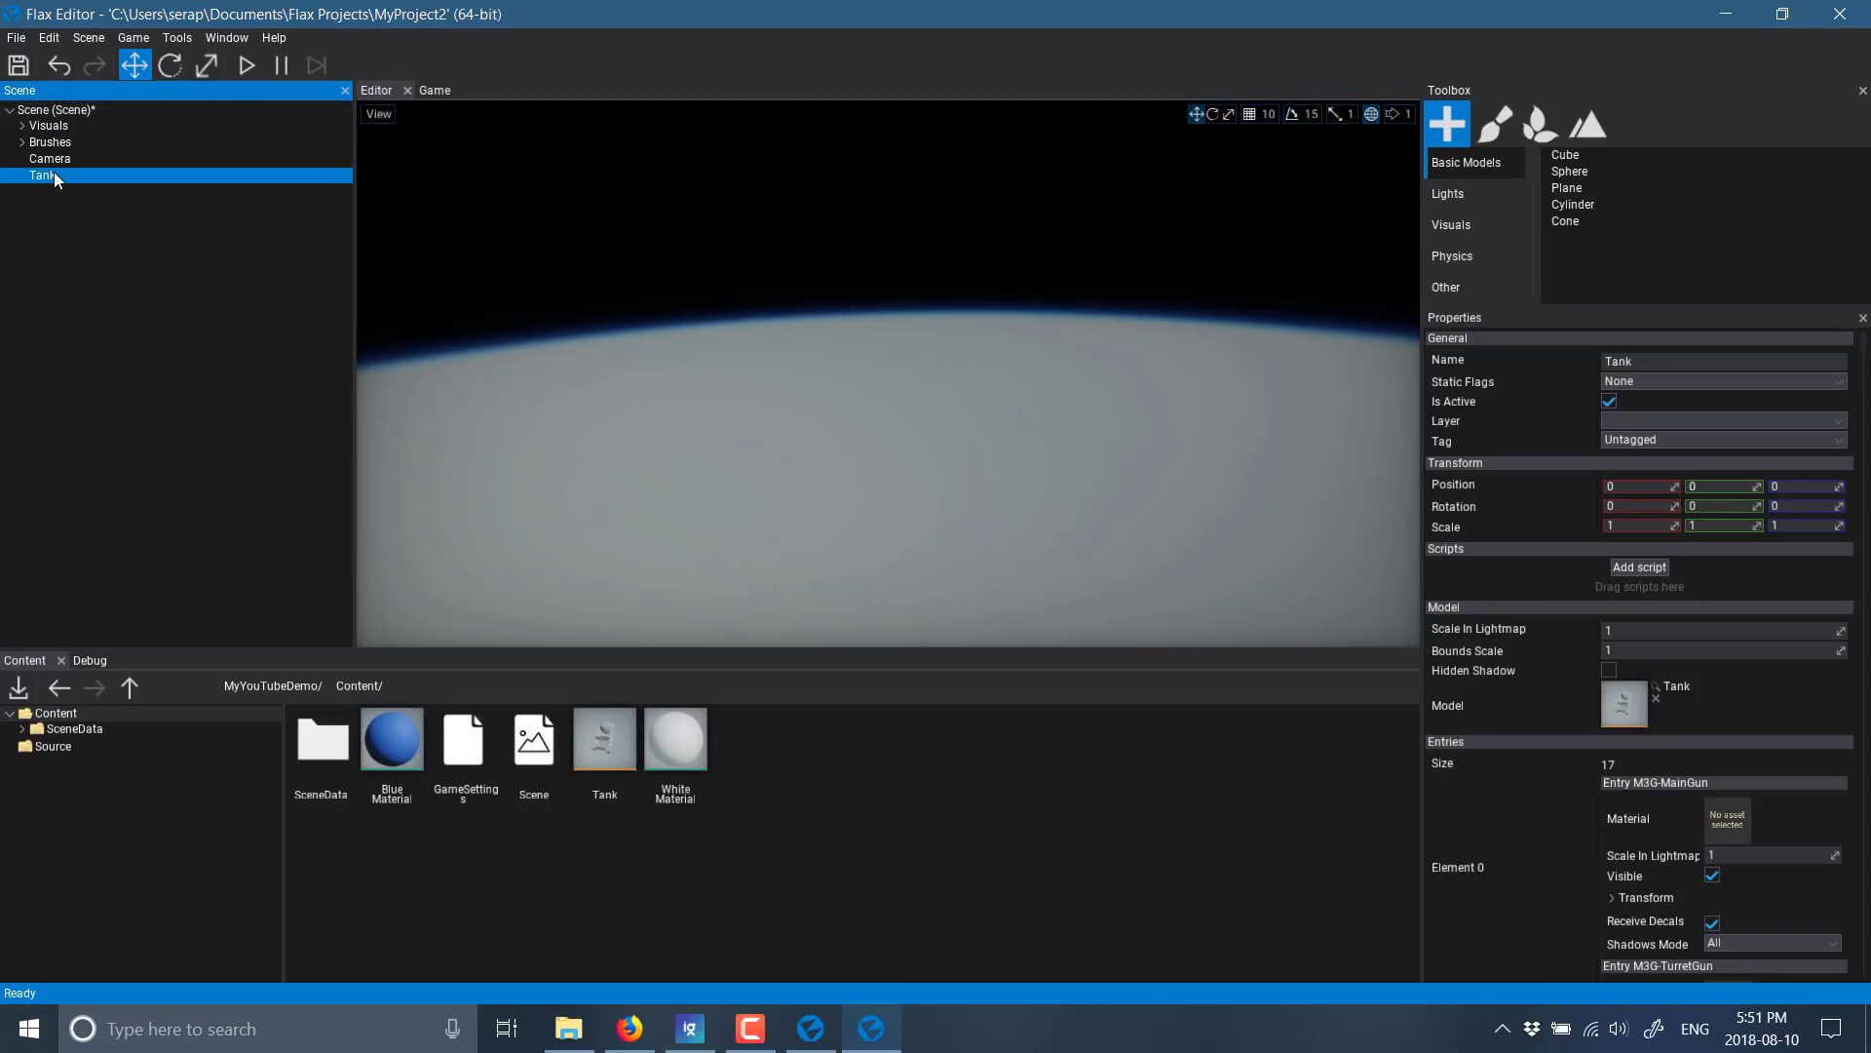
key("ctrl+f")
key("Return")
right_click(55, 172)
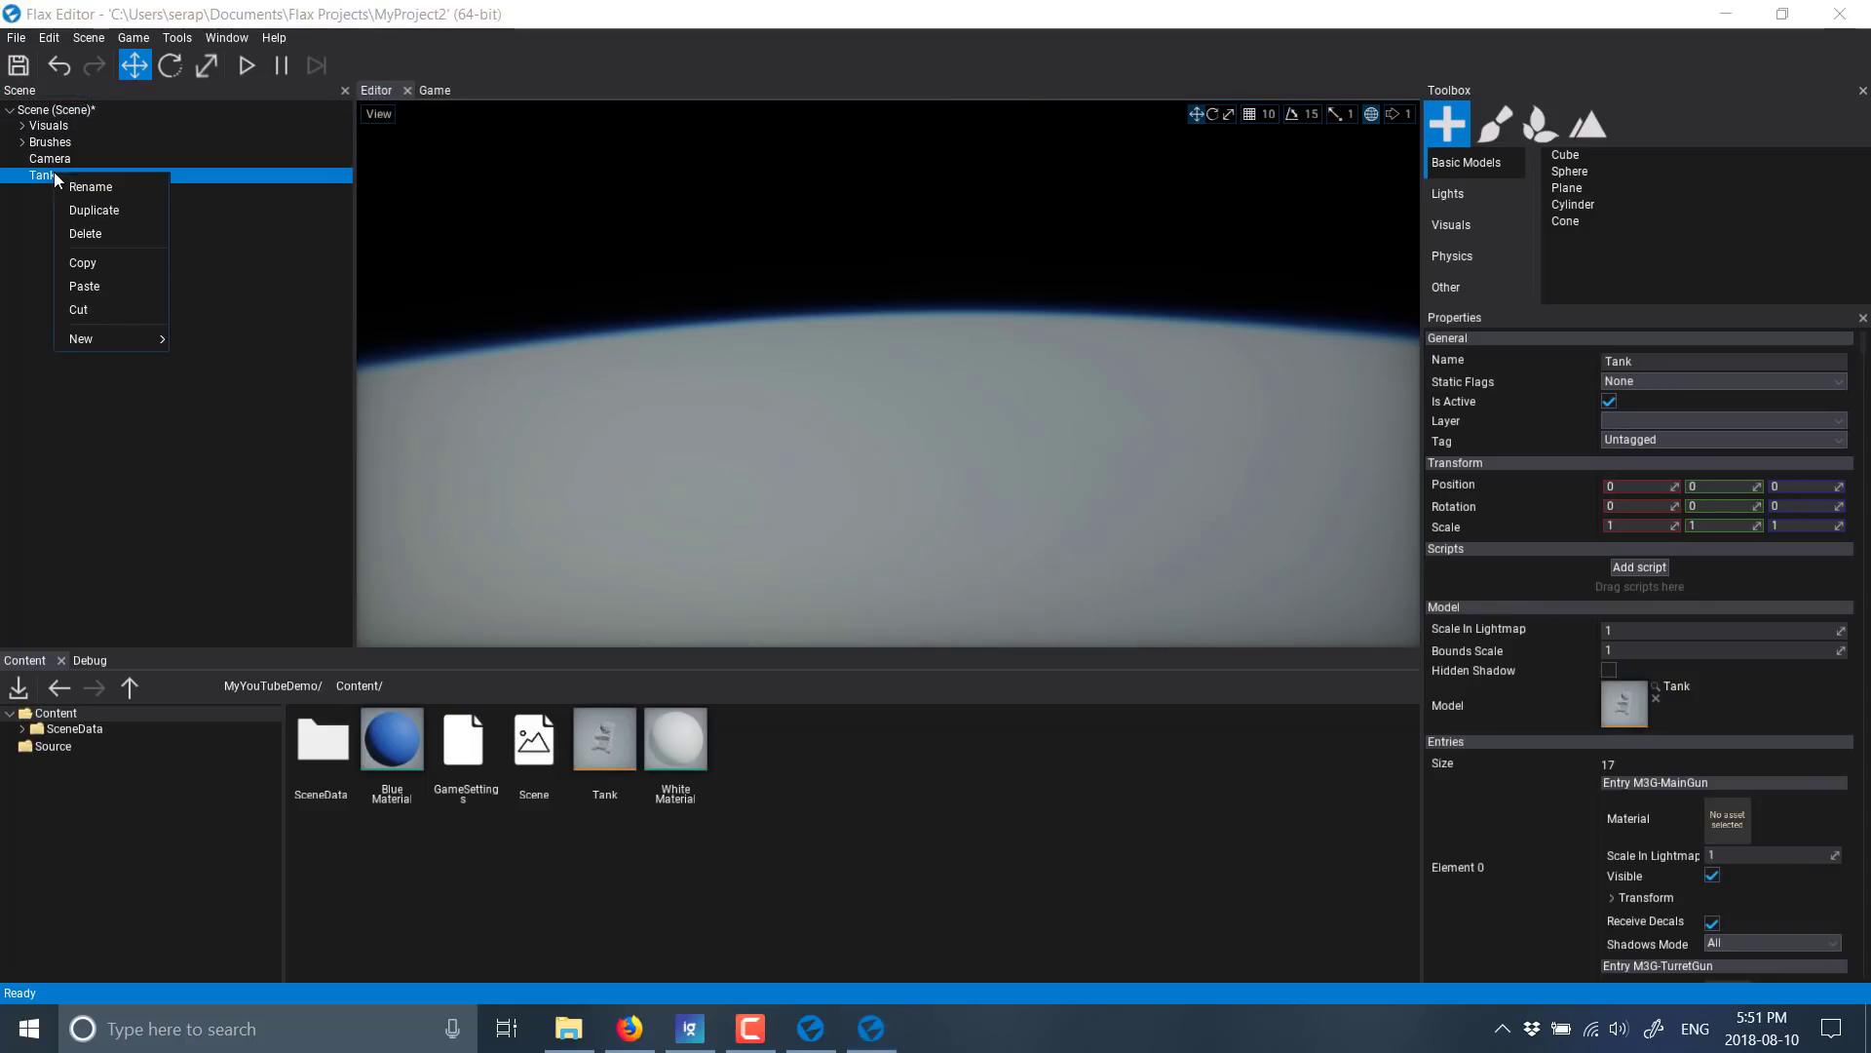
left_click(49, 38)
left_click(90, 37)
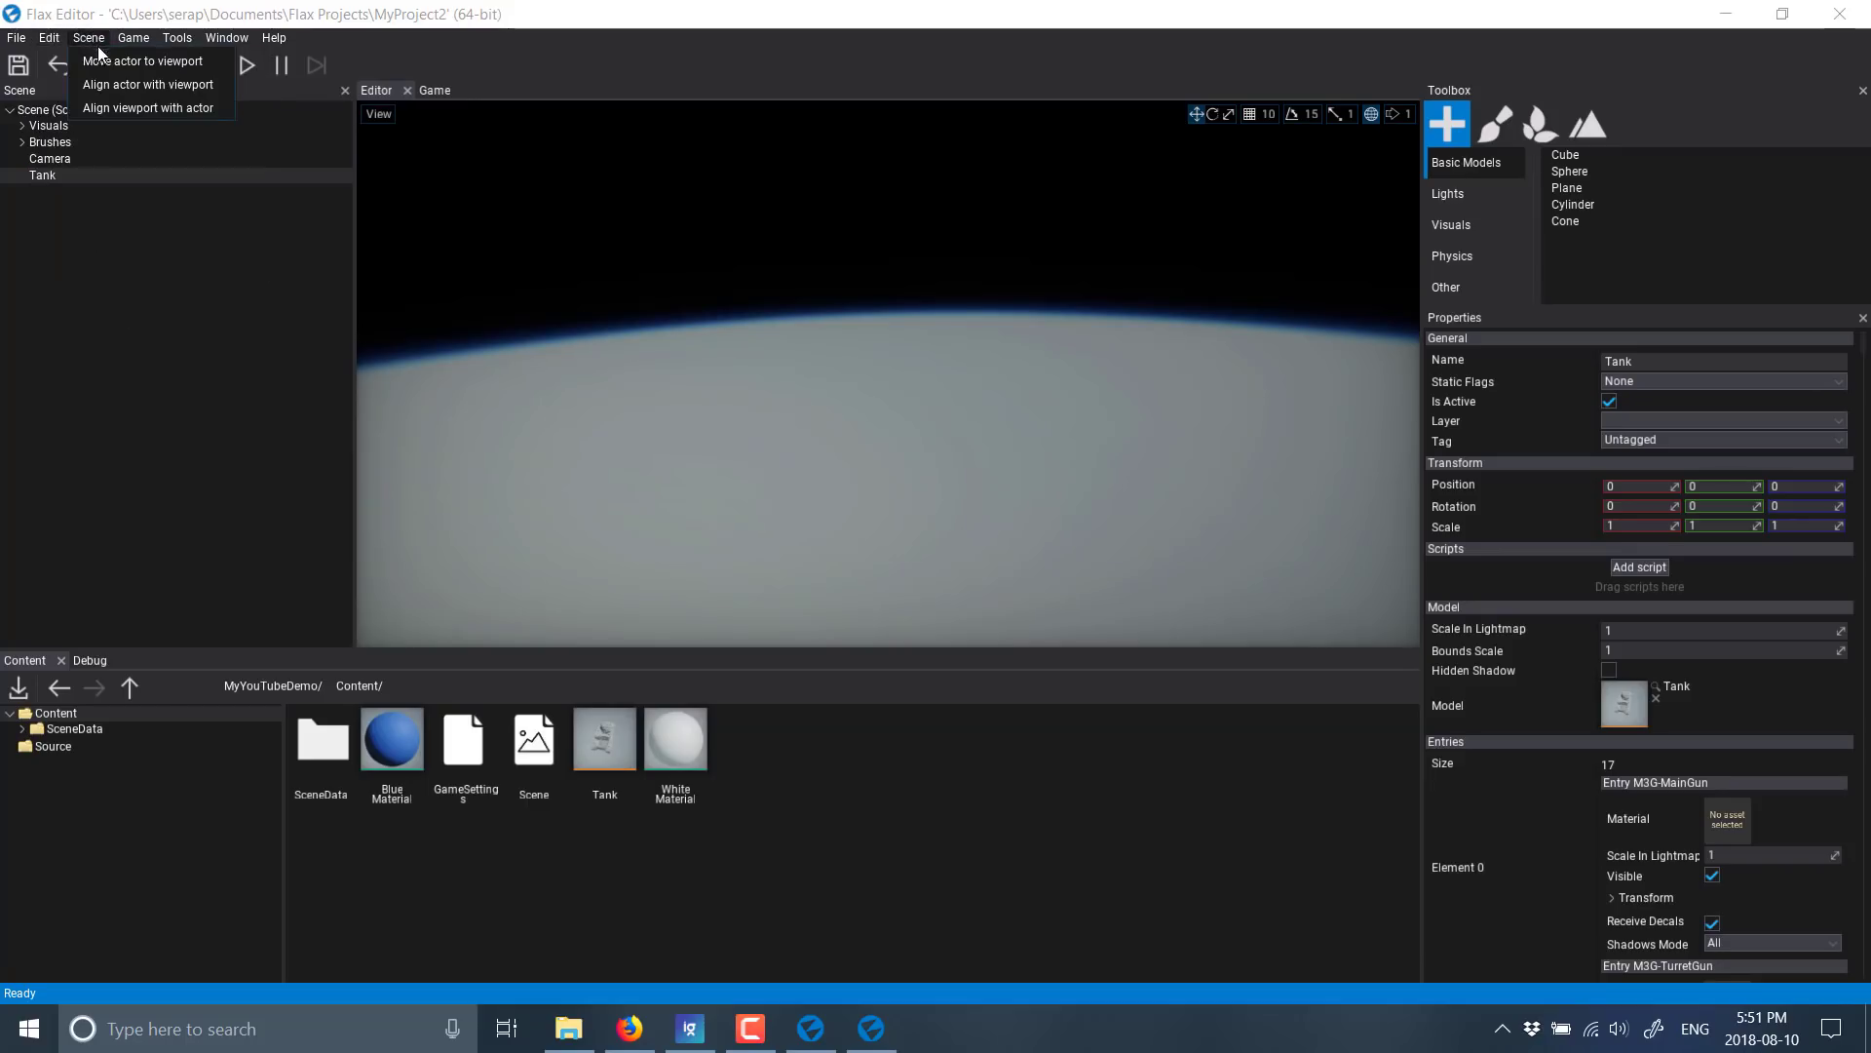
left_click(144, 109)
mouse_move(924, 325)
right_mouse_down()
mouse_move(907, 356)
mouse_move(908, 271)
mouse_move(924, 326)
right_mouse_up()
key("s")
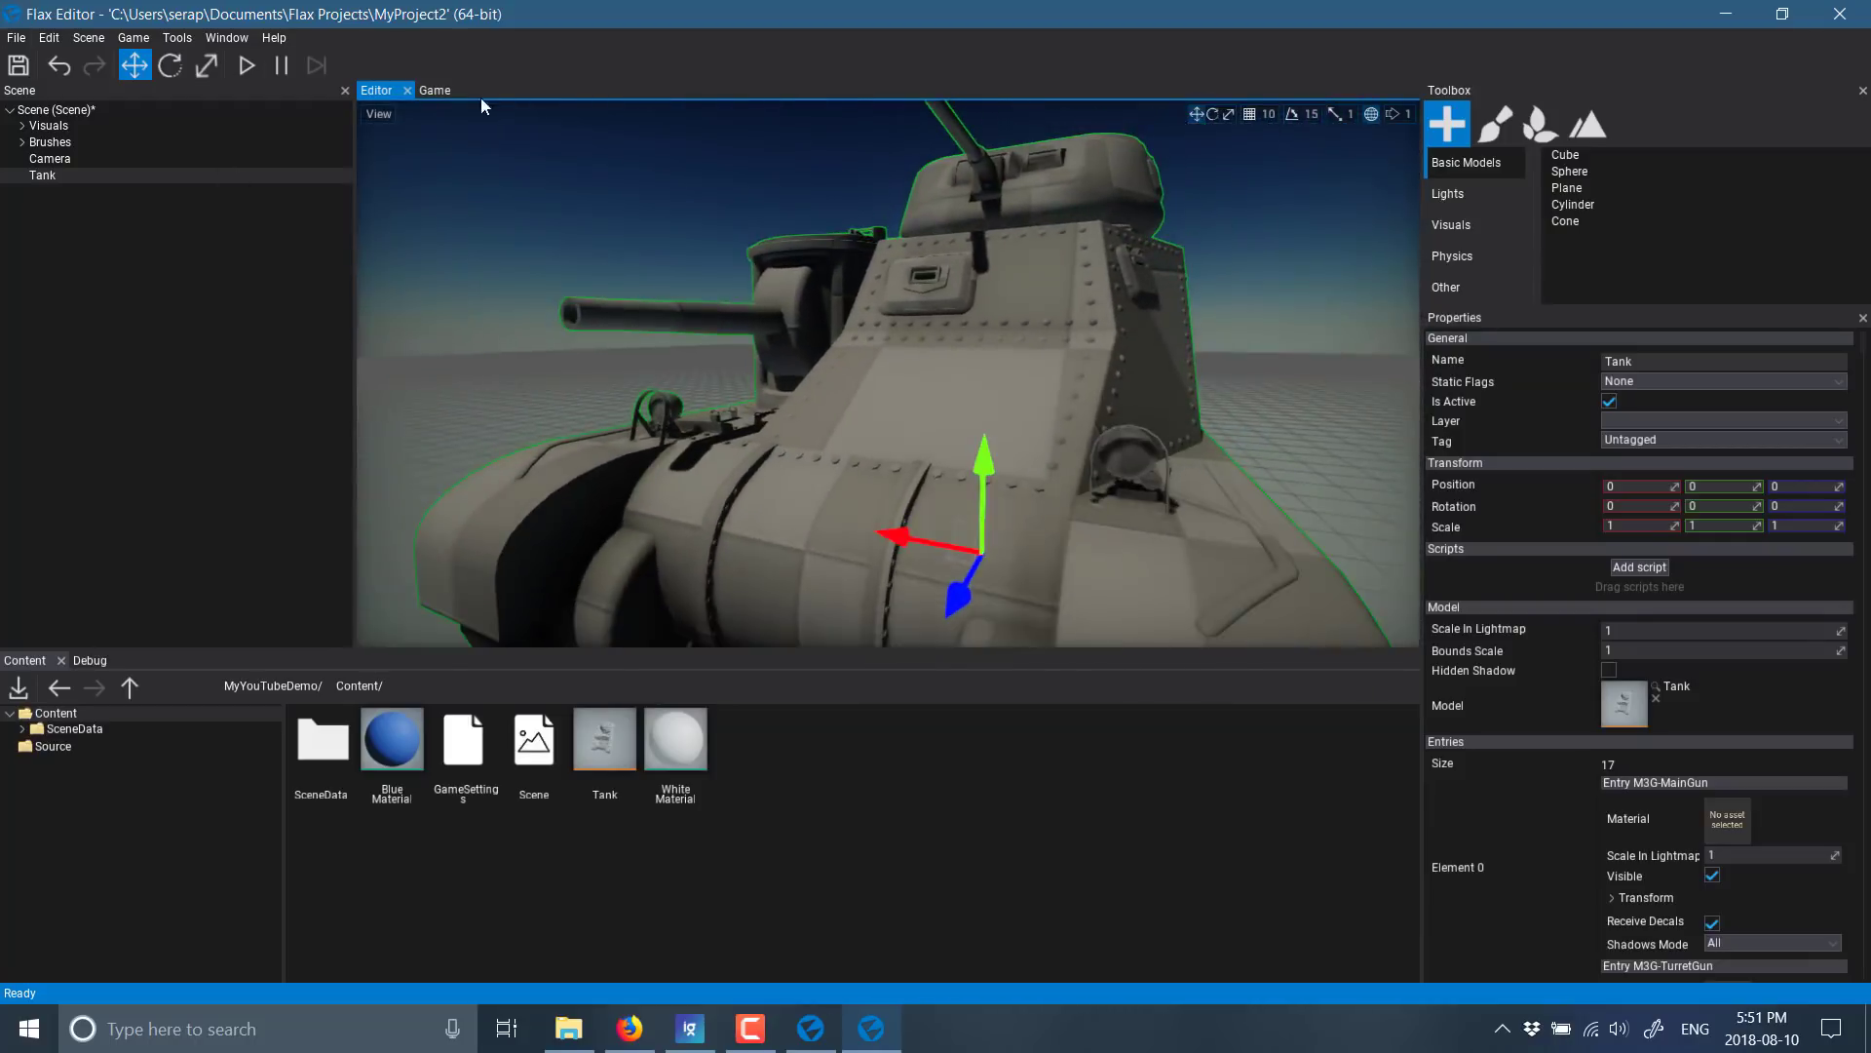
Dock the Editor viewport to the right of the Game view, adjust the split, and show its View options.
left_click_drag(369, 97, 775, 209)
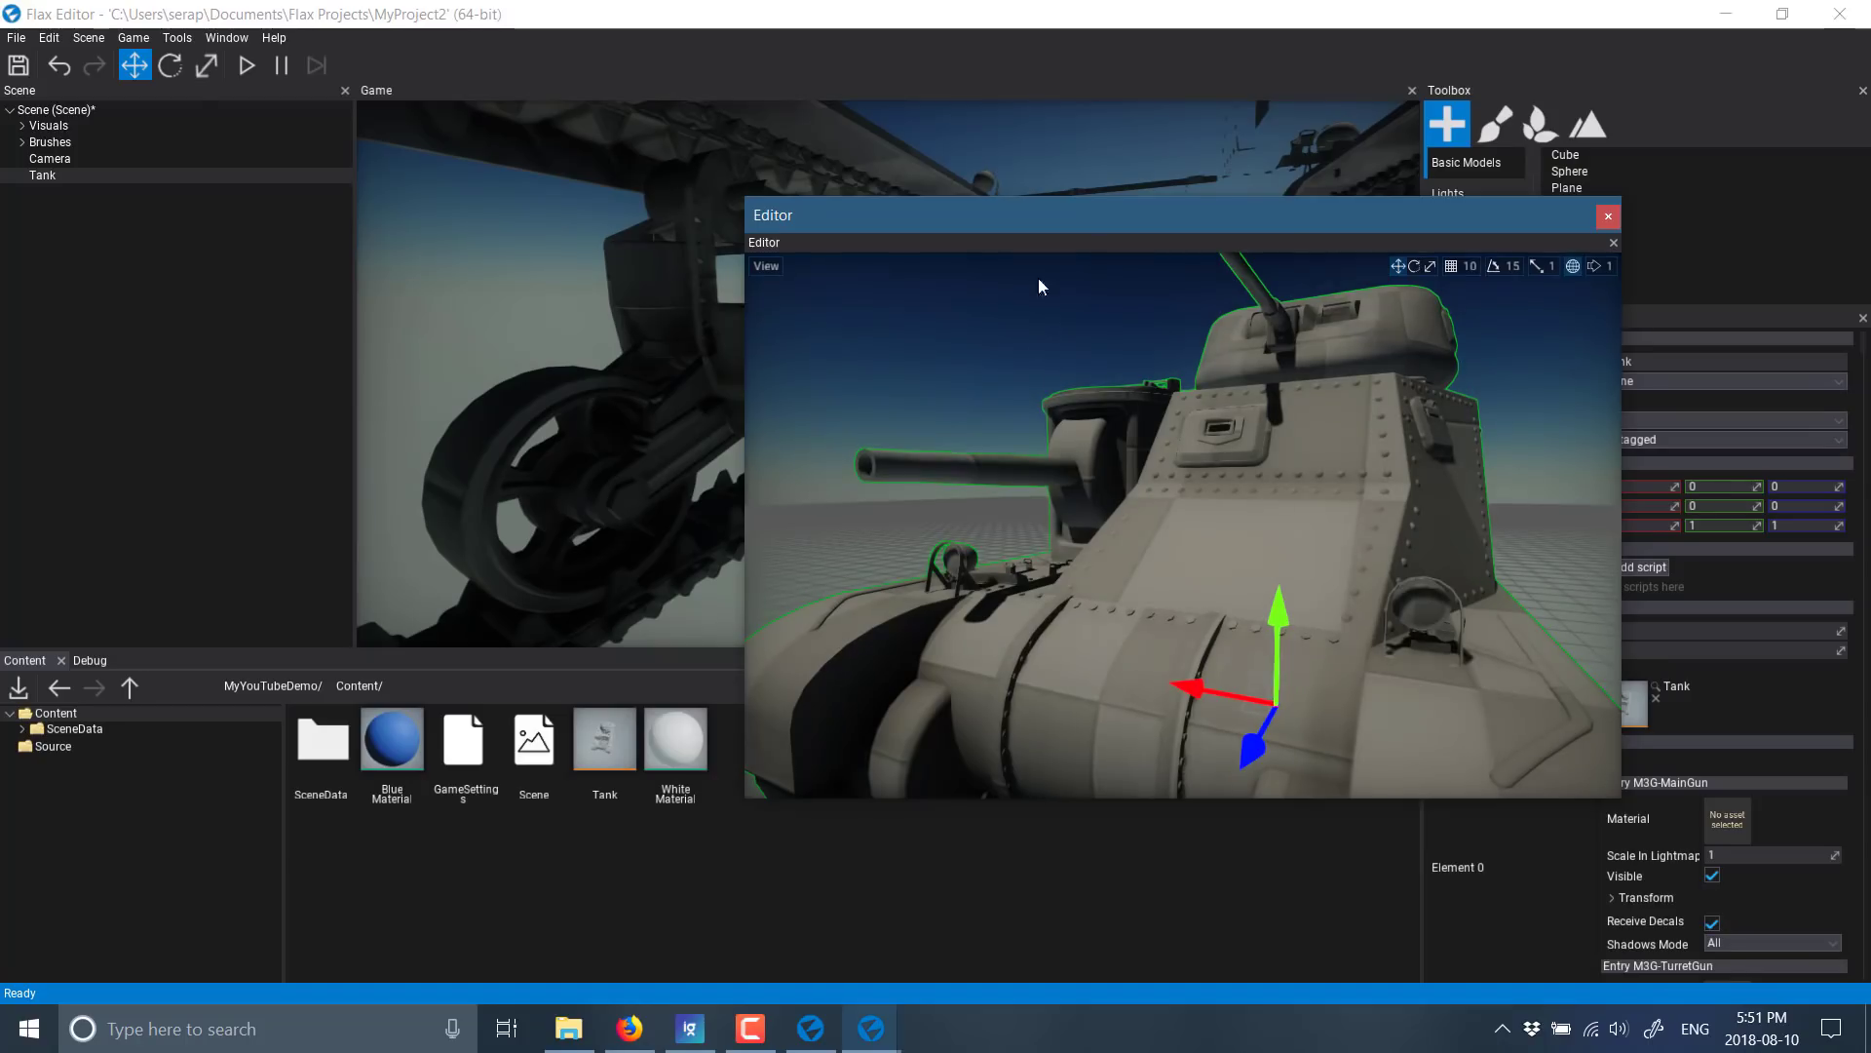
left_click_drag(1106, 208, 1399, 365)
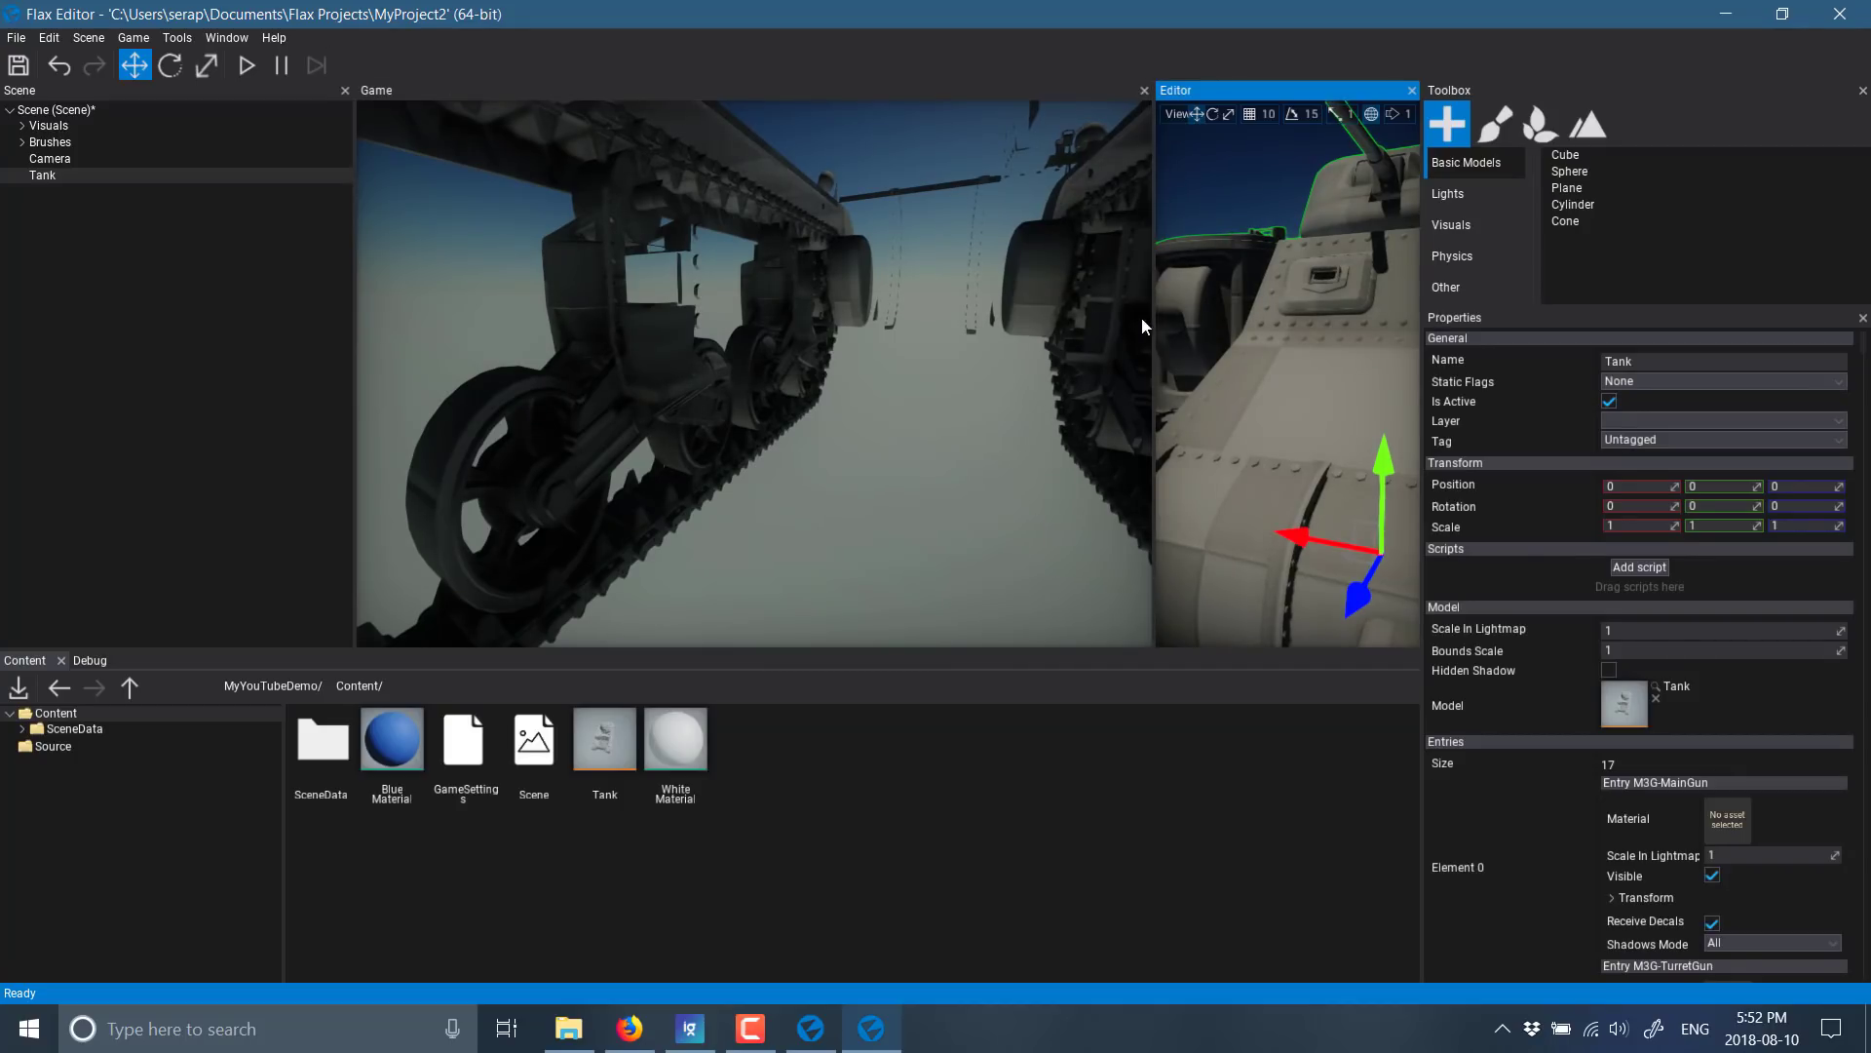
left_click_drag(1149, 324, 863, 355)
left_click(546, 348)
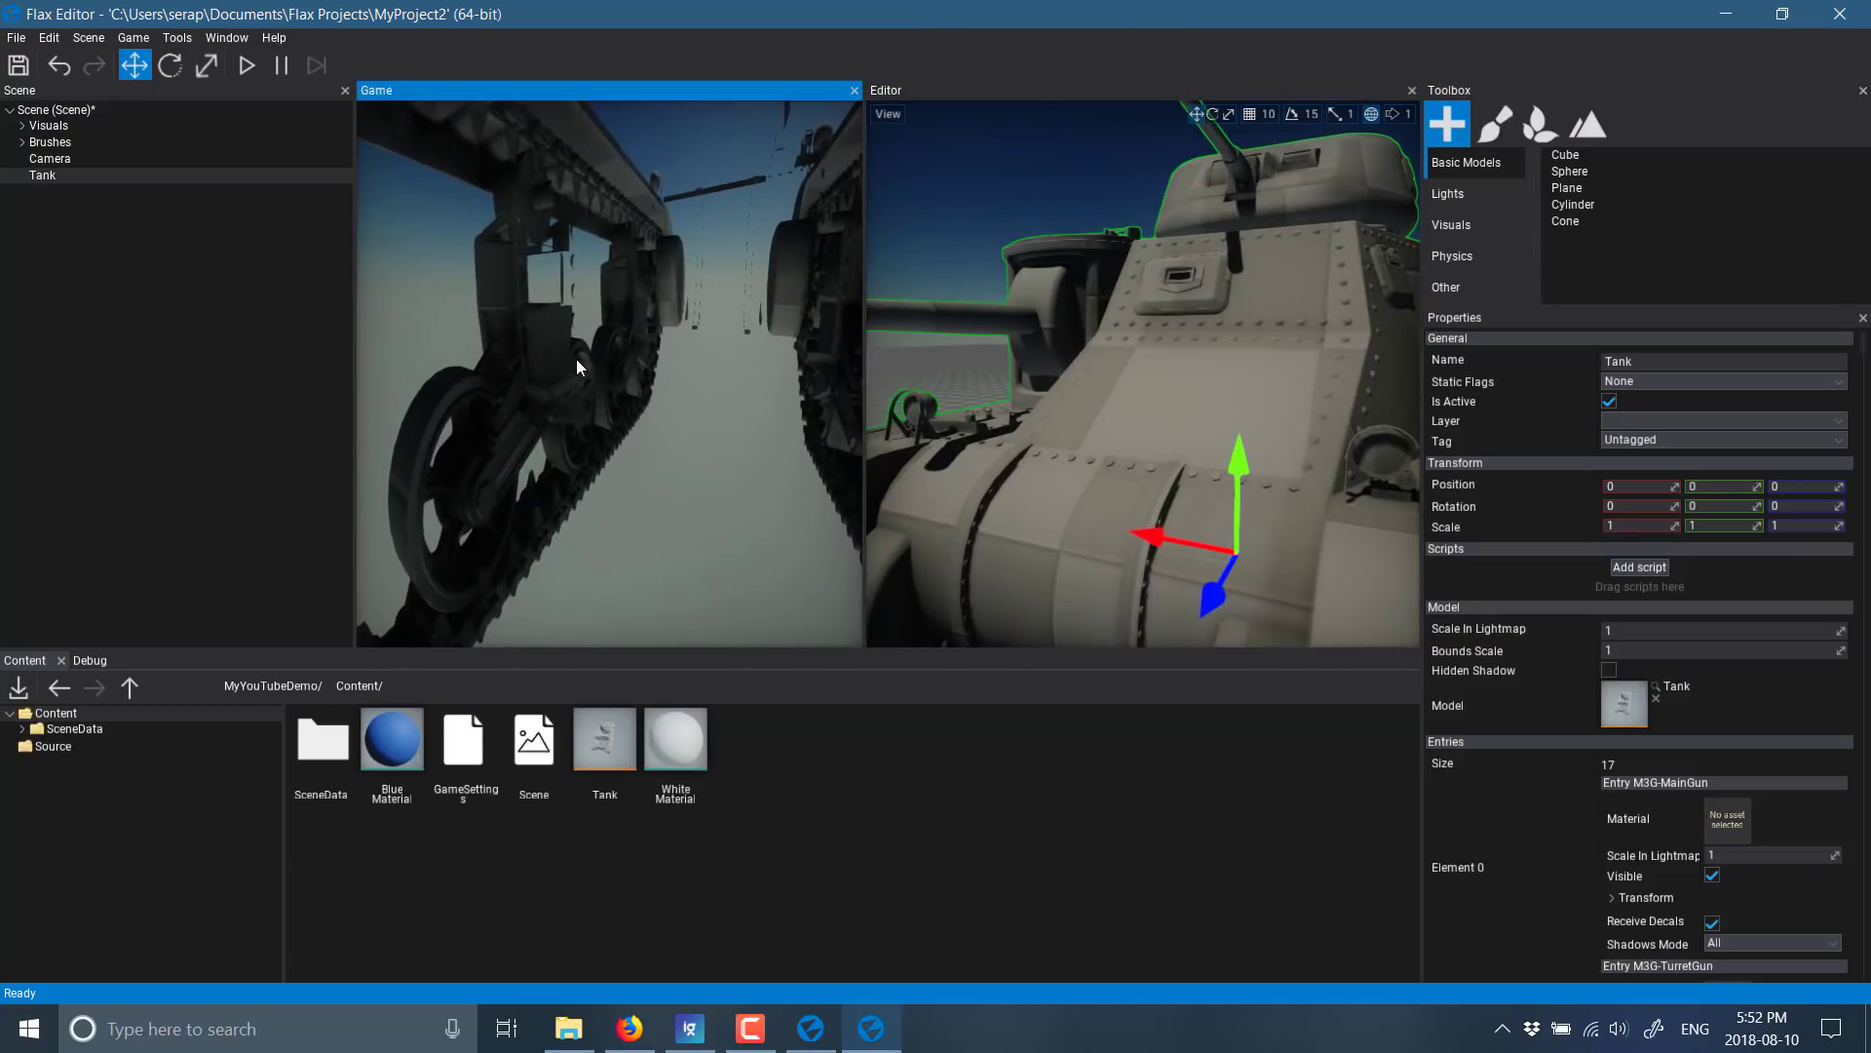
left_click(888, 114)
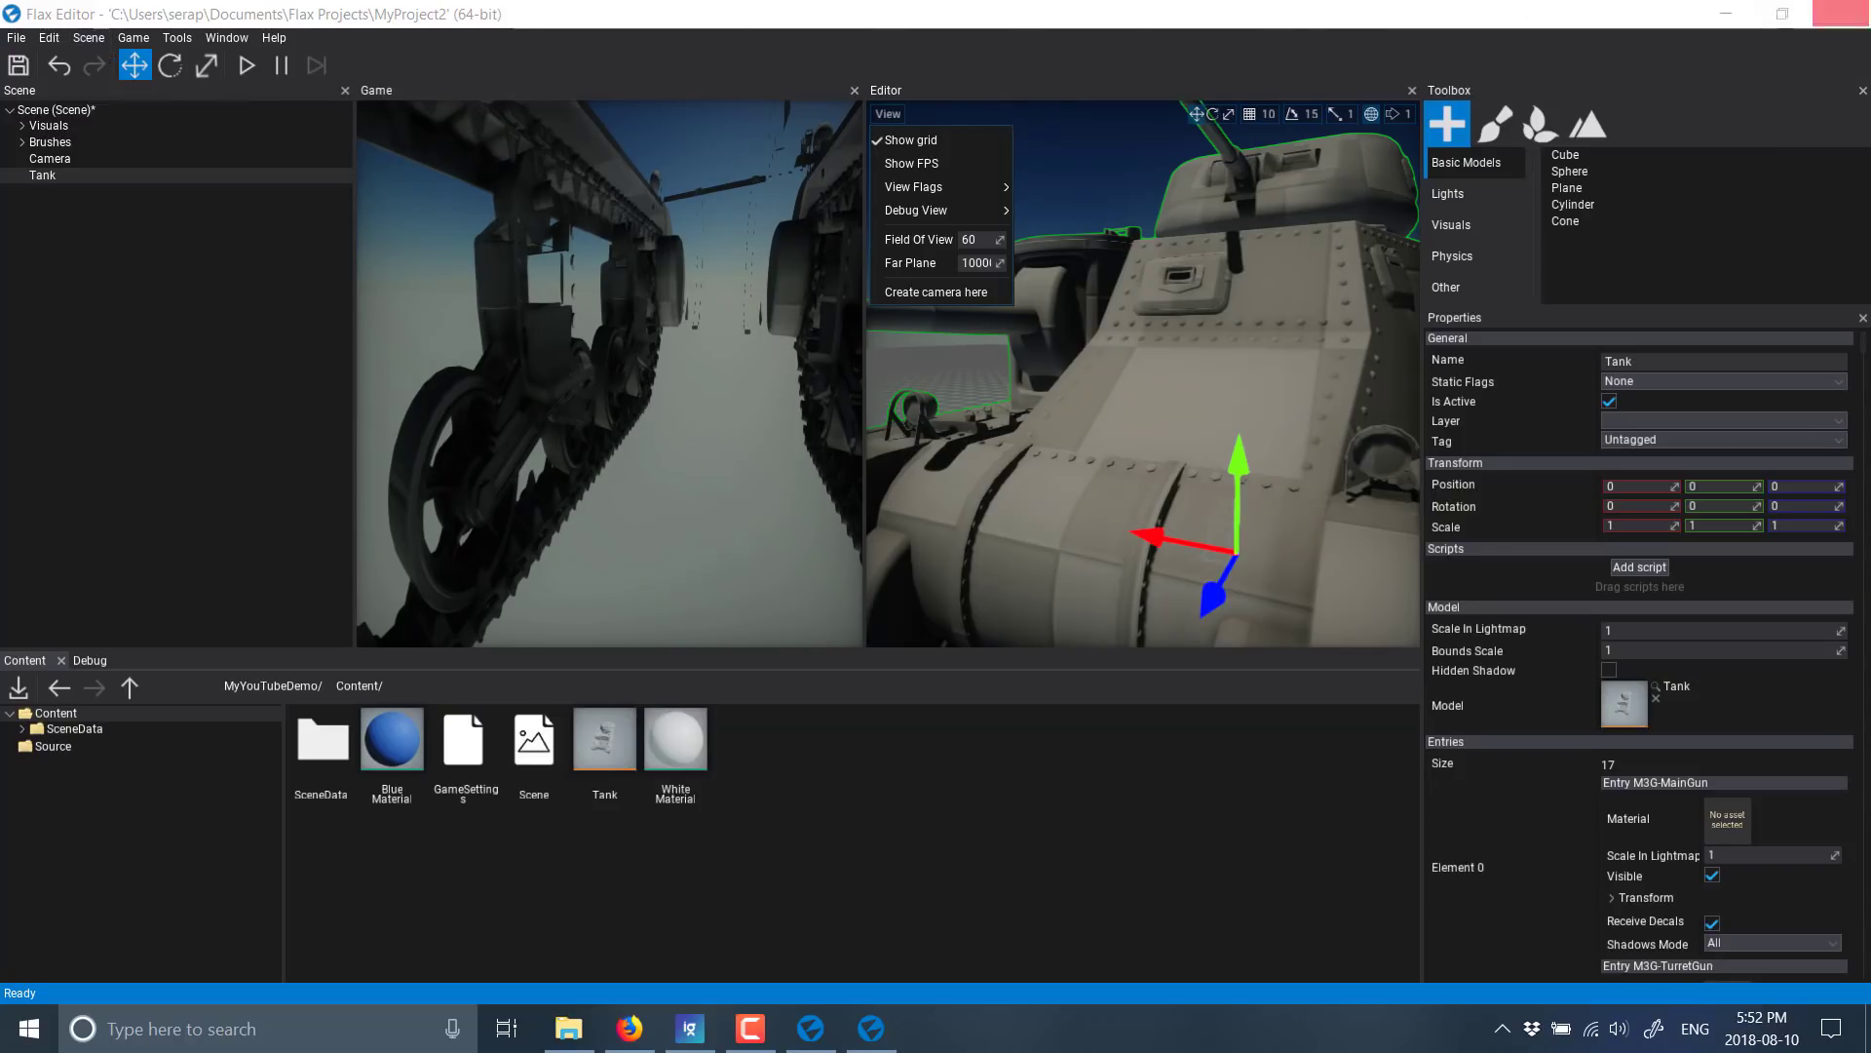
Close the project without saving and open the Graphics Features Tour sample from the launcher.
left_click(1840, 13)
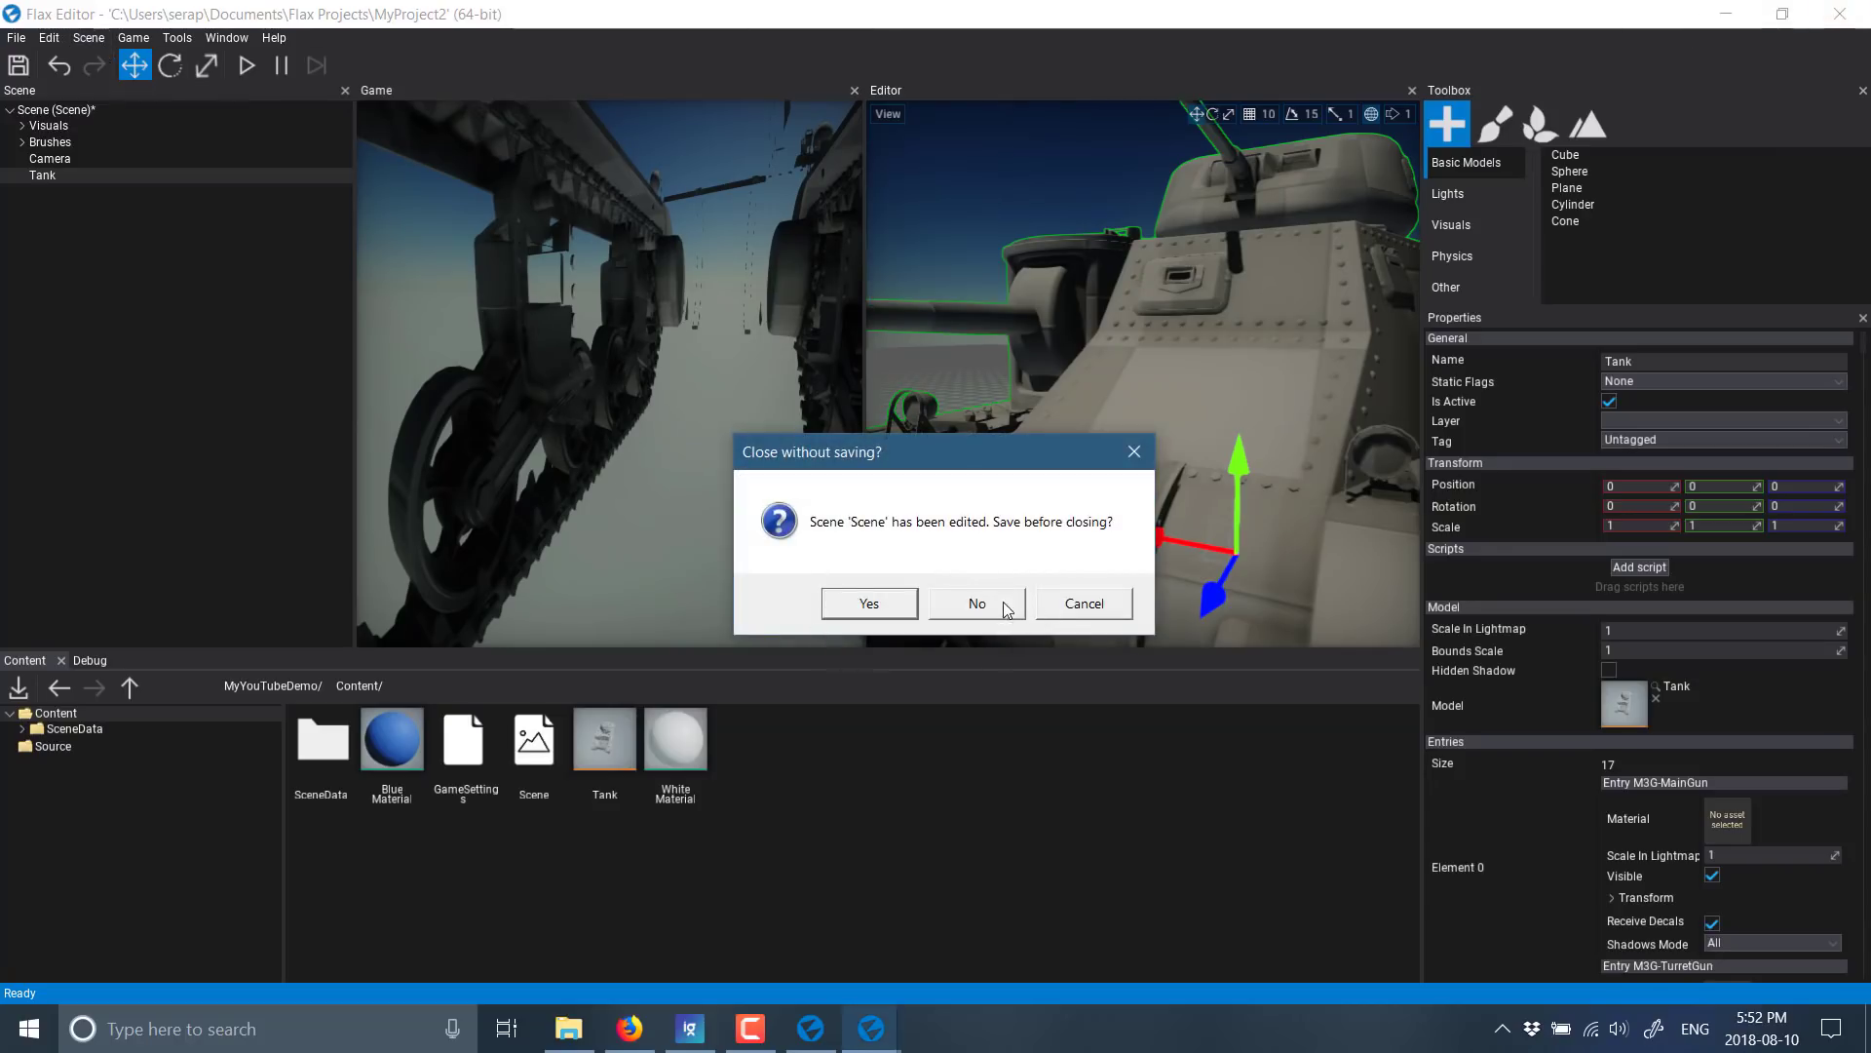
left_click(976, 603)
left_click(358, 635)
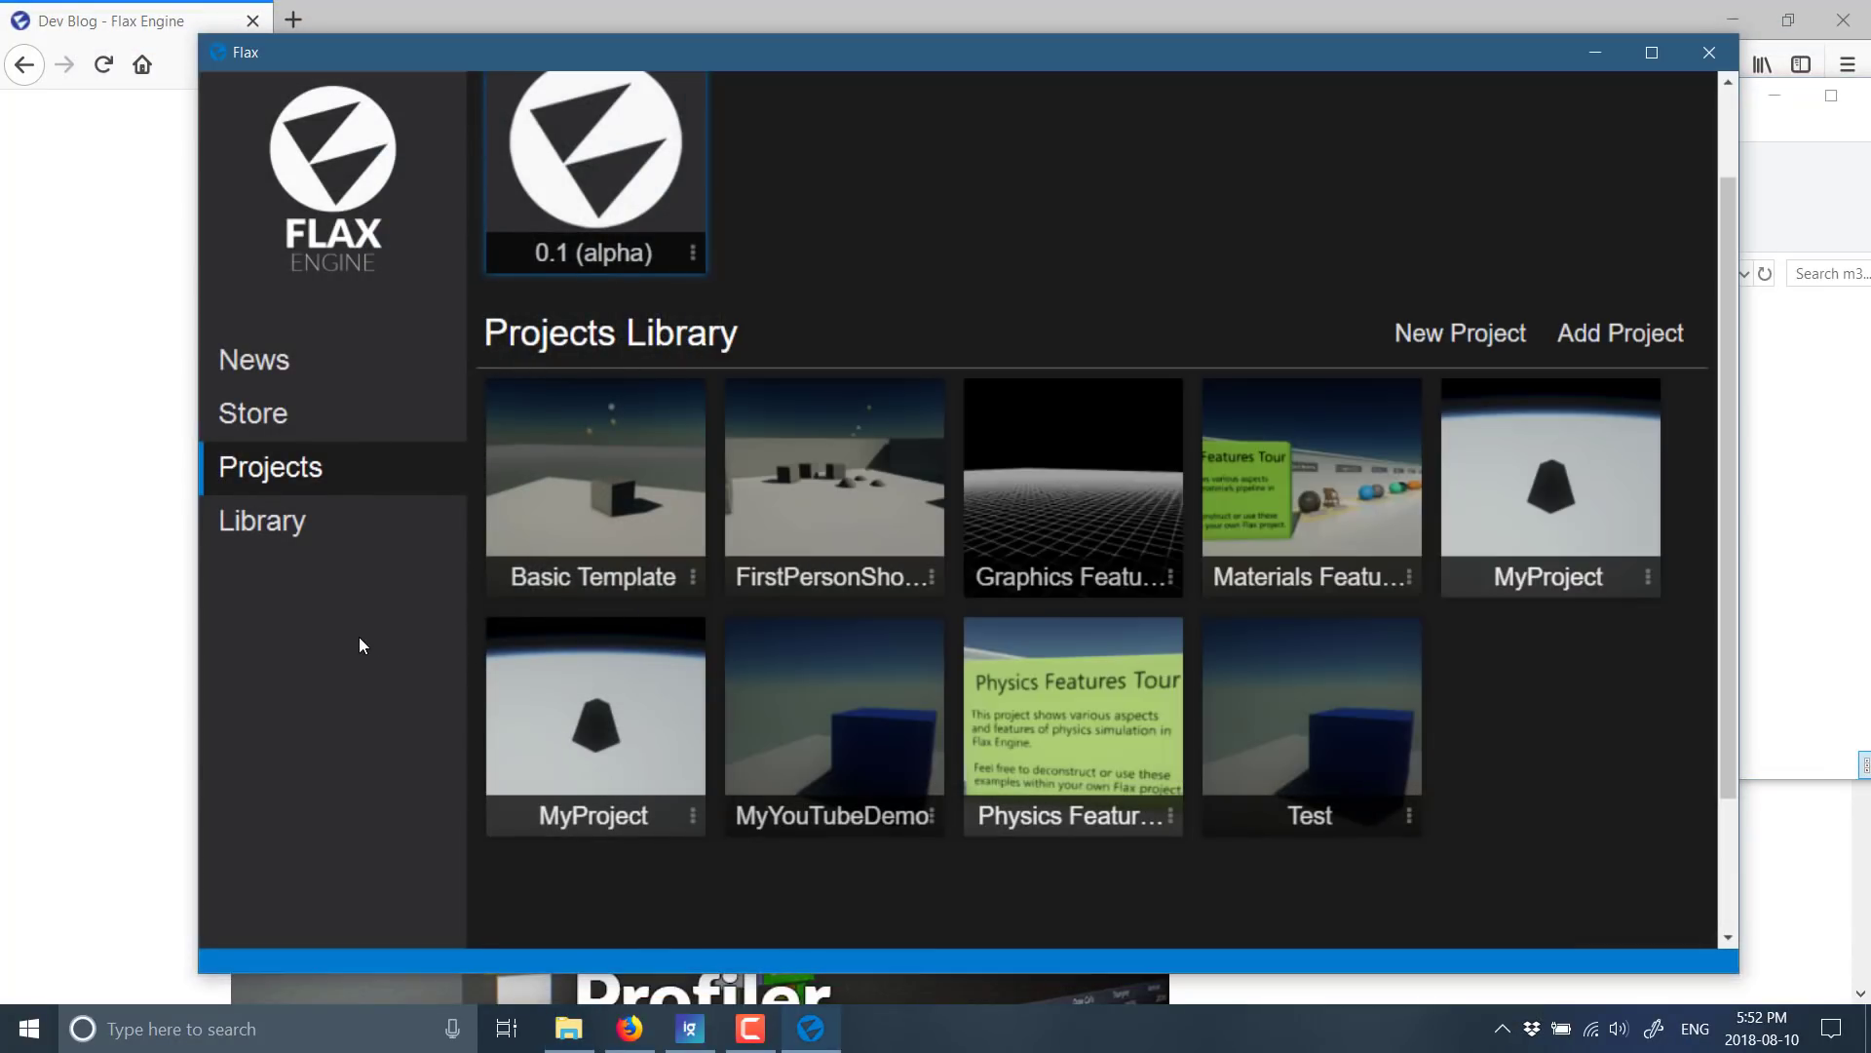
scroll(1018, 669, "up", 3)
scroll(1010, 657, "down", 3)
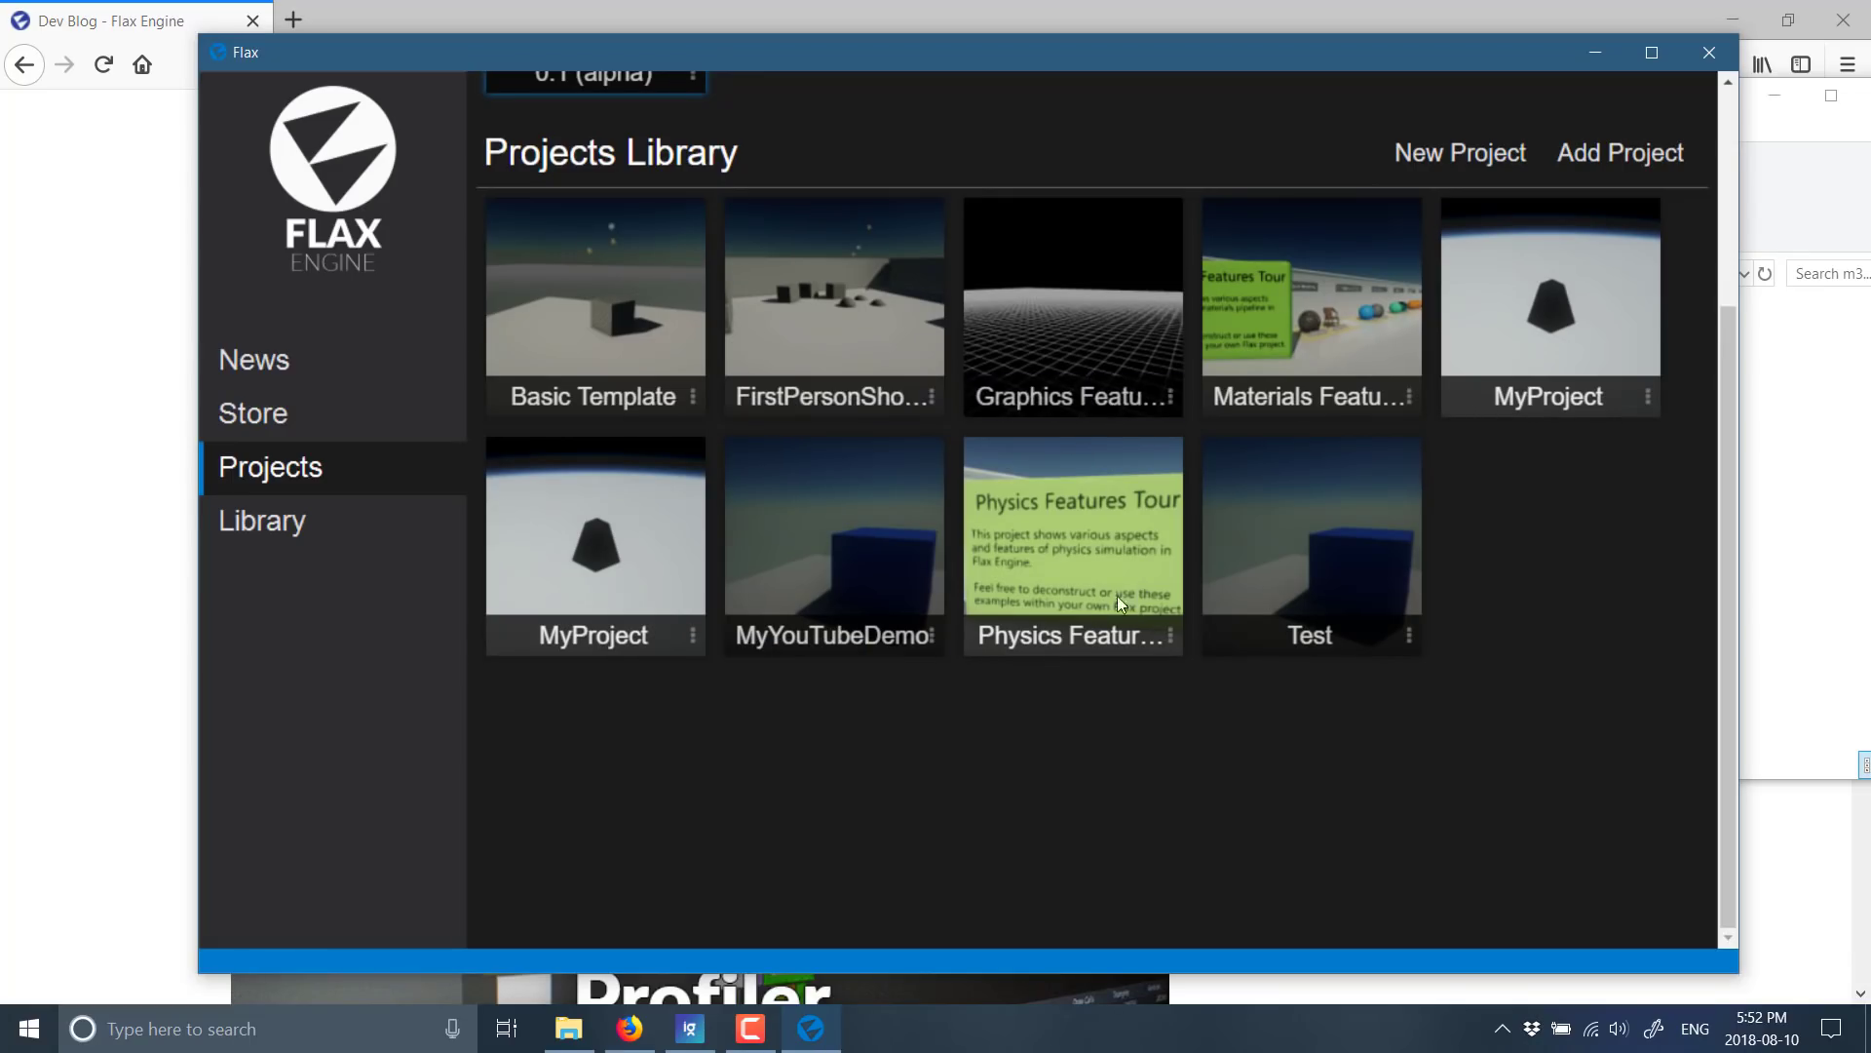
left_click(1171, 396)
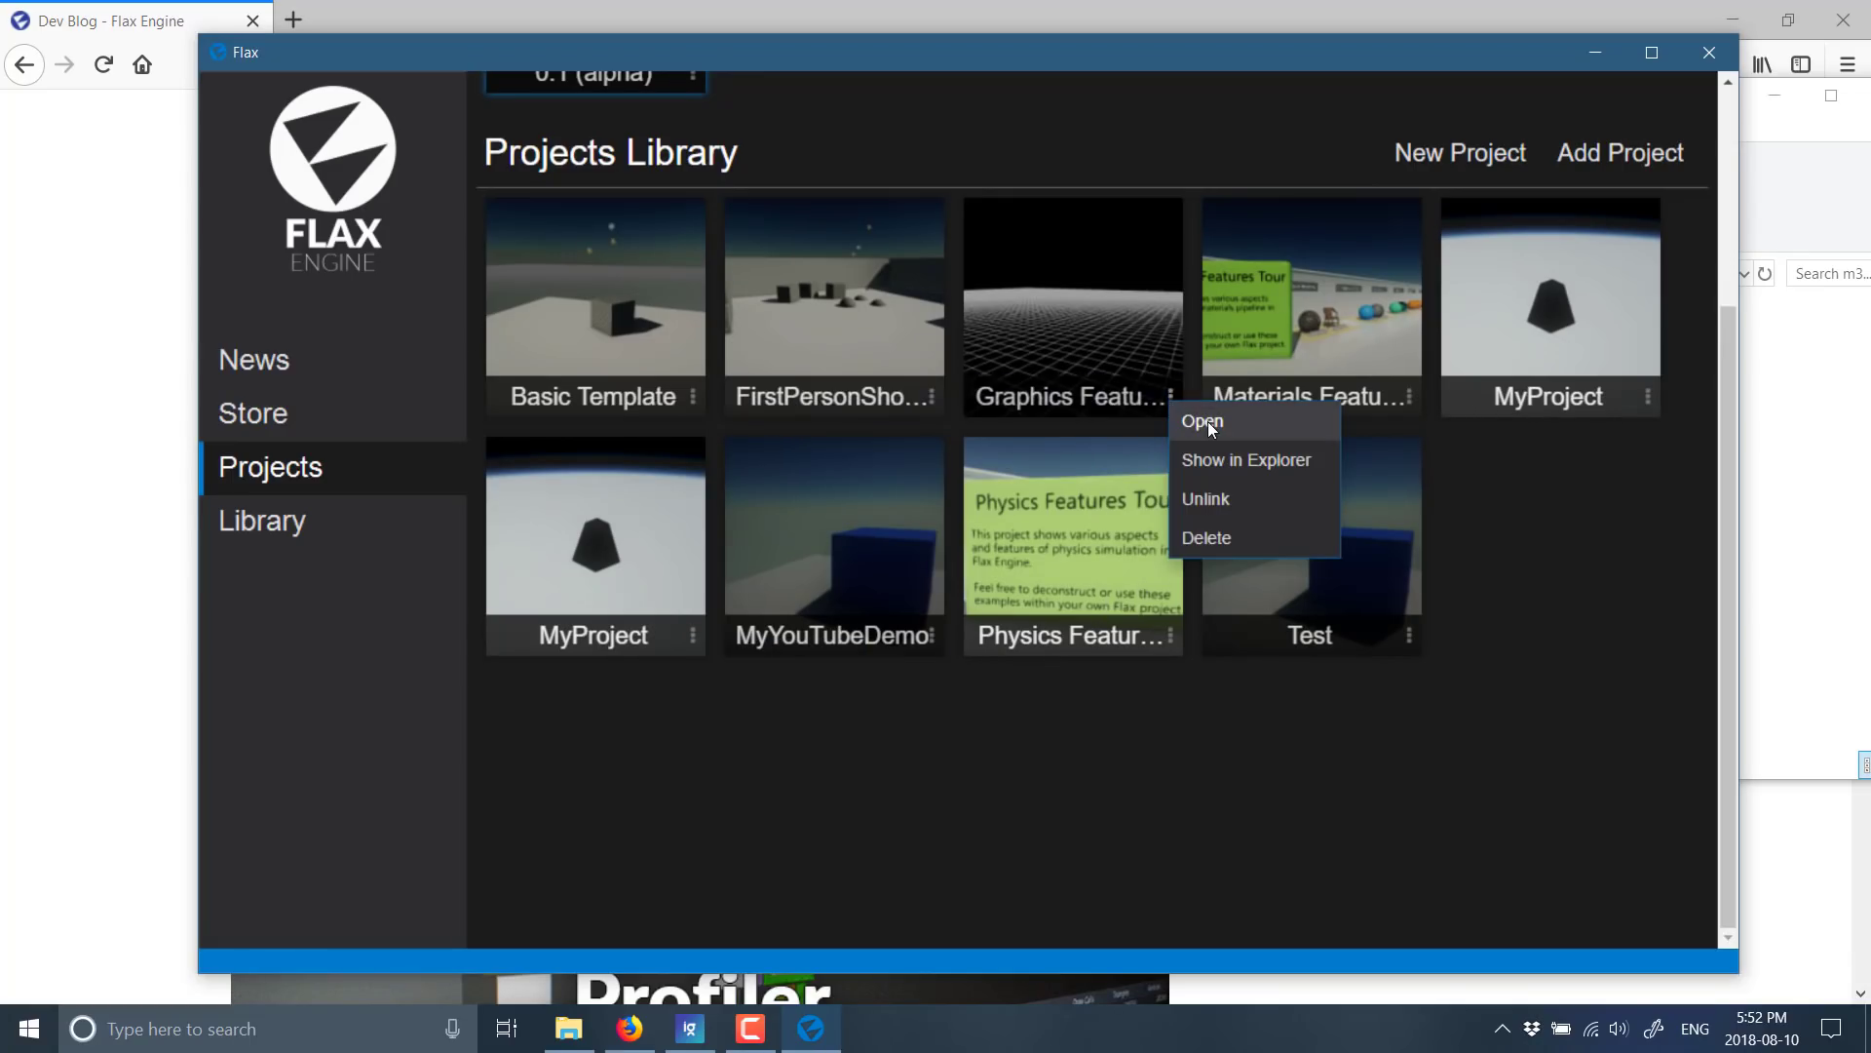
left_click(1208, 423)
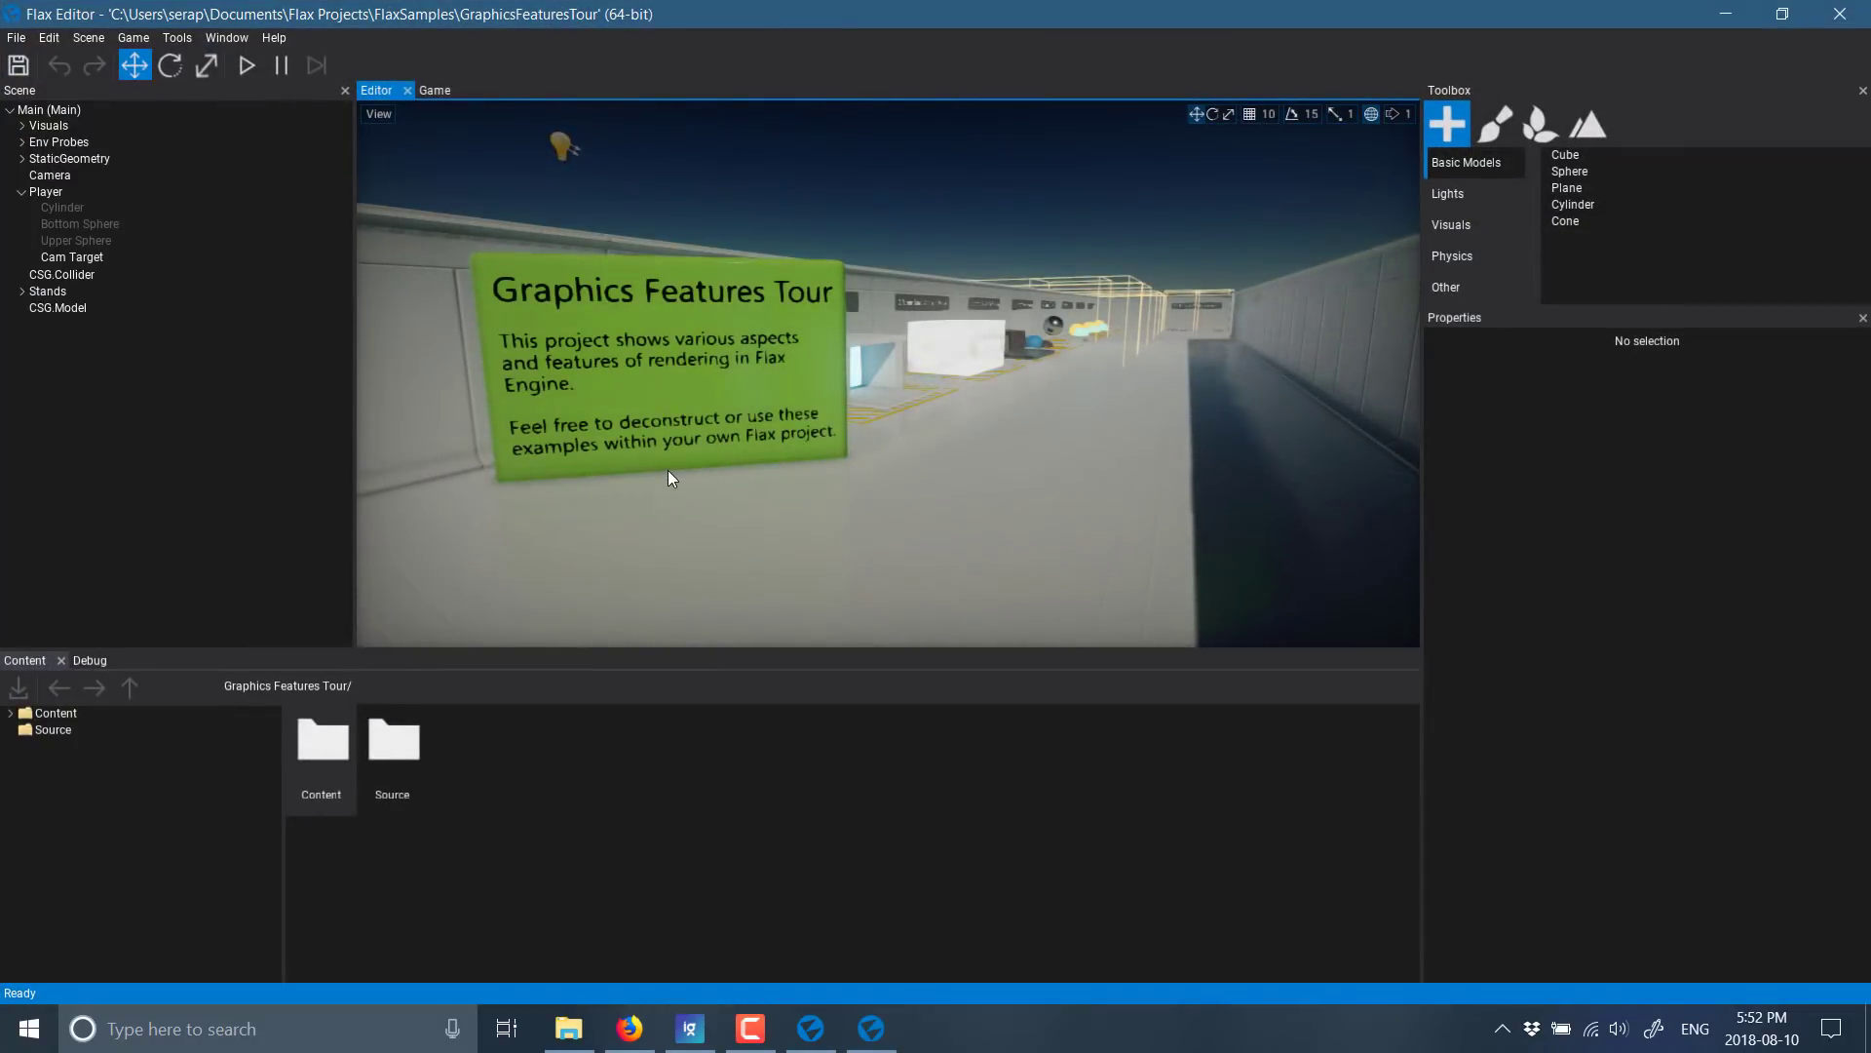
right_click_drag(669, 470, 610, 450)
key("w")
left_click(248, 65)
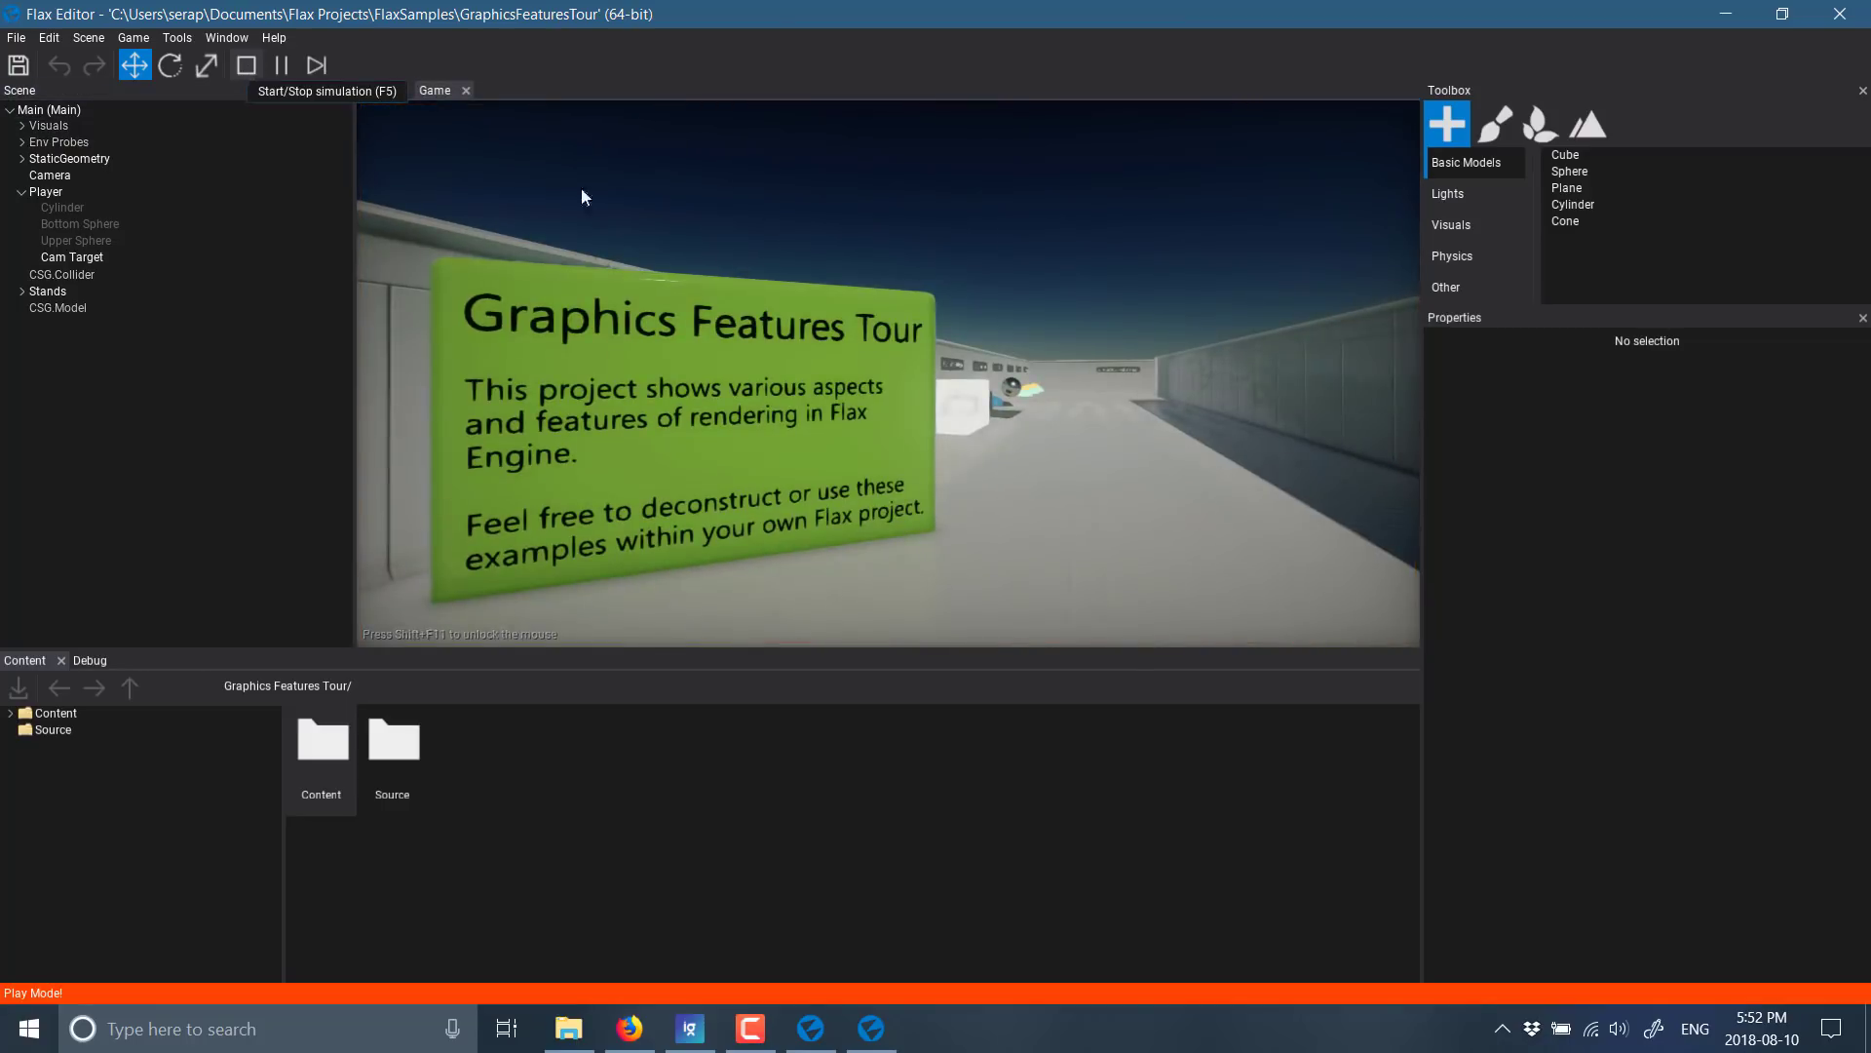
left_click(967, 359)
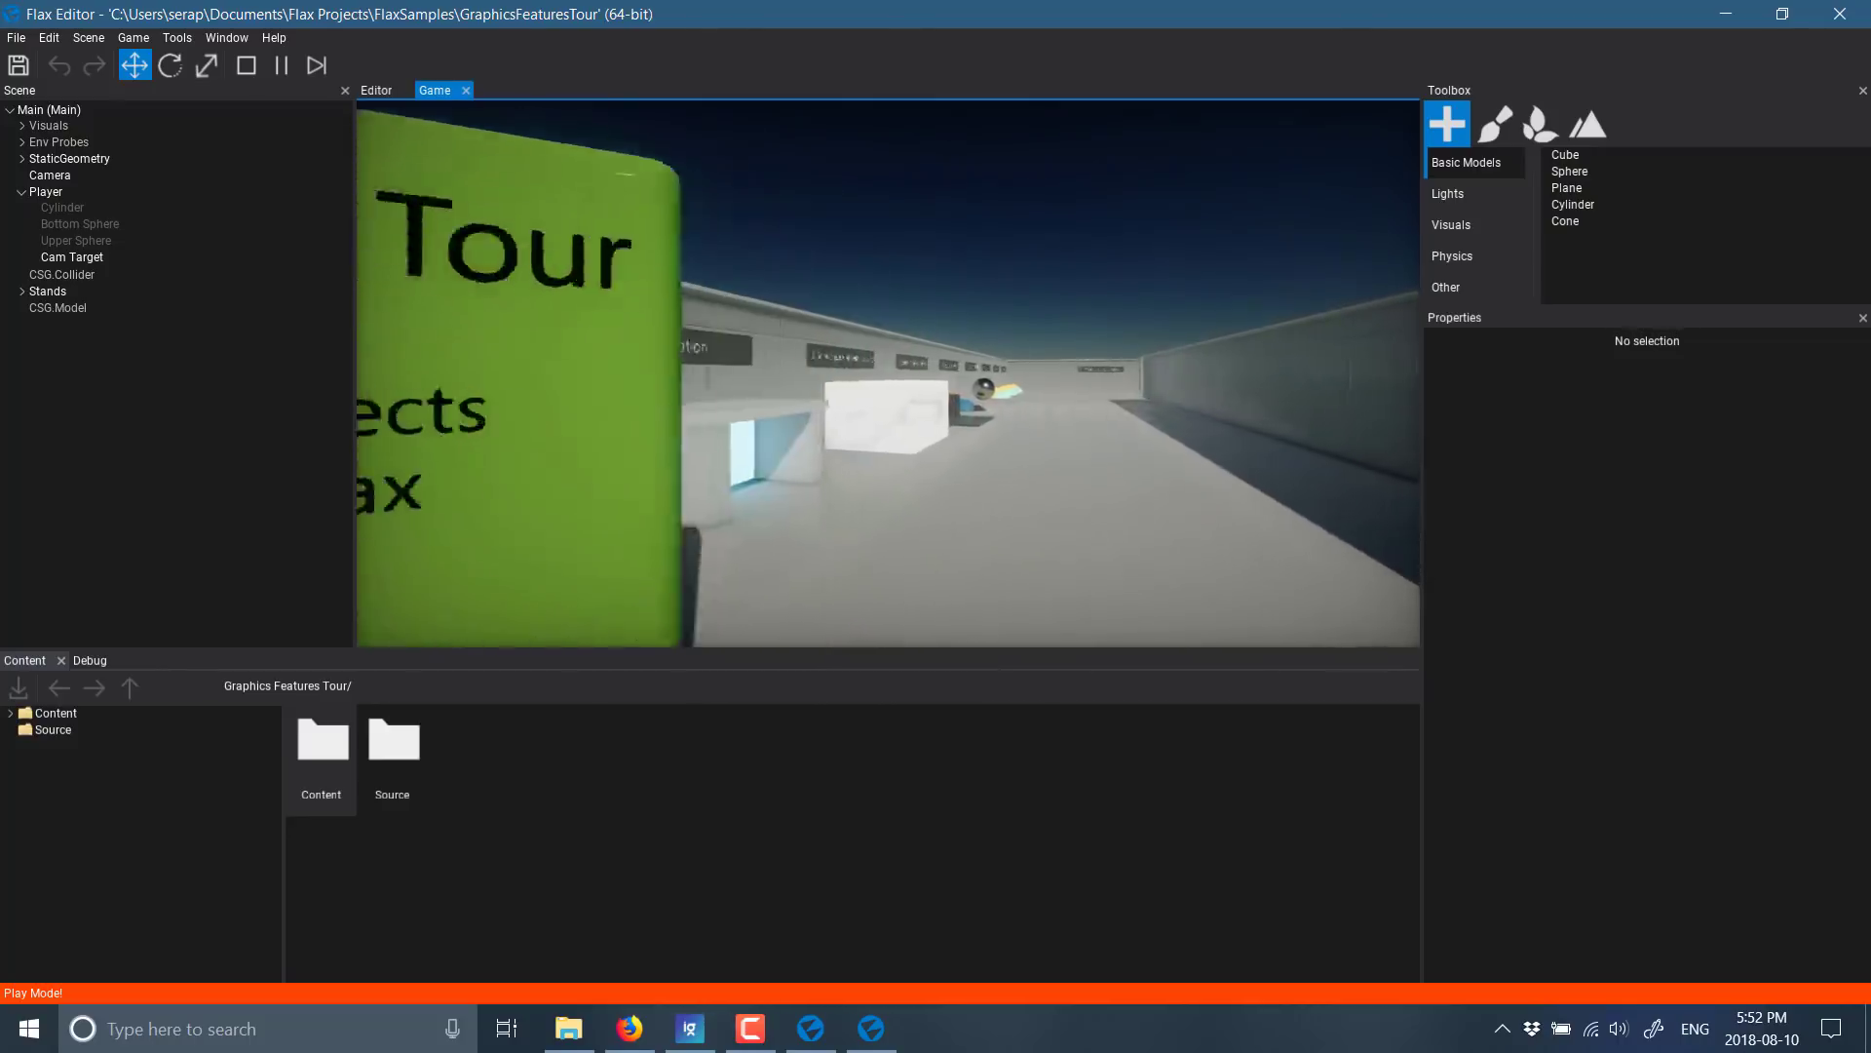
key("w")
key("s")
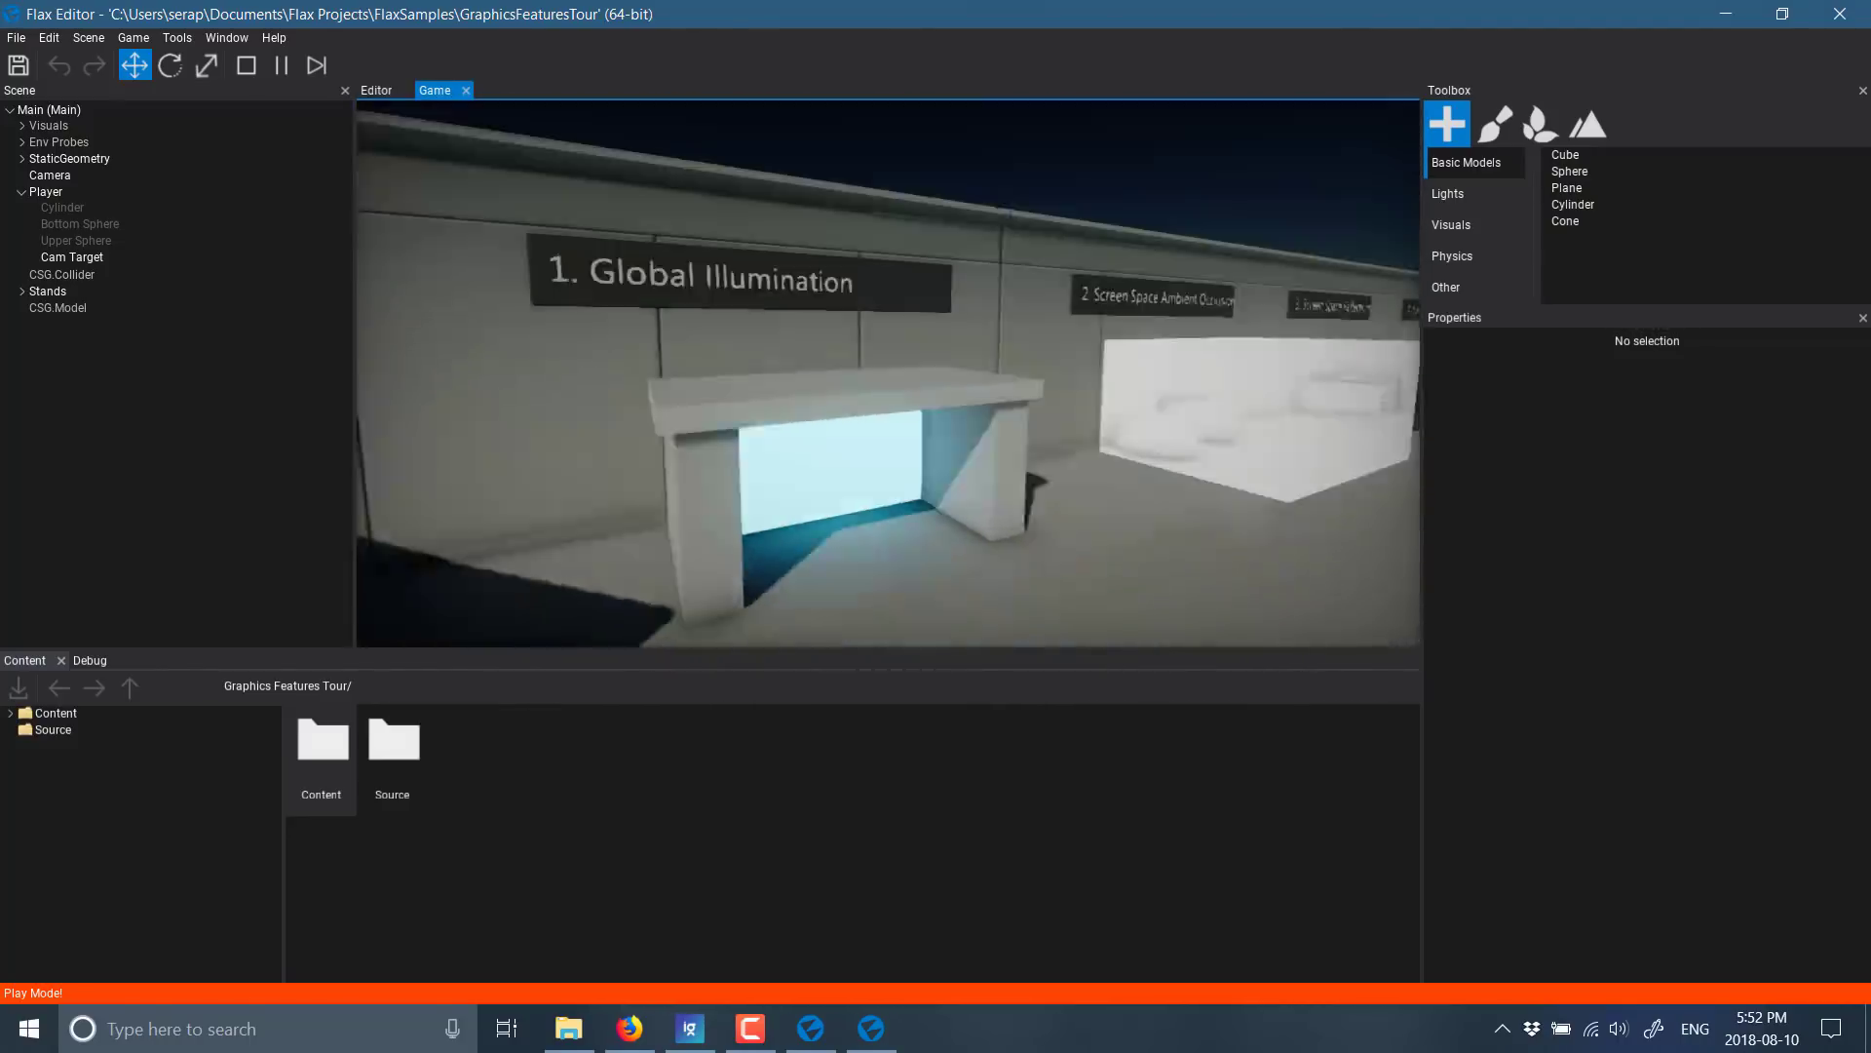
key("d")
key("w")
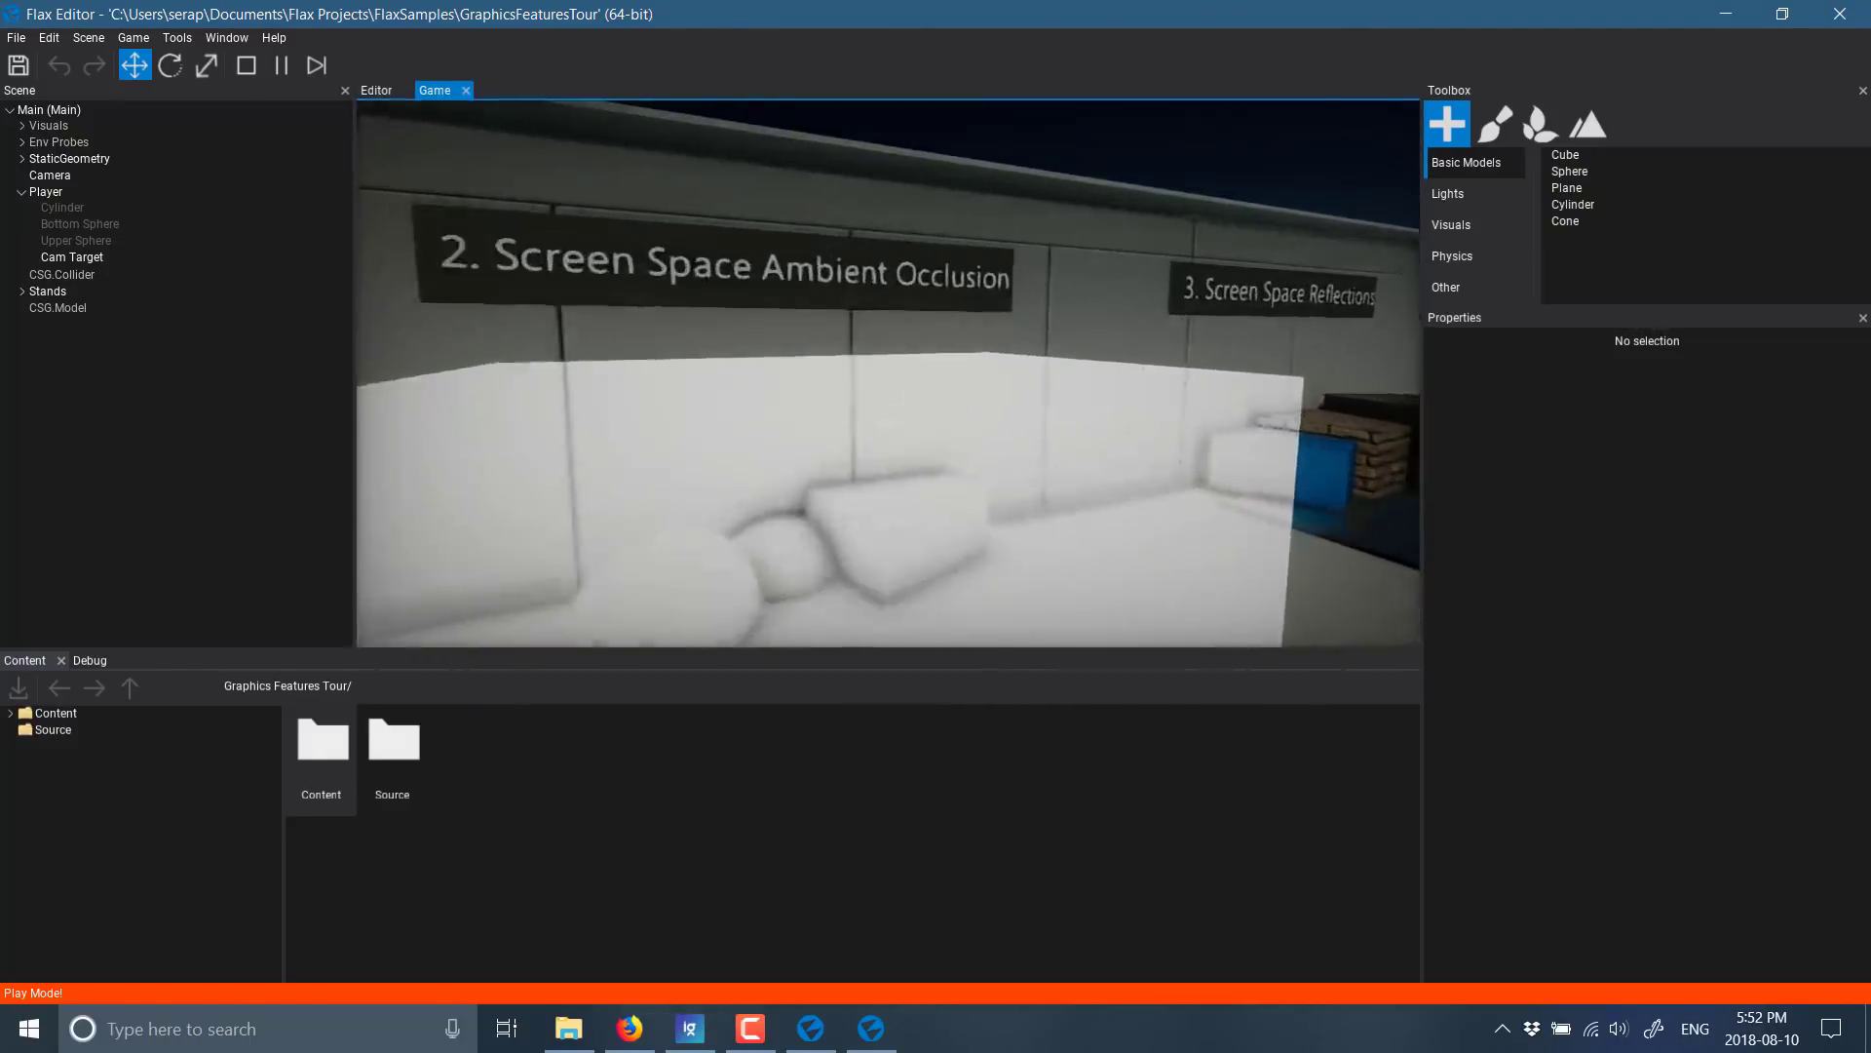
key("w")
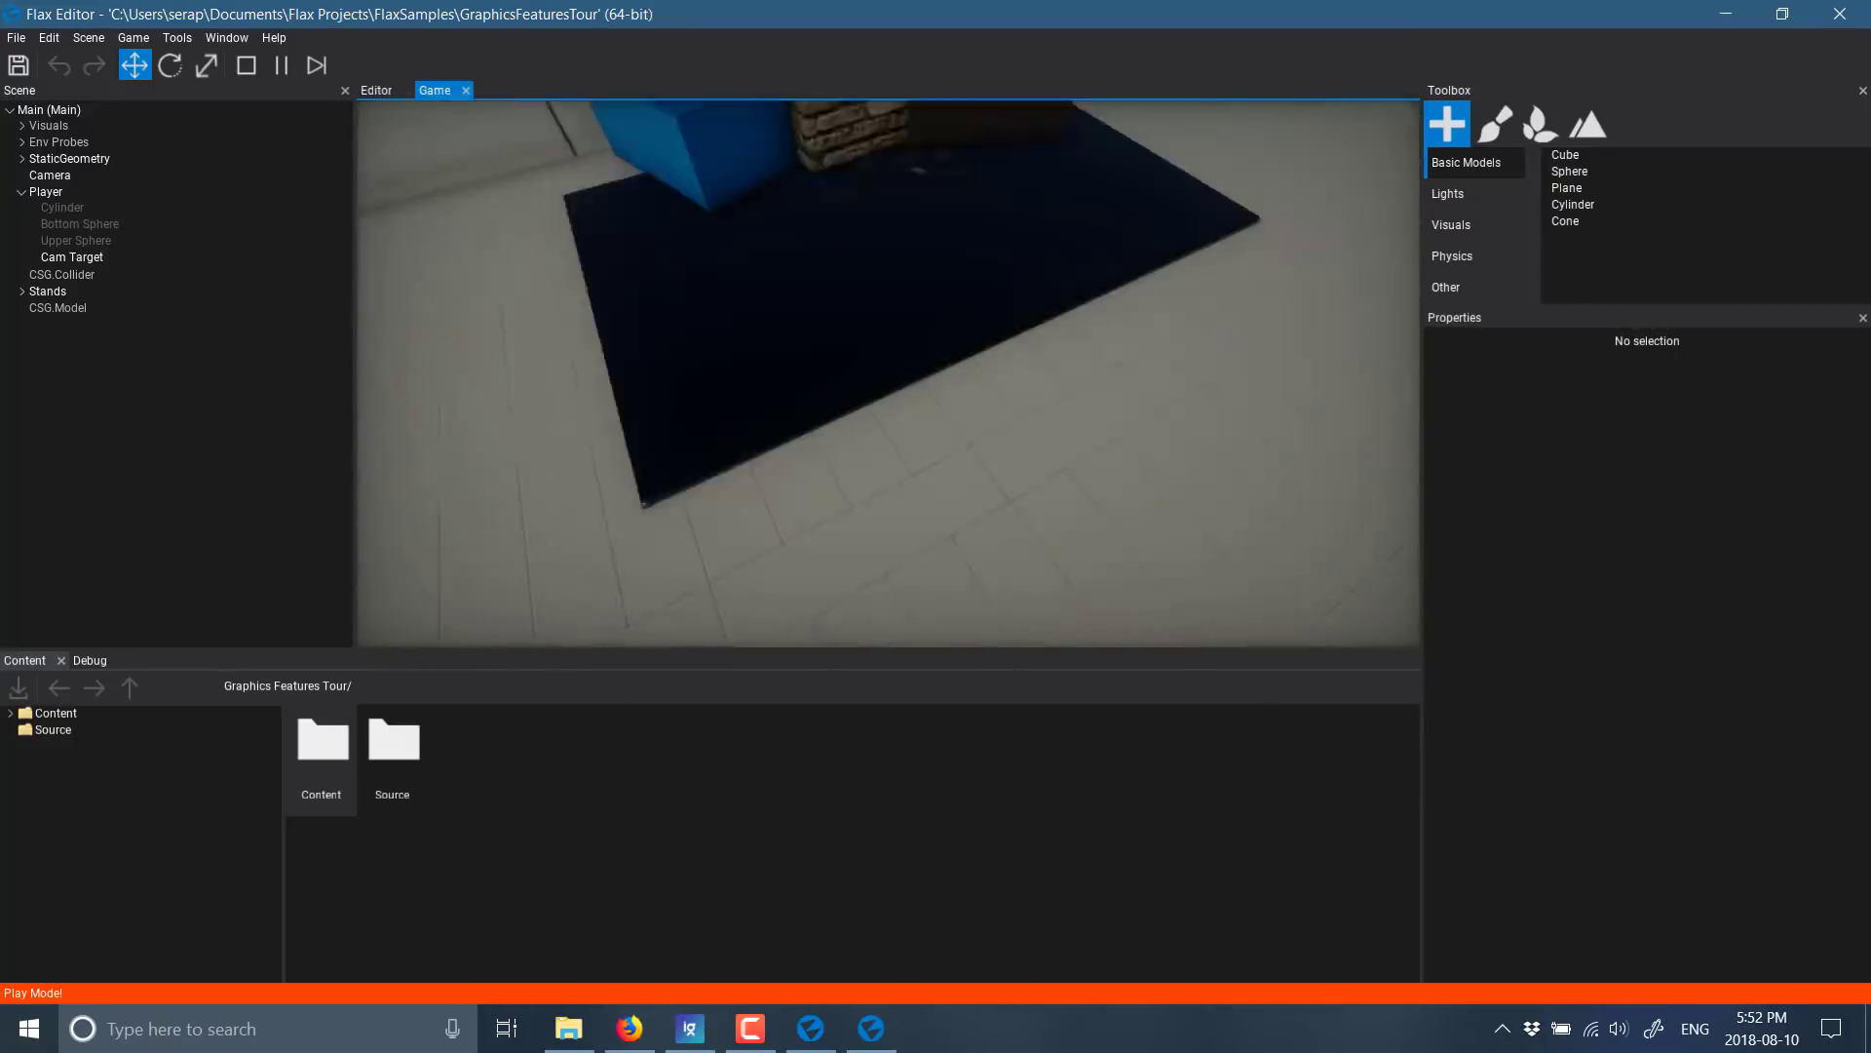
key("w")
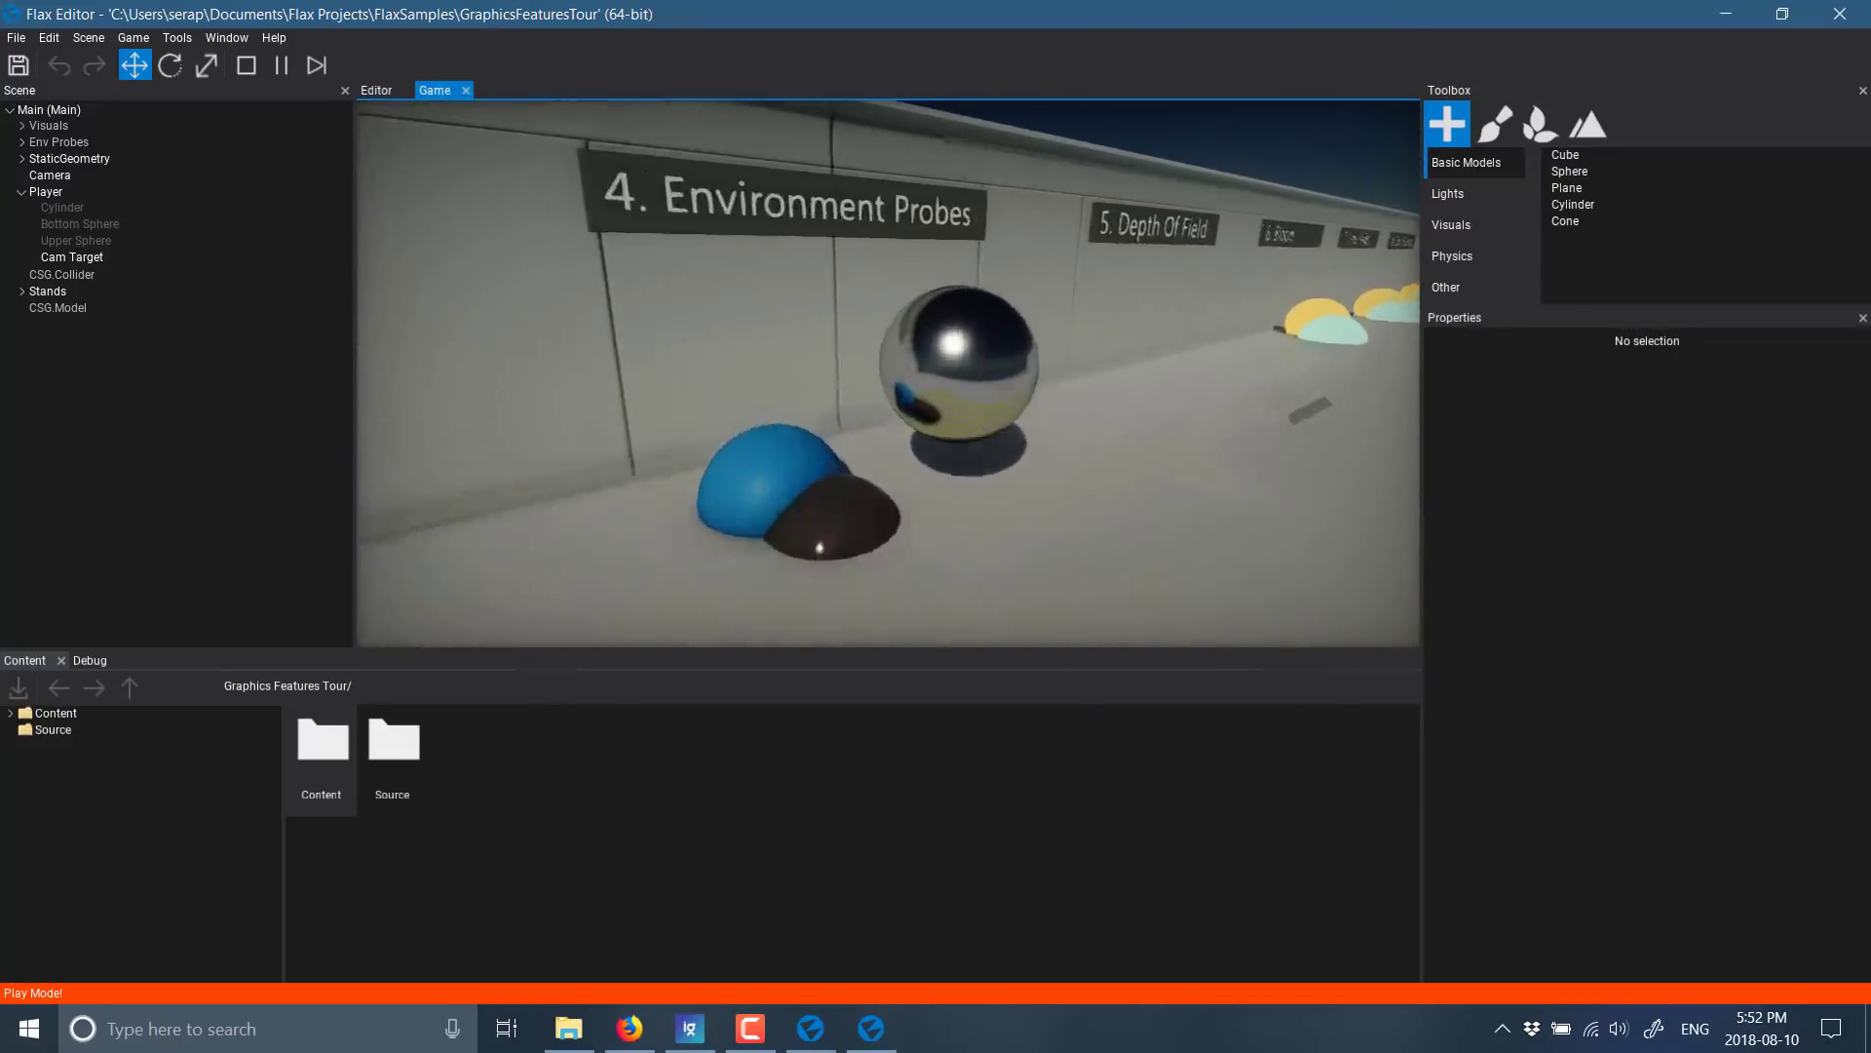
key("w")
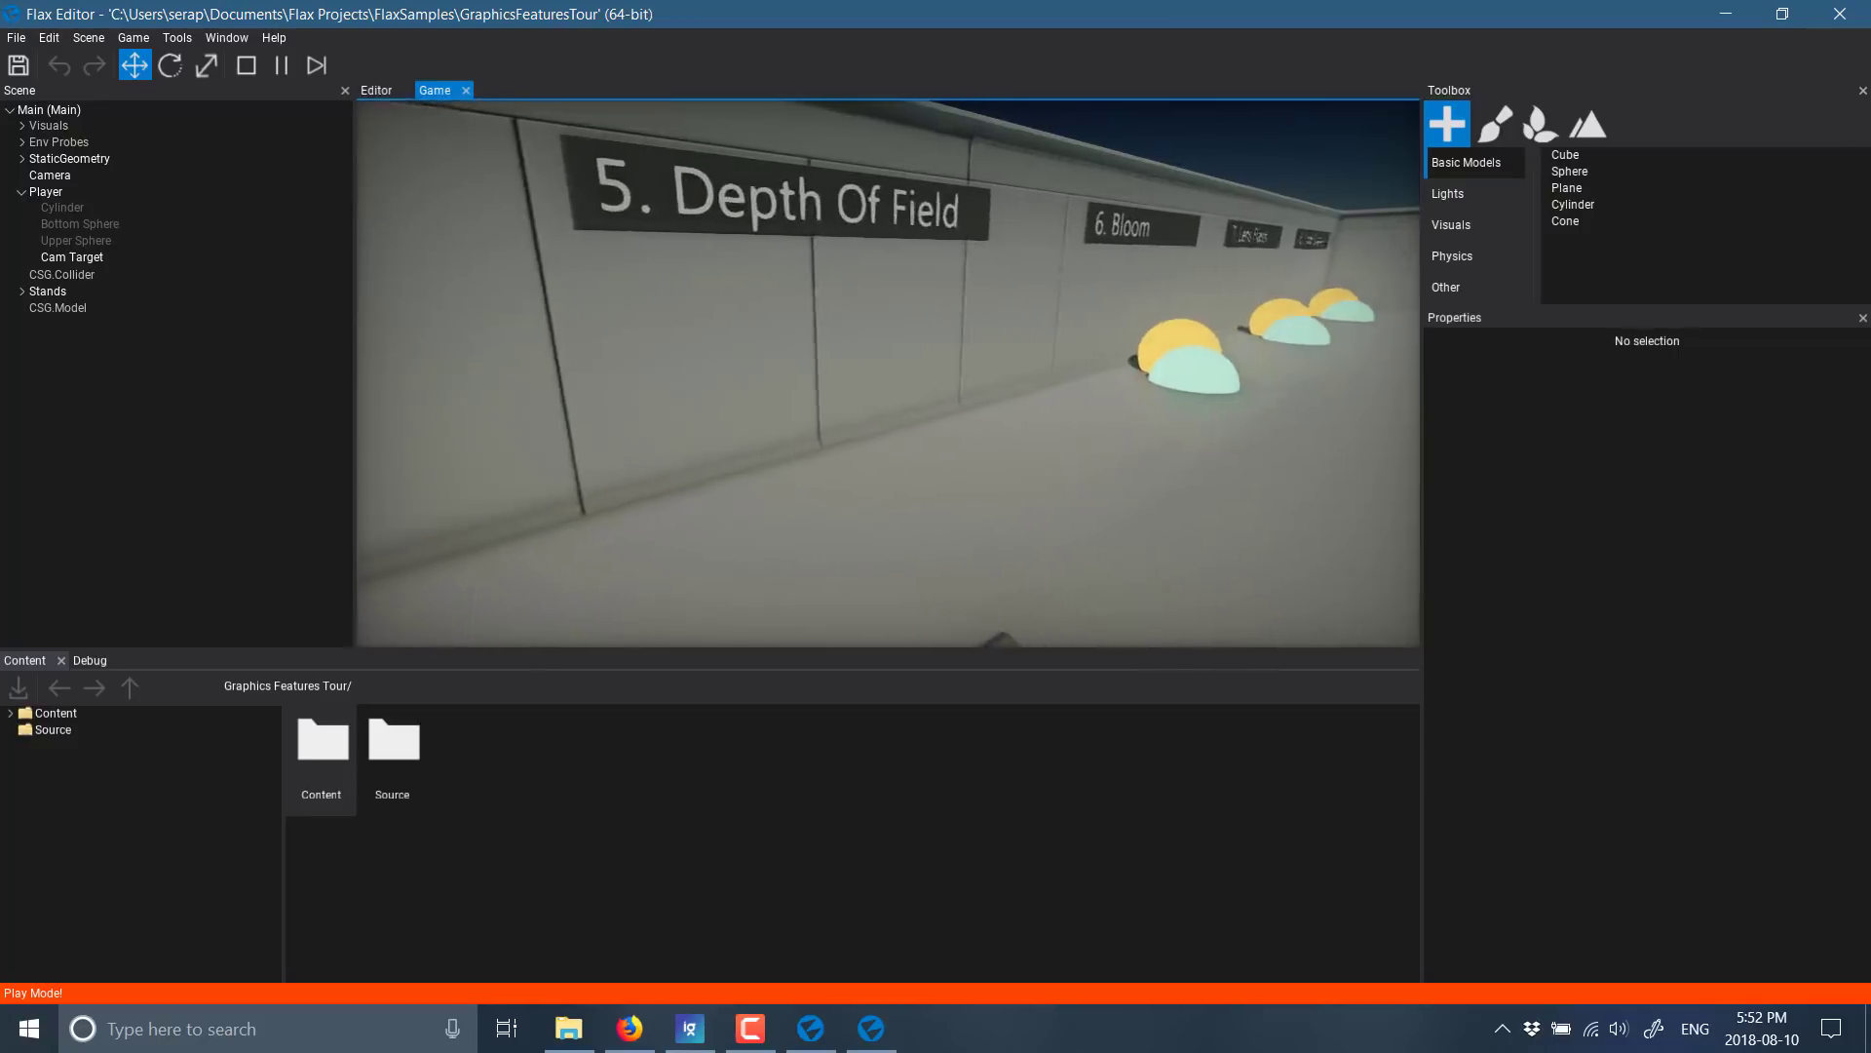
key("w")
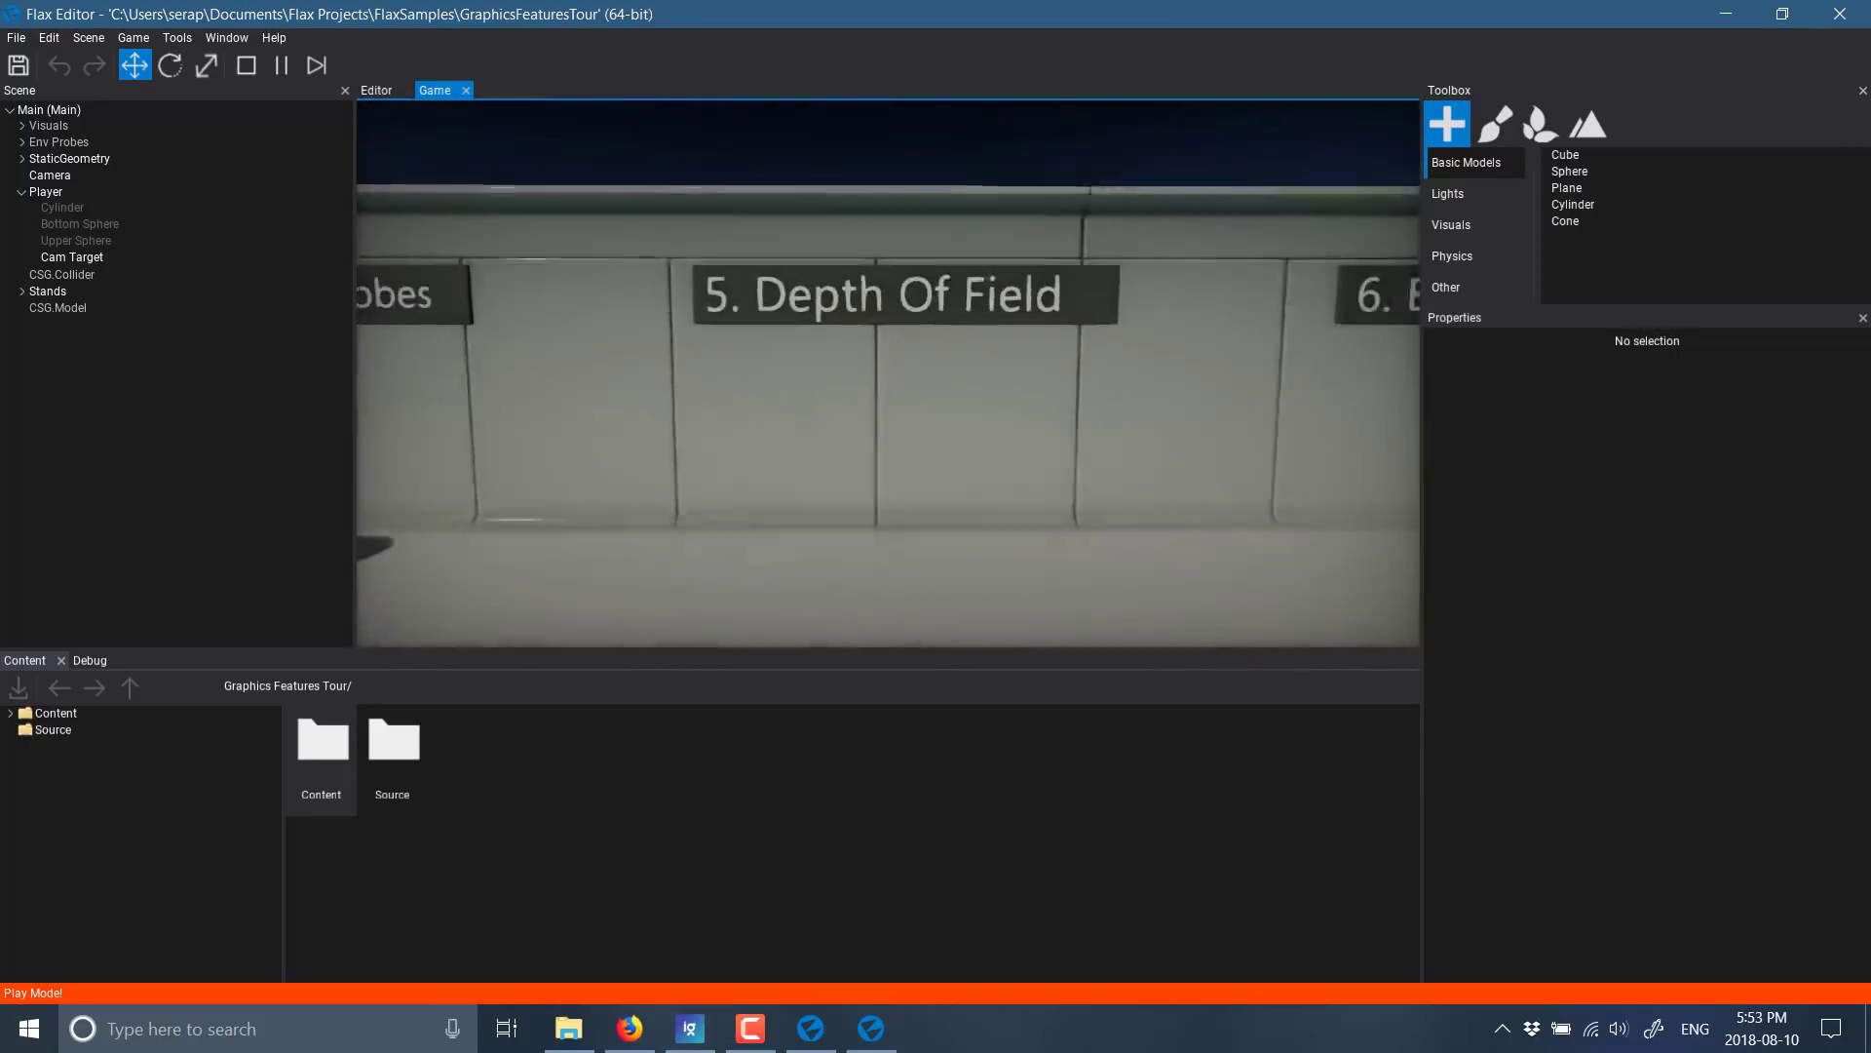
key("w")
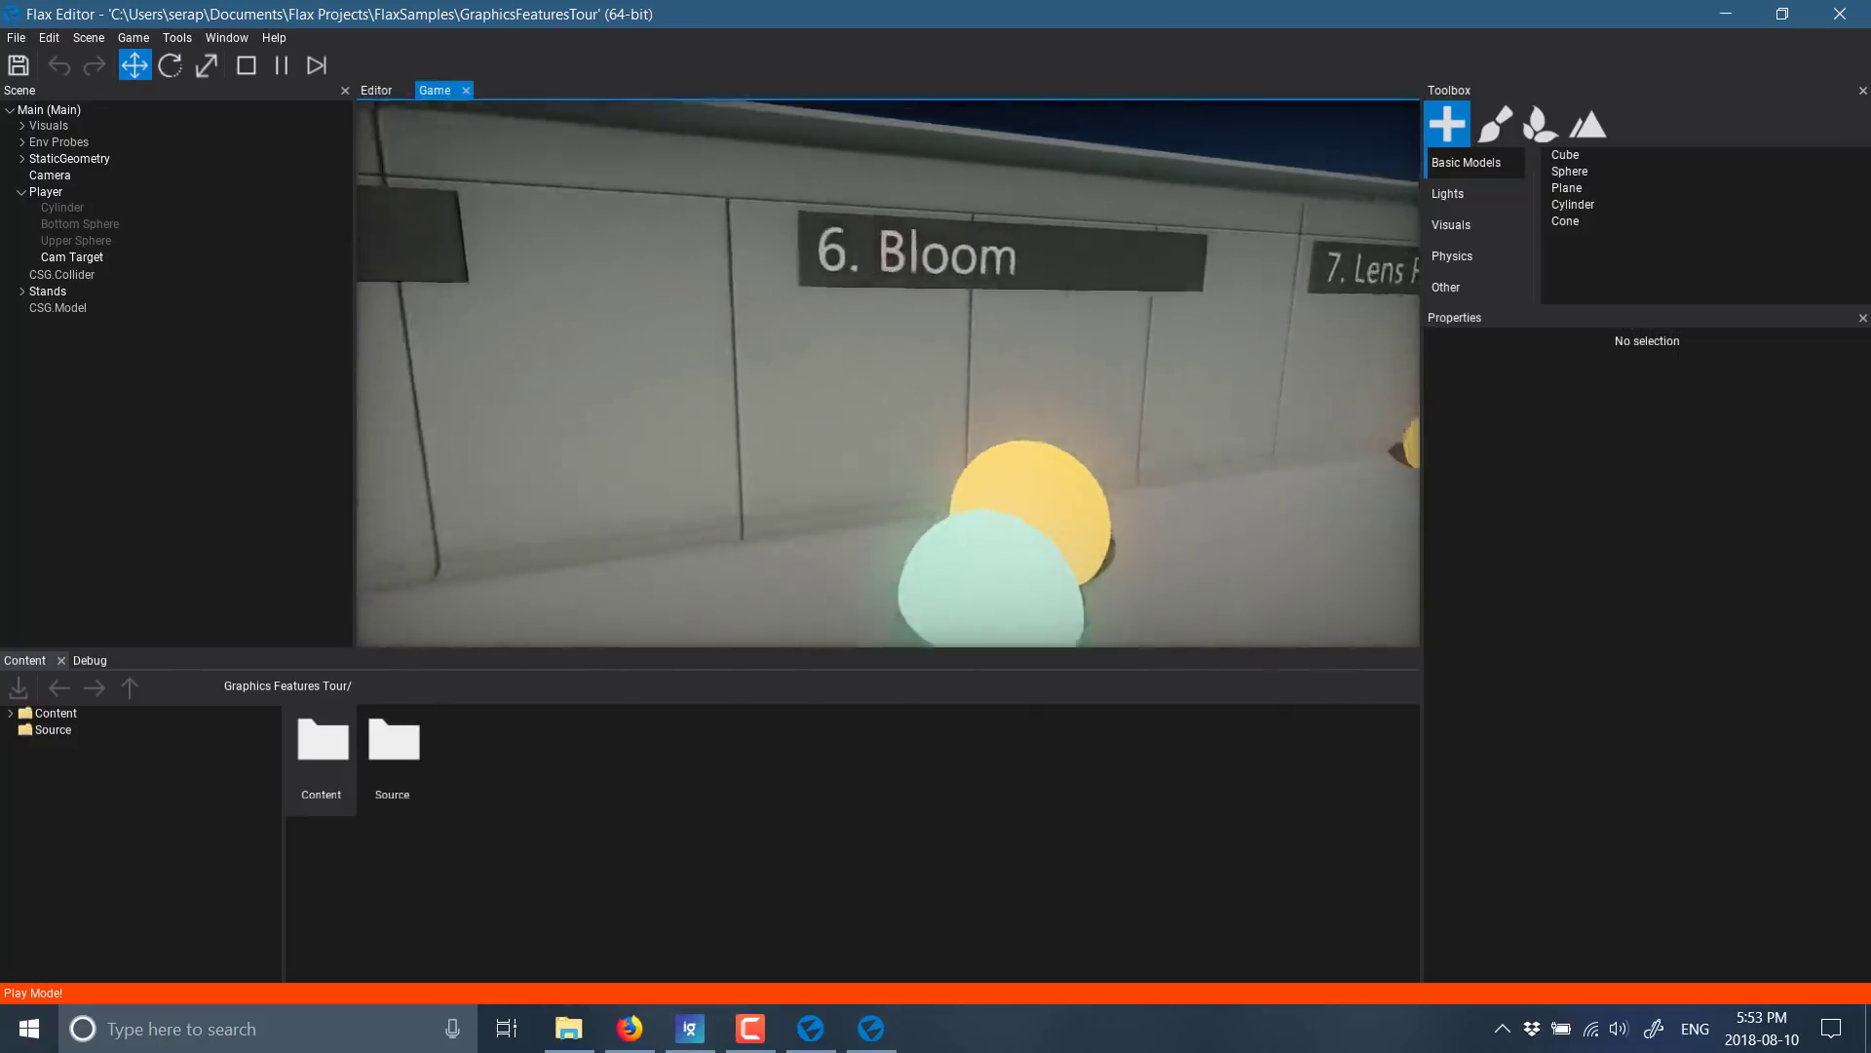
key("w")
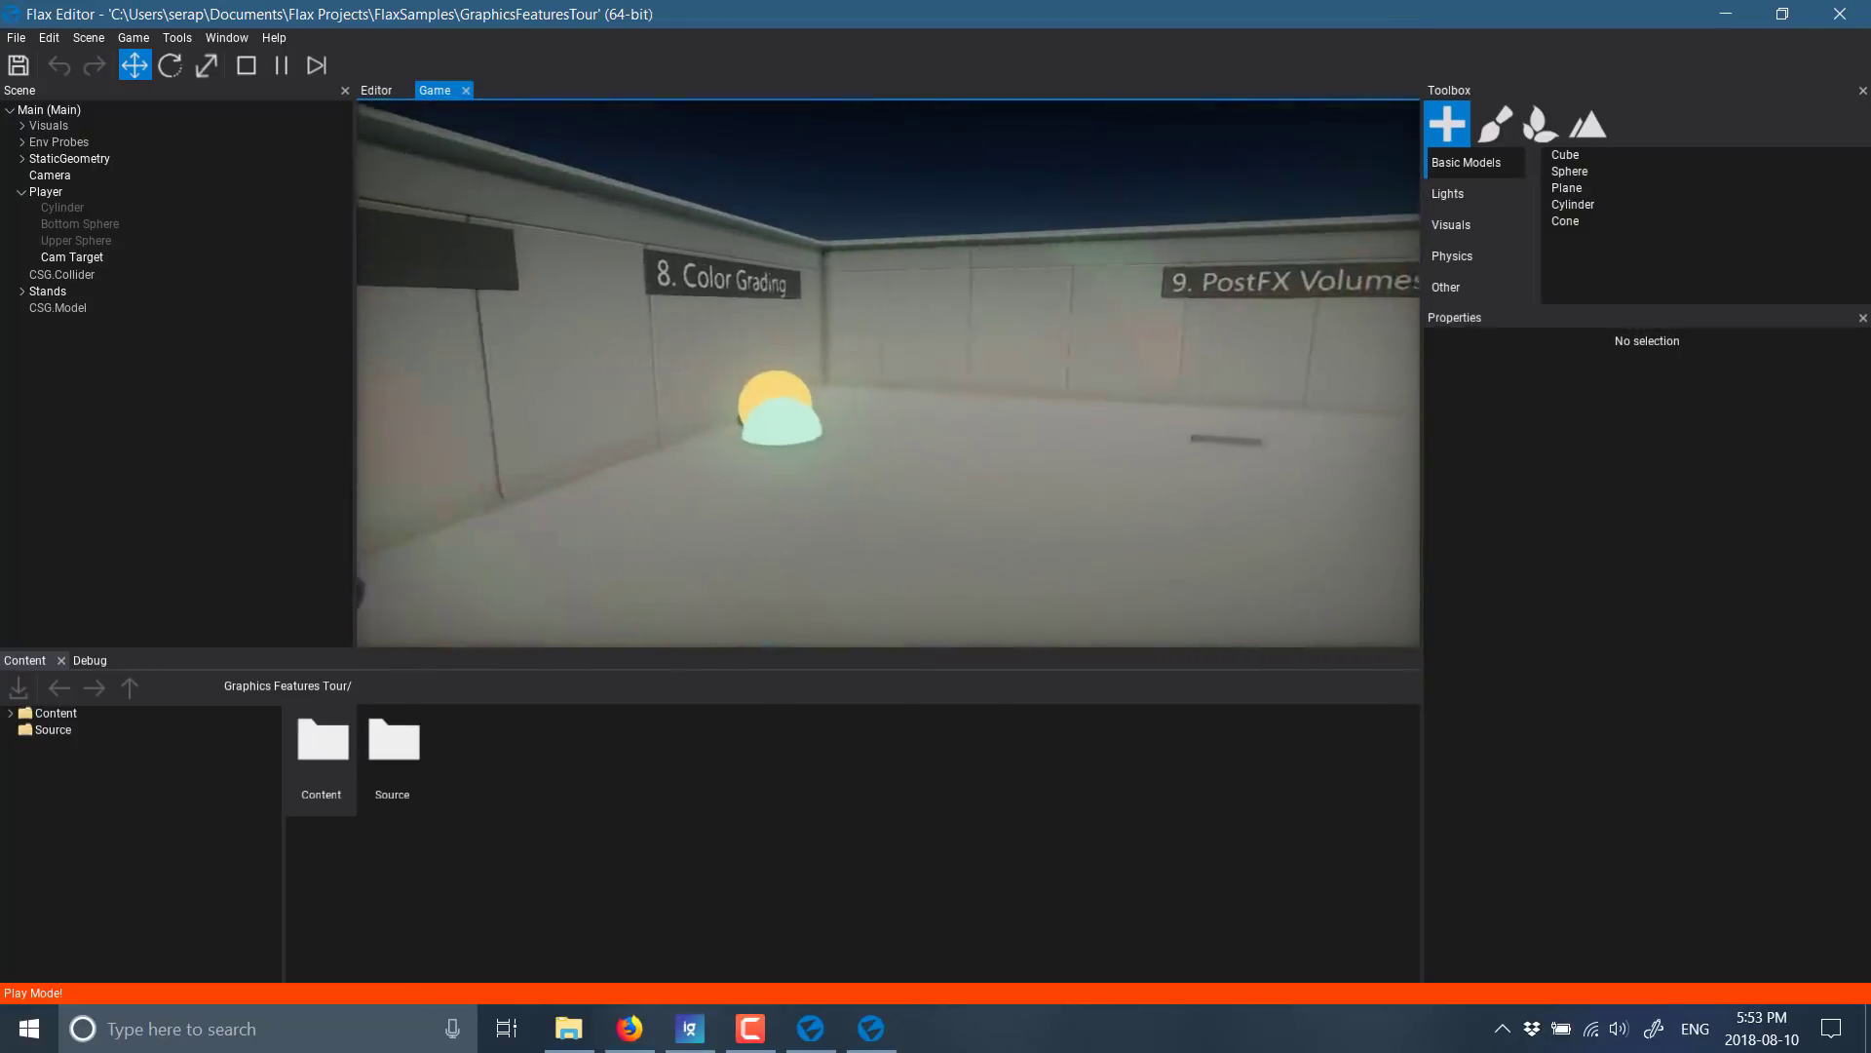
key("w")
key("w")
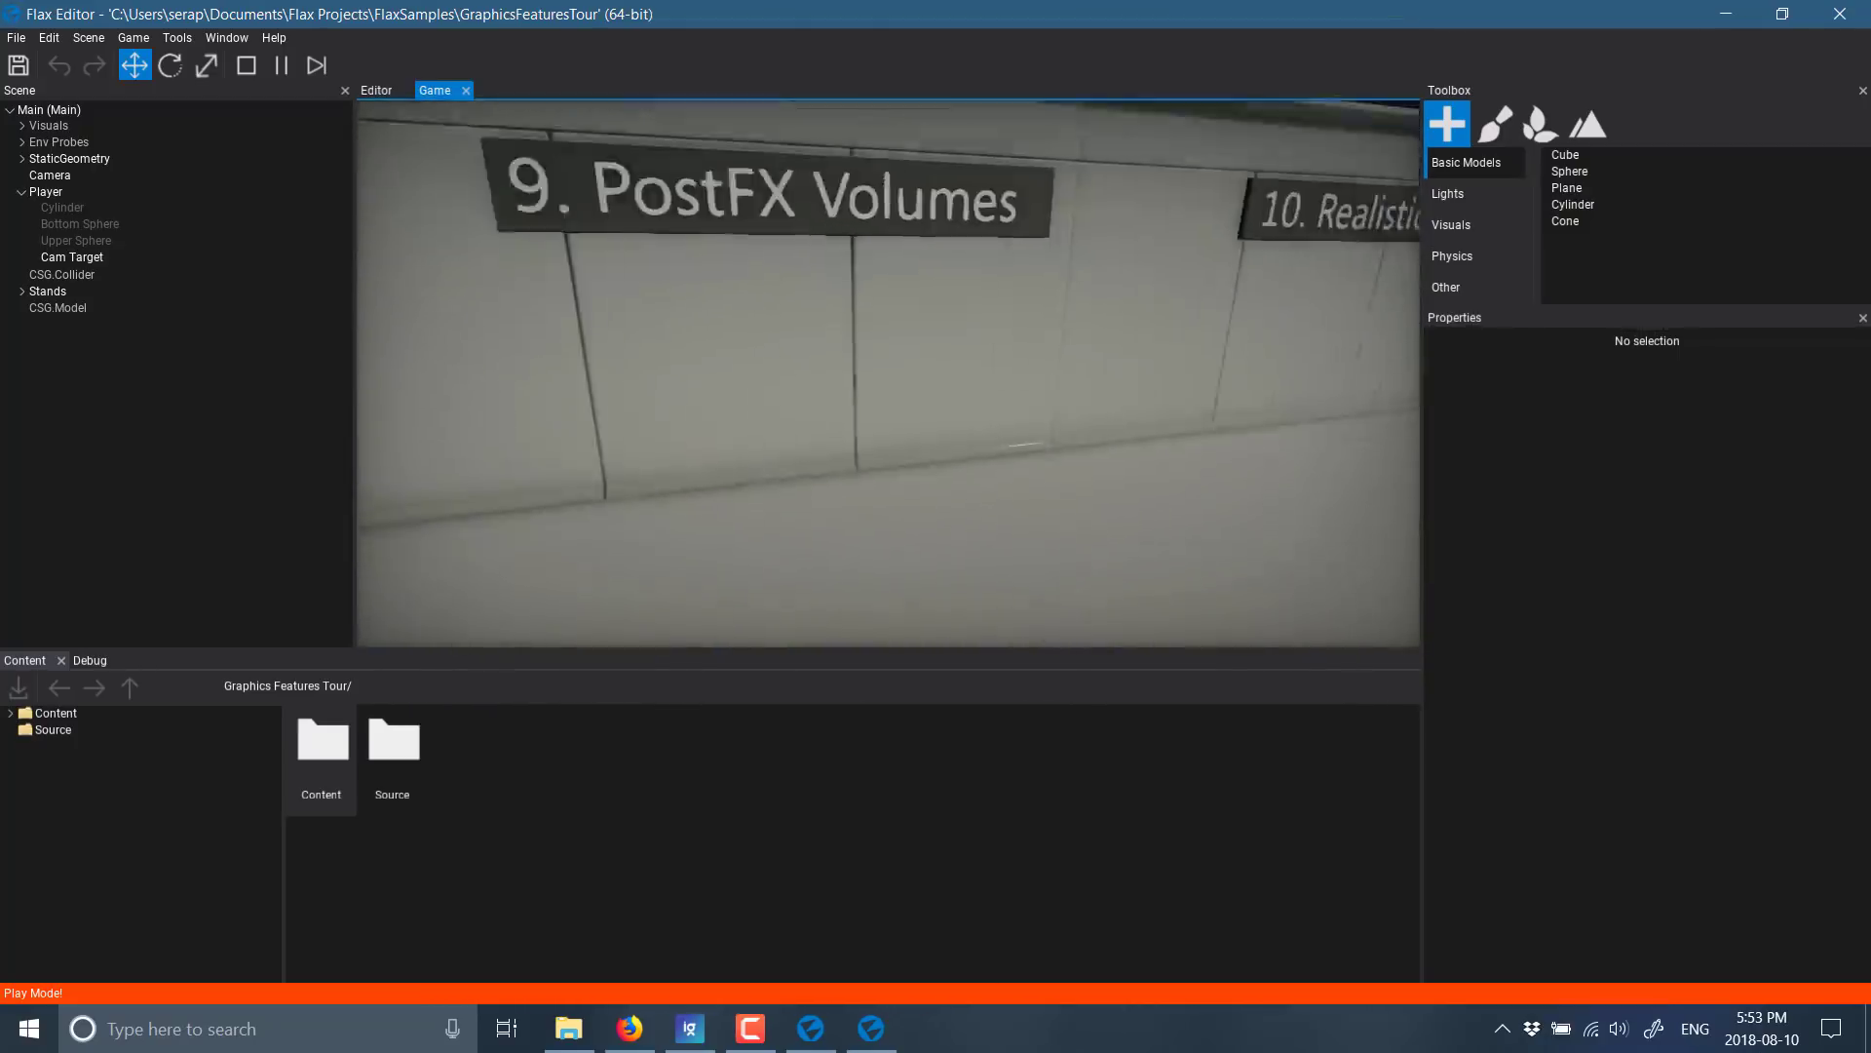
key("w")
key("s")
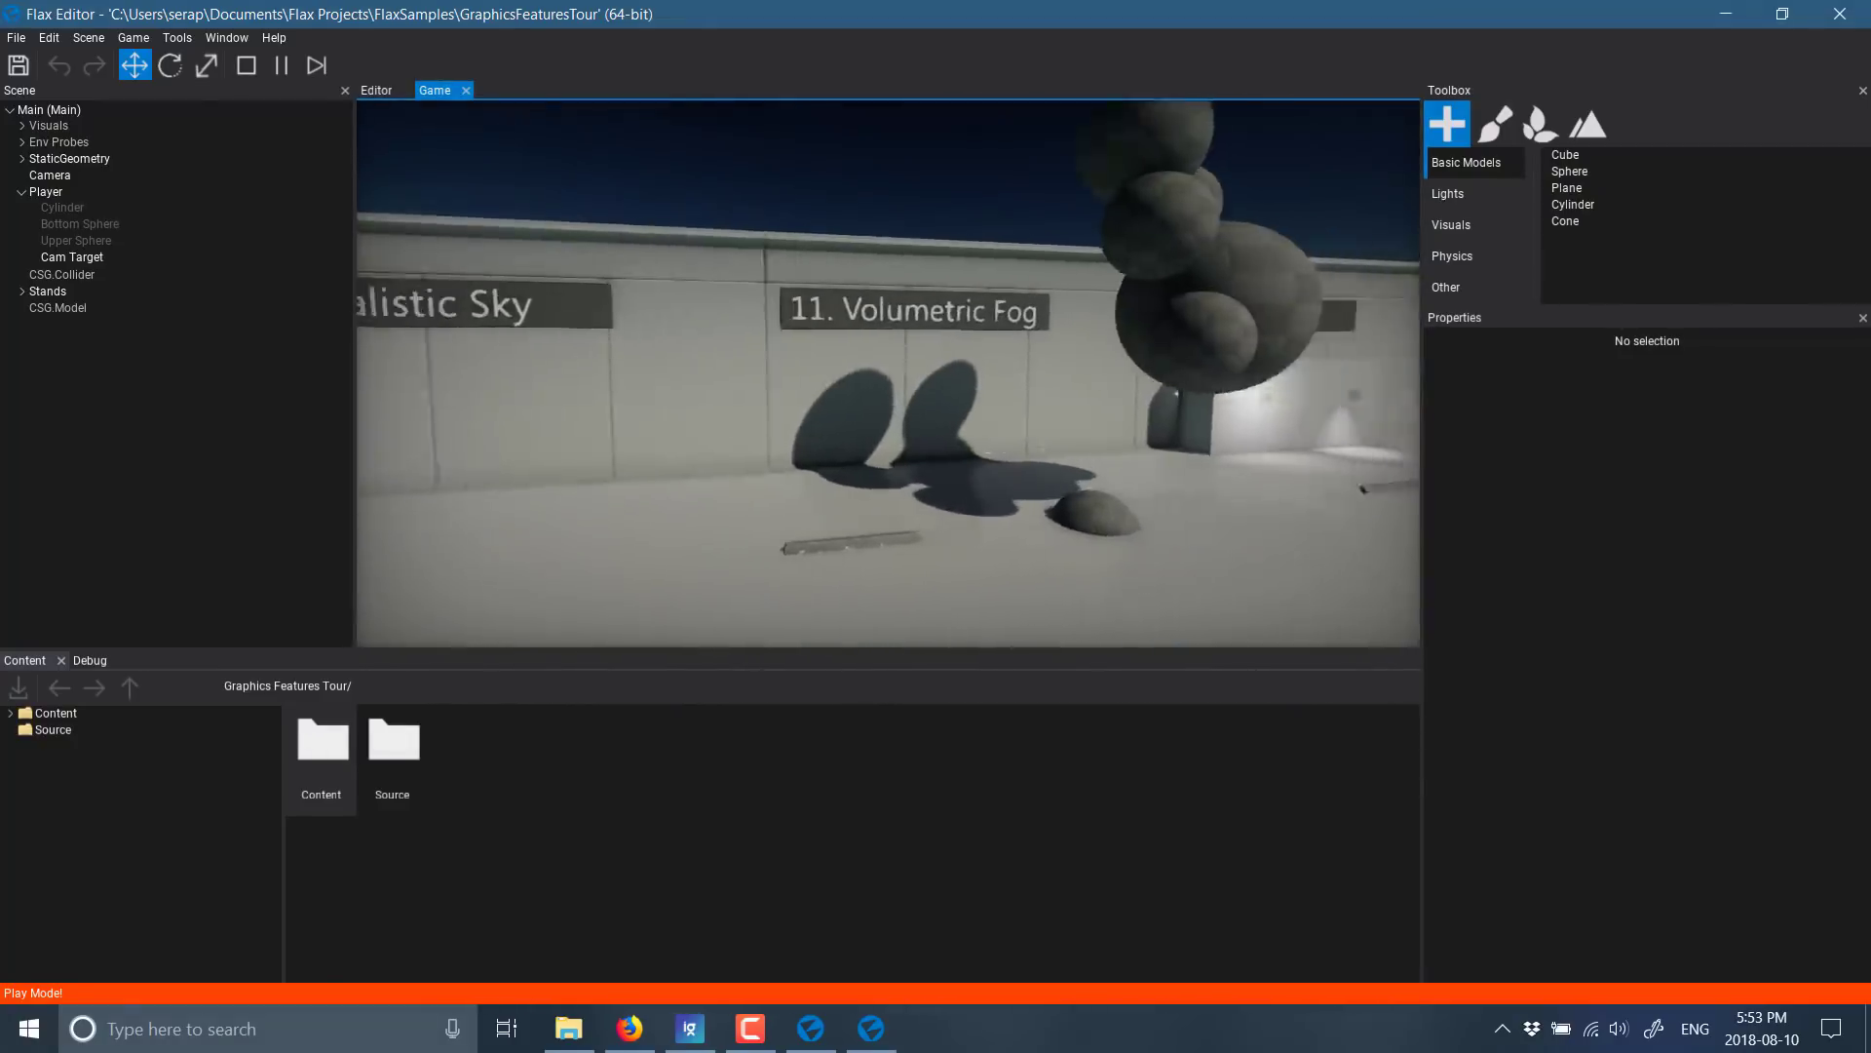
key("w")
key("s")
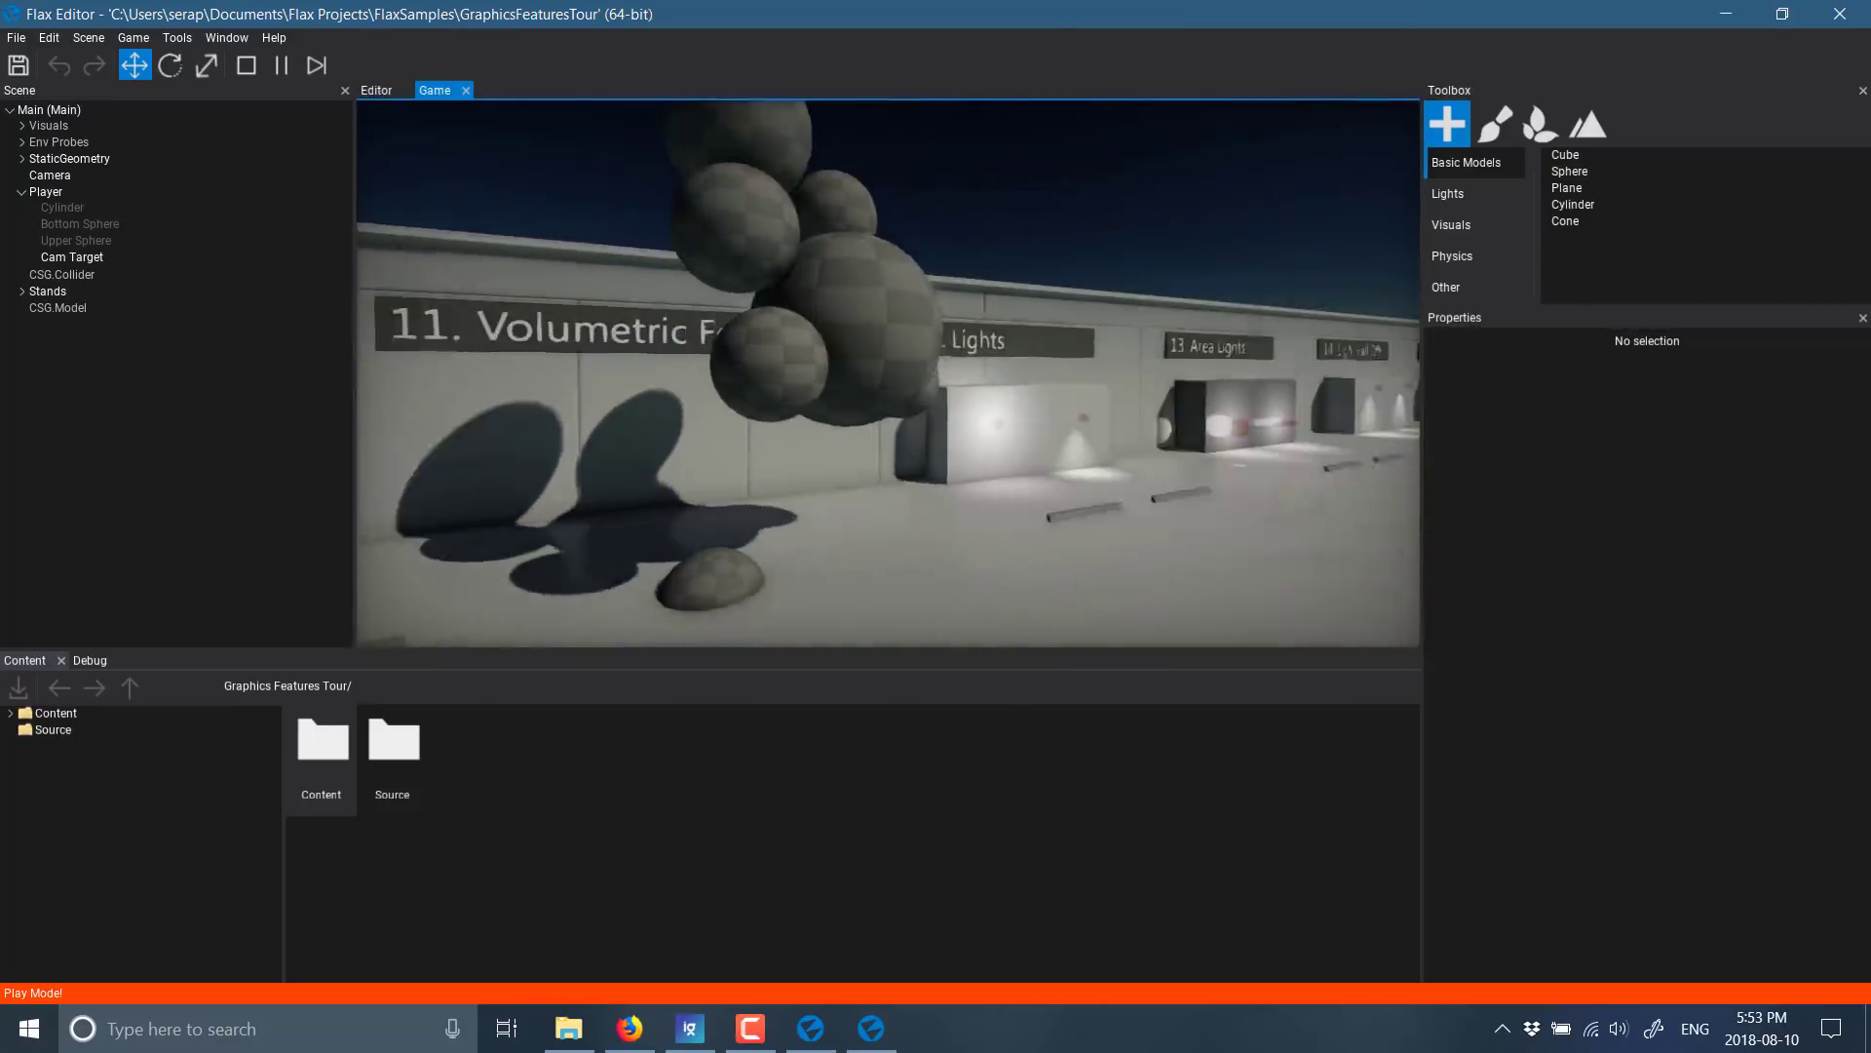
key("w")
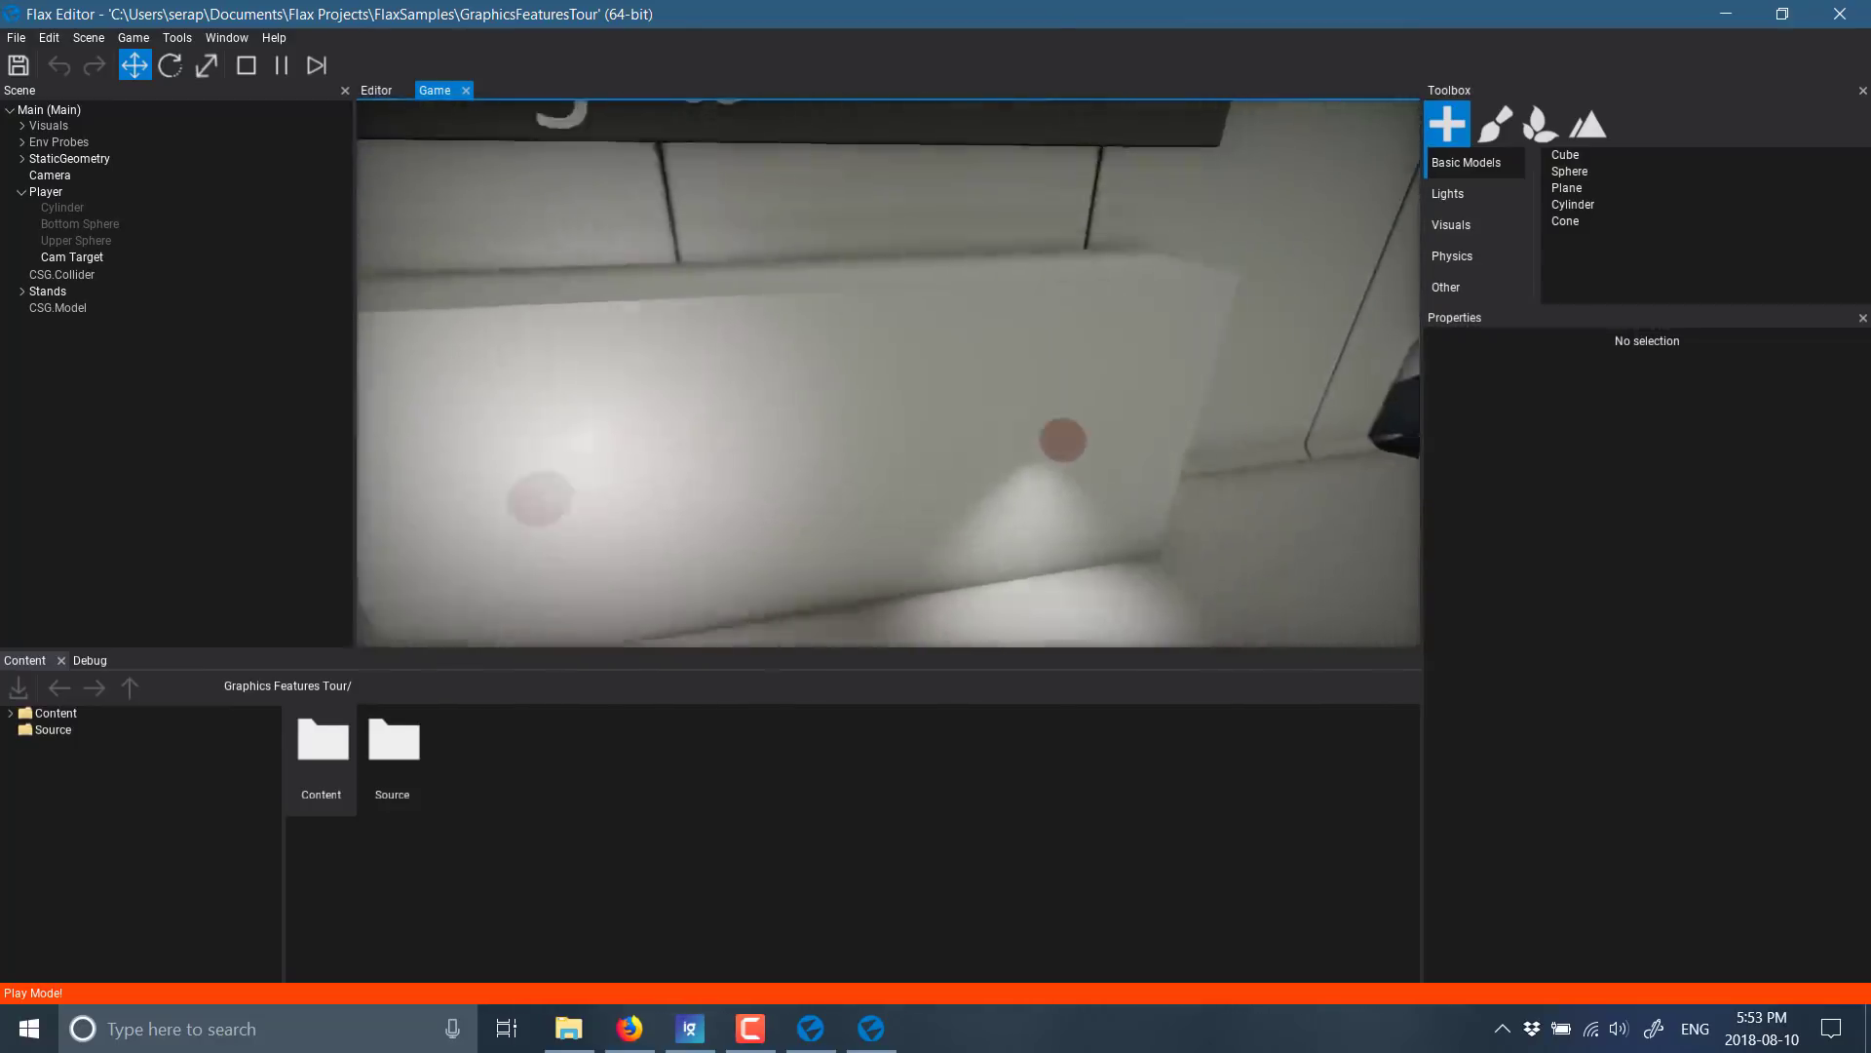
key("s")
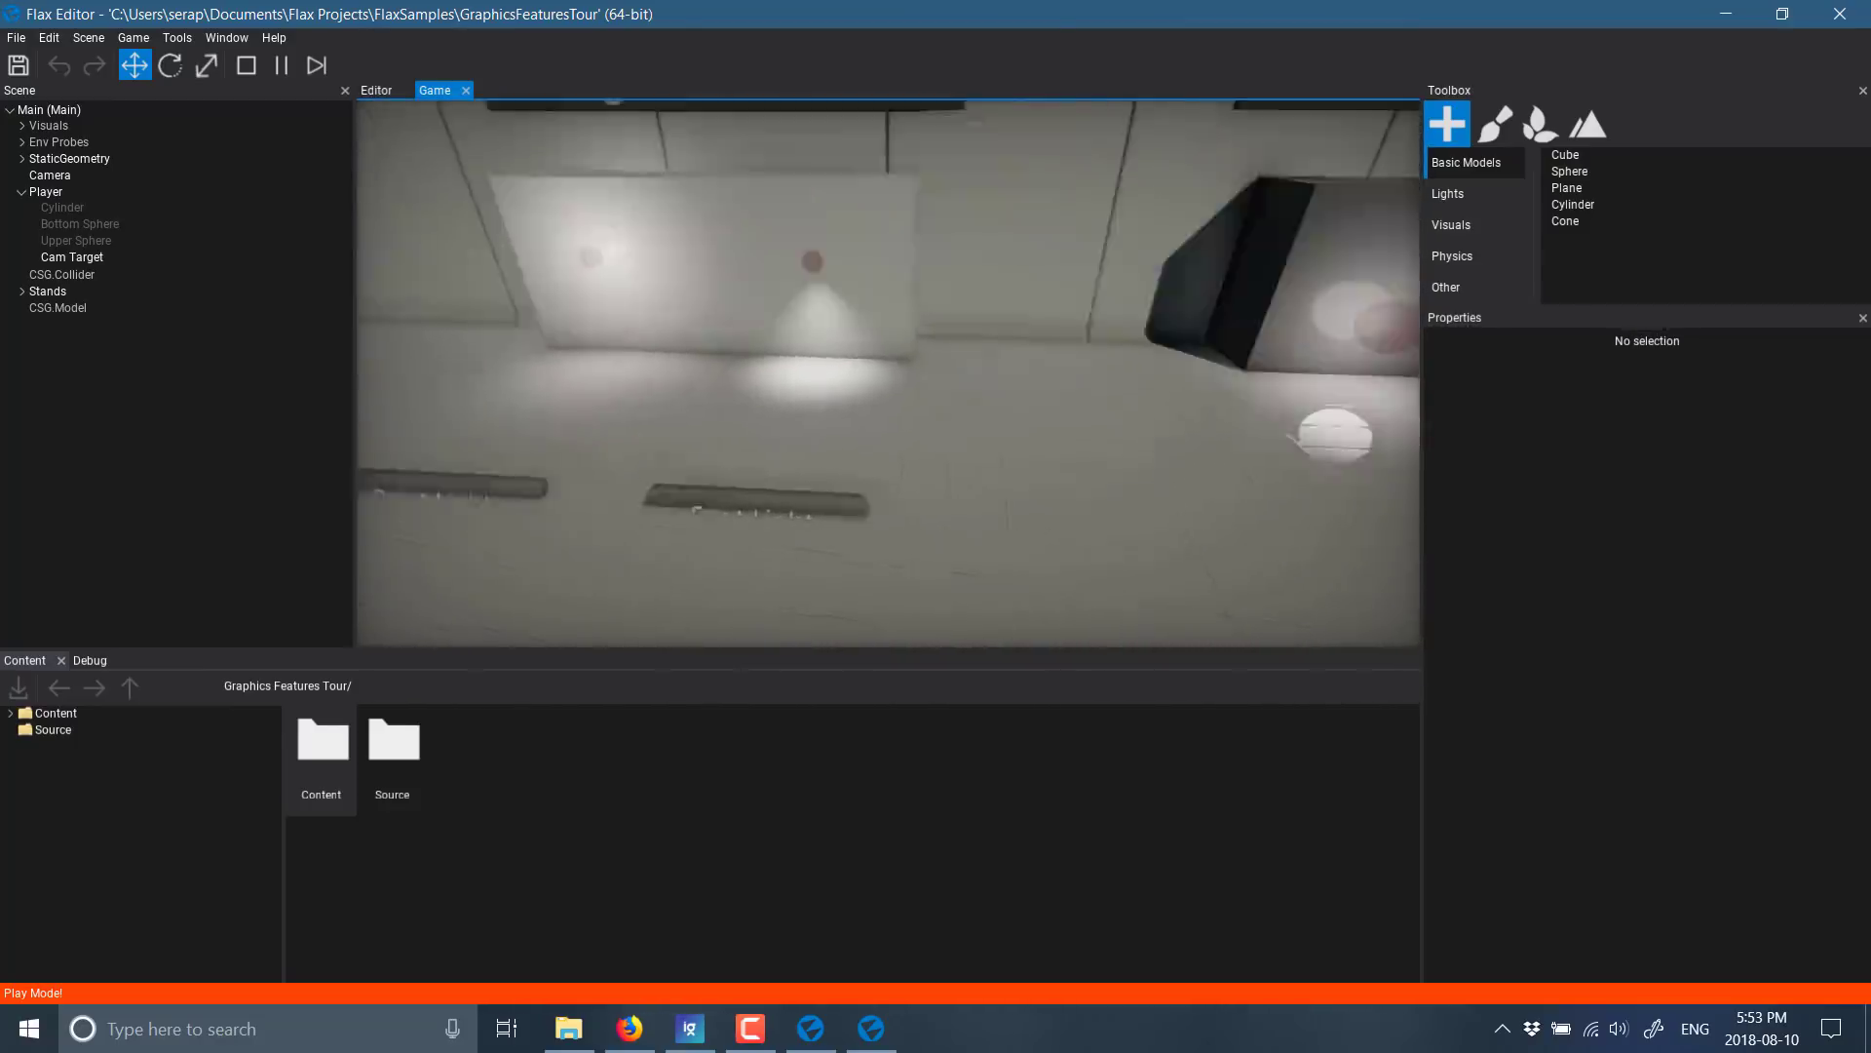
key("d")
key("w")
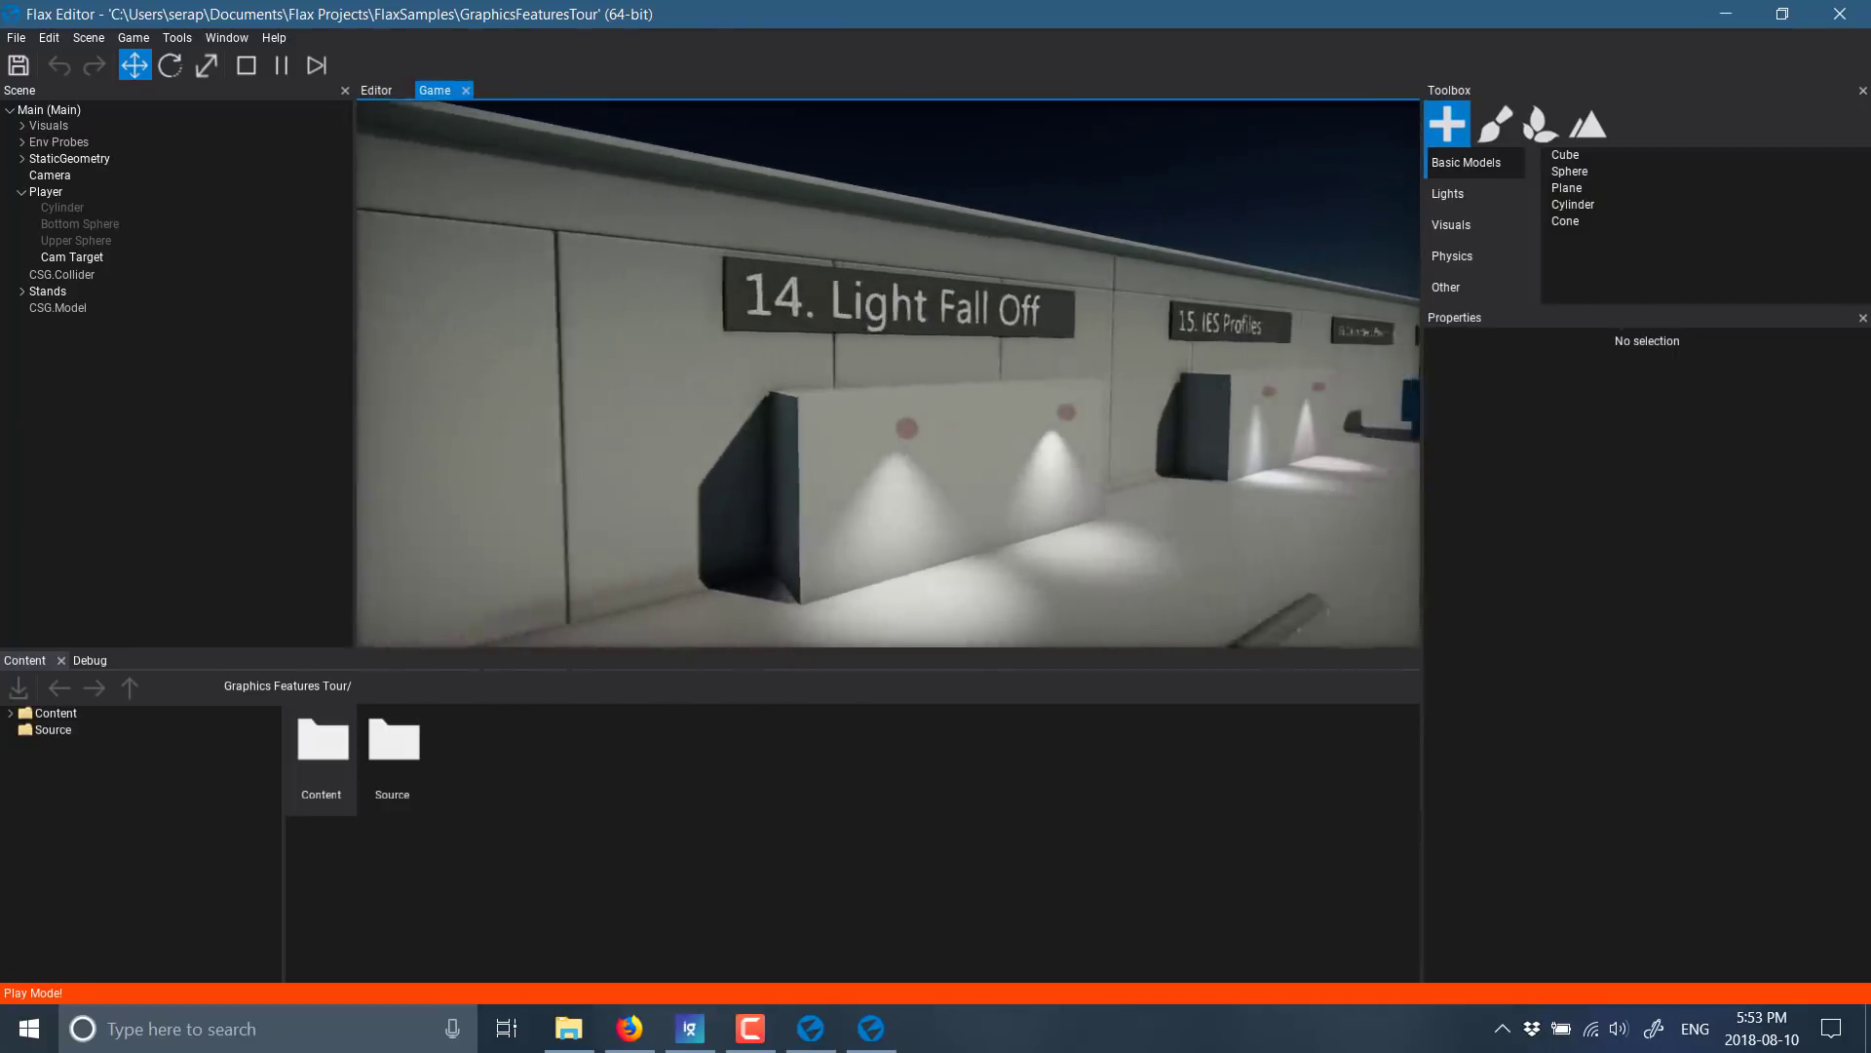
key("w")
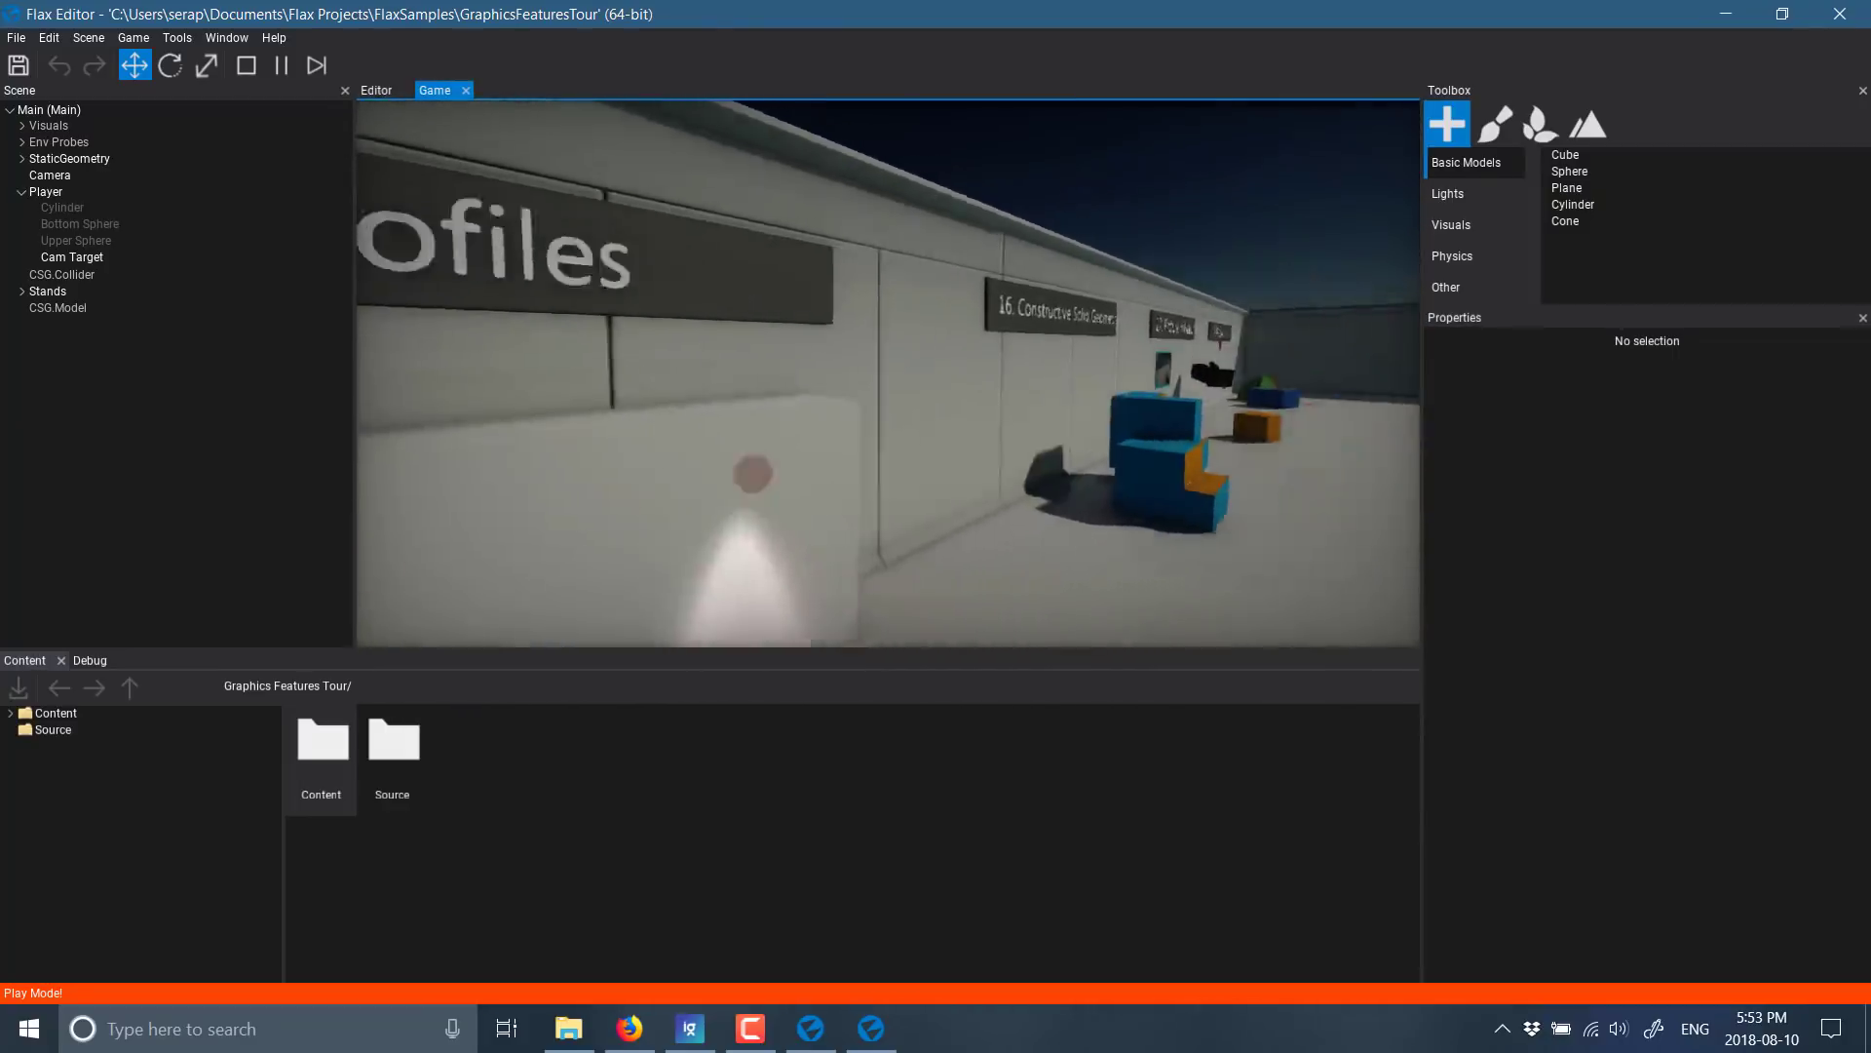
key("w")
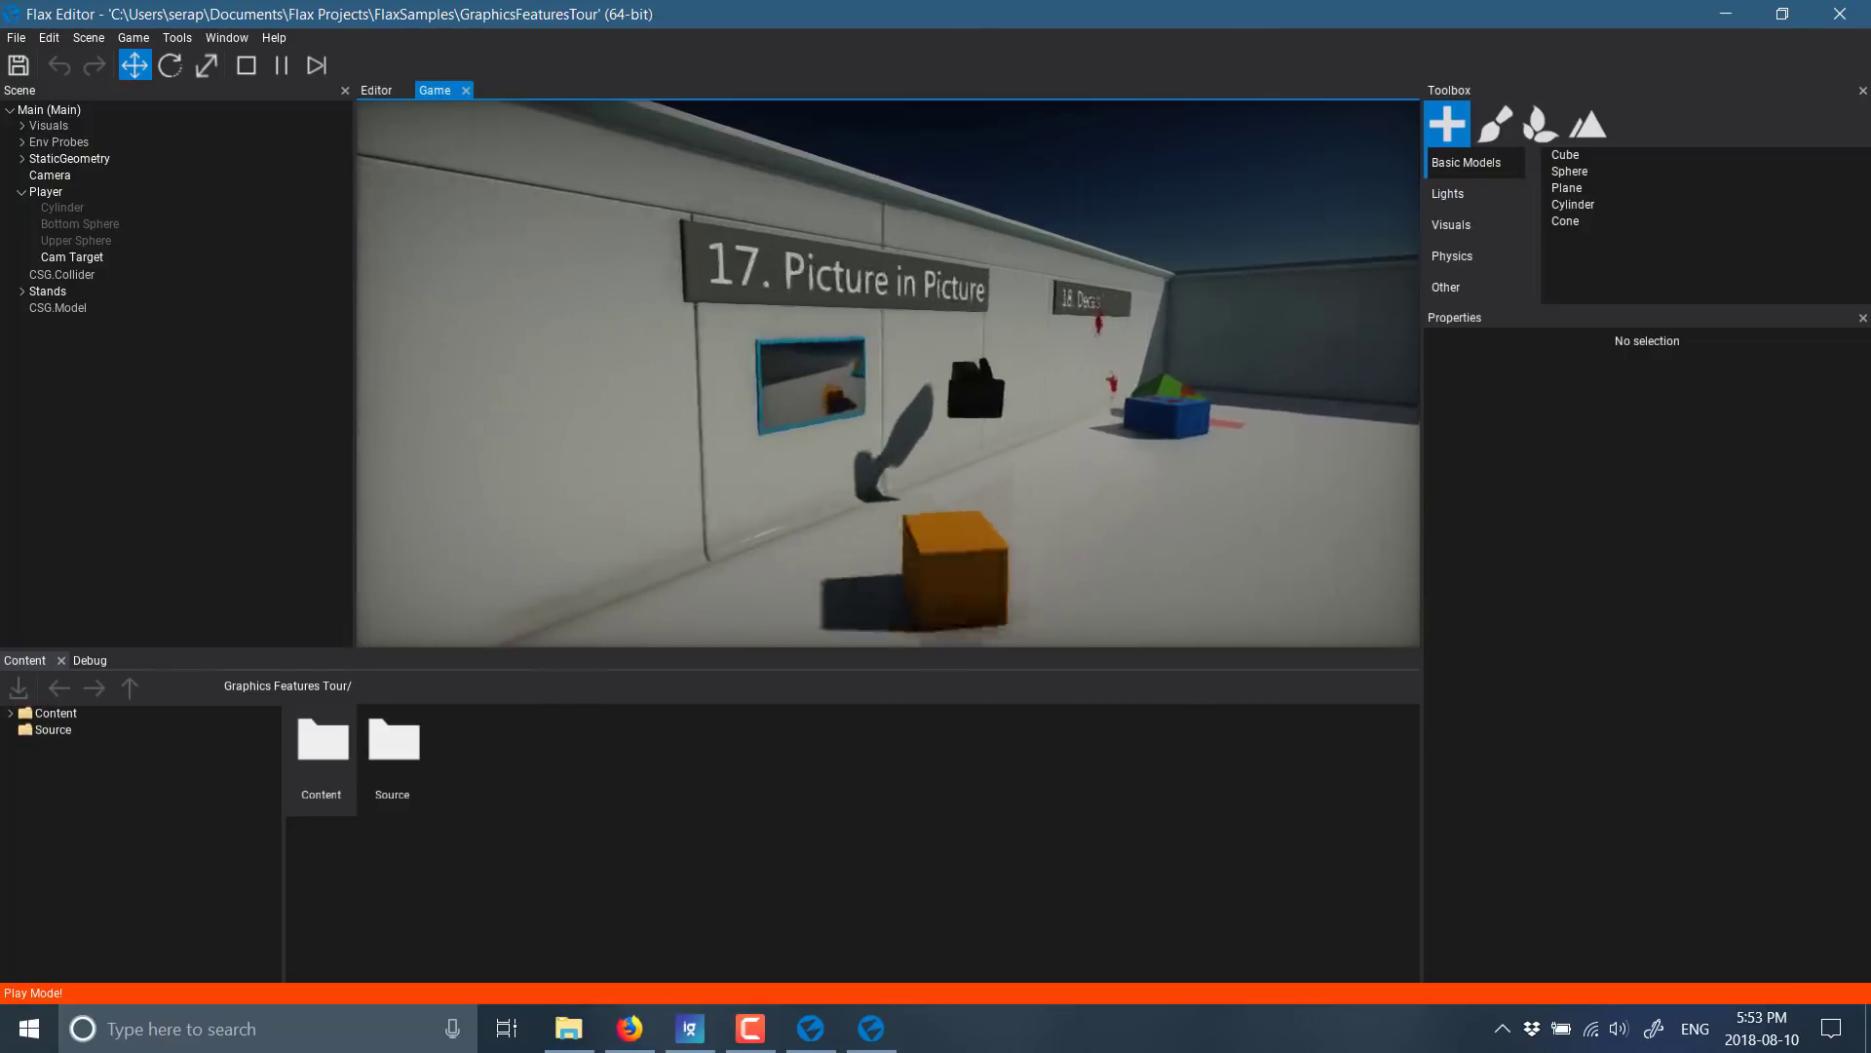
key("w")
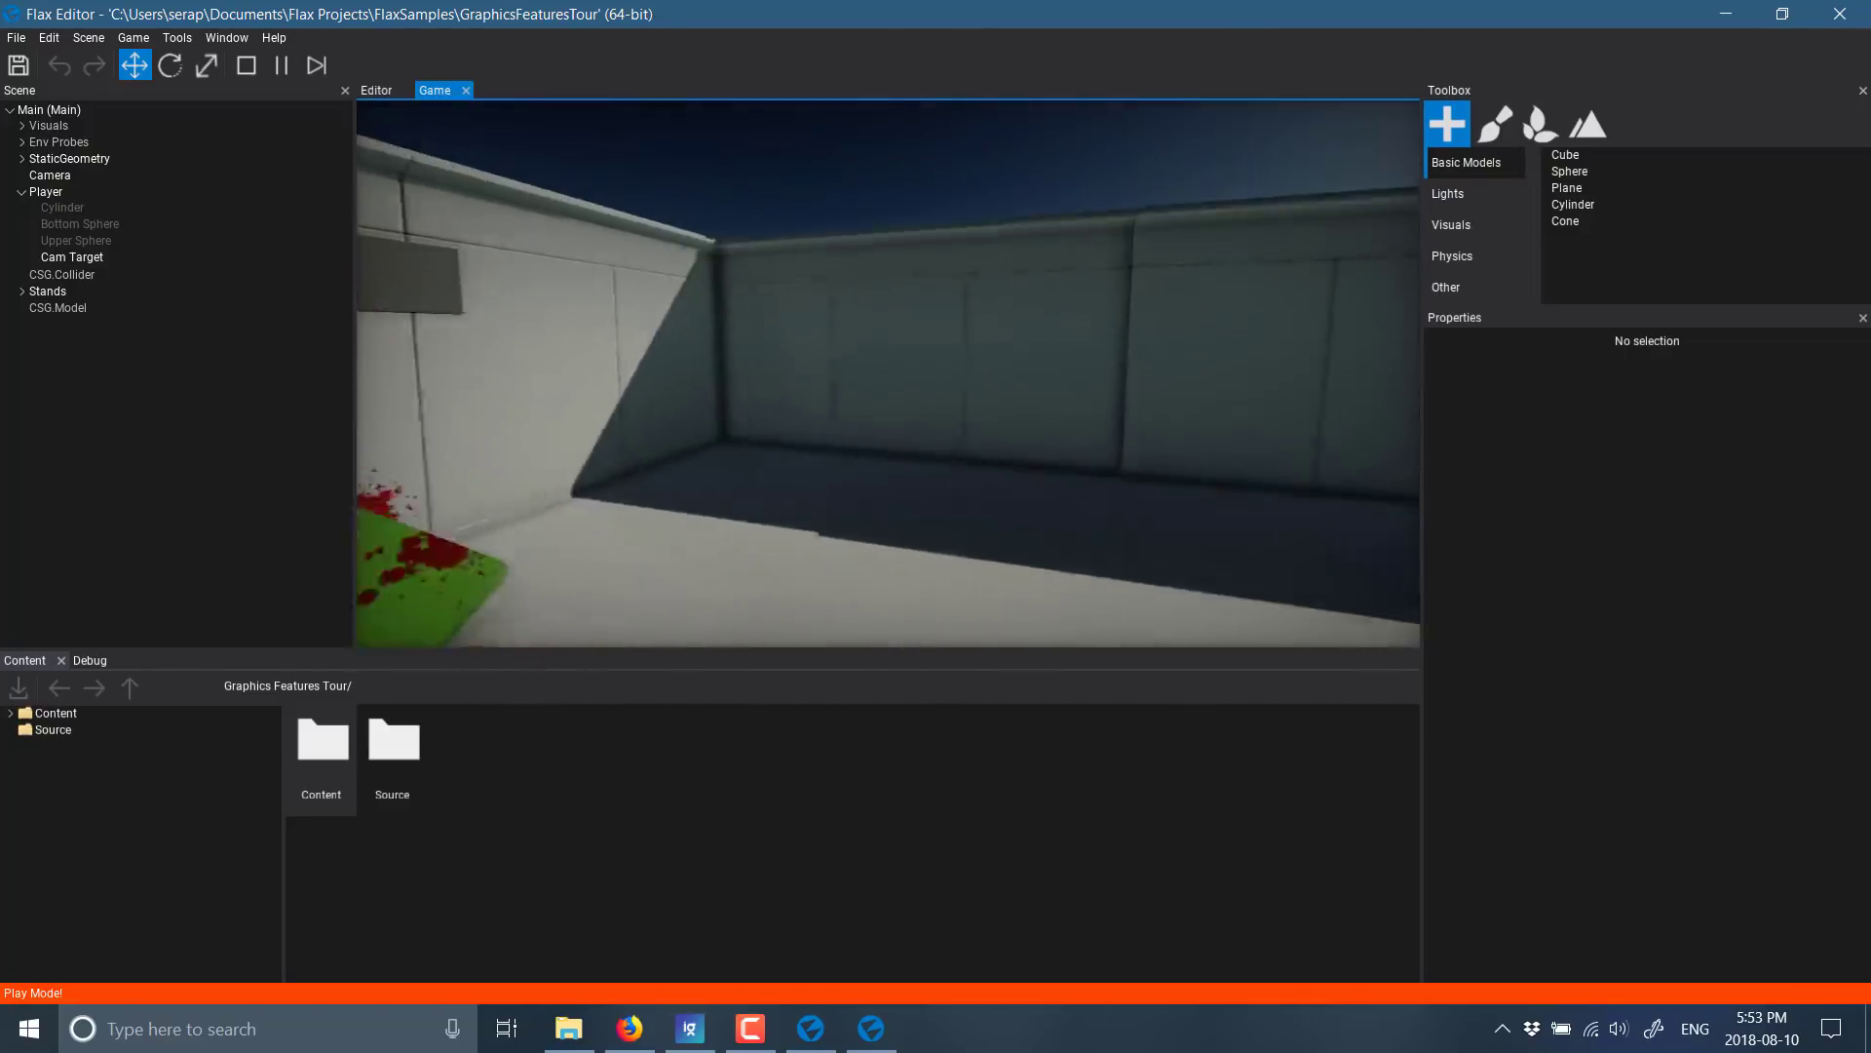
key("w")
key("Escape")
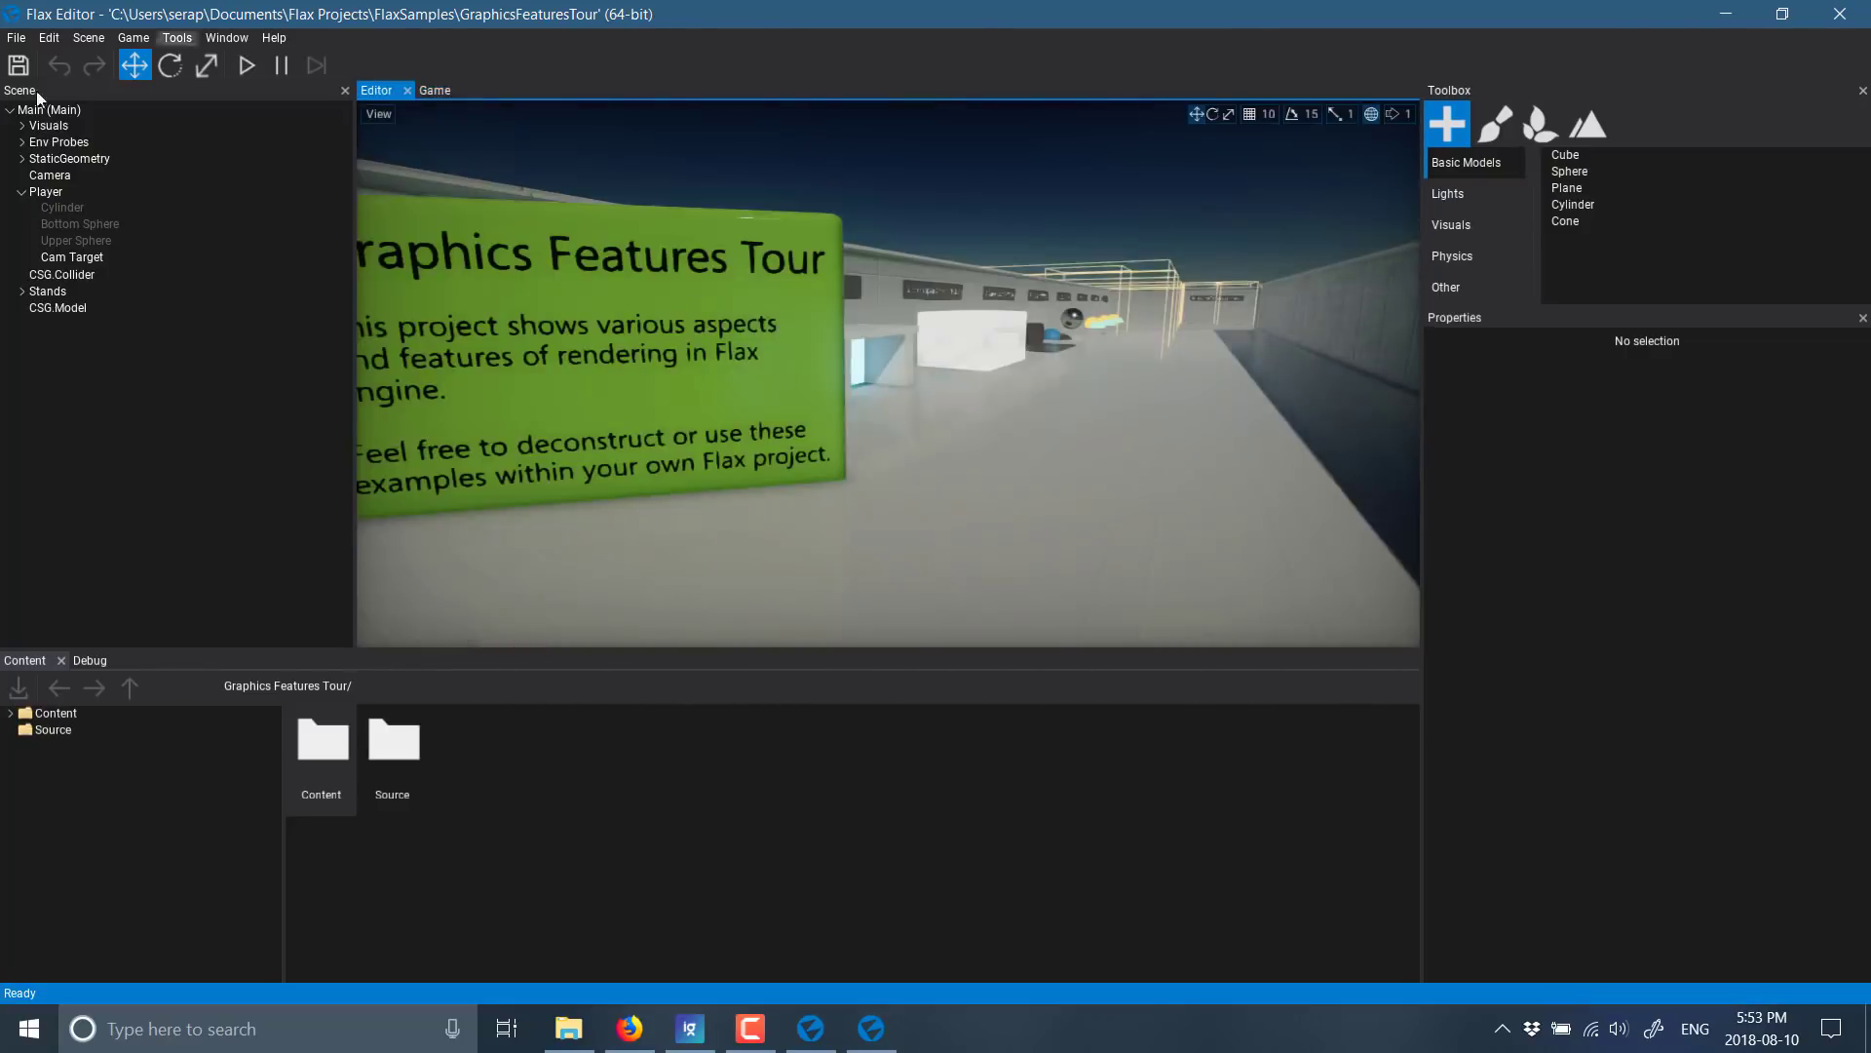
Close the Graphics Features Tour and open the Physics Features Tour sample from its tile menu.
left_click(1839, 13)
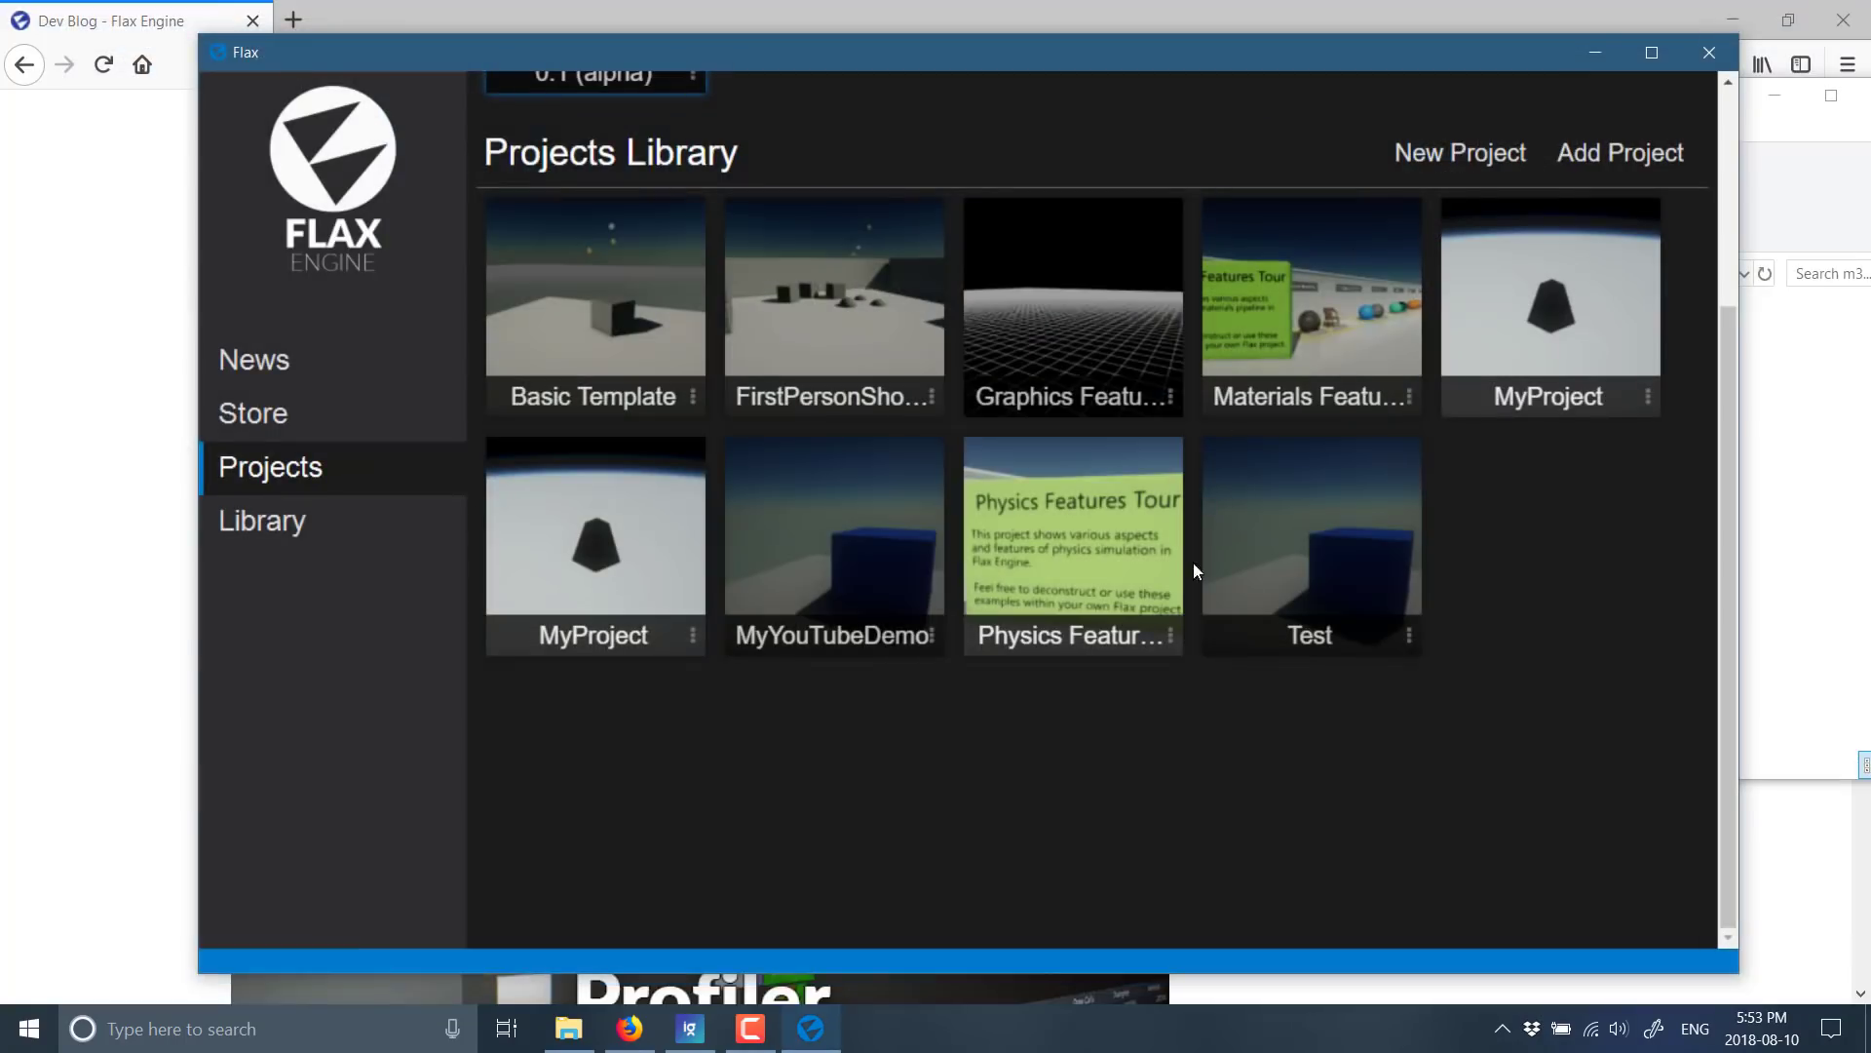
left_click(1170, 635)
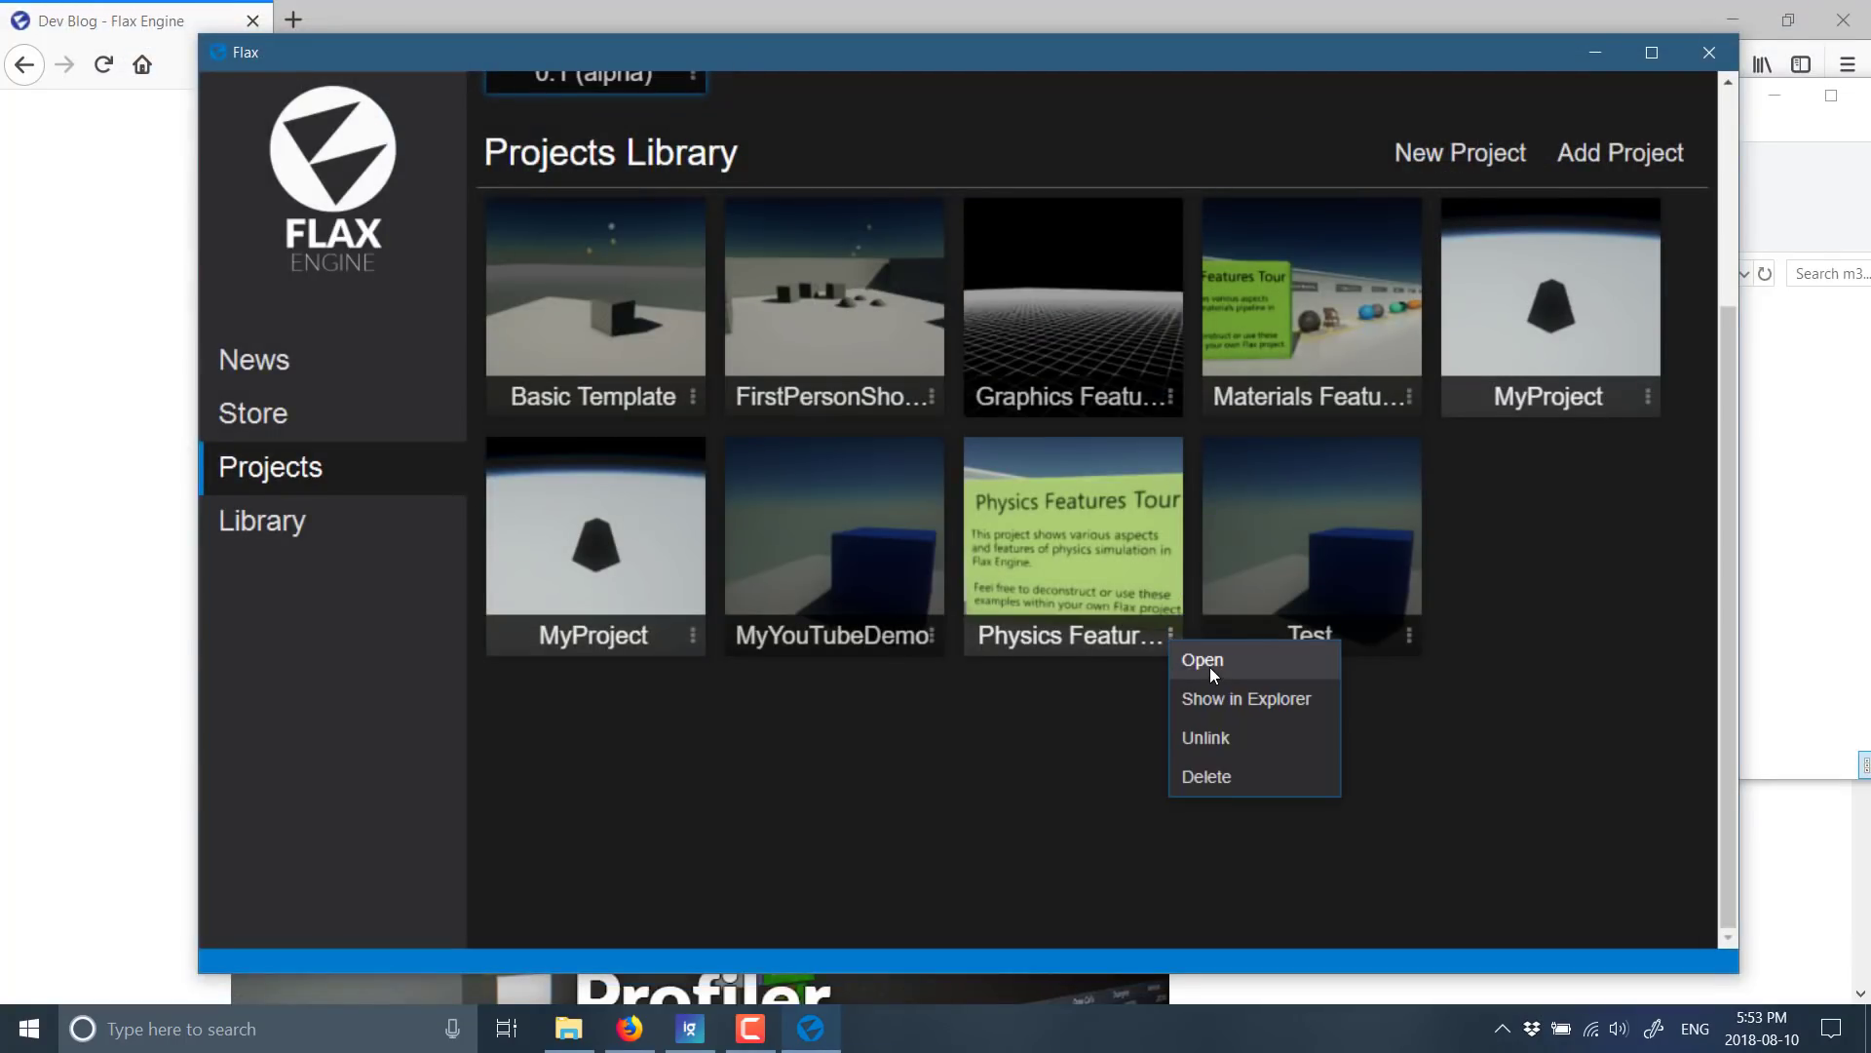
left_click(1209, 667)
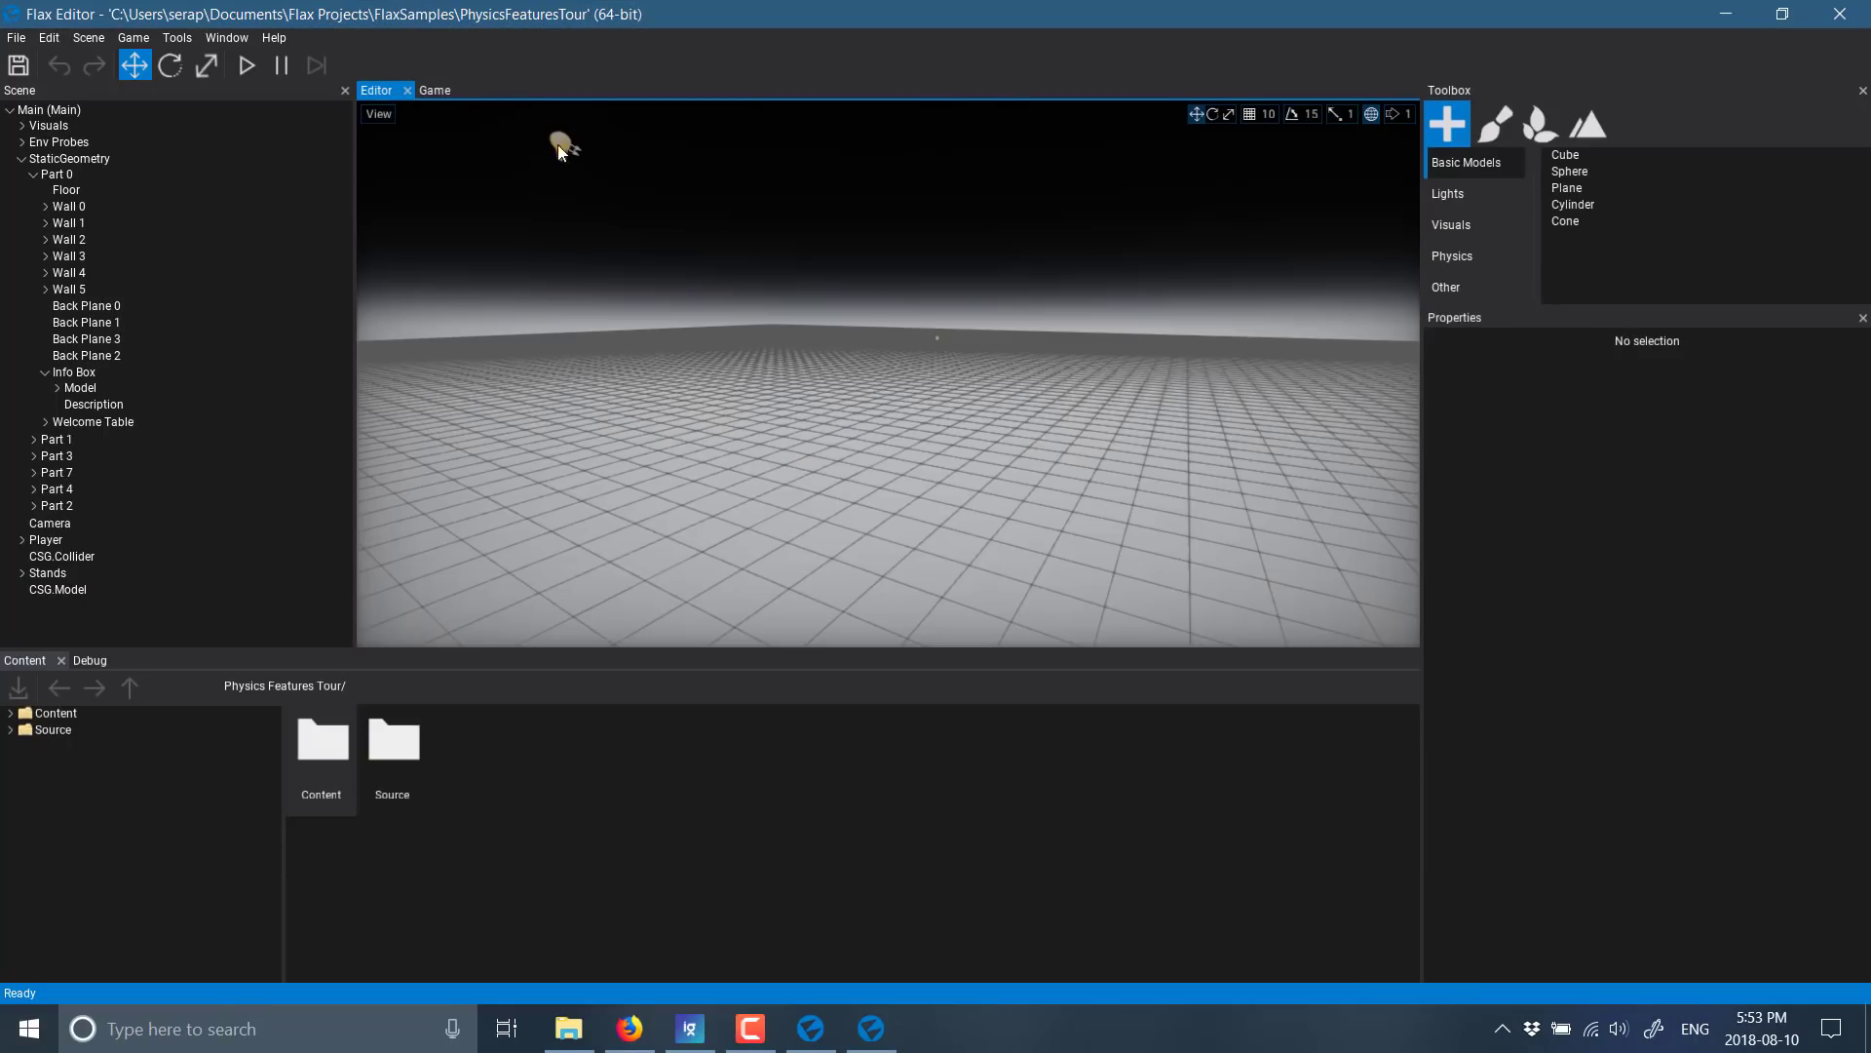
Play the scene and walk past the Rigidbodies, Triggers, Collision Events and Physical Materials exhibits.
left_click(247, 66)
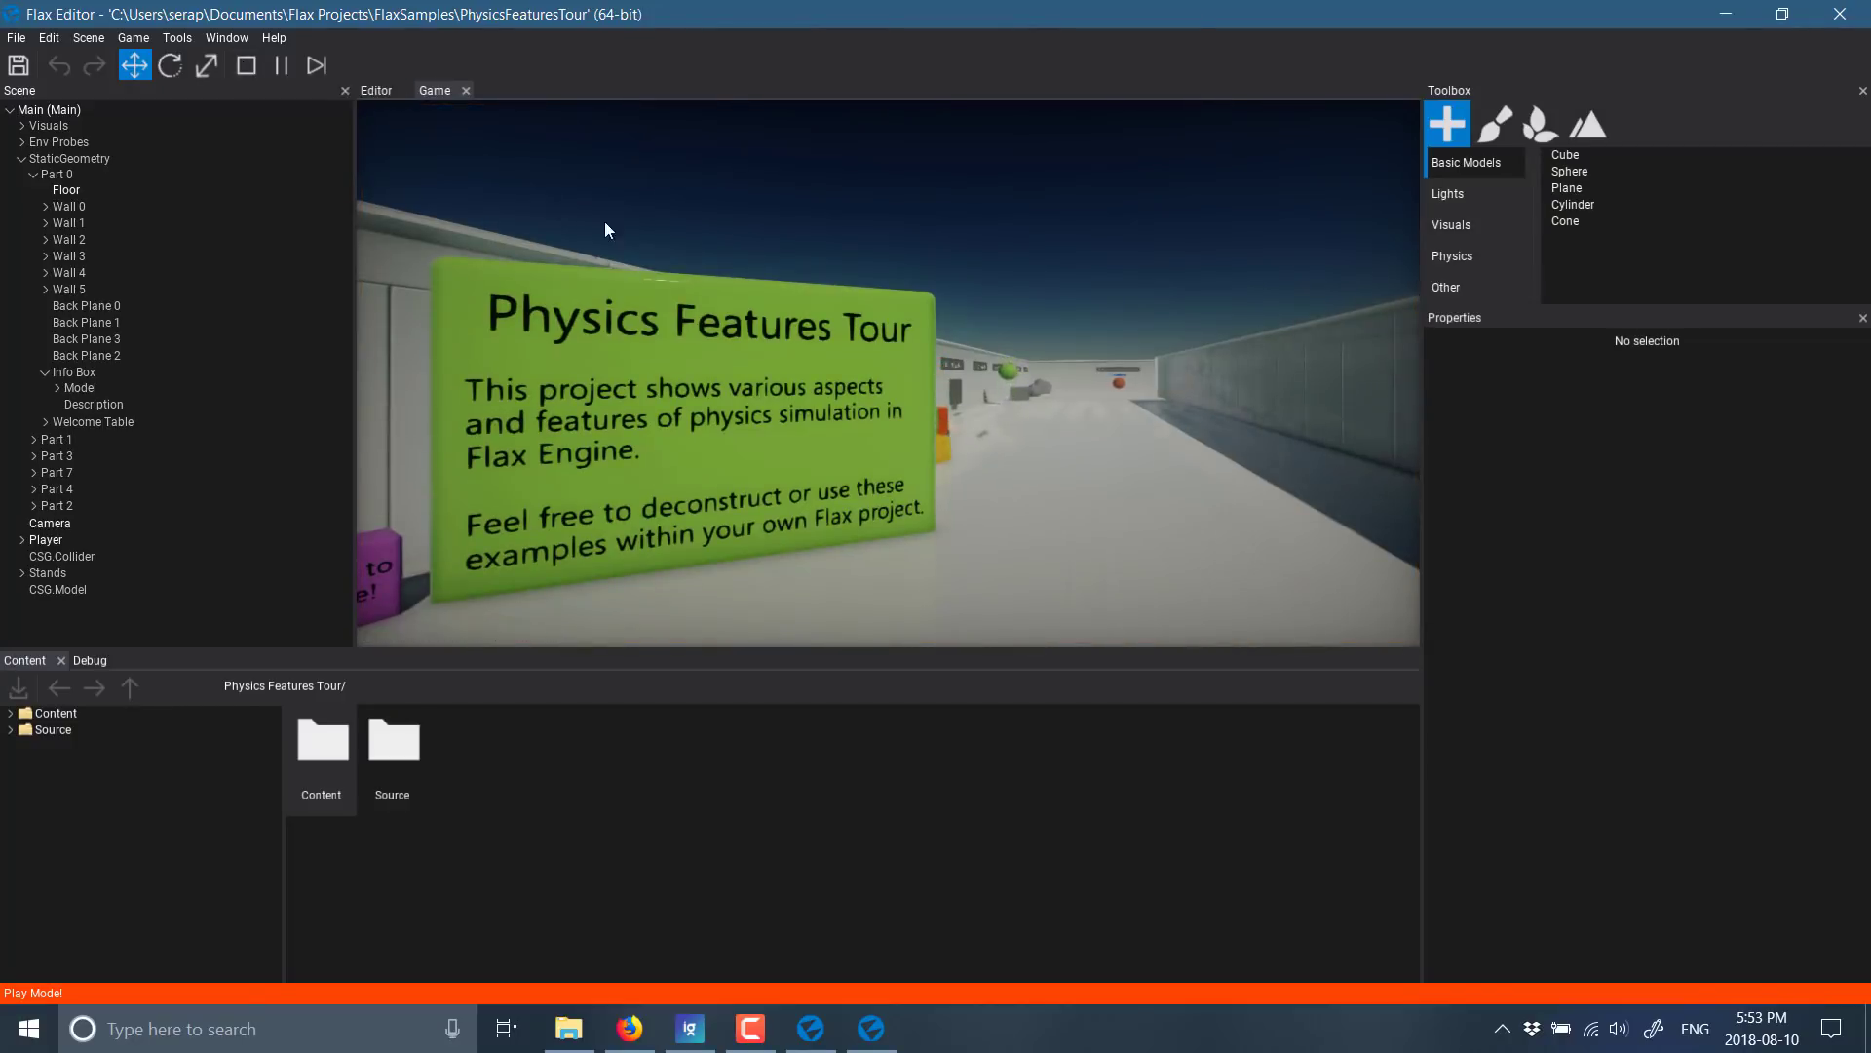
left_click(957, 267)
key("w")
key("w")
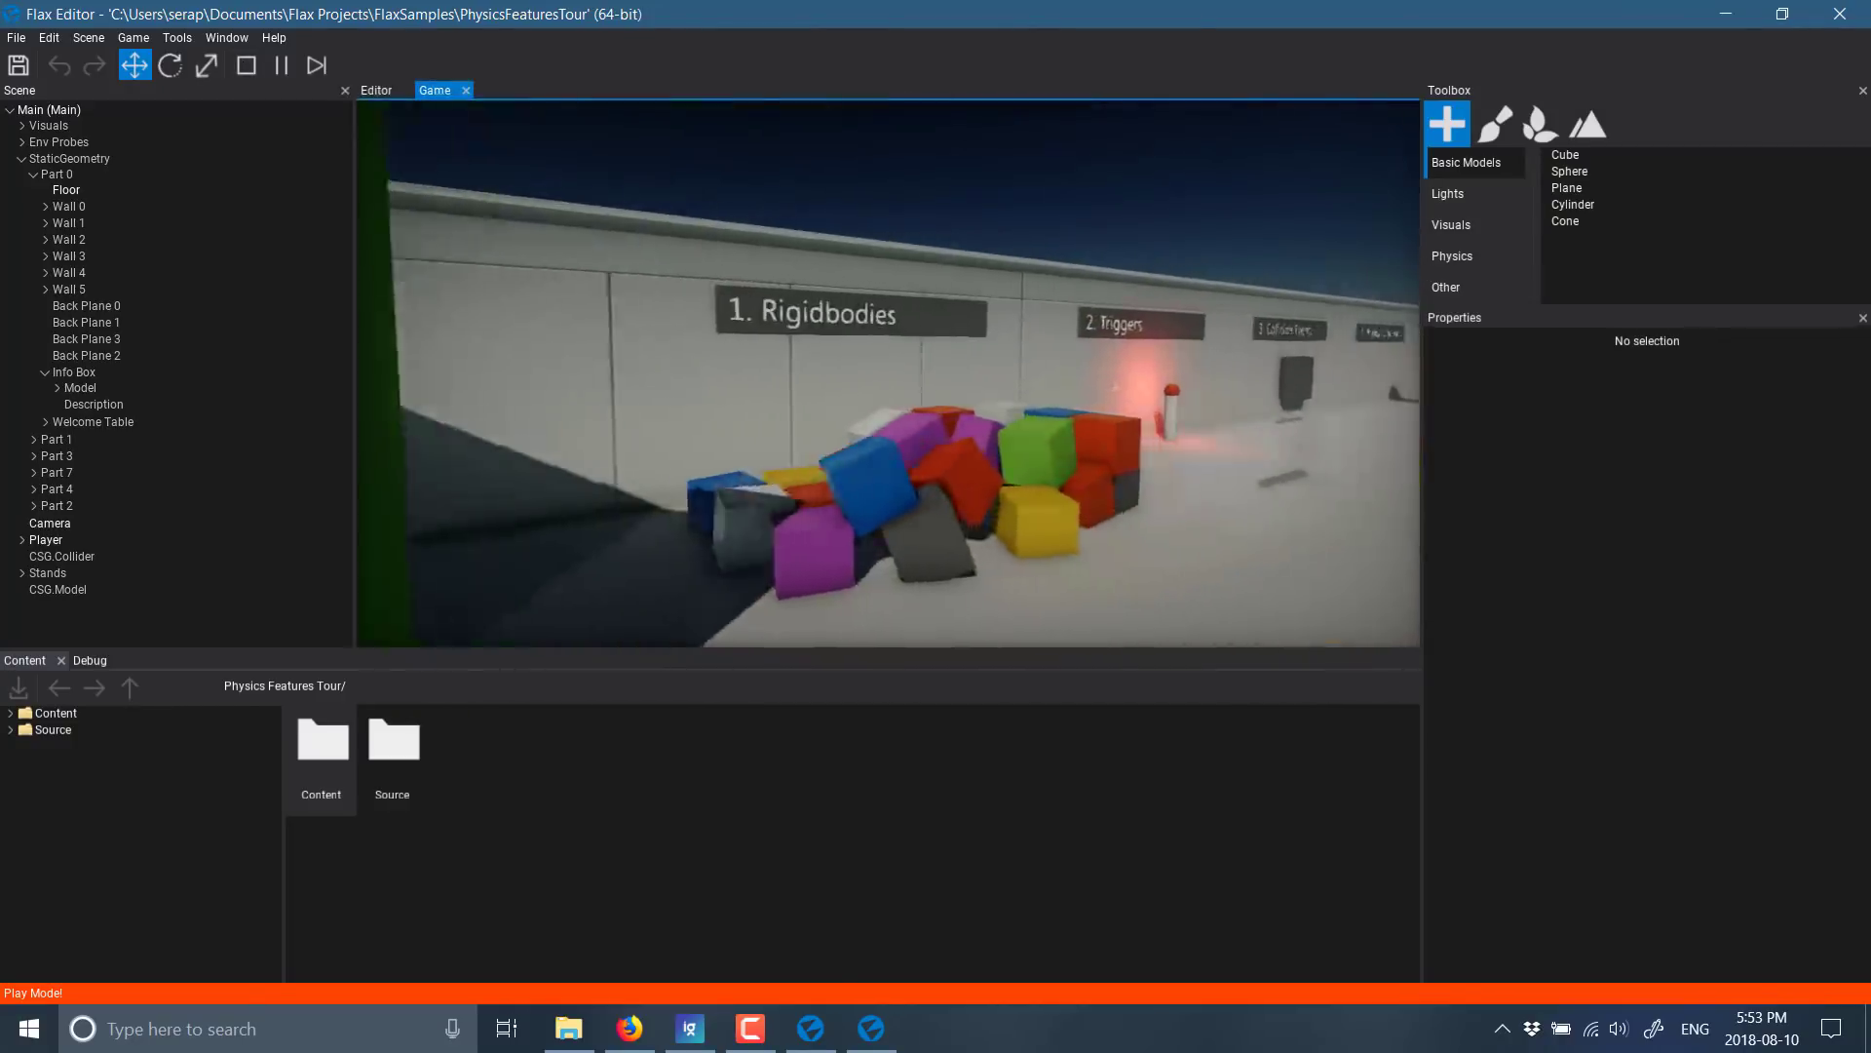
key("s")
key("w")
key("s")
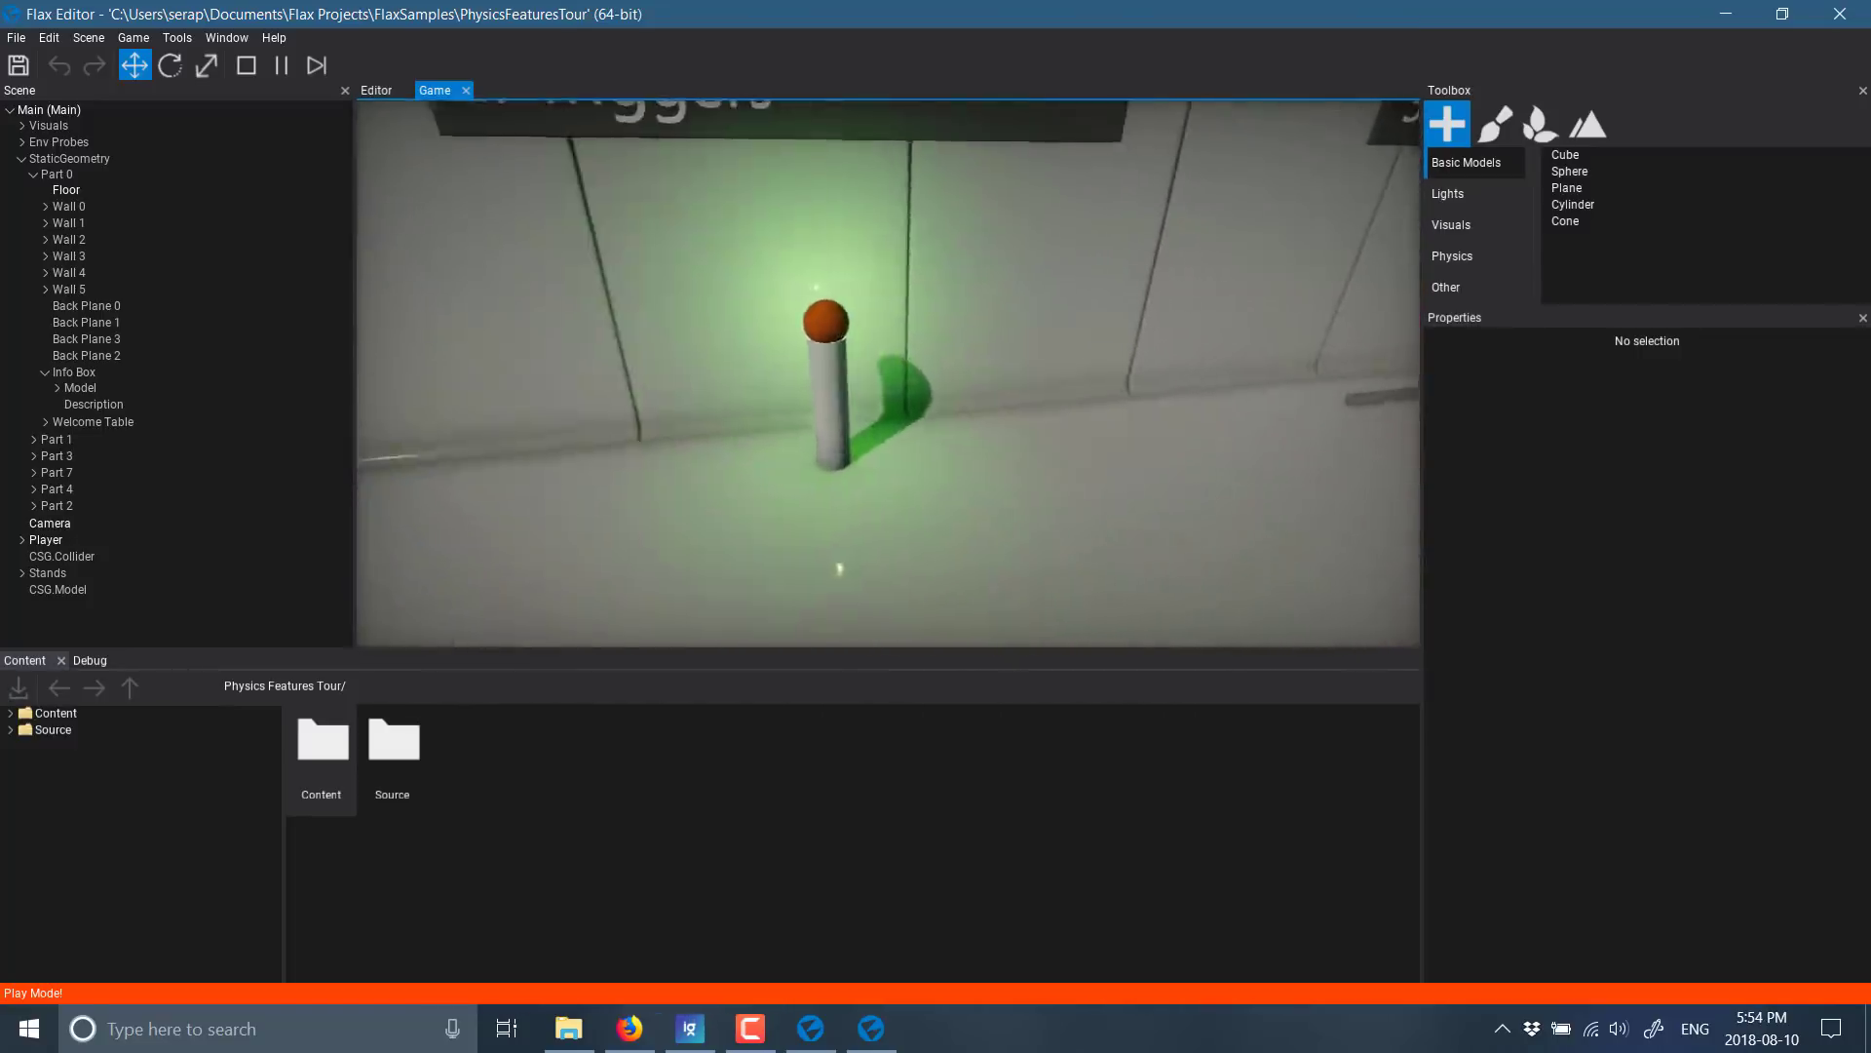
key("d")
key("w")
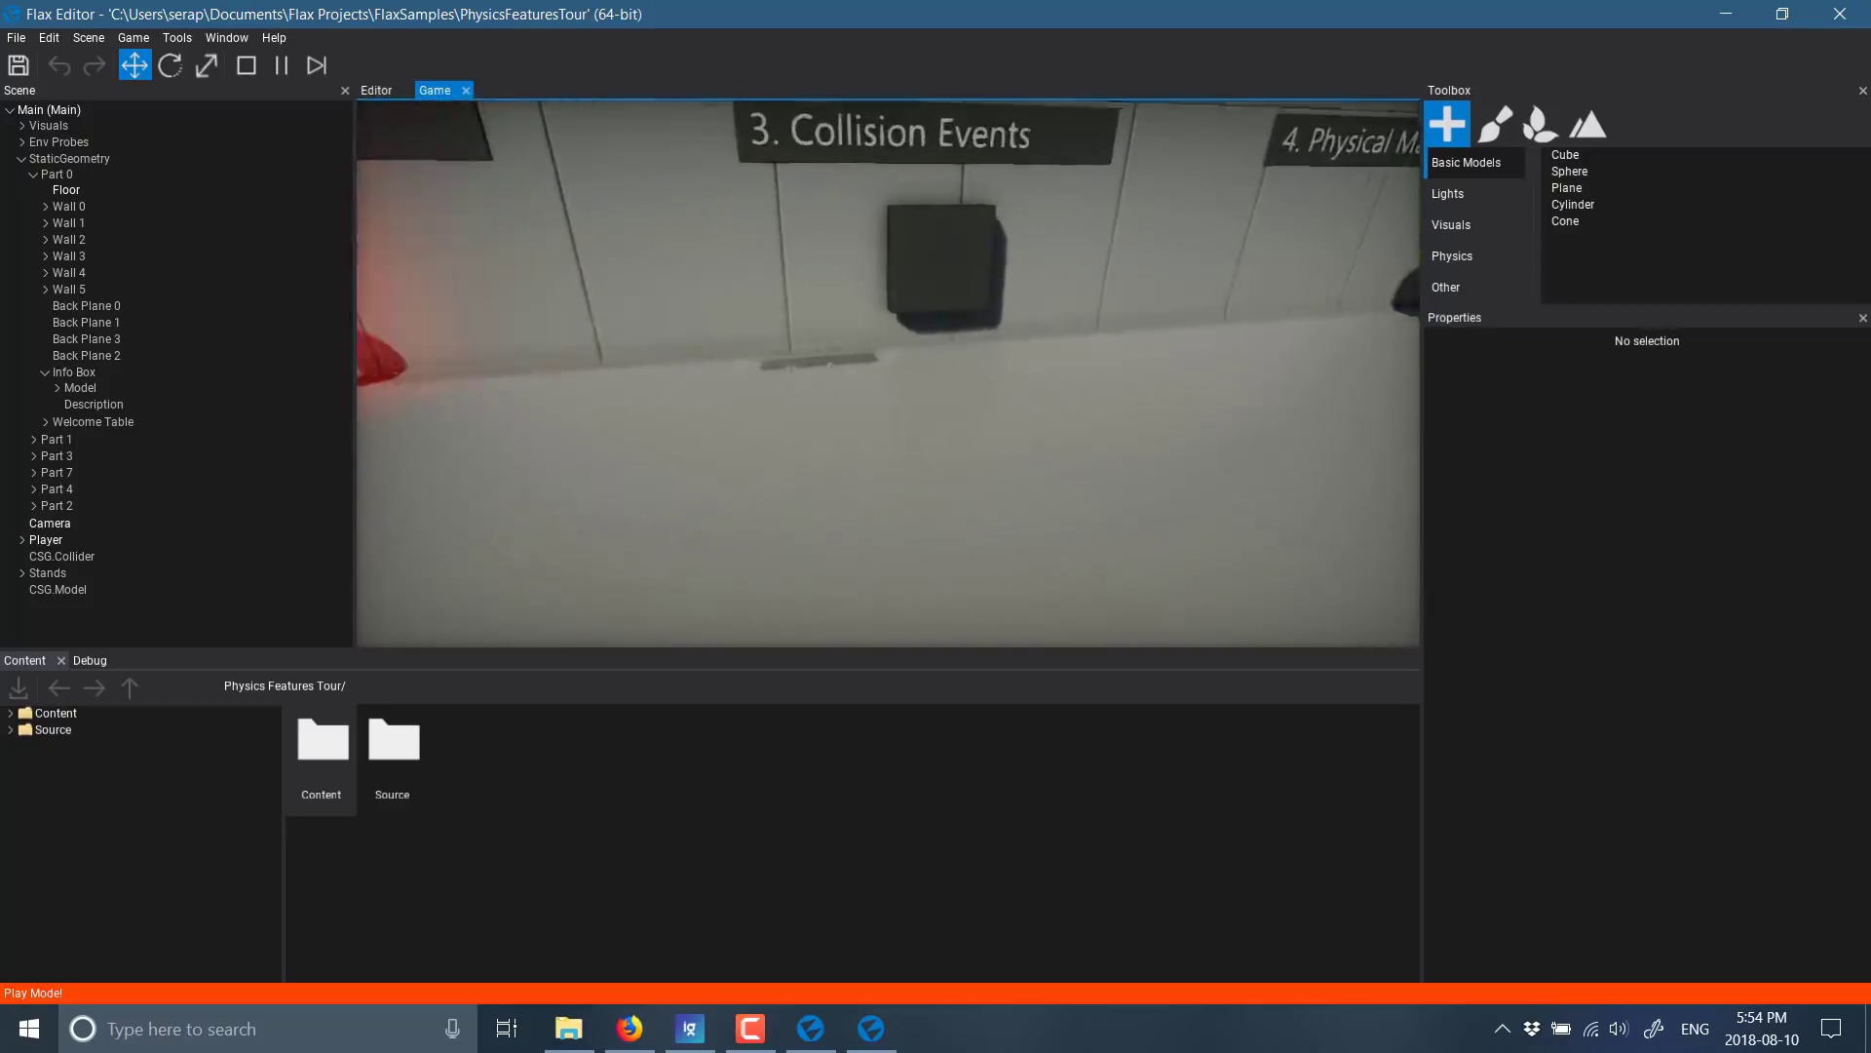
key("s")
key("s")
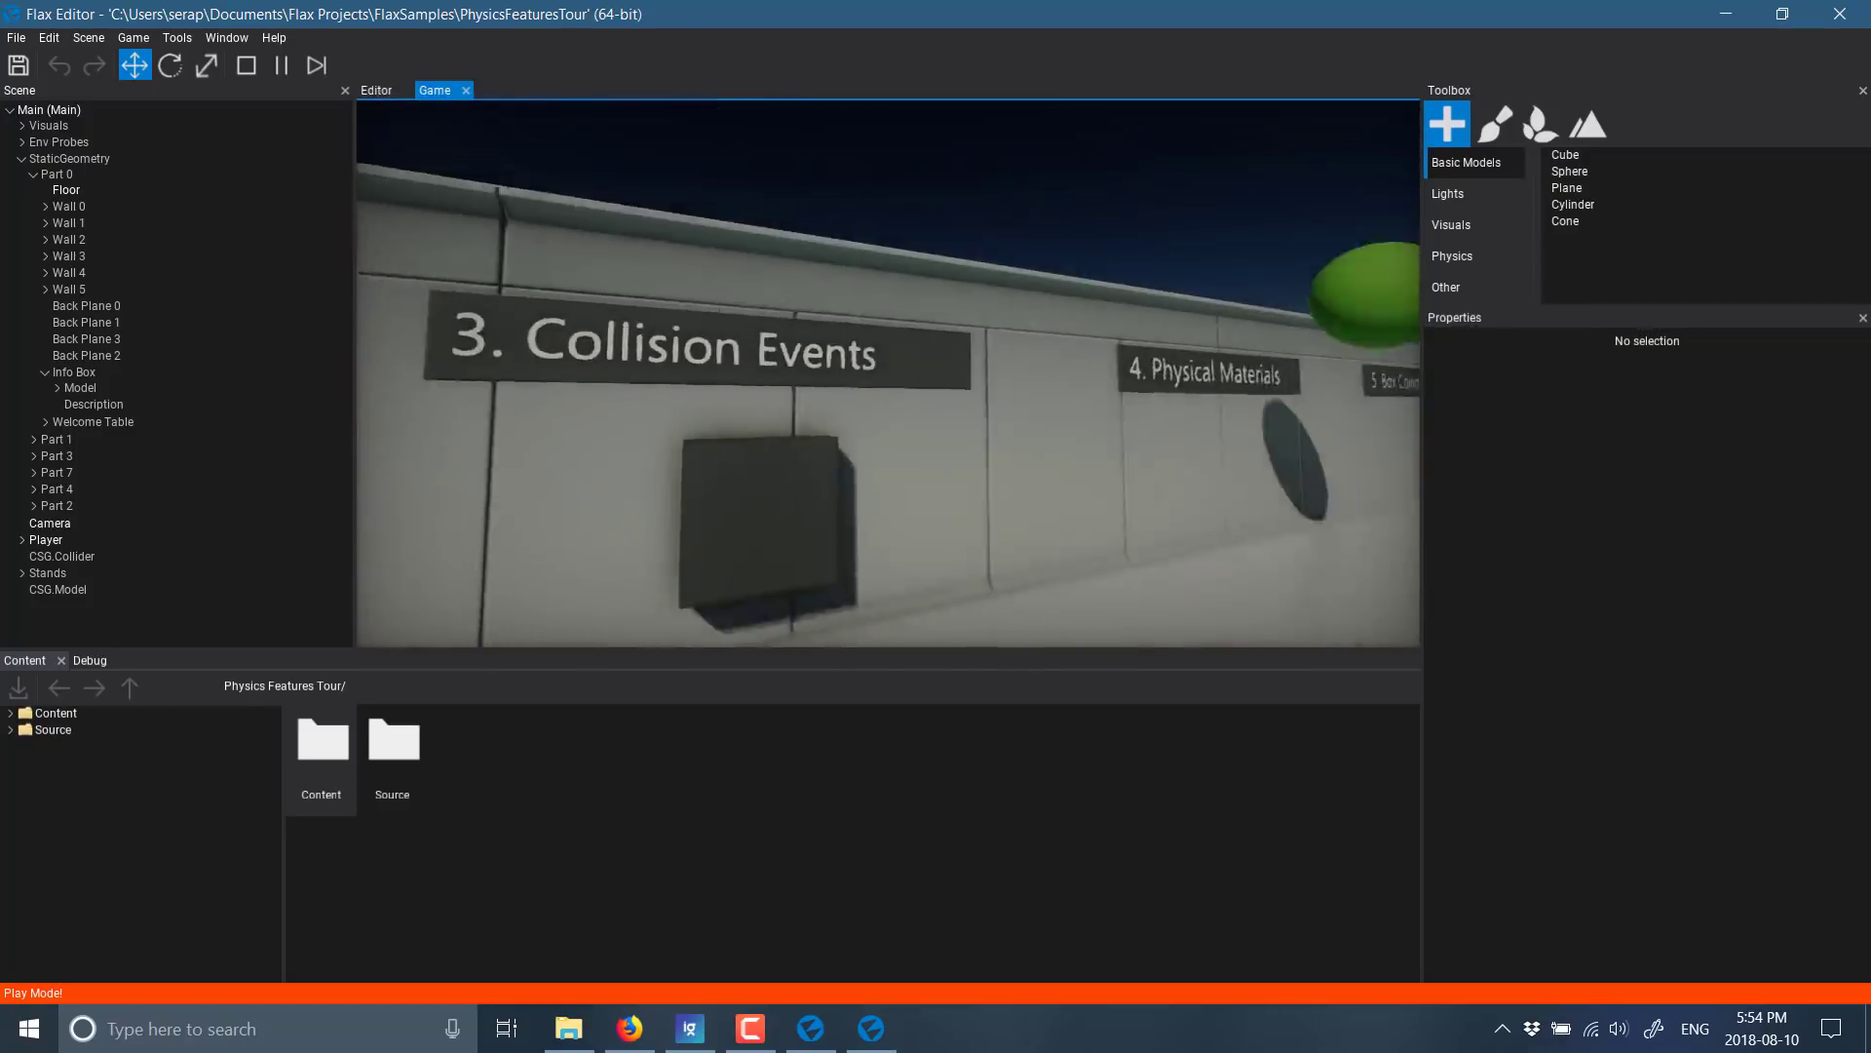
key("w")
key("w")
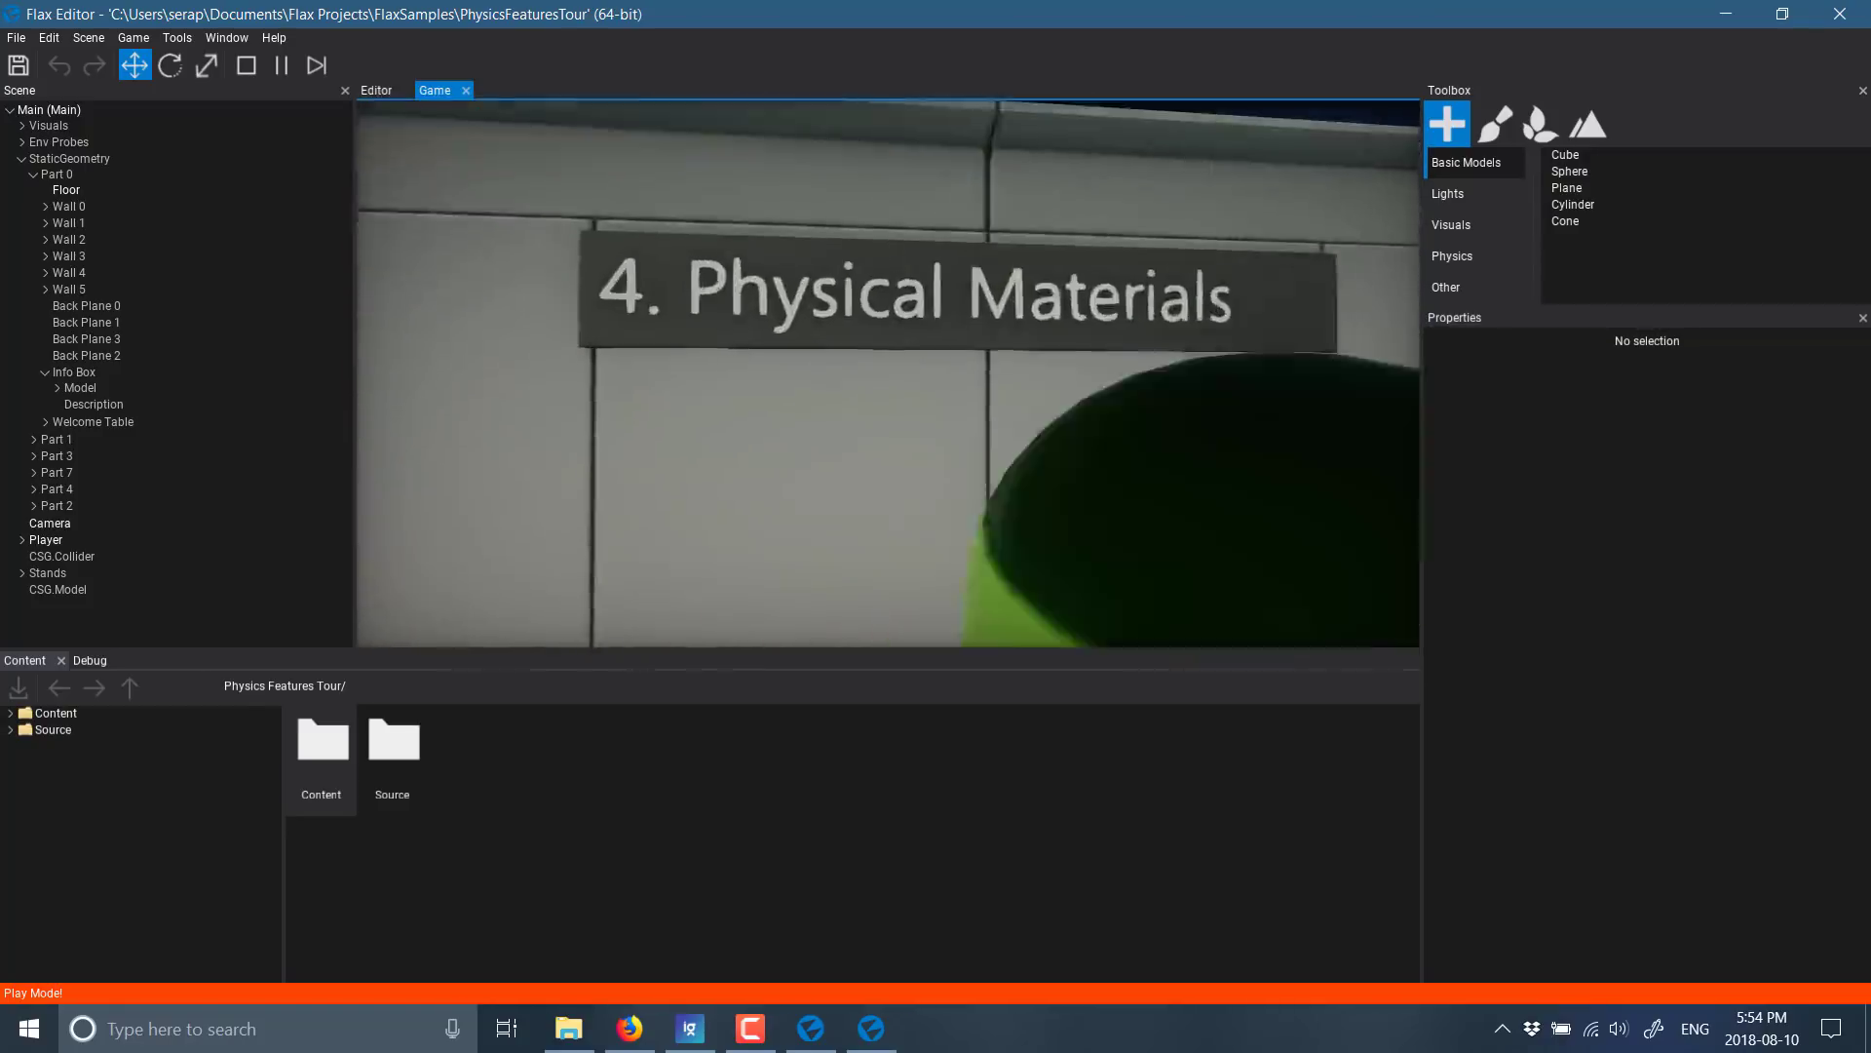
key("s")
key("d")
key("w")
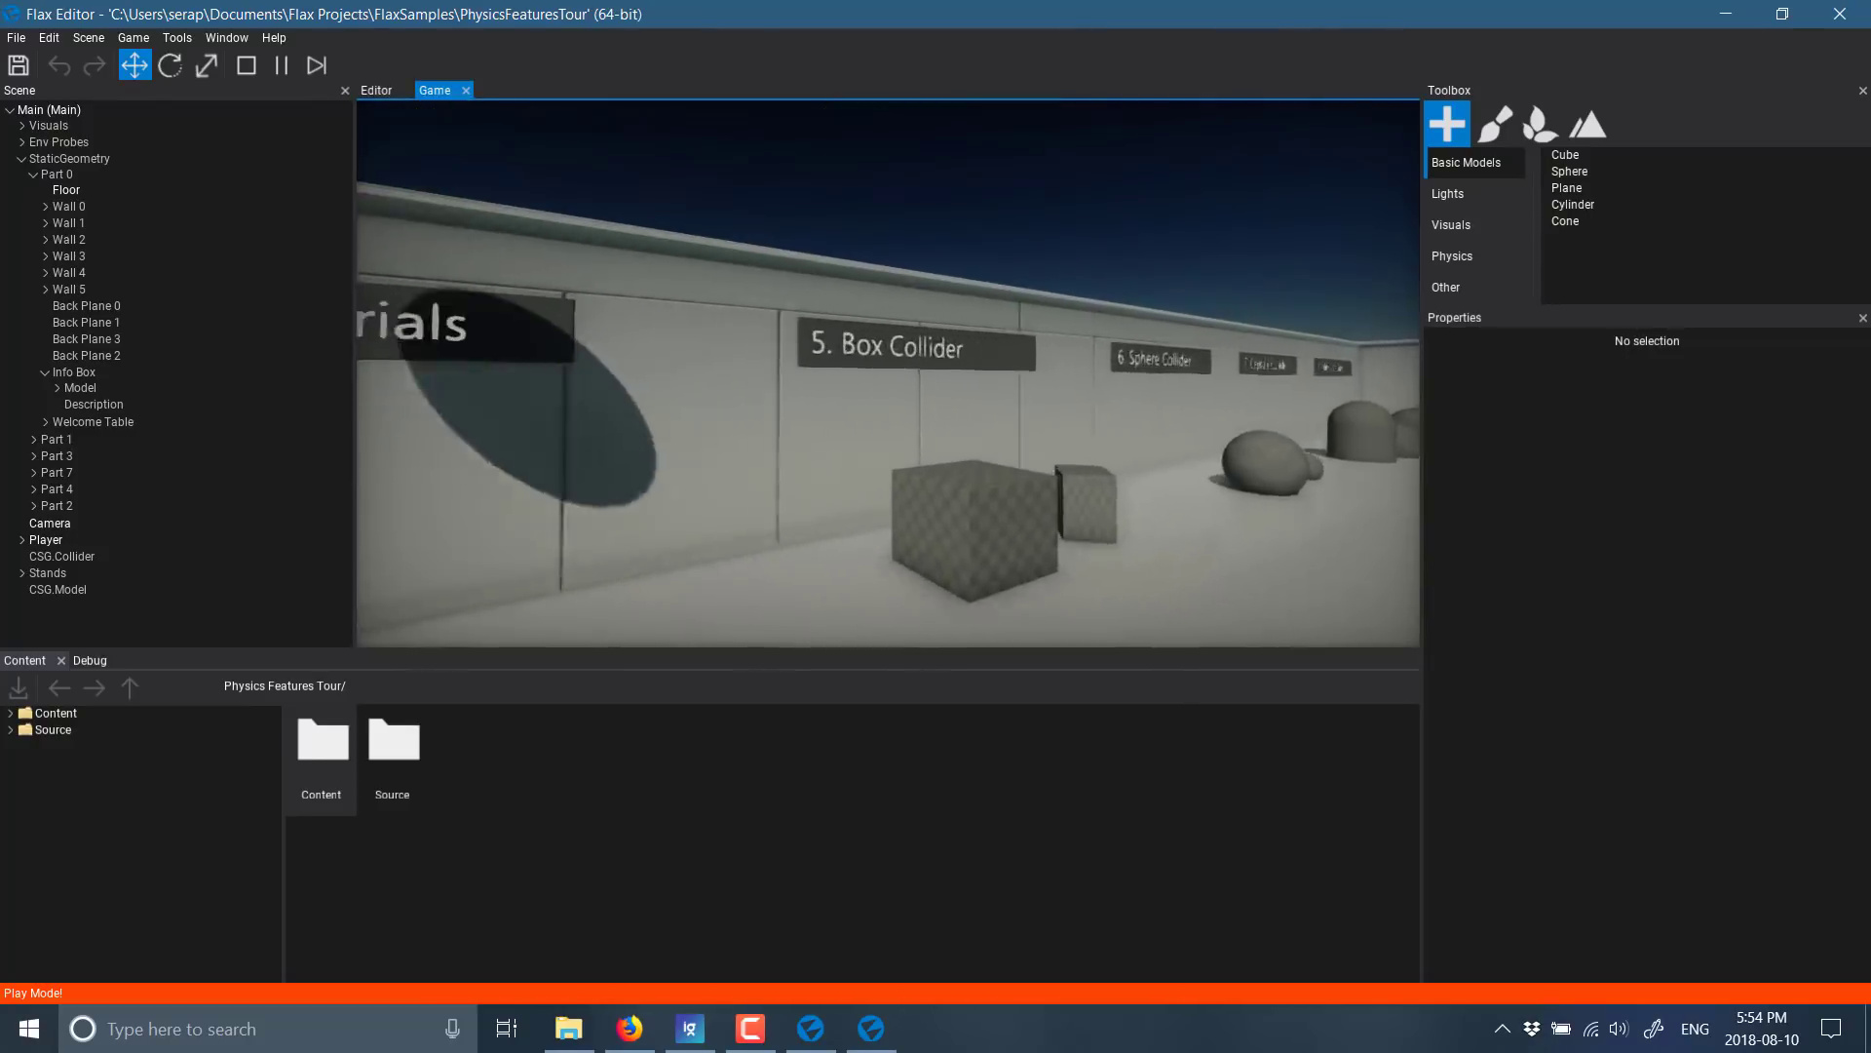
Continue through the Box, Sphere and Capsule Collider and joint exhibits, then stop the game.
key("d")
key("s")
key("d")
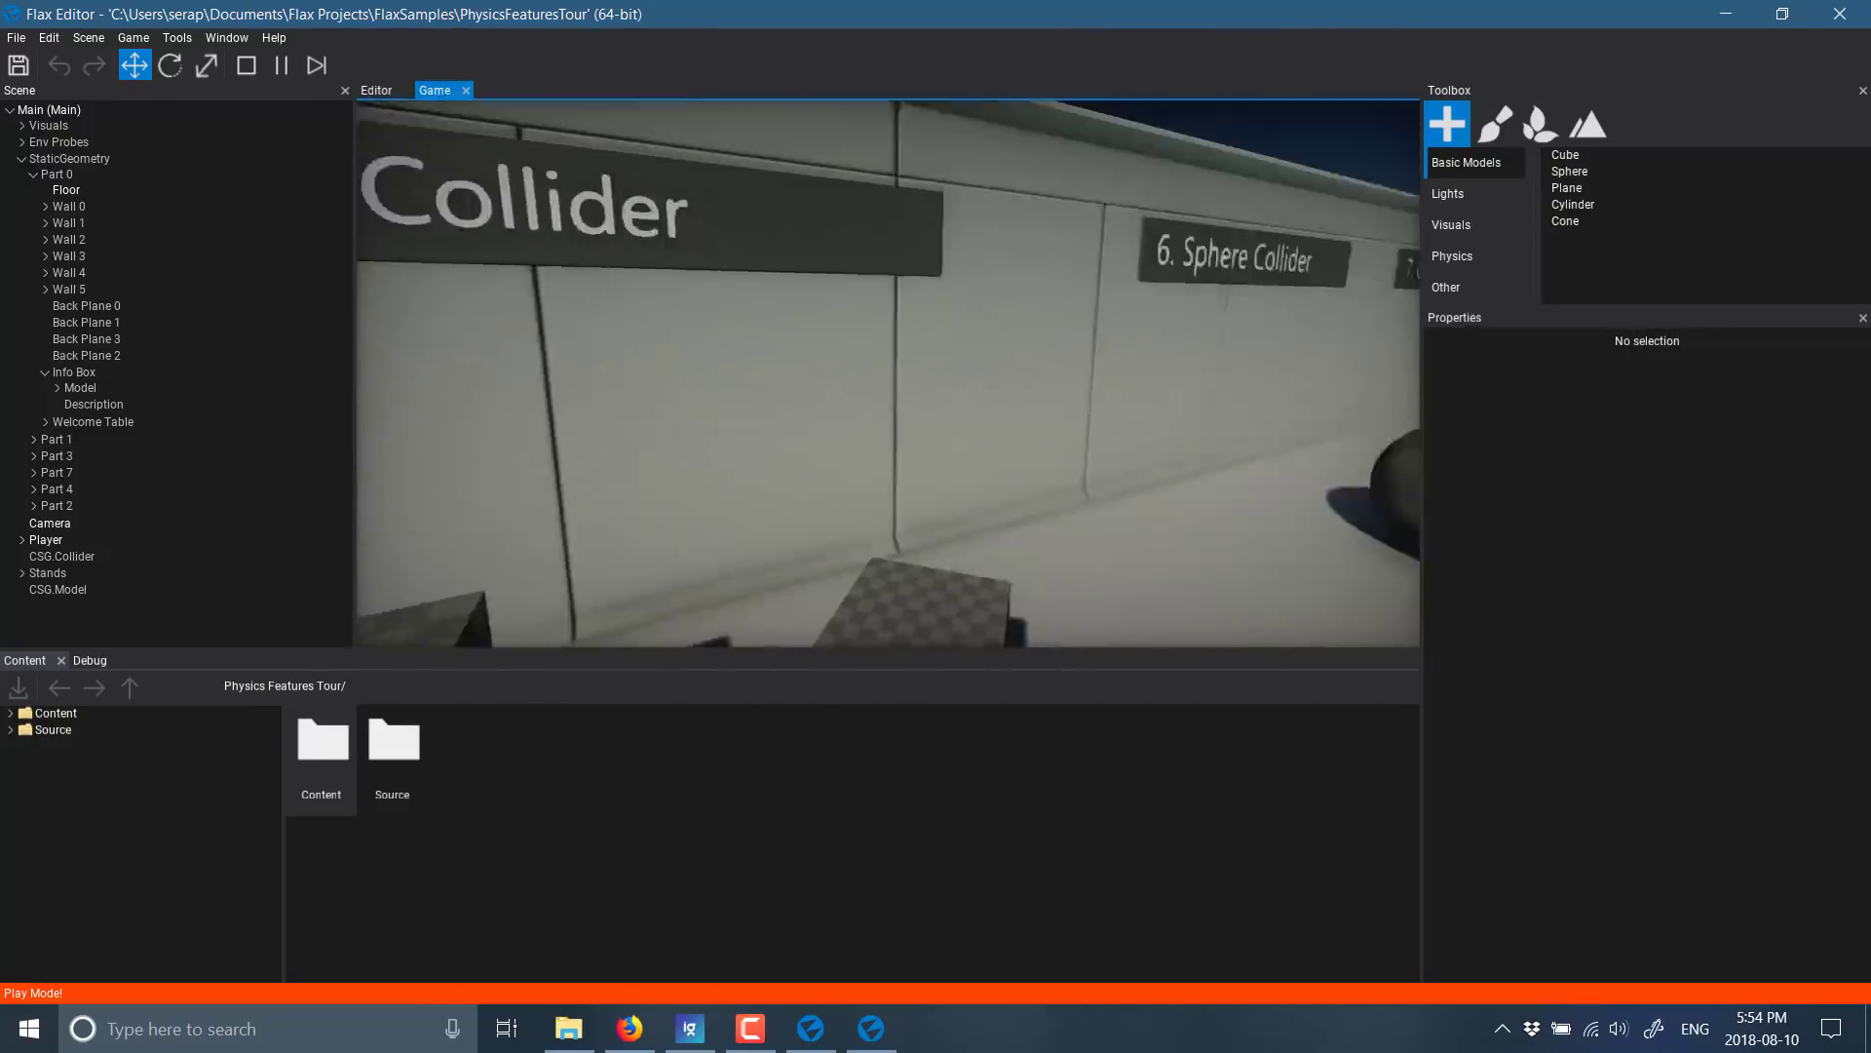
key("w")
key("d")
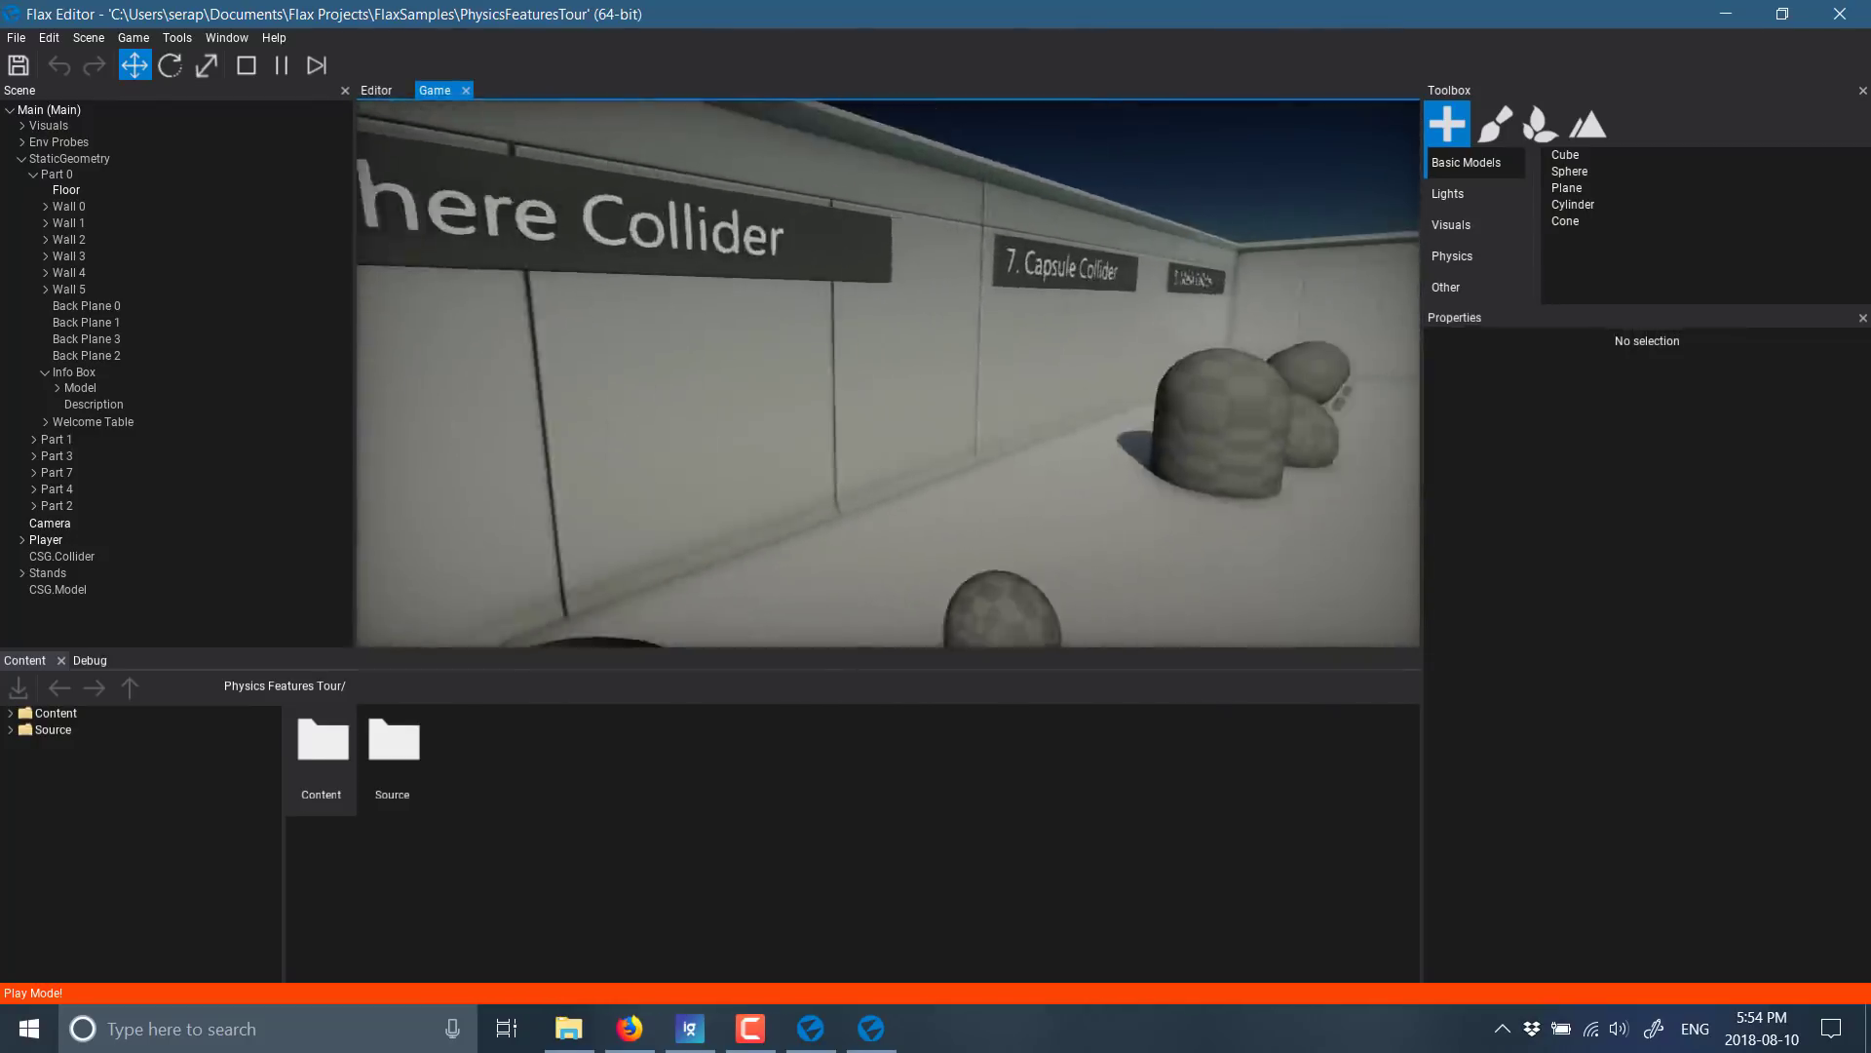
key("w")
key("d")
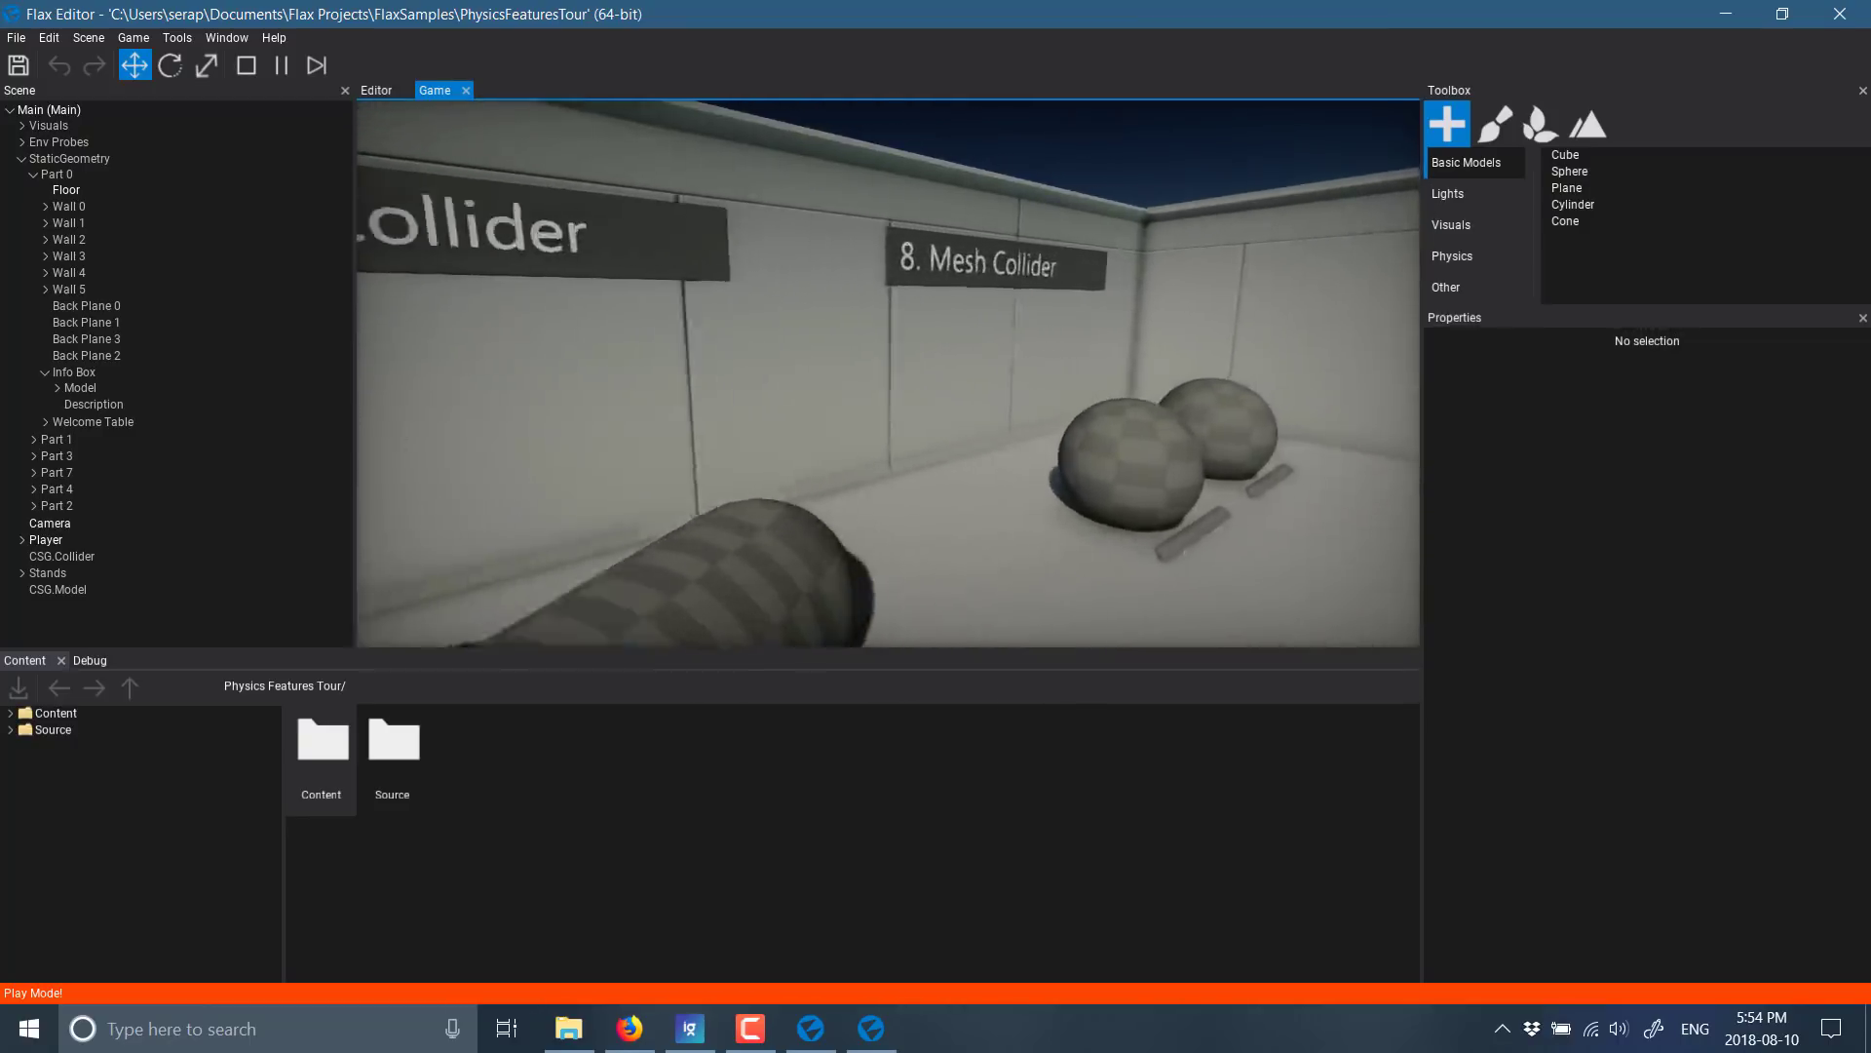
key("w")
key("d")
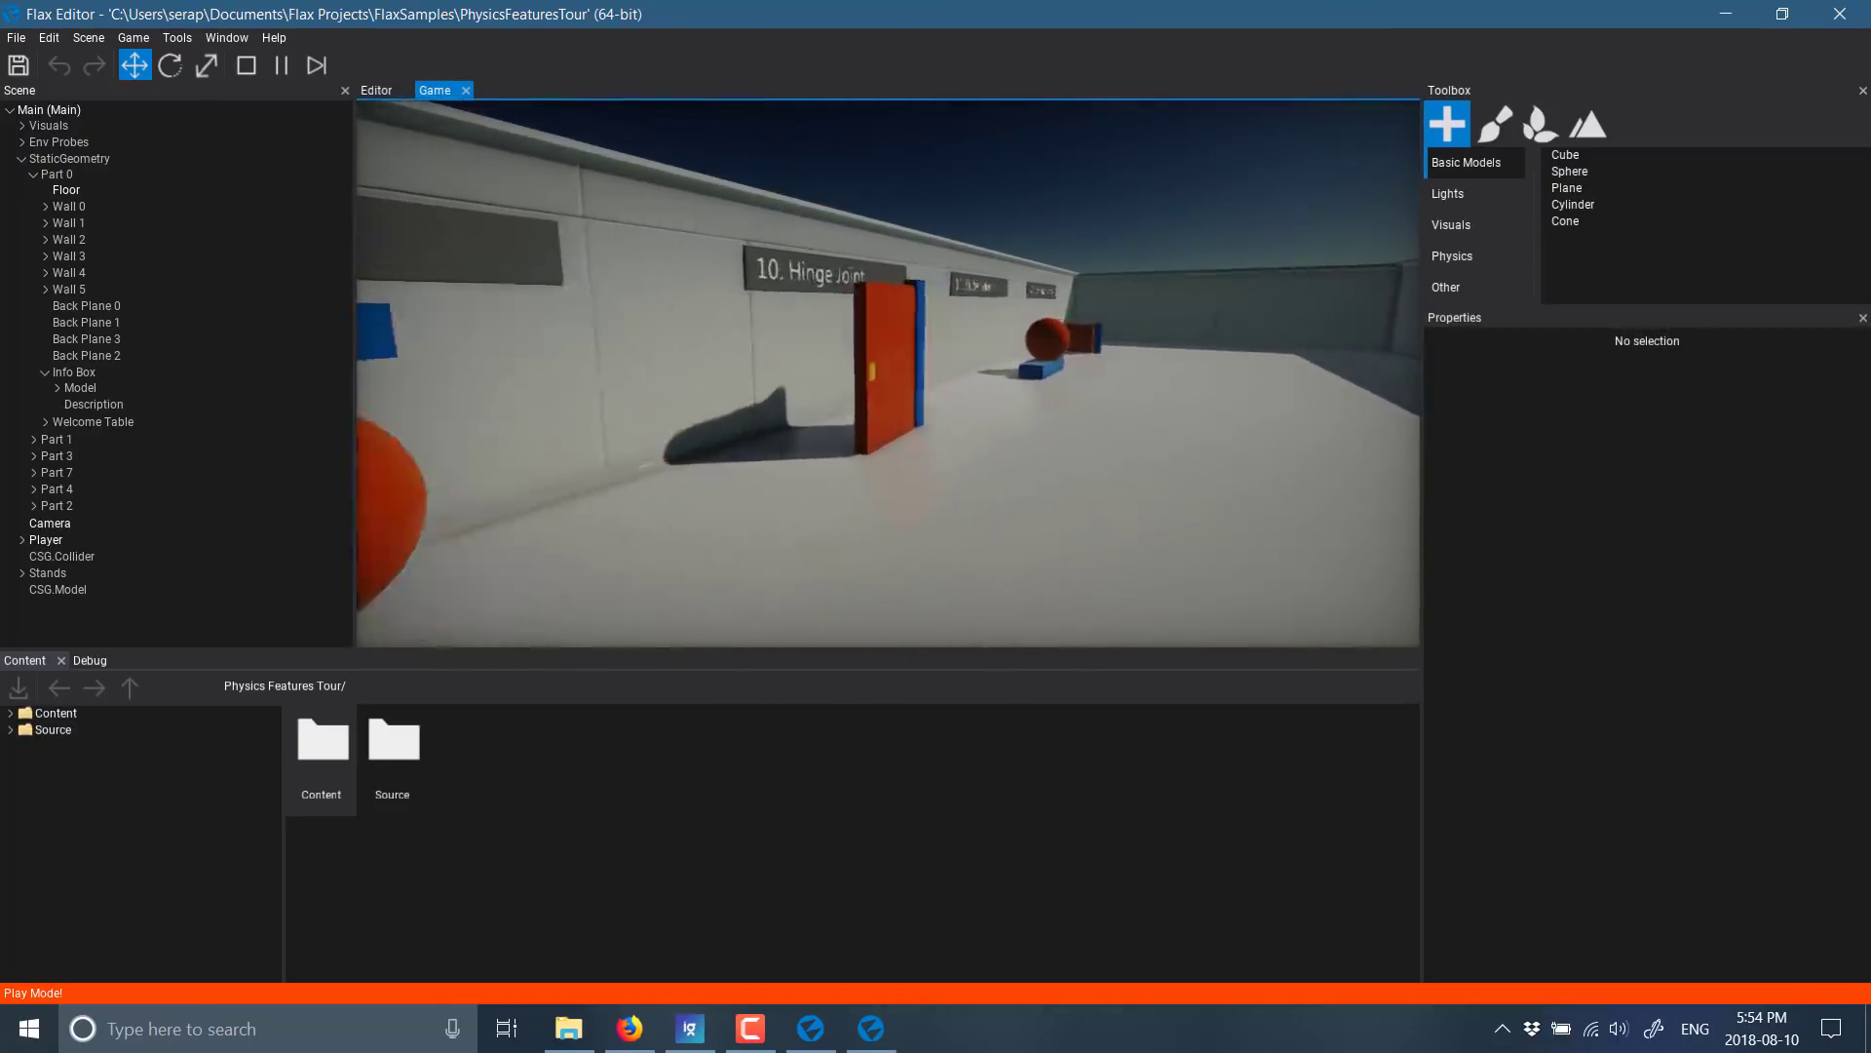
key("w")
key("s")
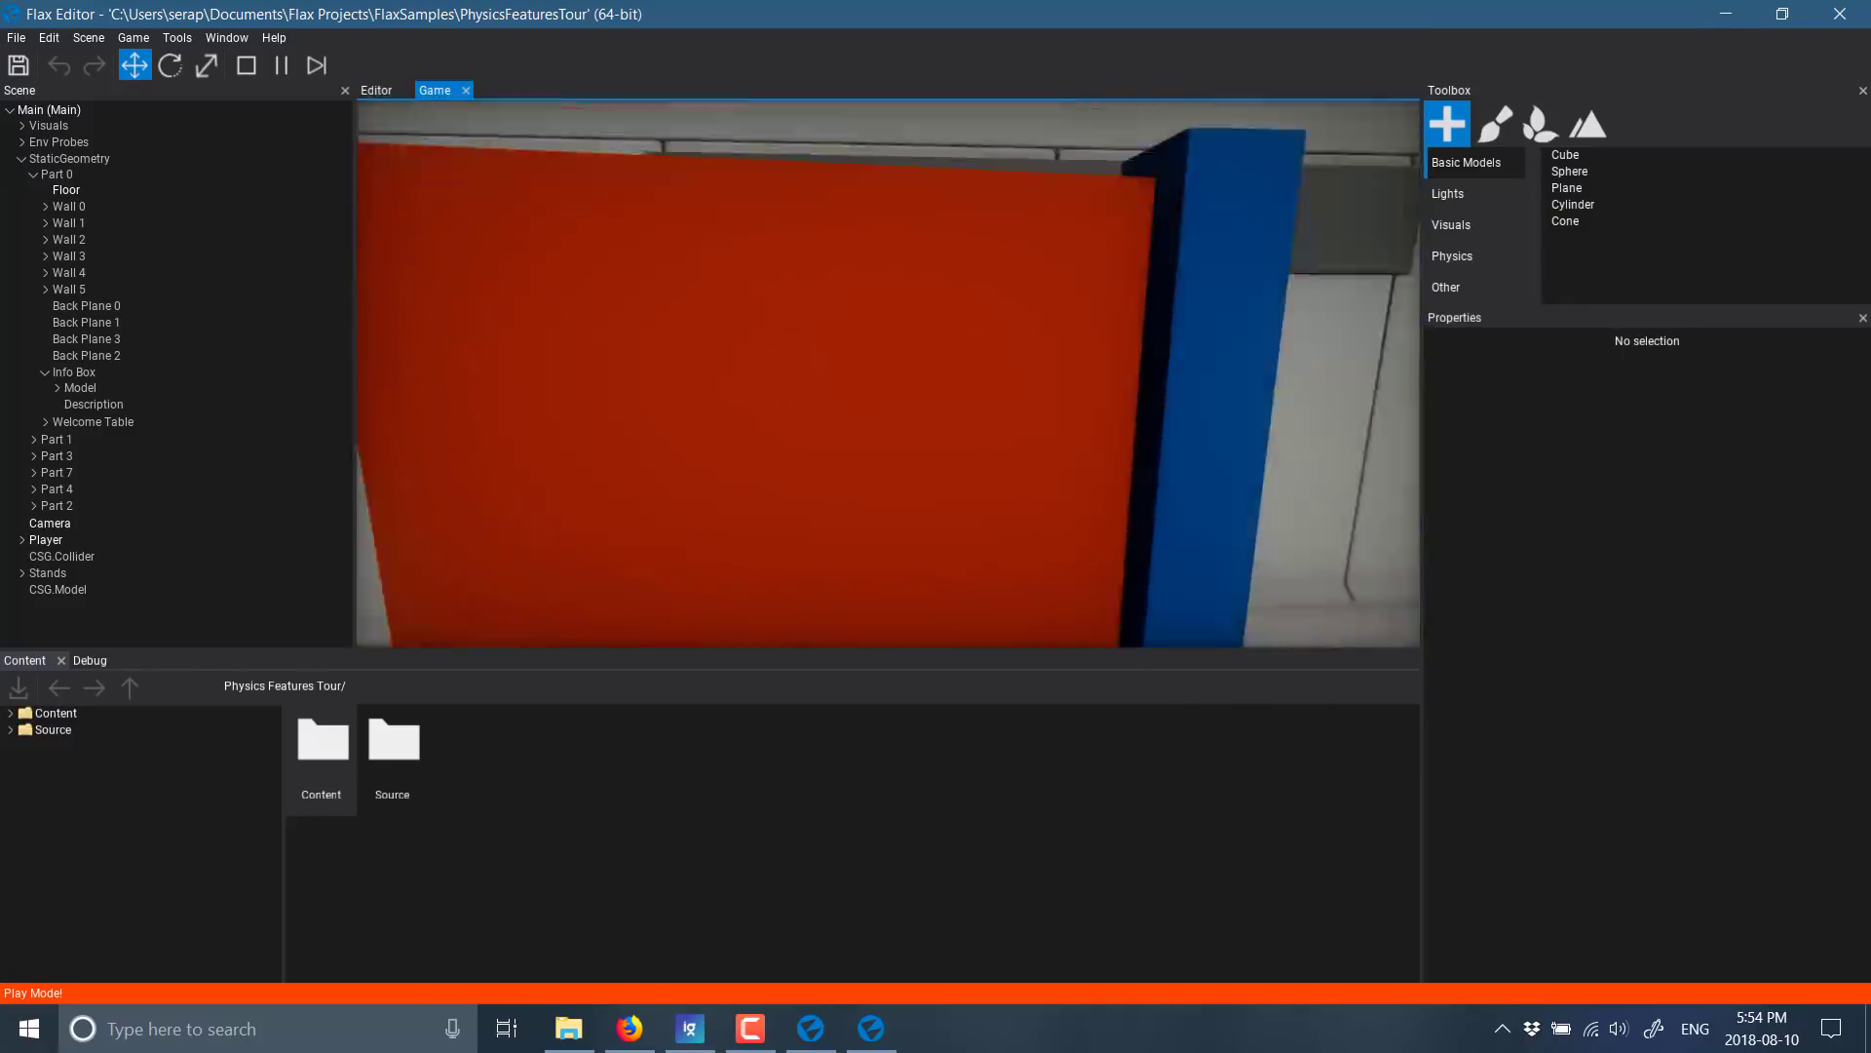
key("d")
key("a")
key("w")
key("d")
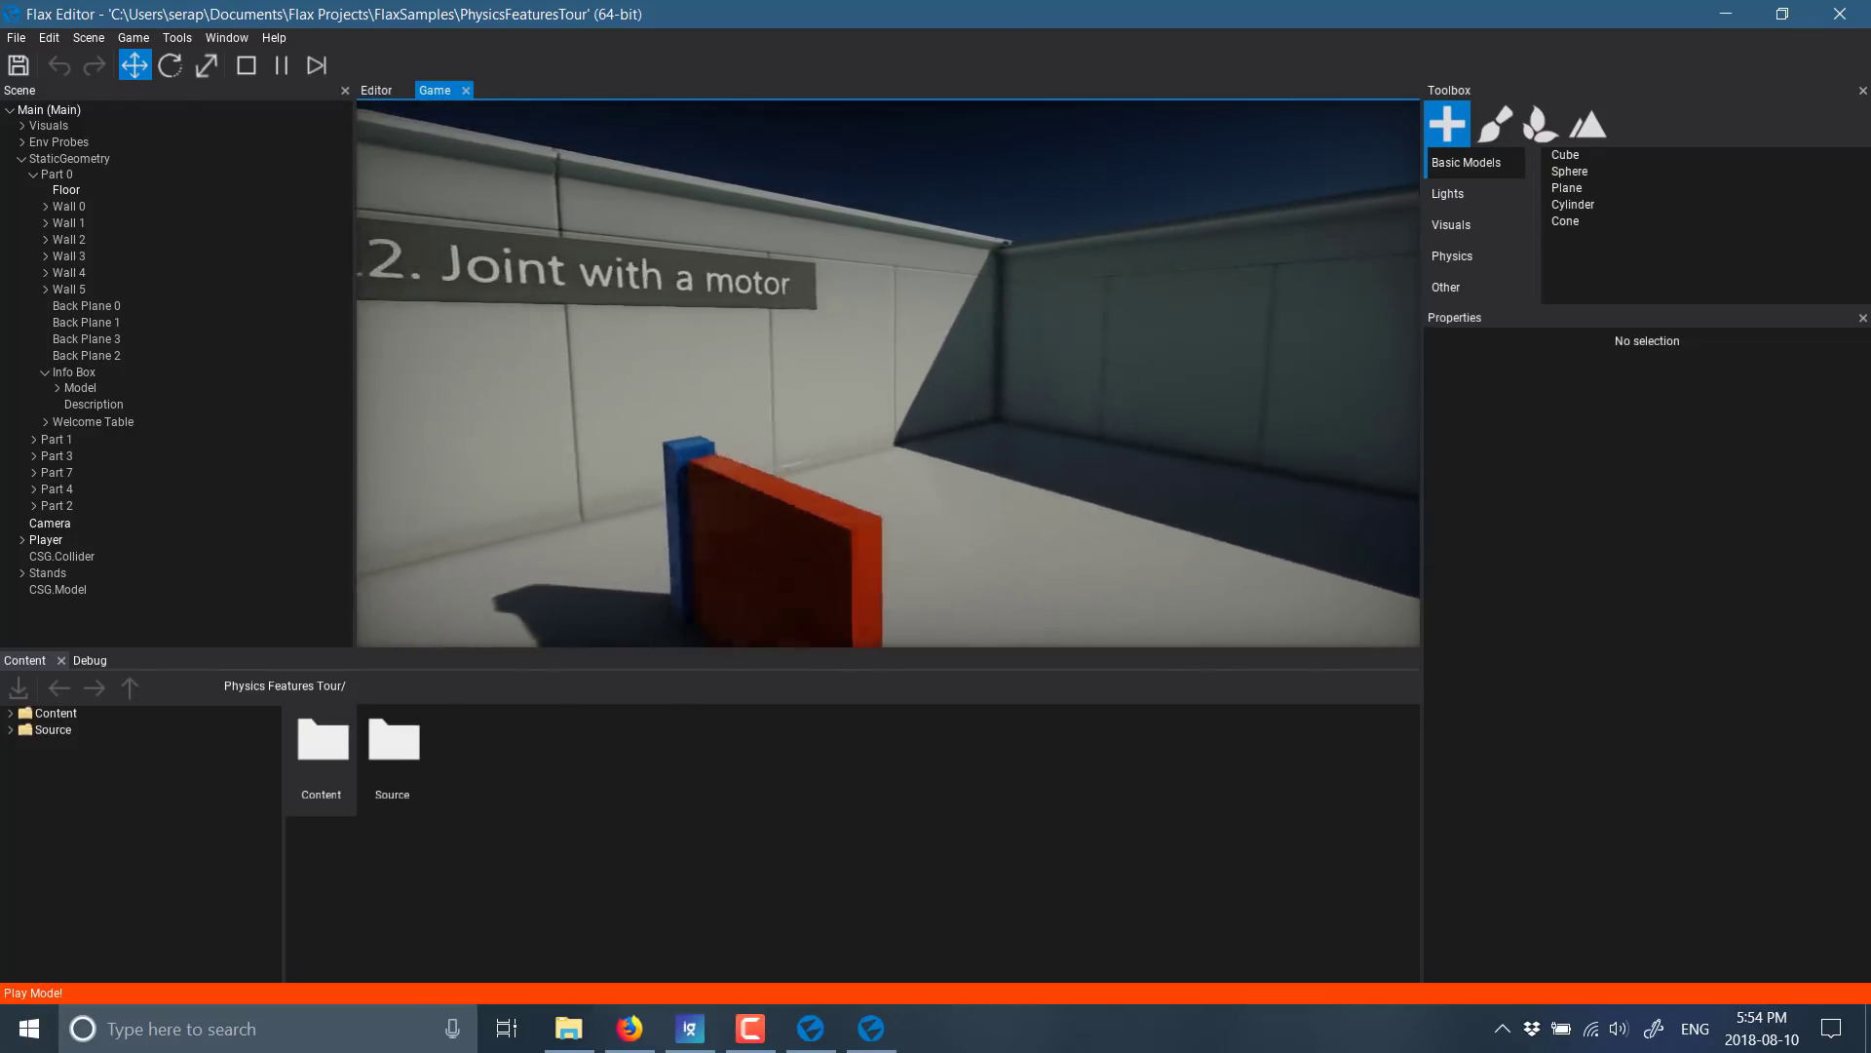
key("F5")
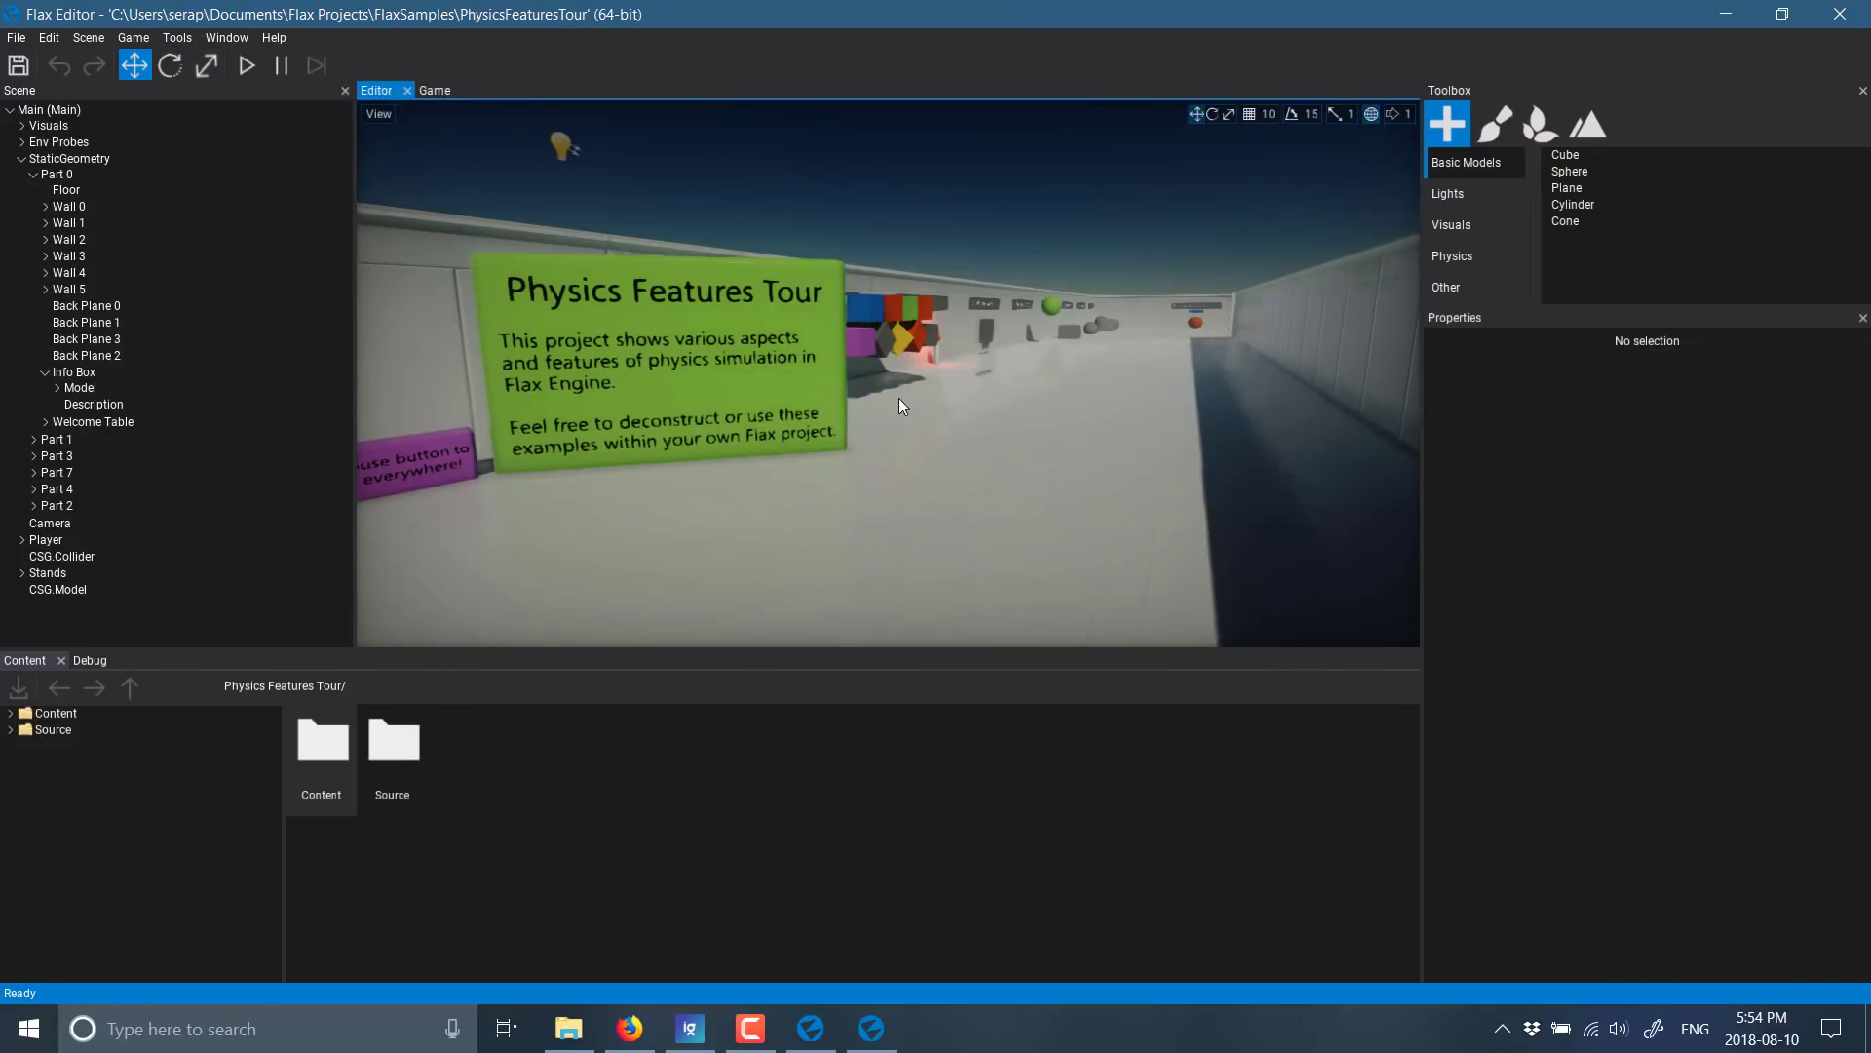
Close the Physics Features Tour and open the Materials Features Tour sample from its tile menu.
left_click(1840, 14)
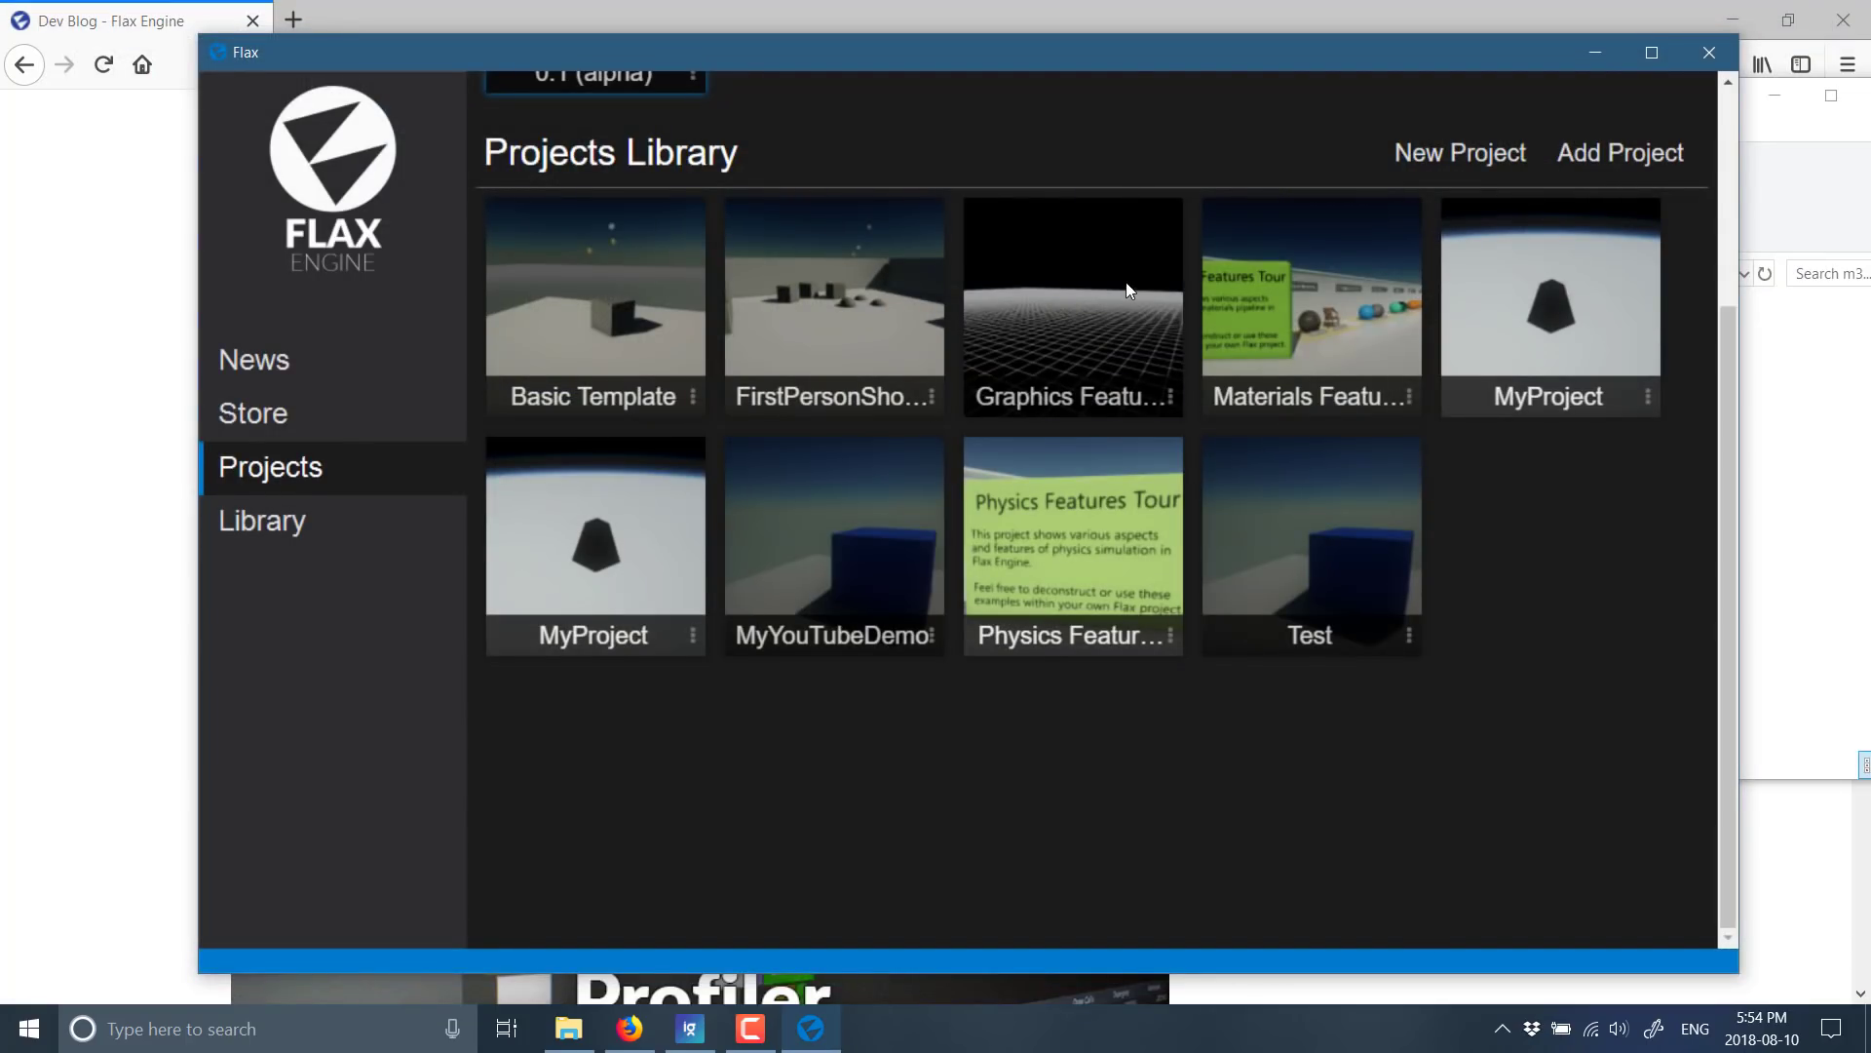
left_click(1409, 397)
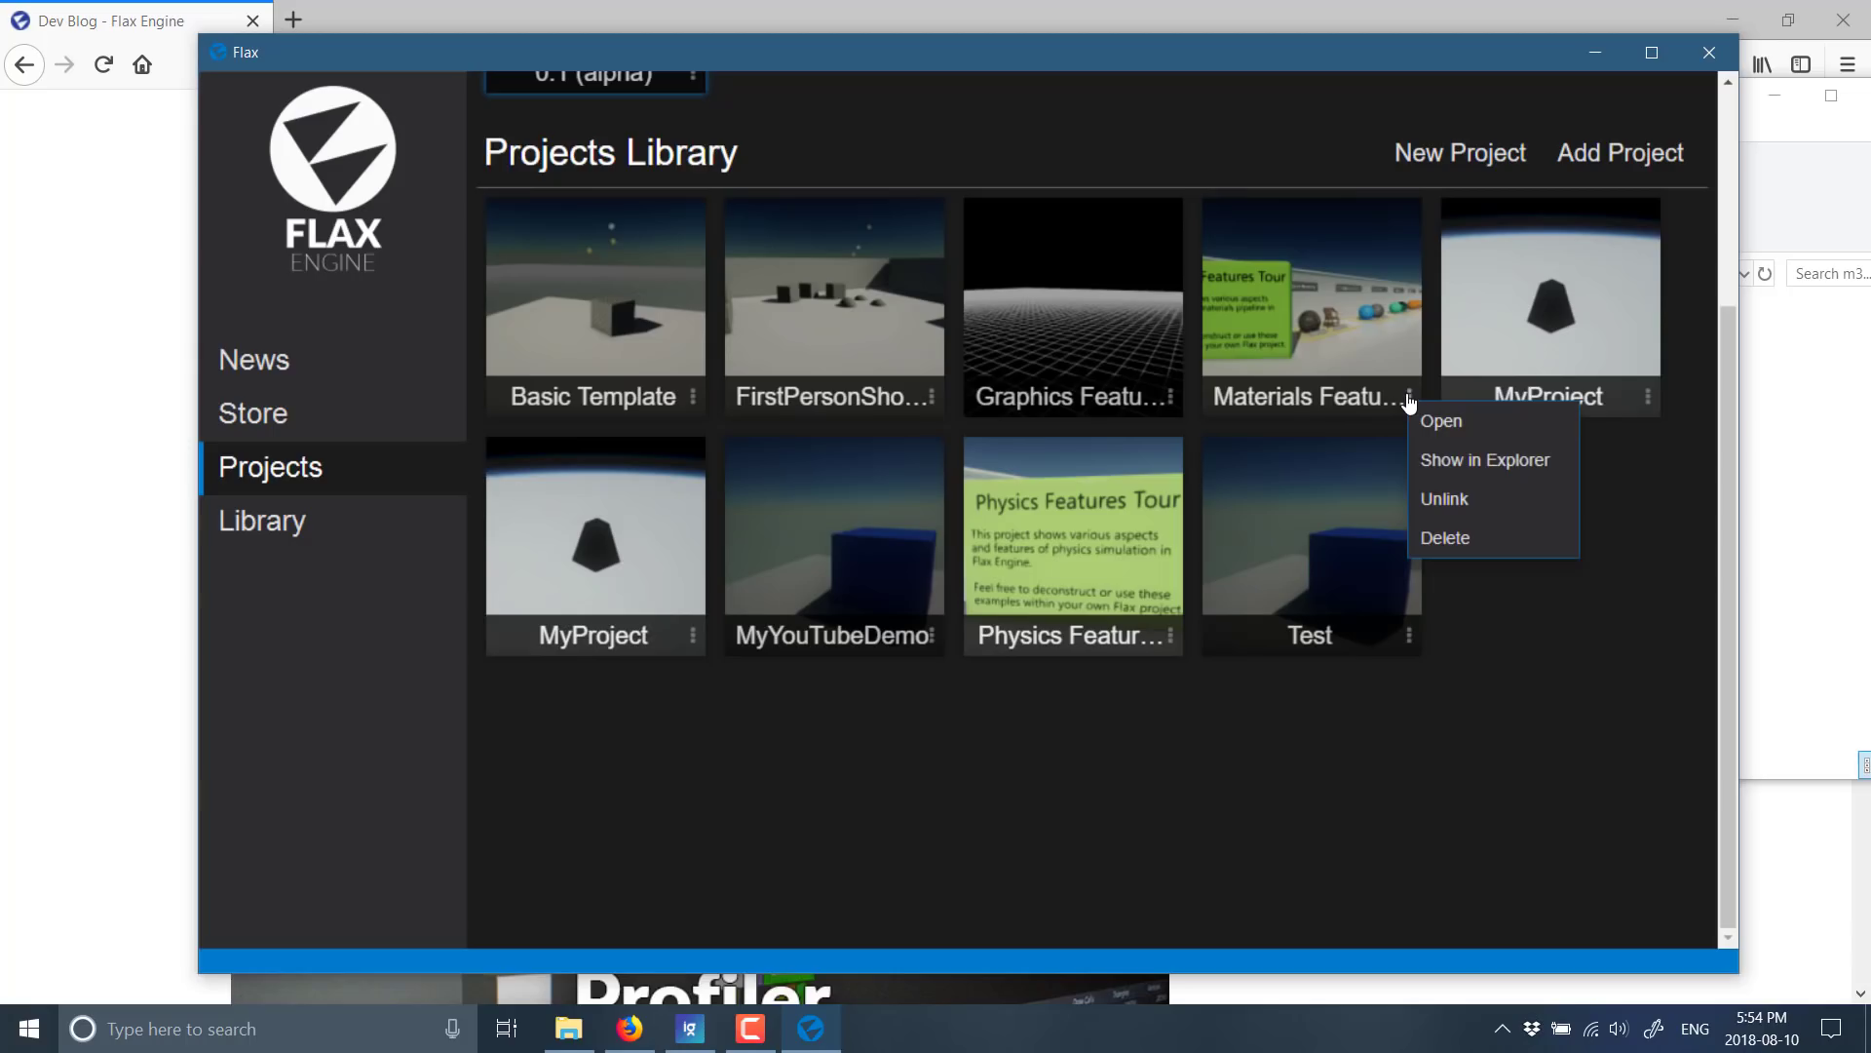
left_click(1421, 414)
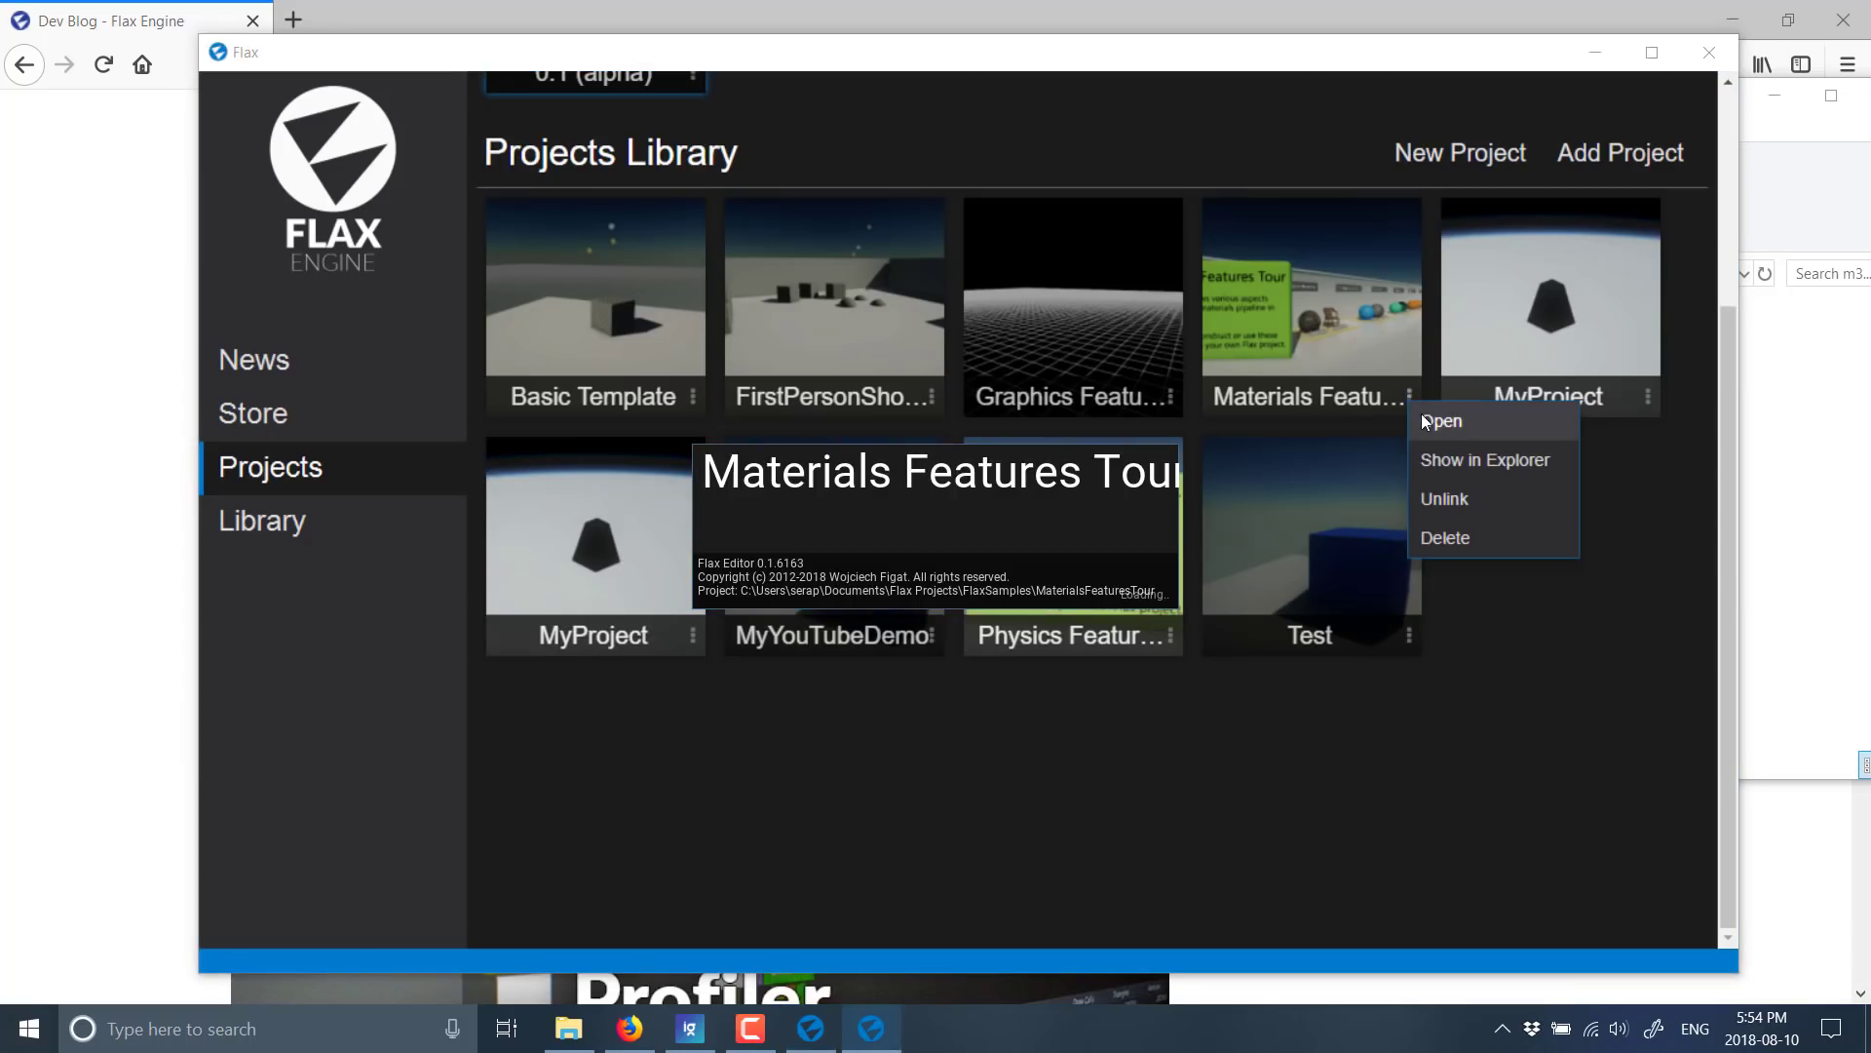
left_click(1387, 441)
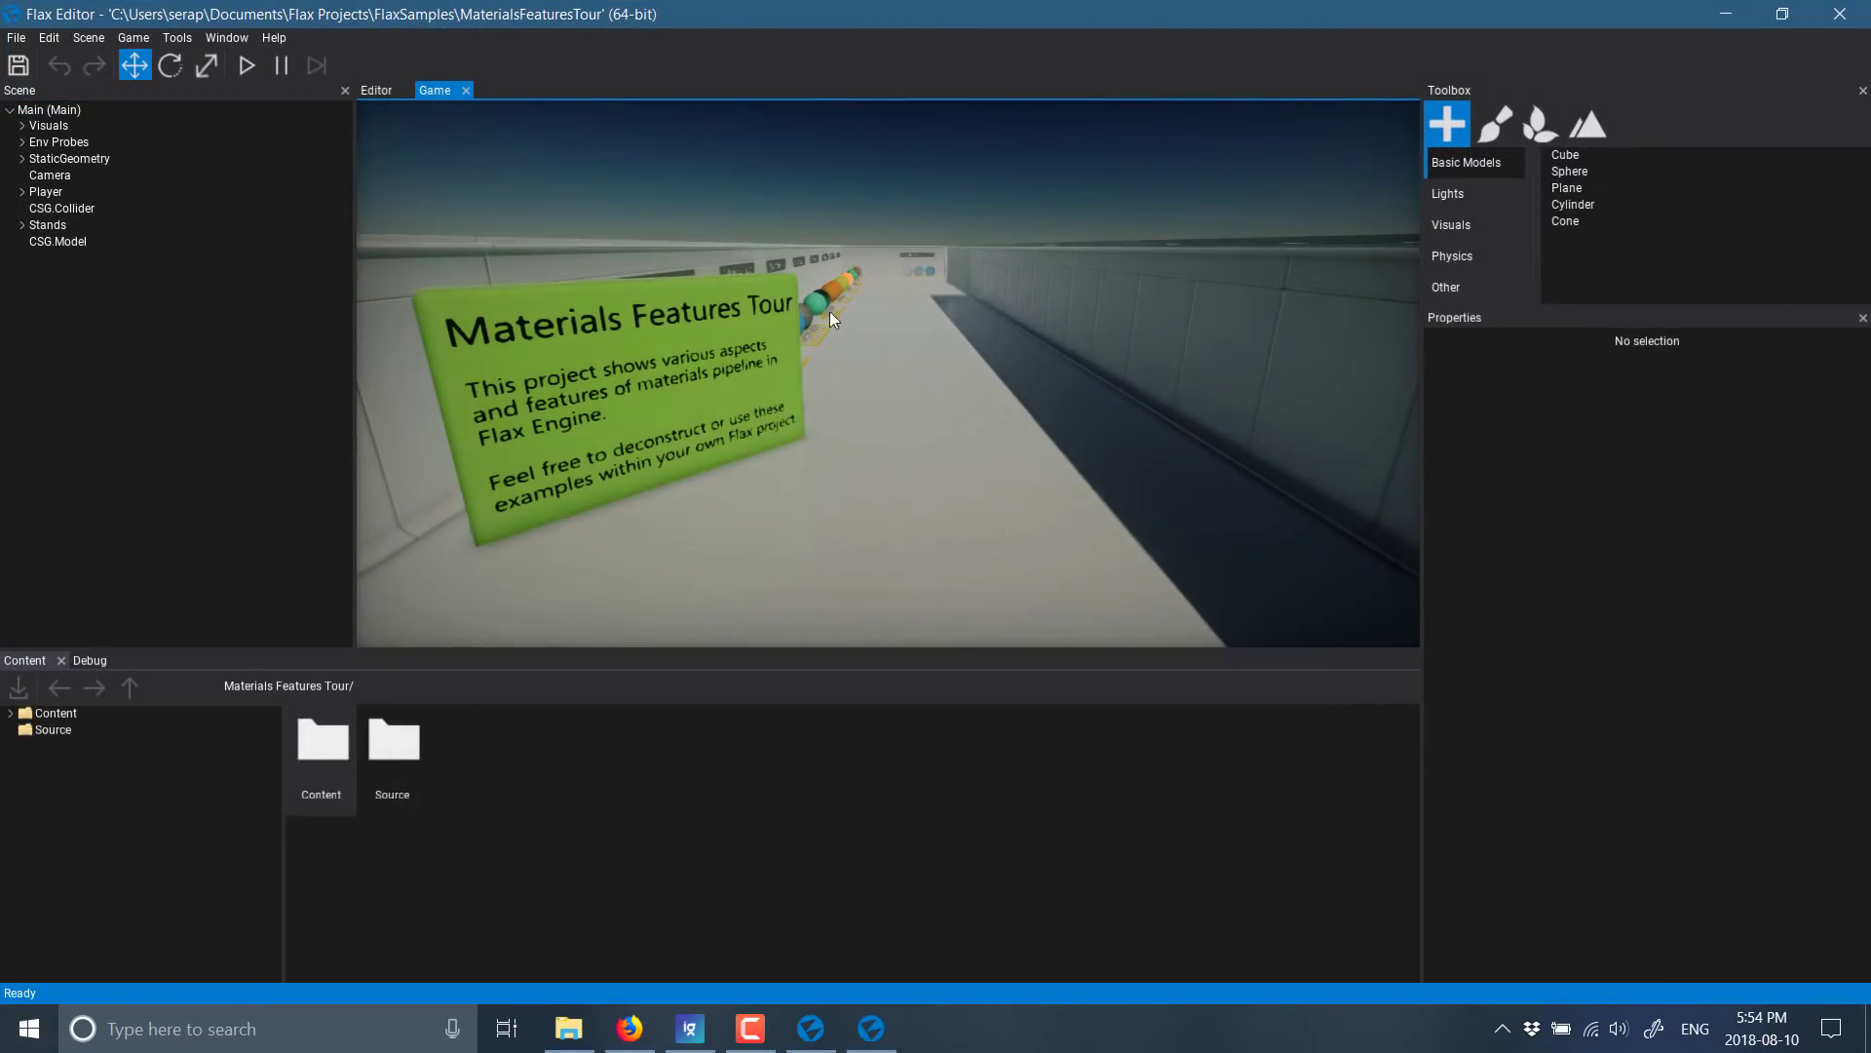
Start playing and walk past the welcome sign and chair to the Metalness and Roughness exhibits.
left_click(247, 65)
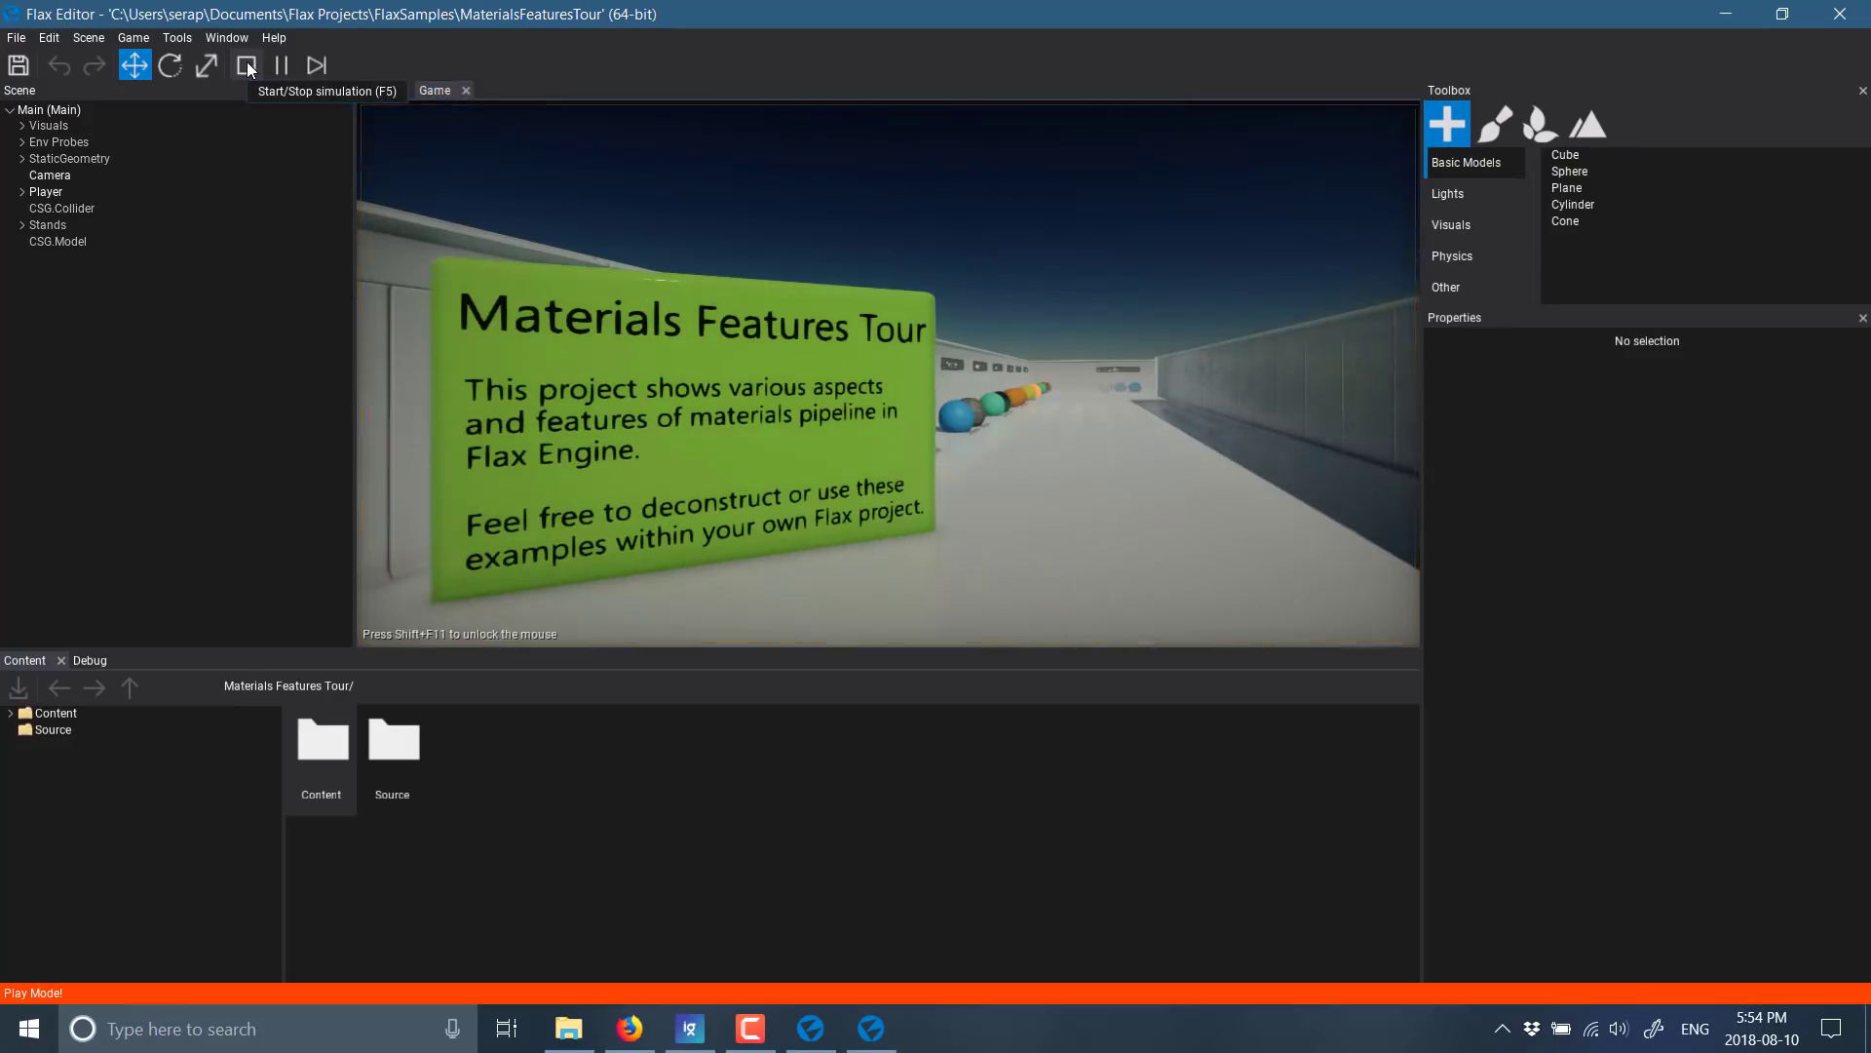
left_click(1212, 329)
key("w")
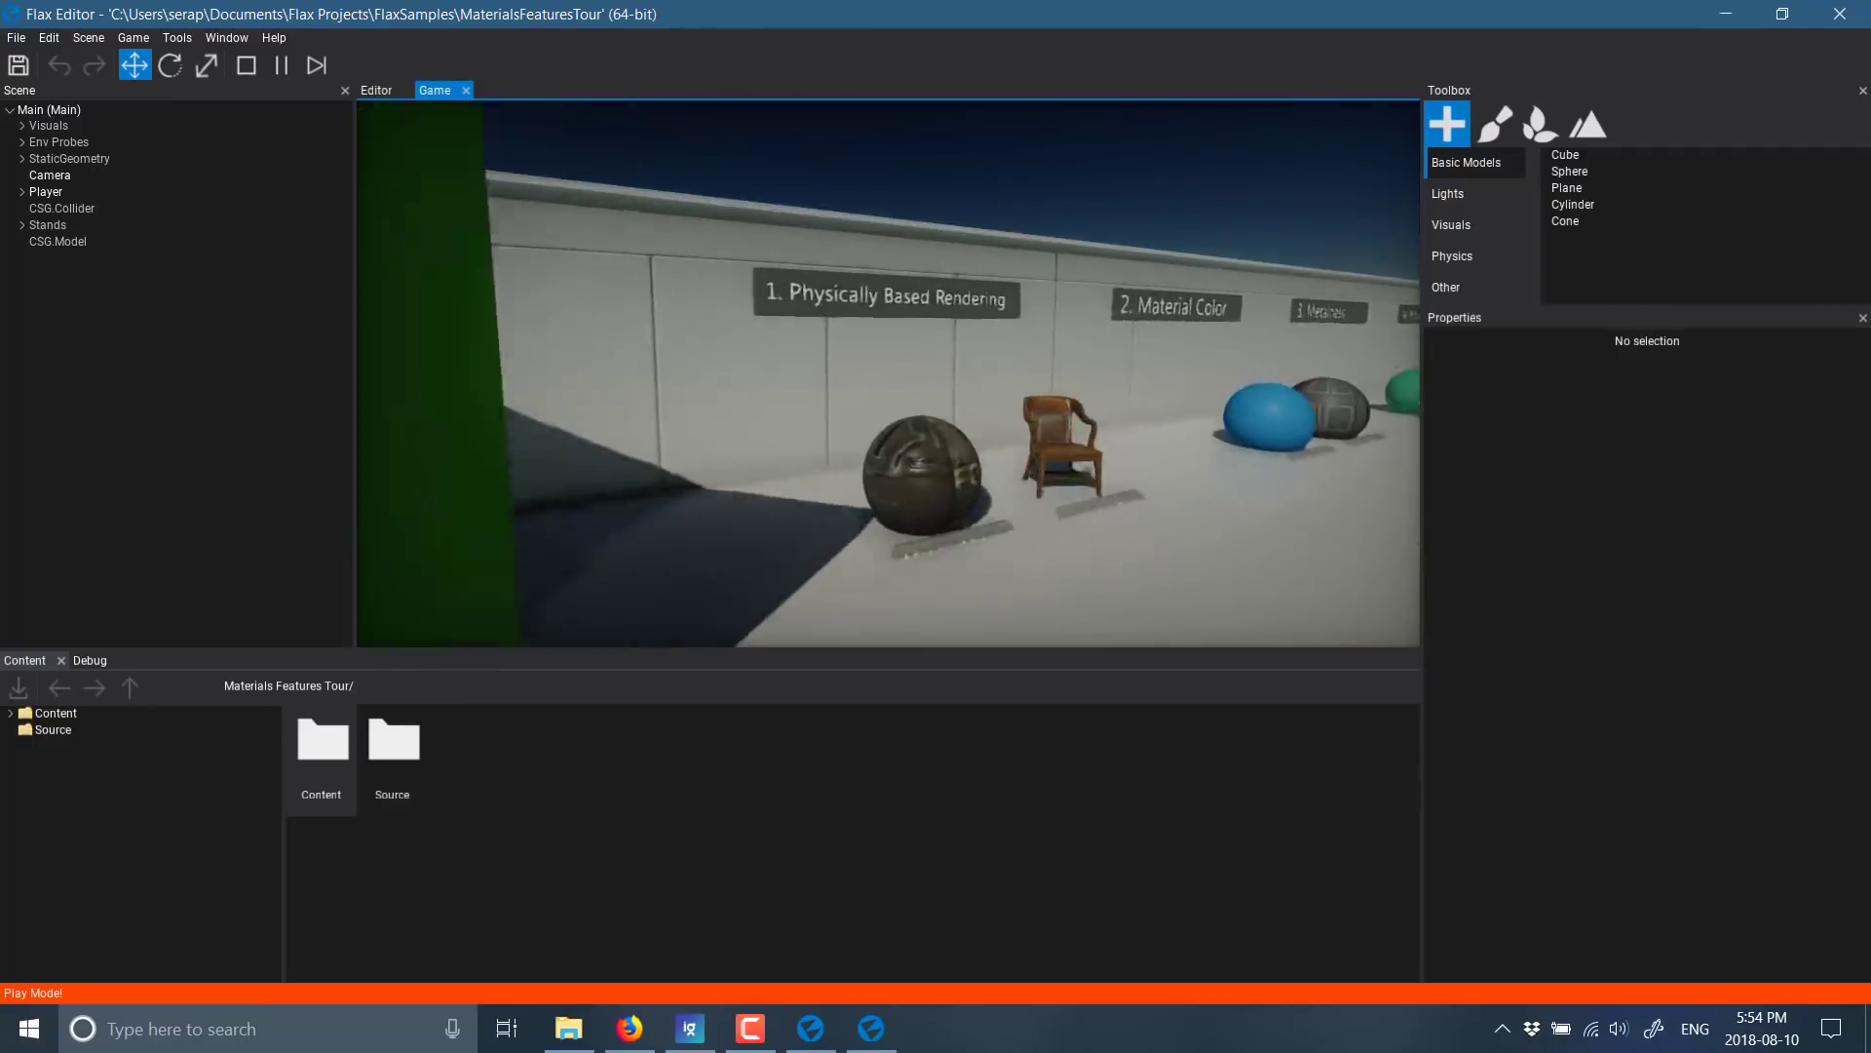
key("w")
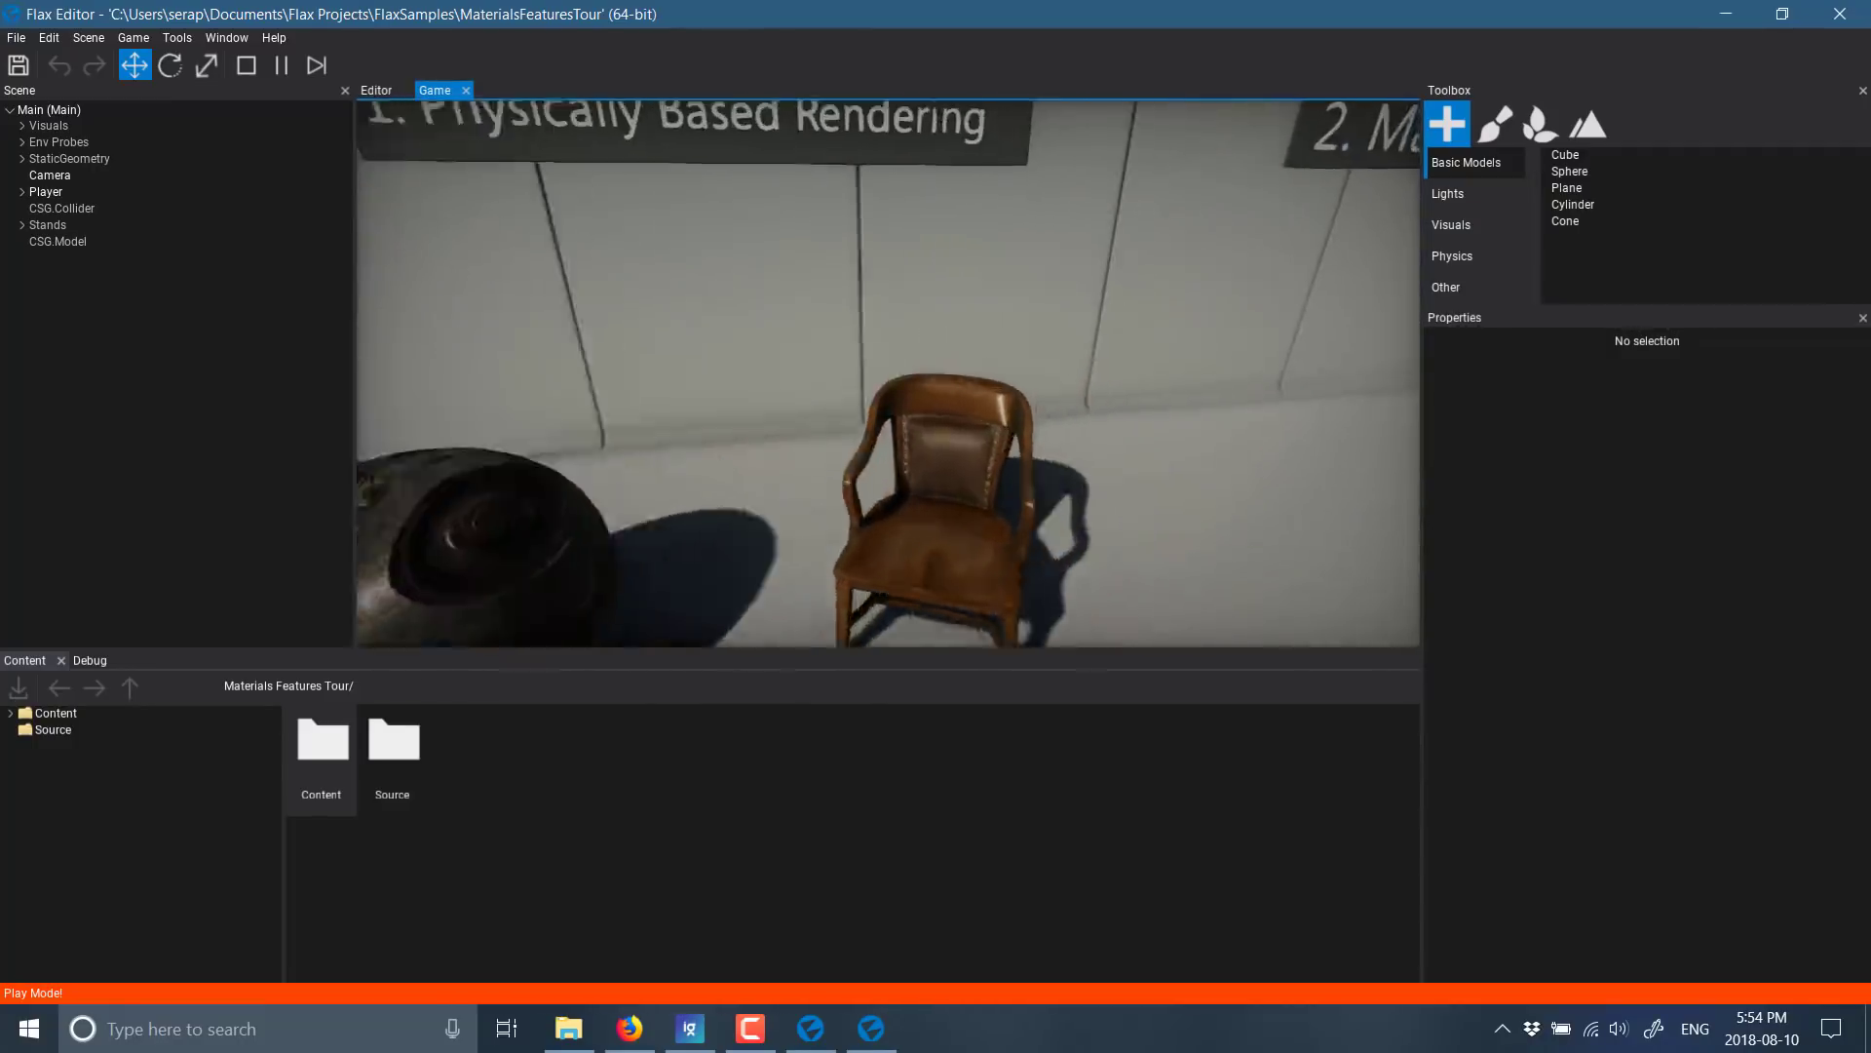
key("s")
key("w")
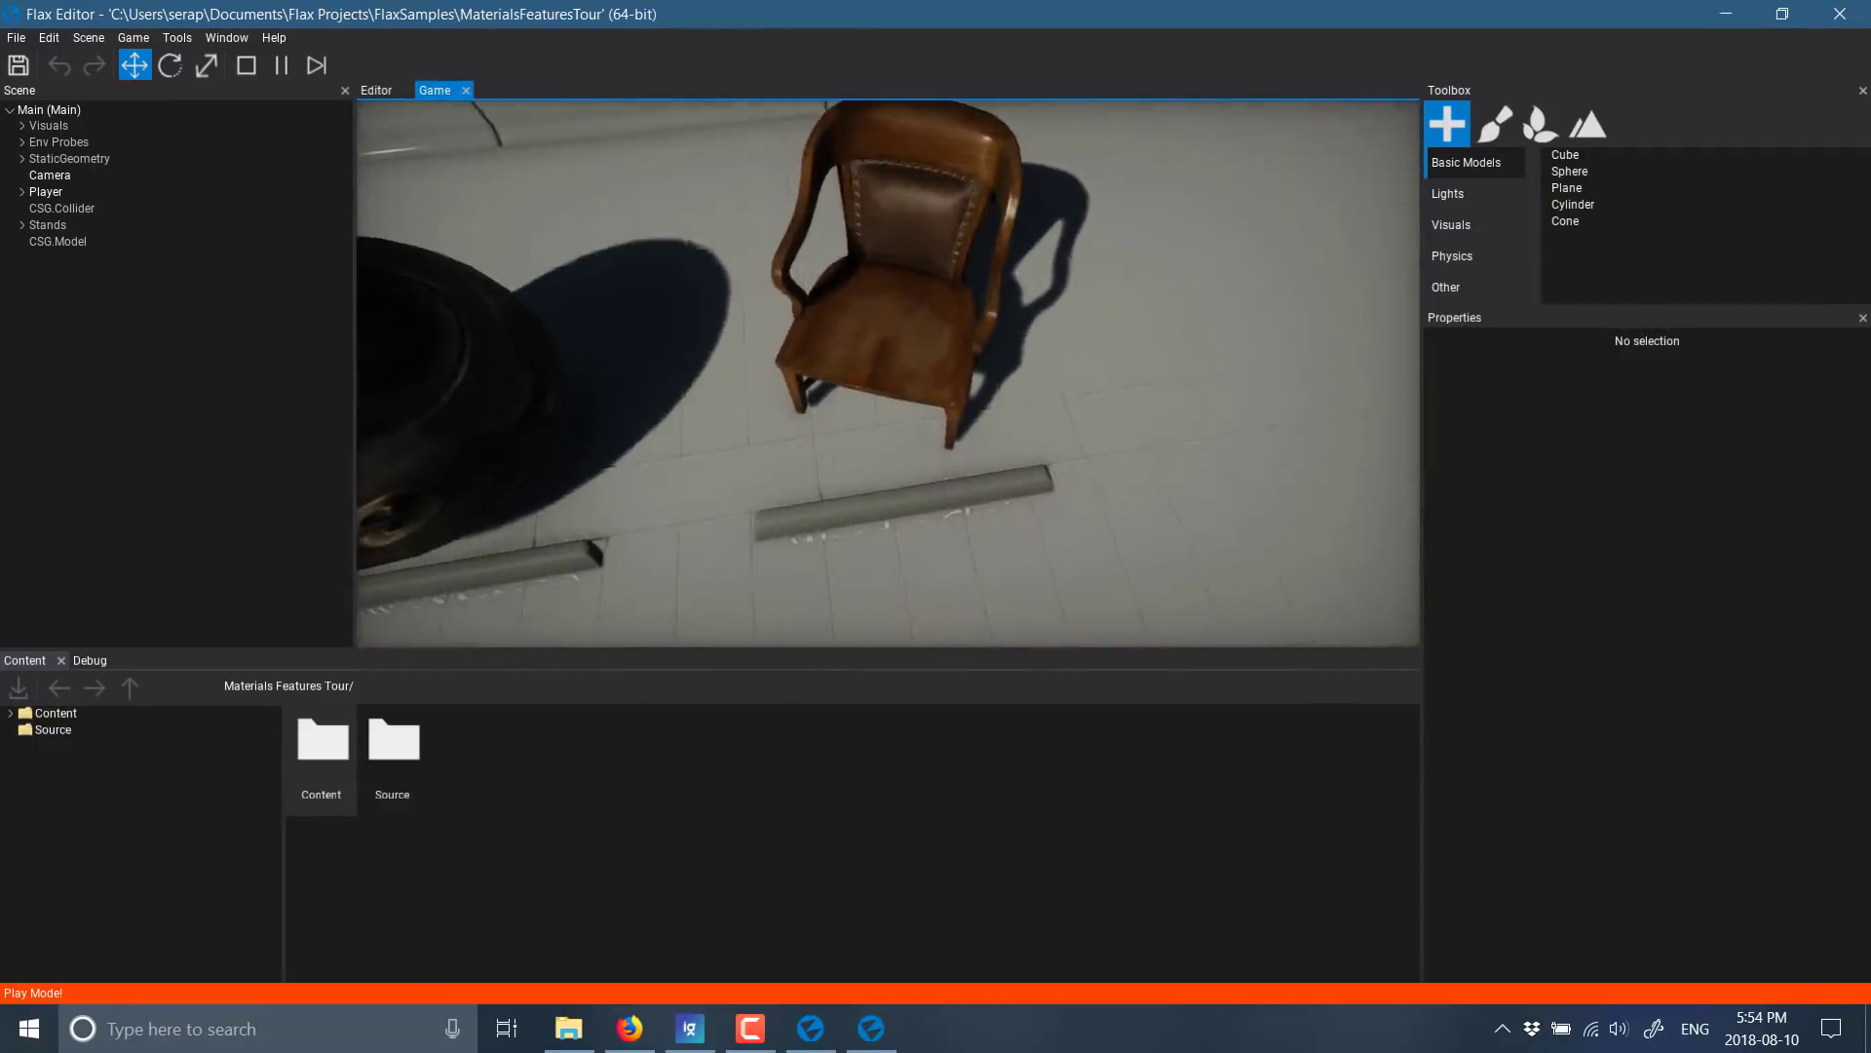
key("w")
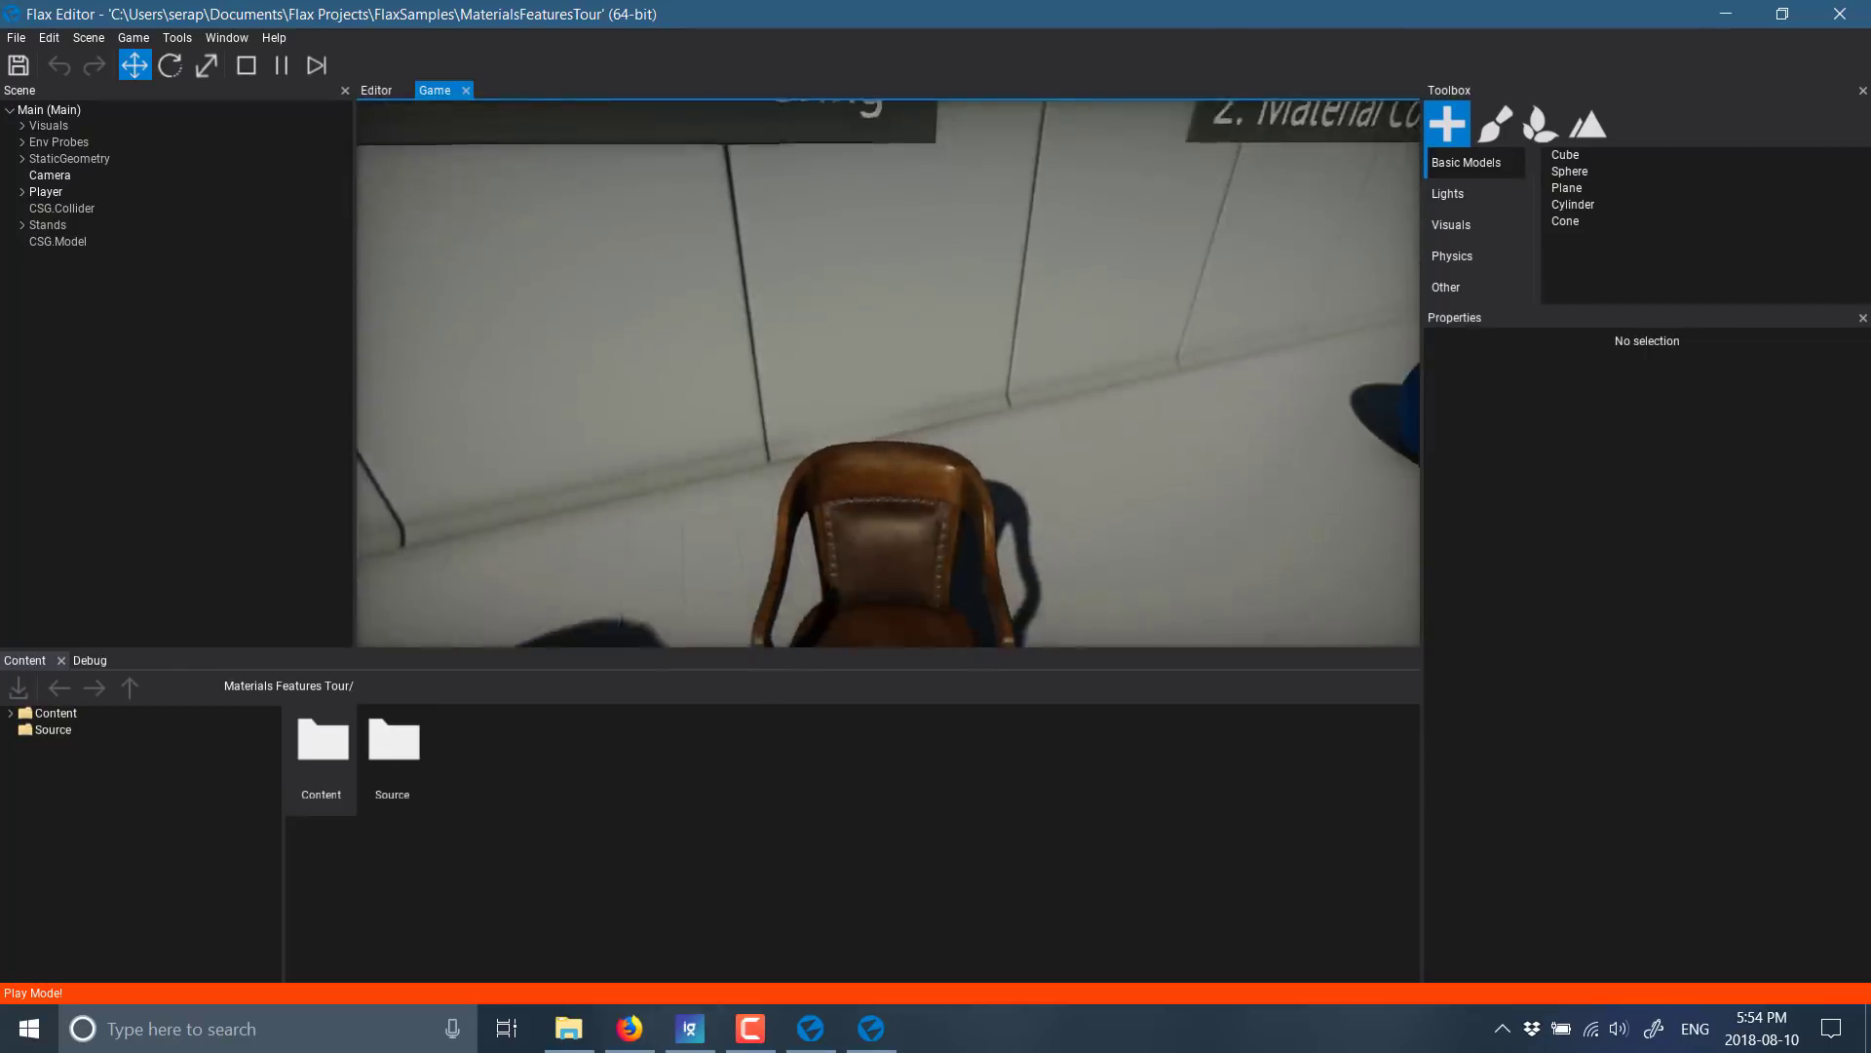
key("w")
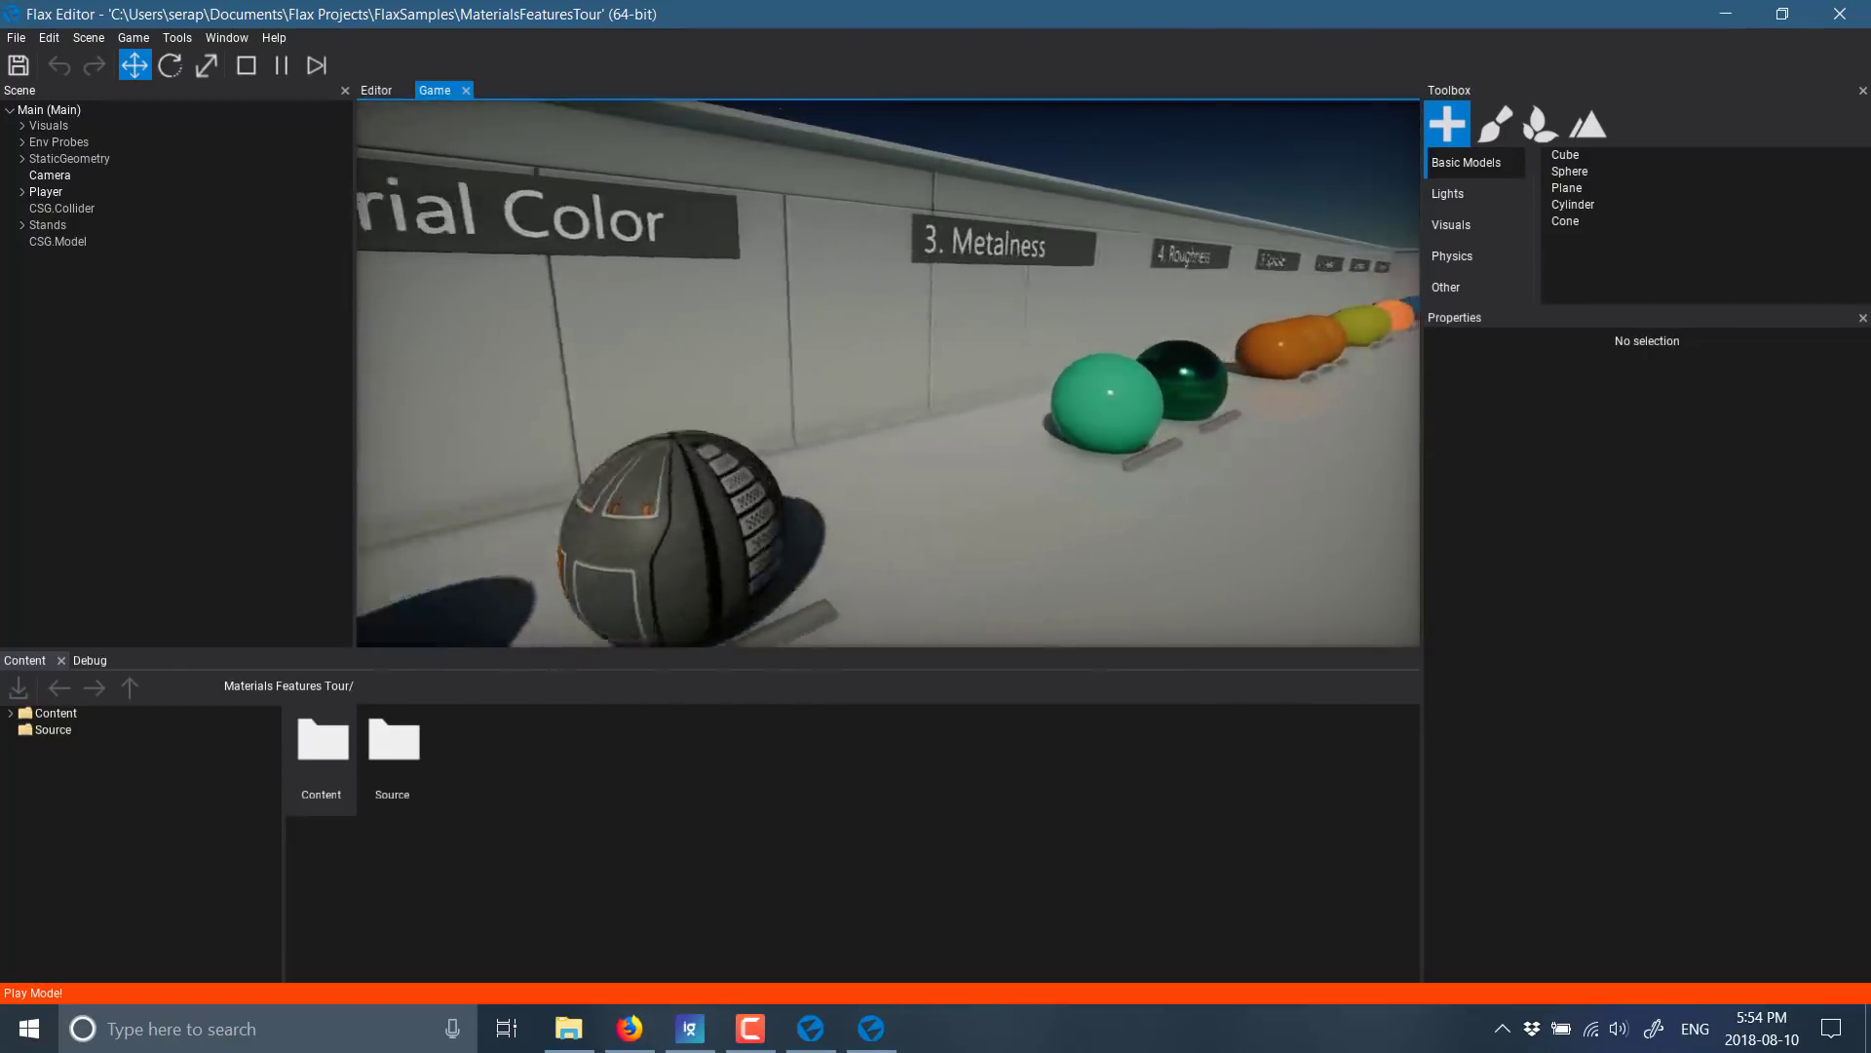
key("w")
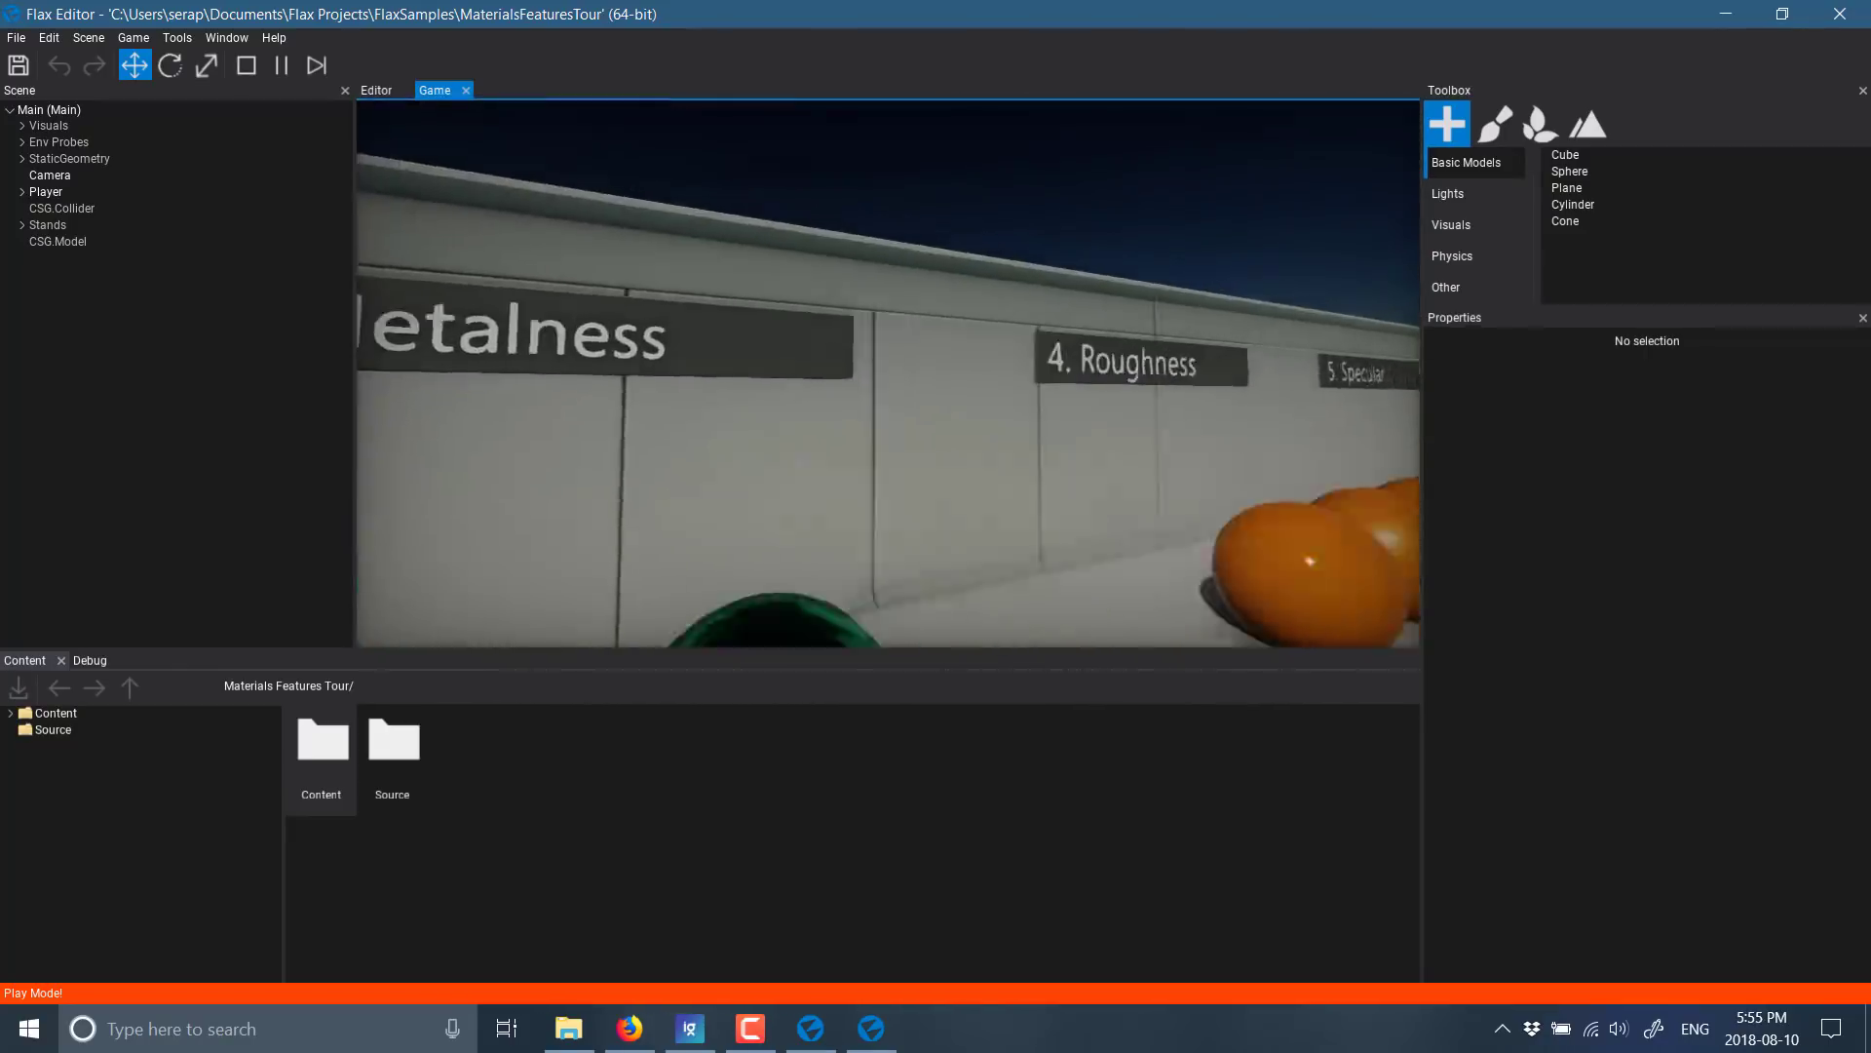
key("w")
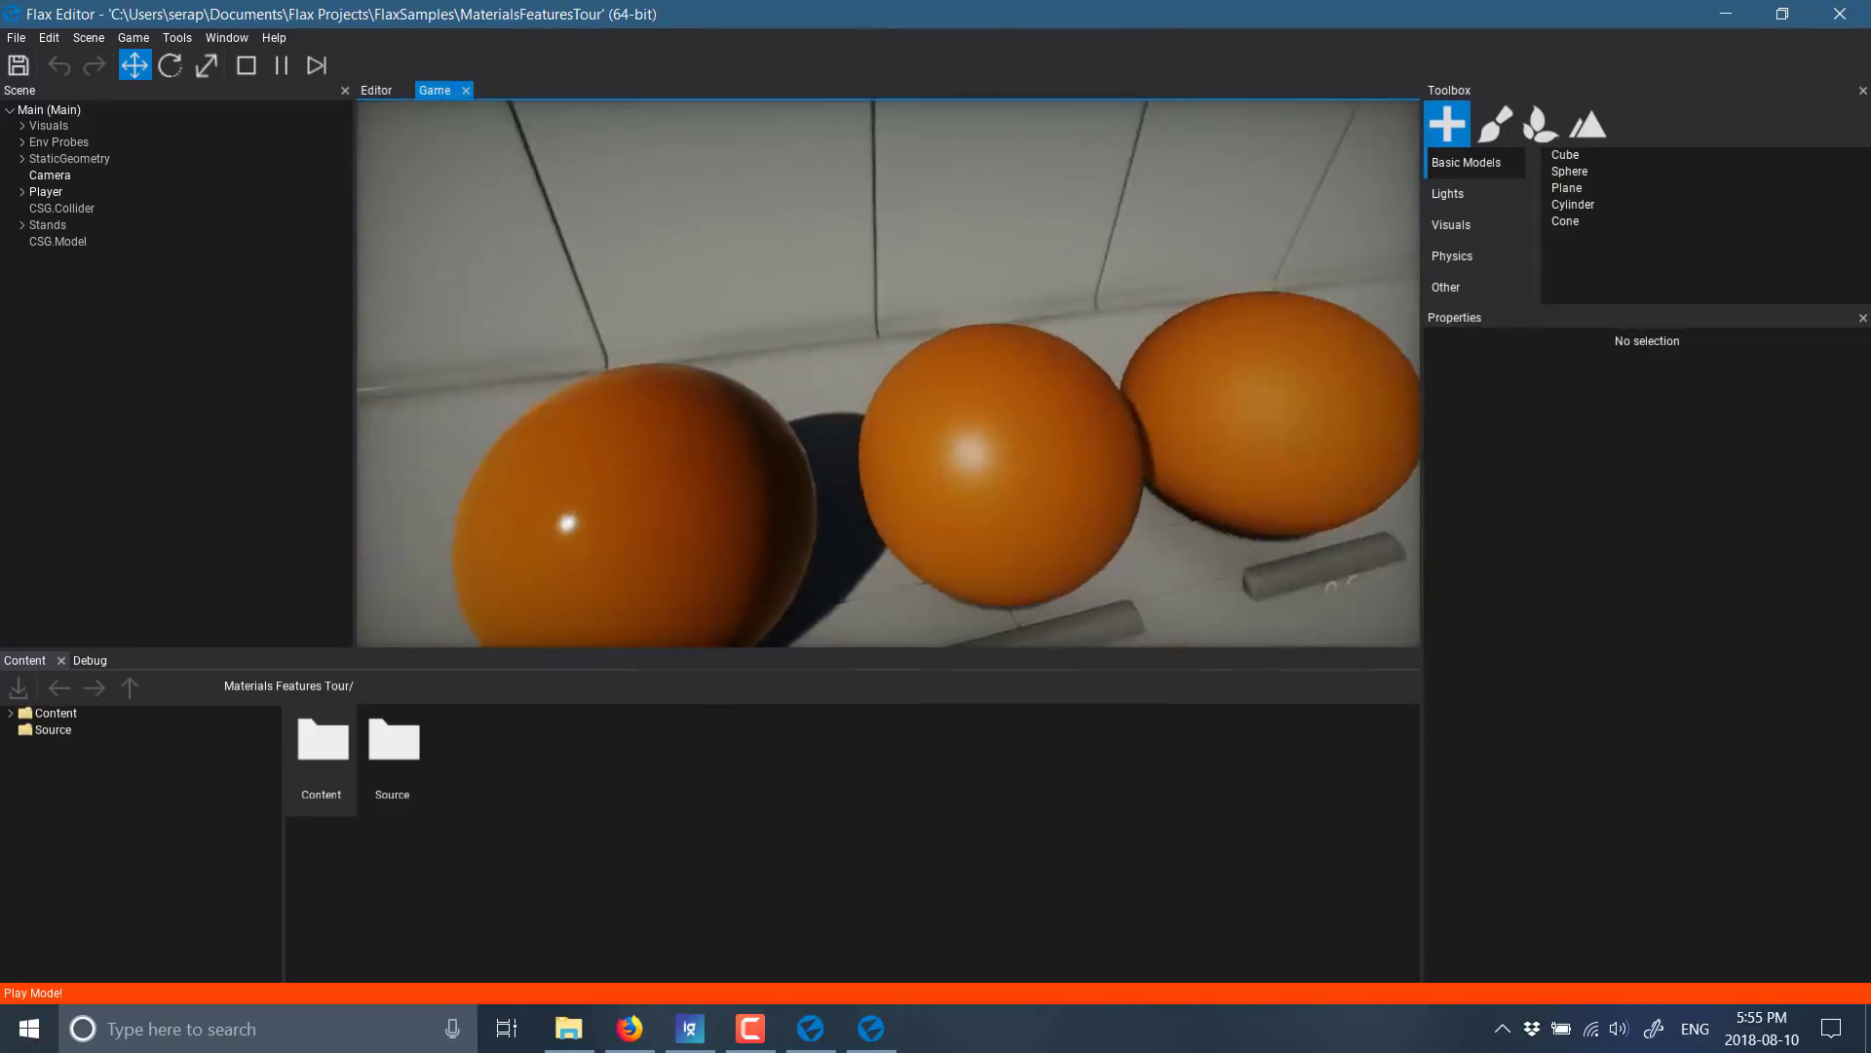
Keep walking past Emissive, Opacity, Vertex Offset and Material Instances to PostFx Material and Decals.
key("w")
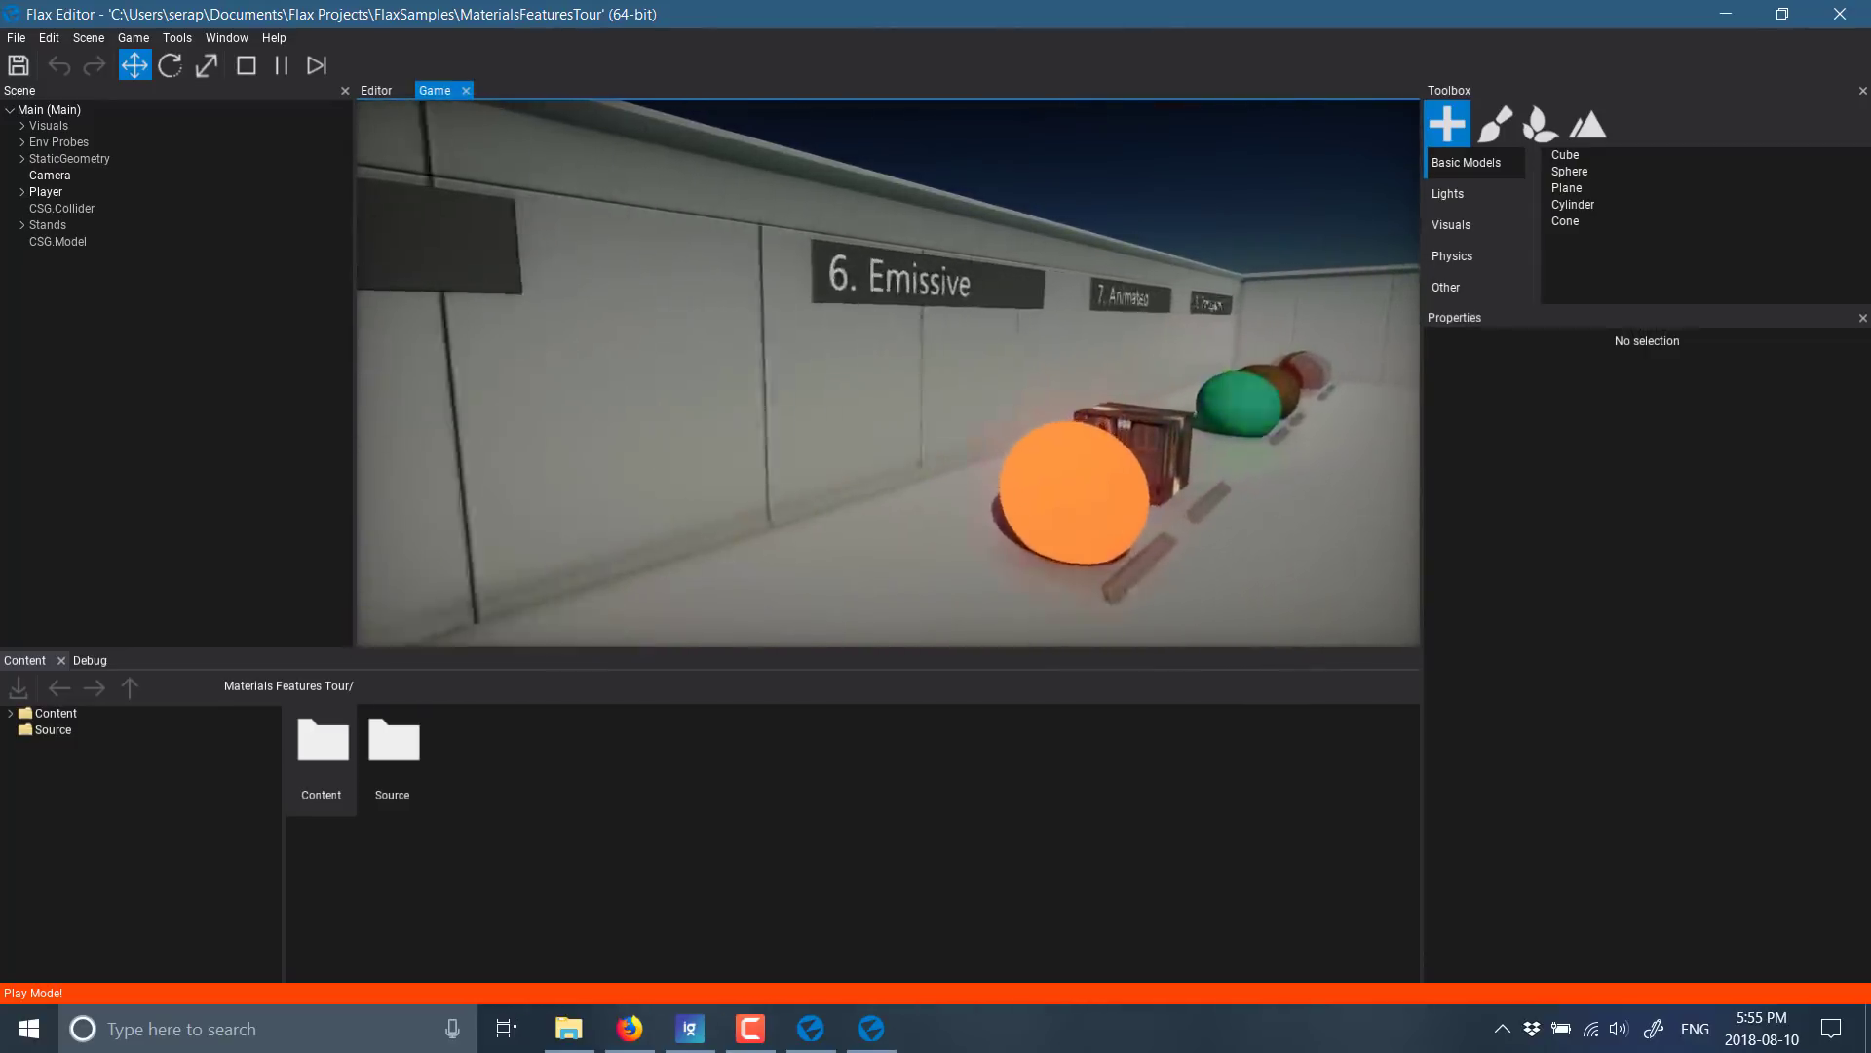
key("w")
key("w")
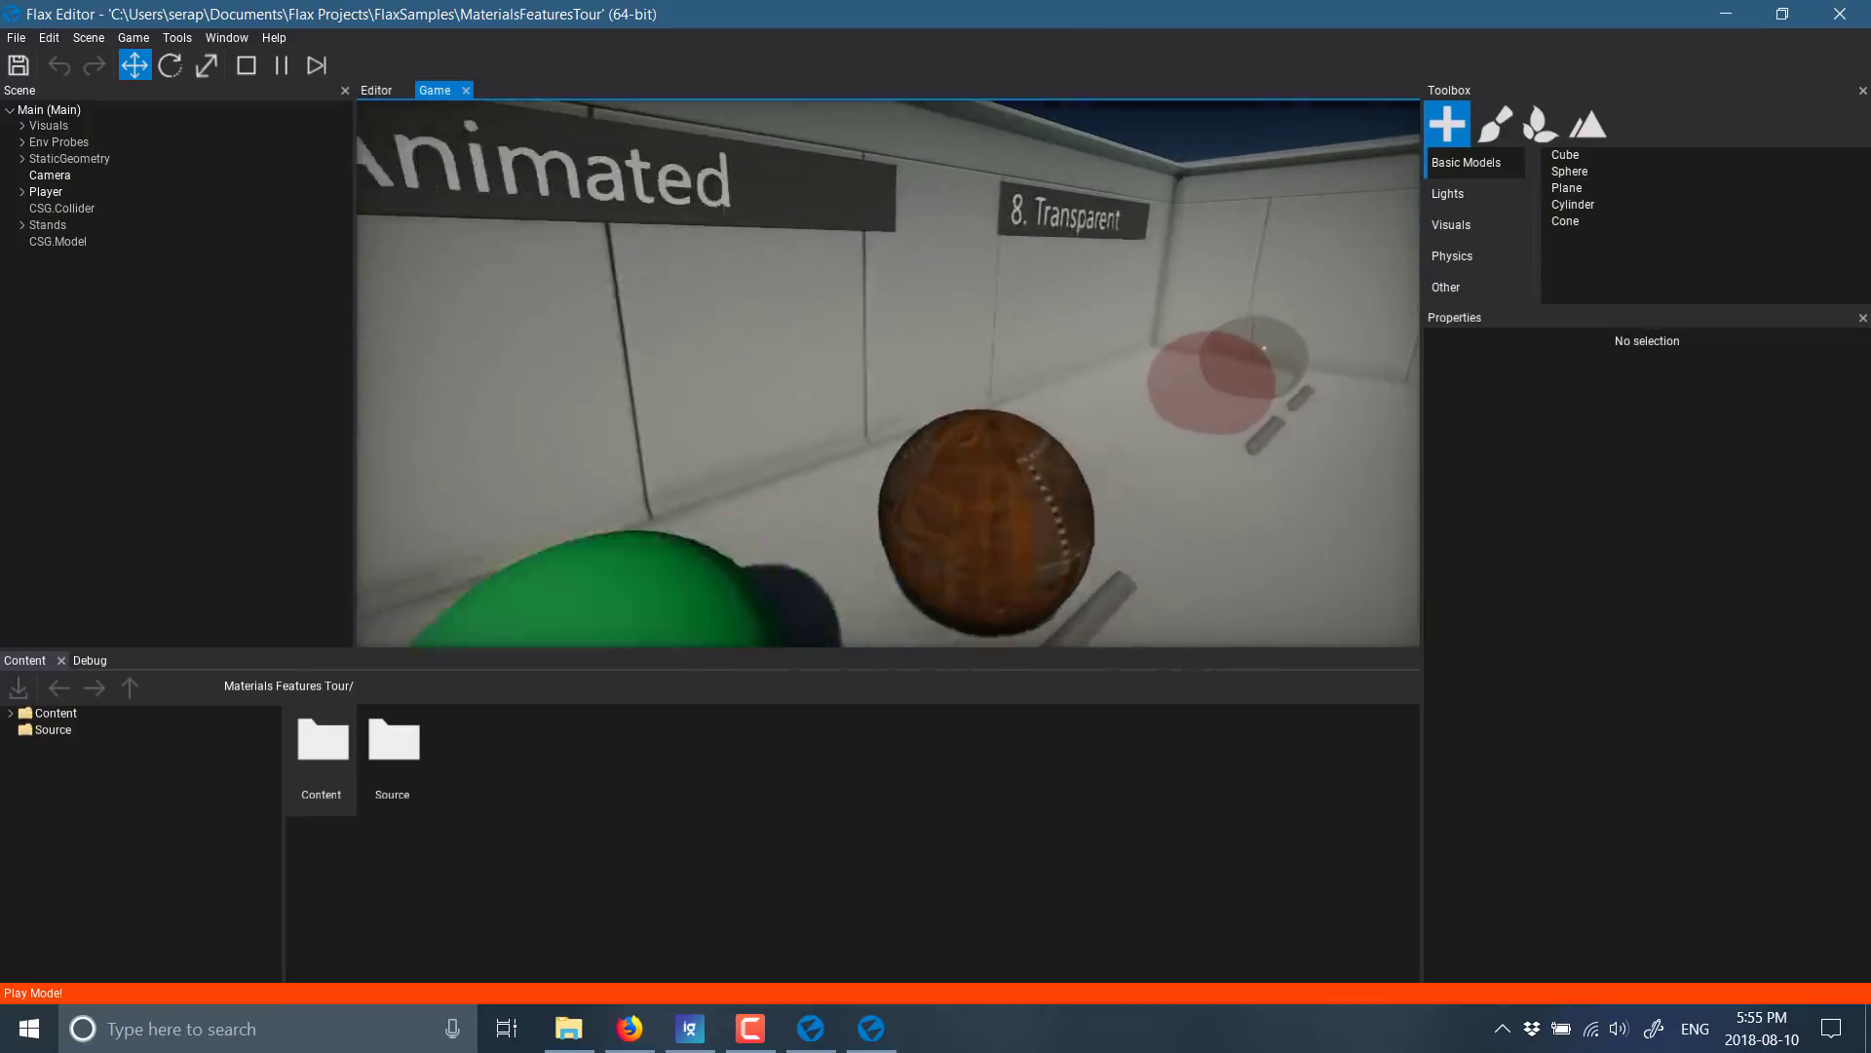
key("w")
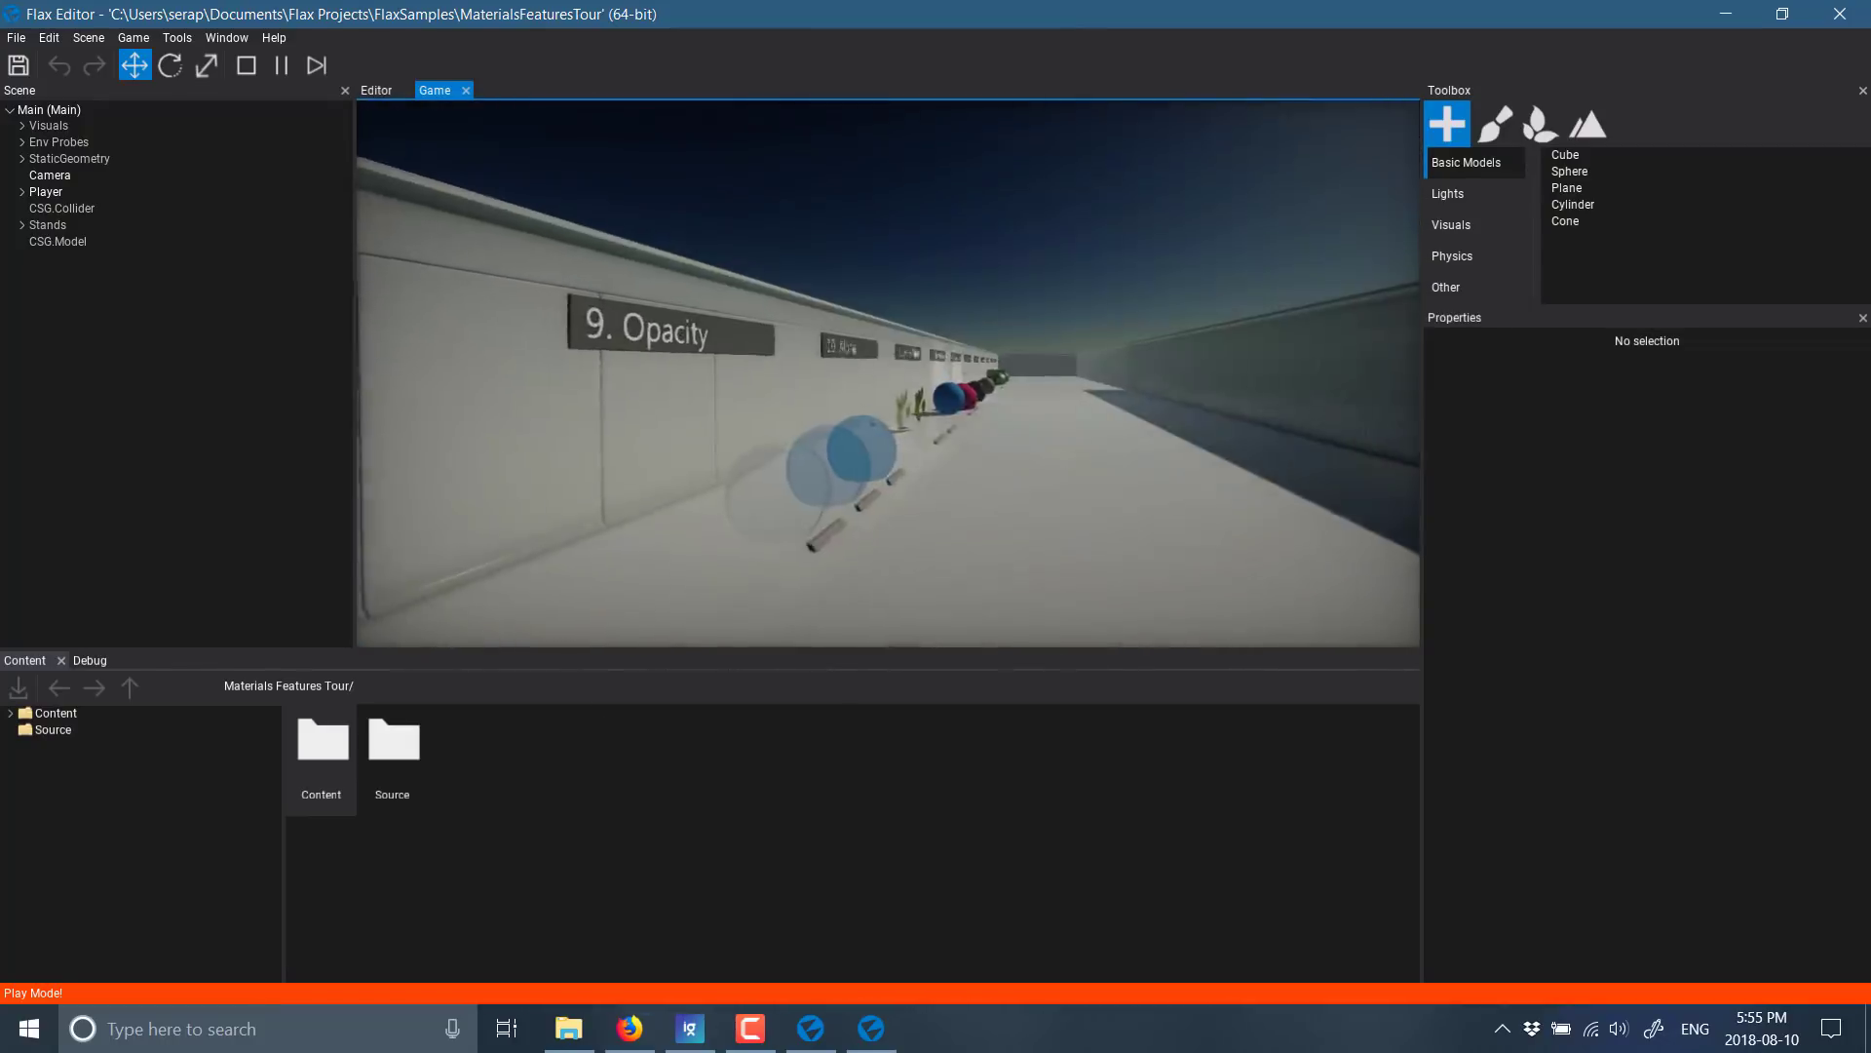
key("w")
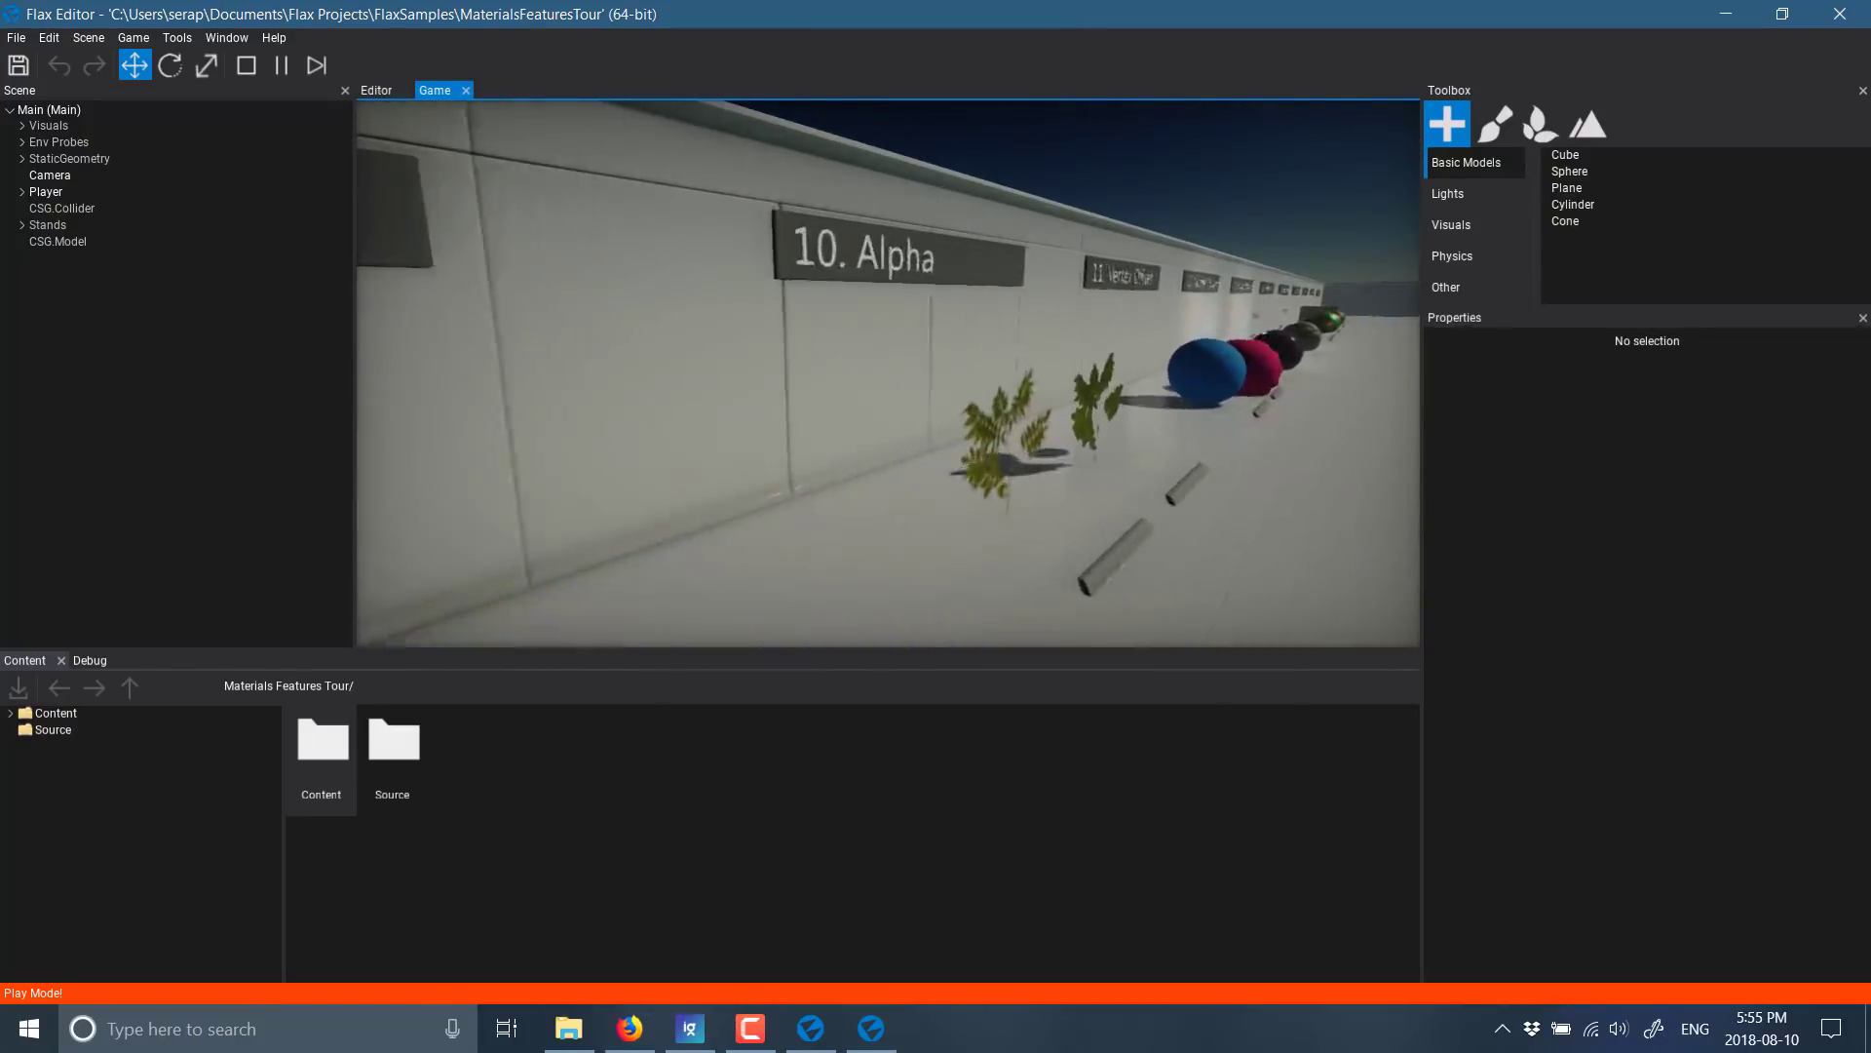
key("w")
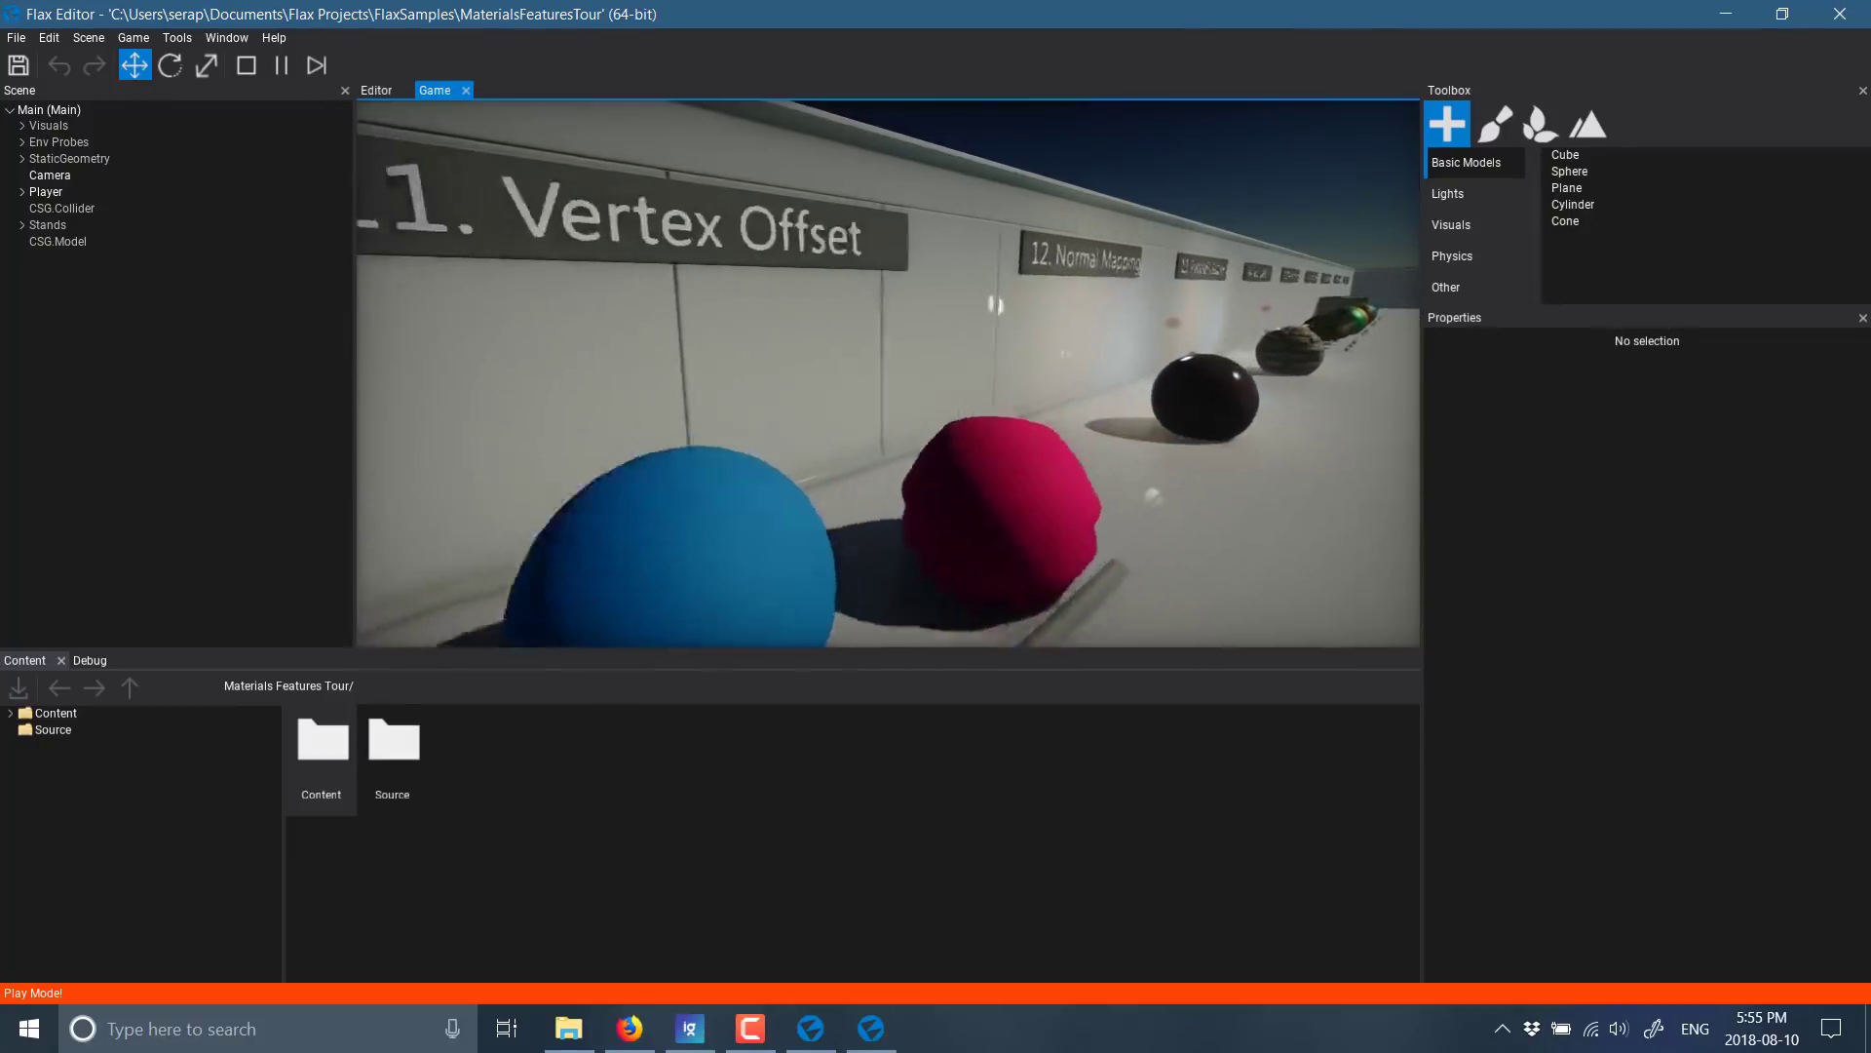
key("w")
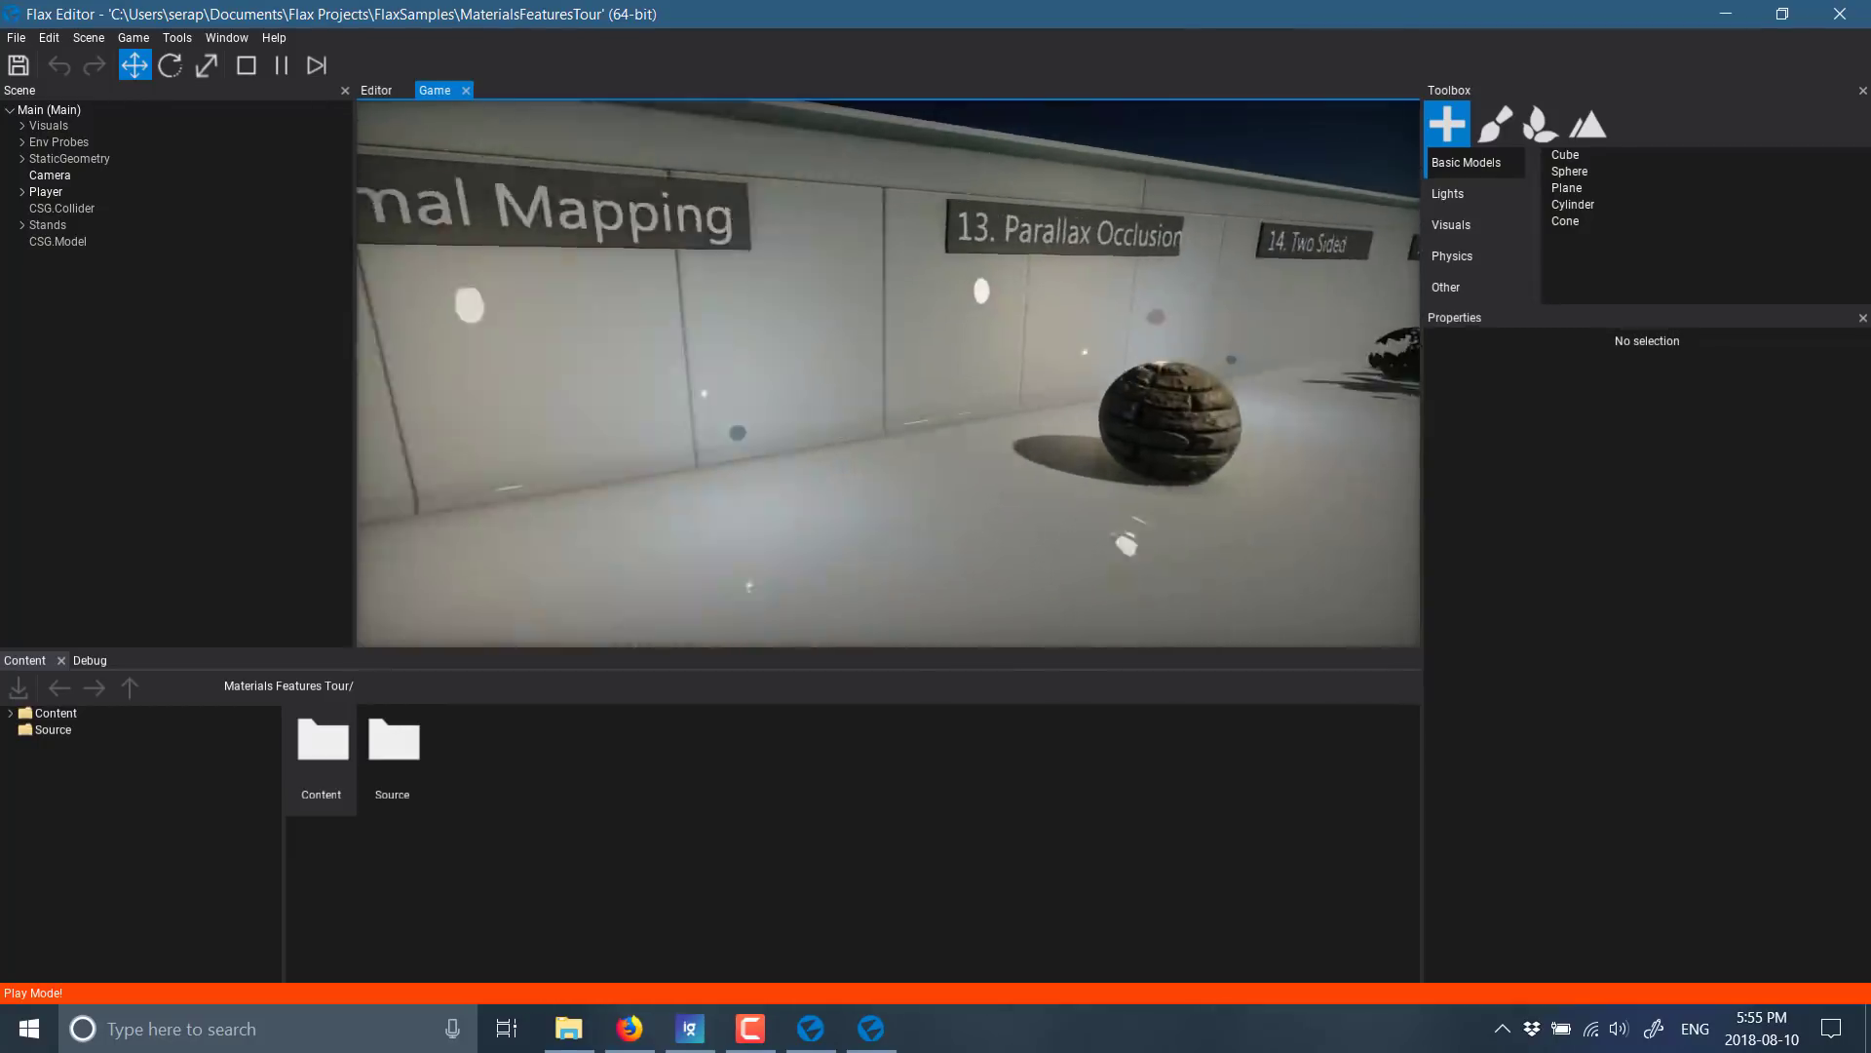
key("w")
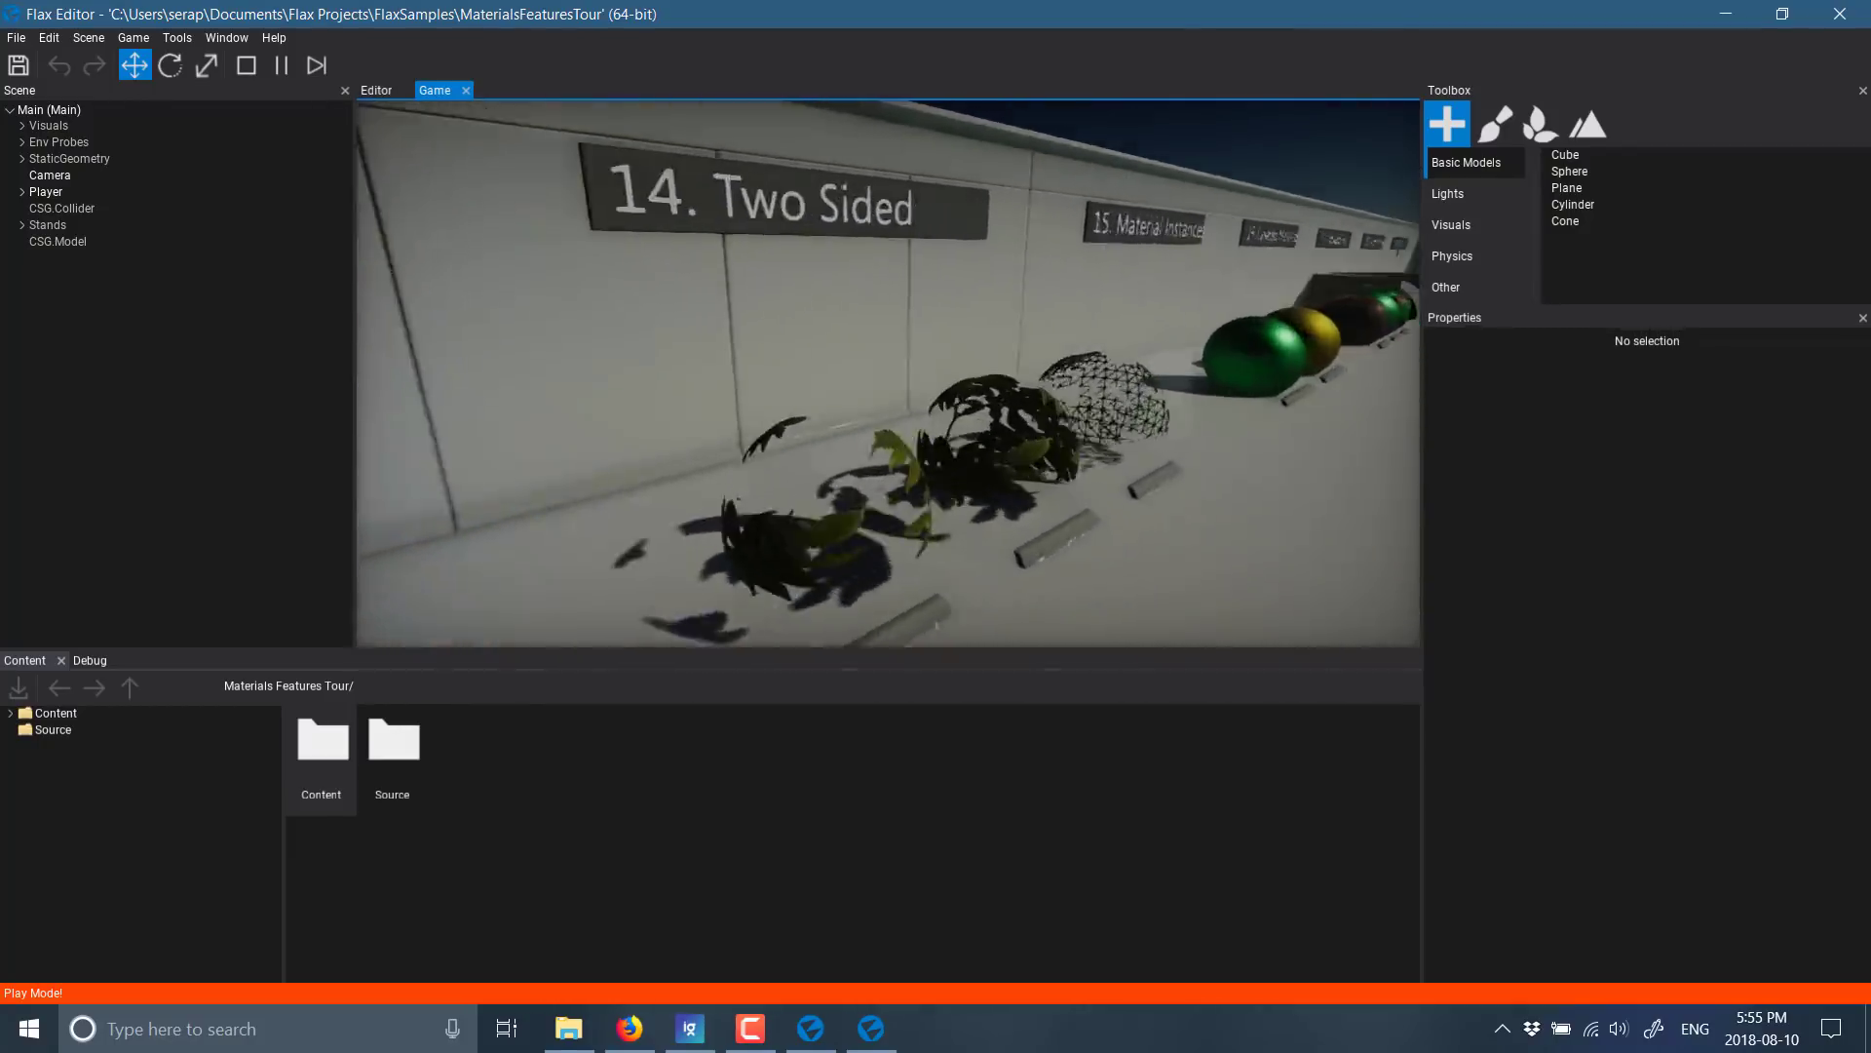
key("w")
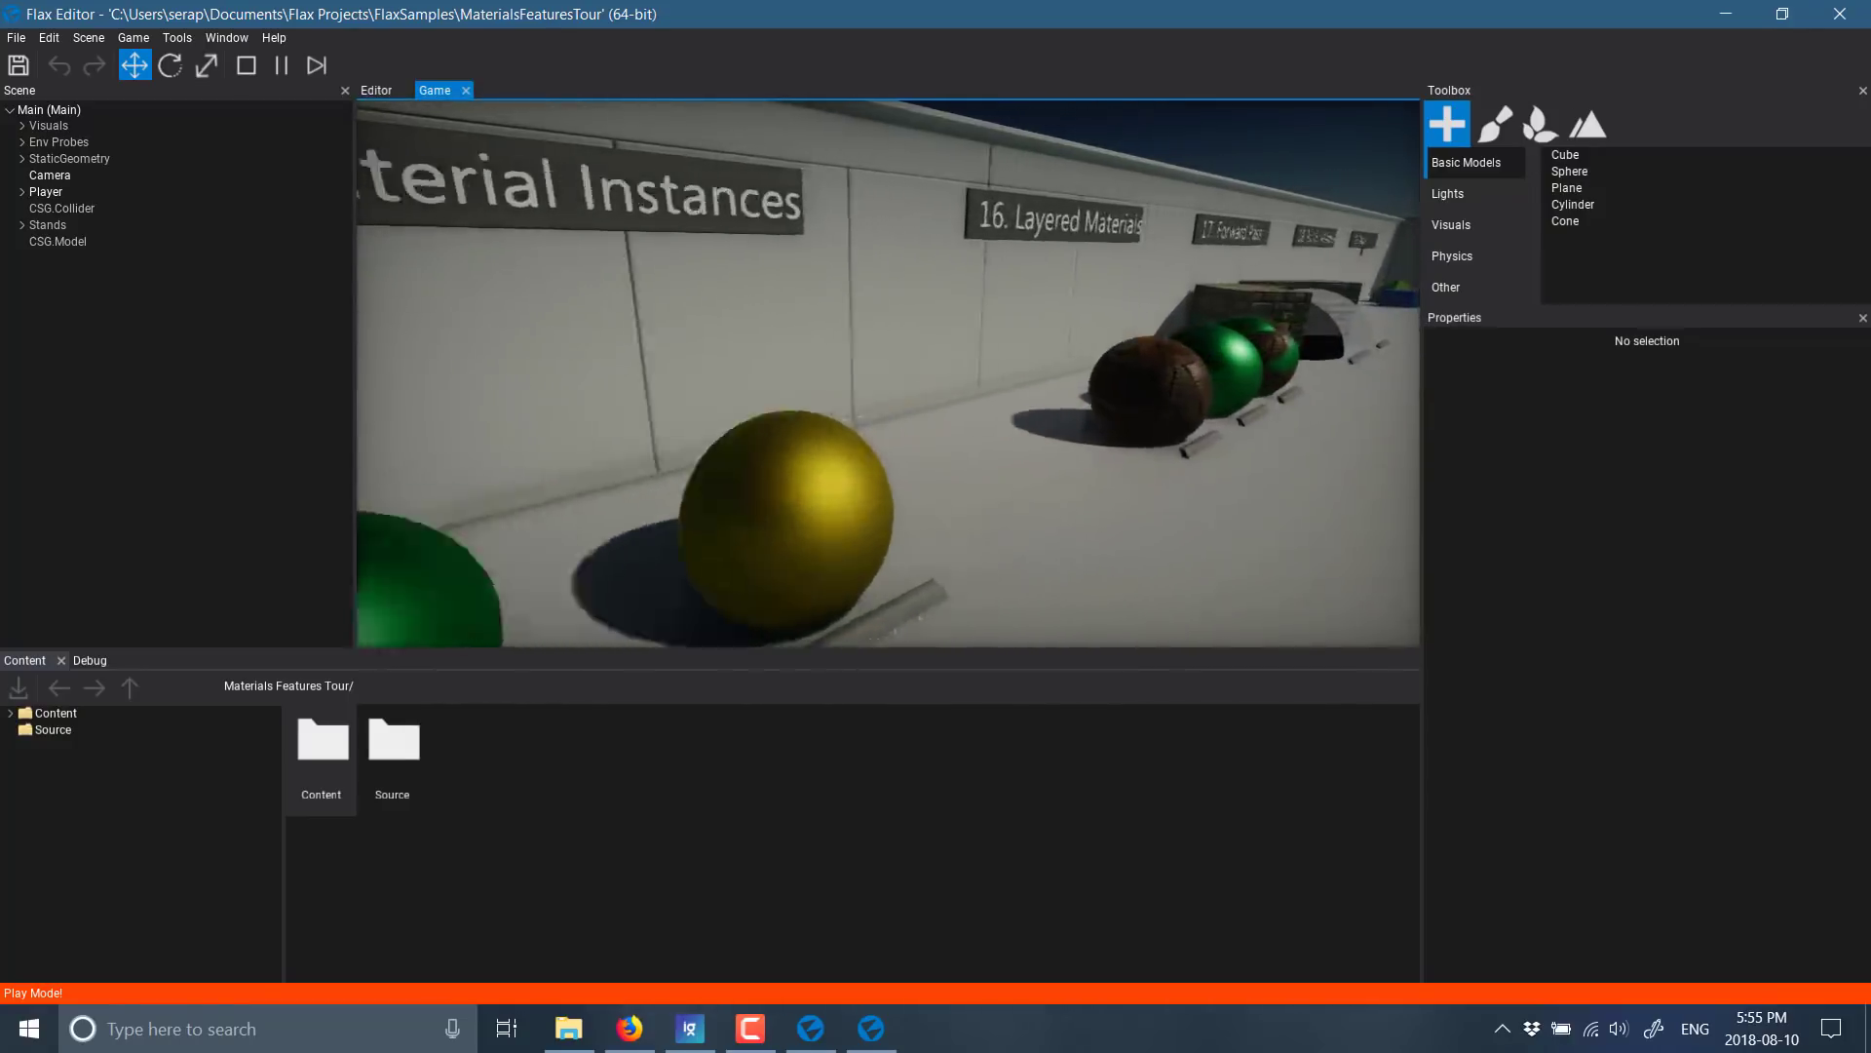
key("w")
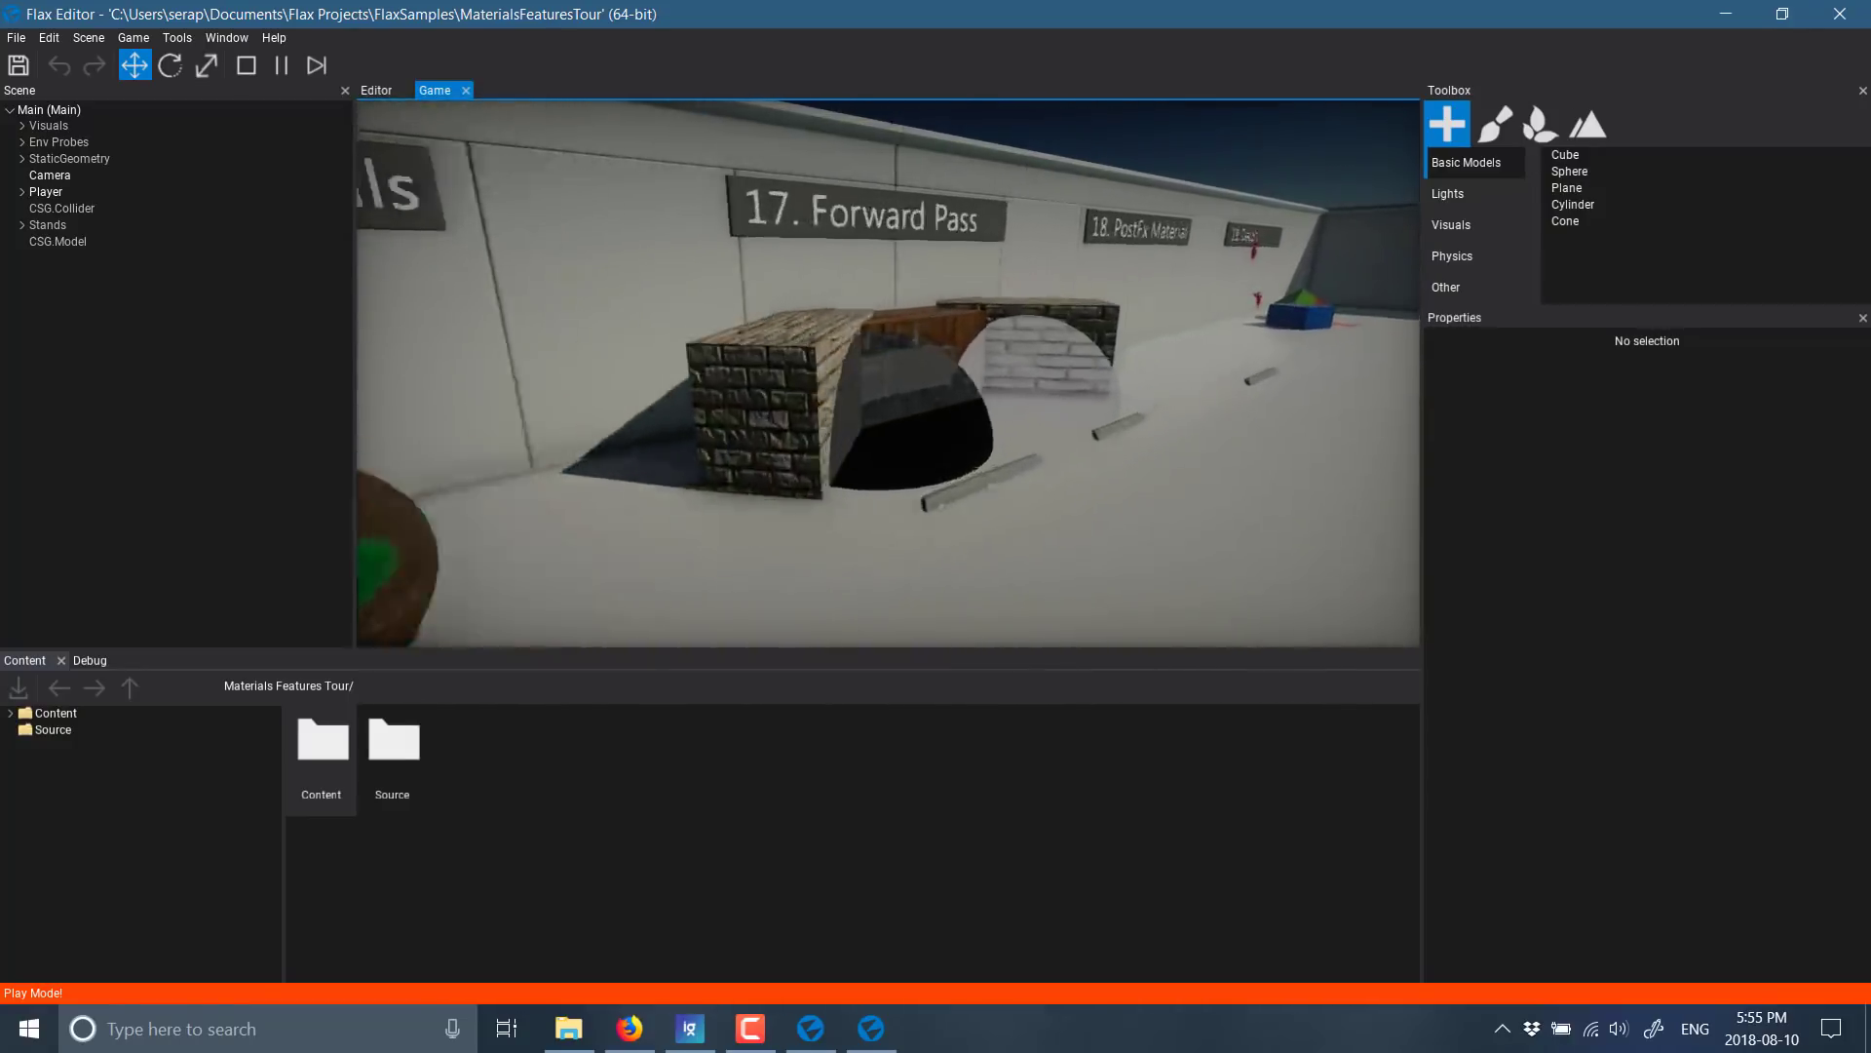
key("w")
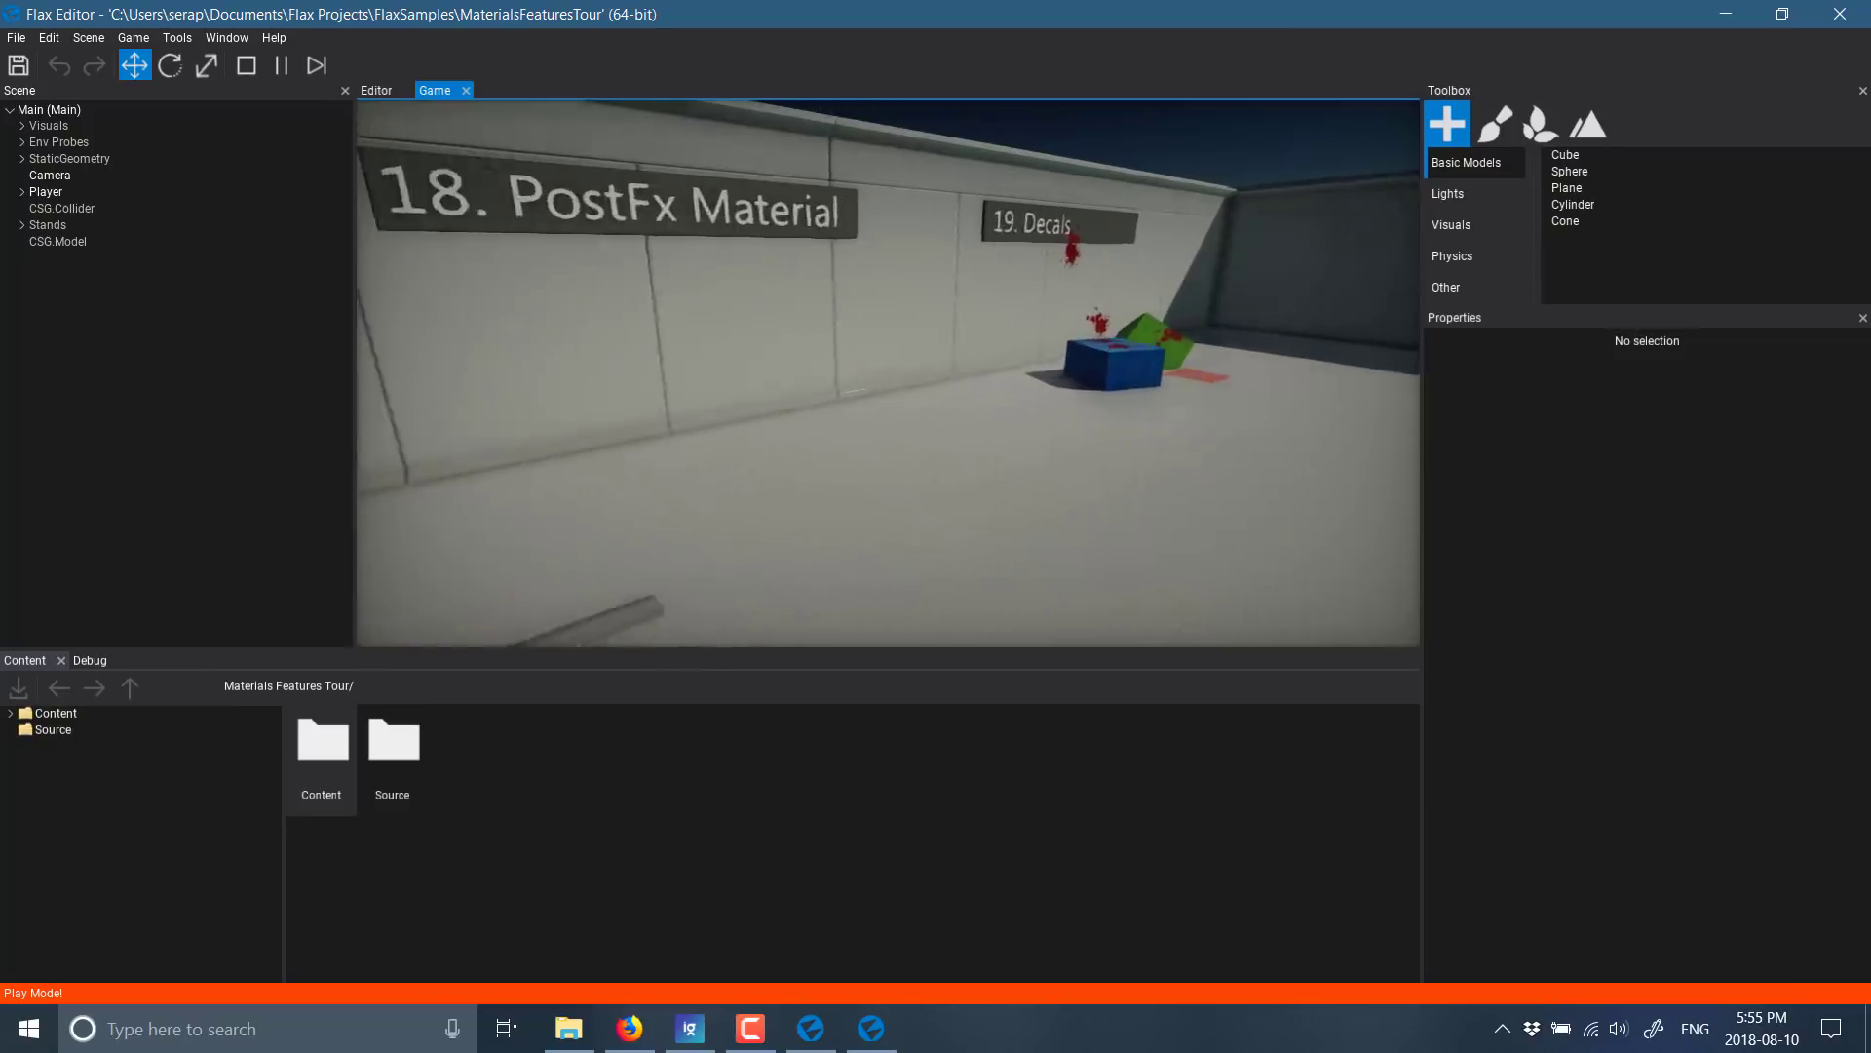
key("w")
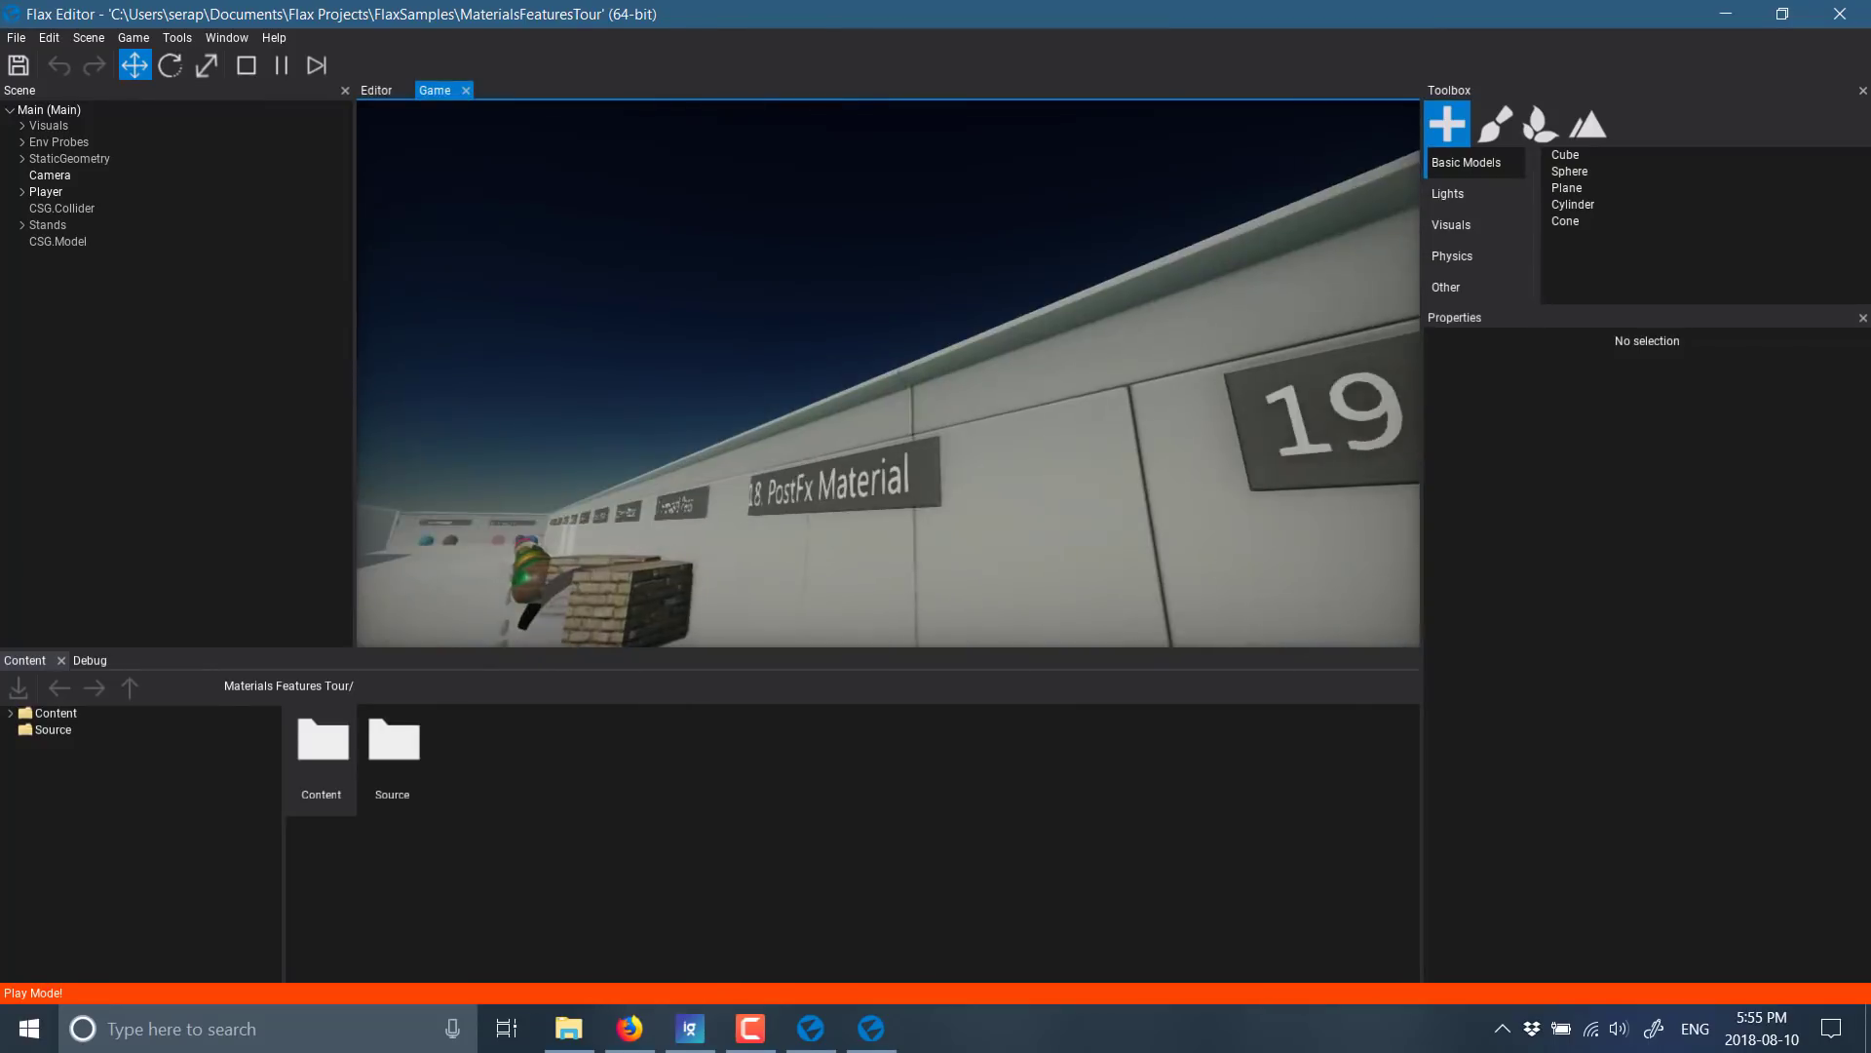
Stop the game and add a new Model actor to the Main scene.
key("Escape")
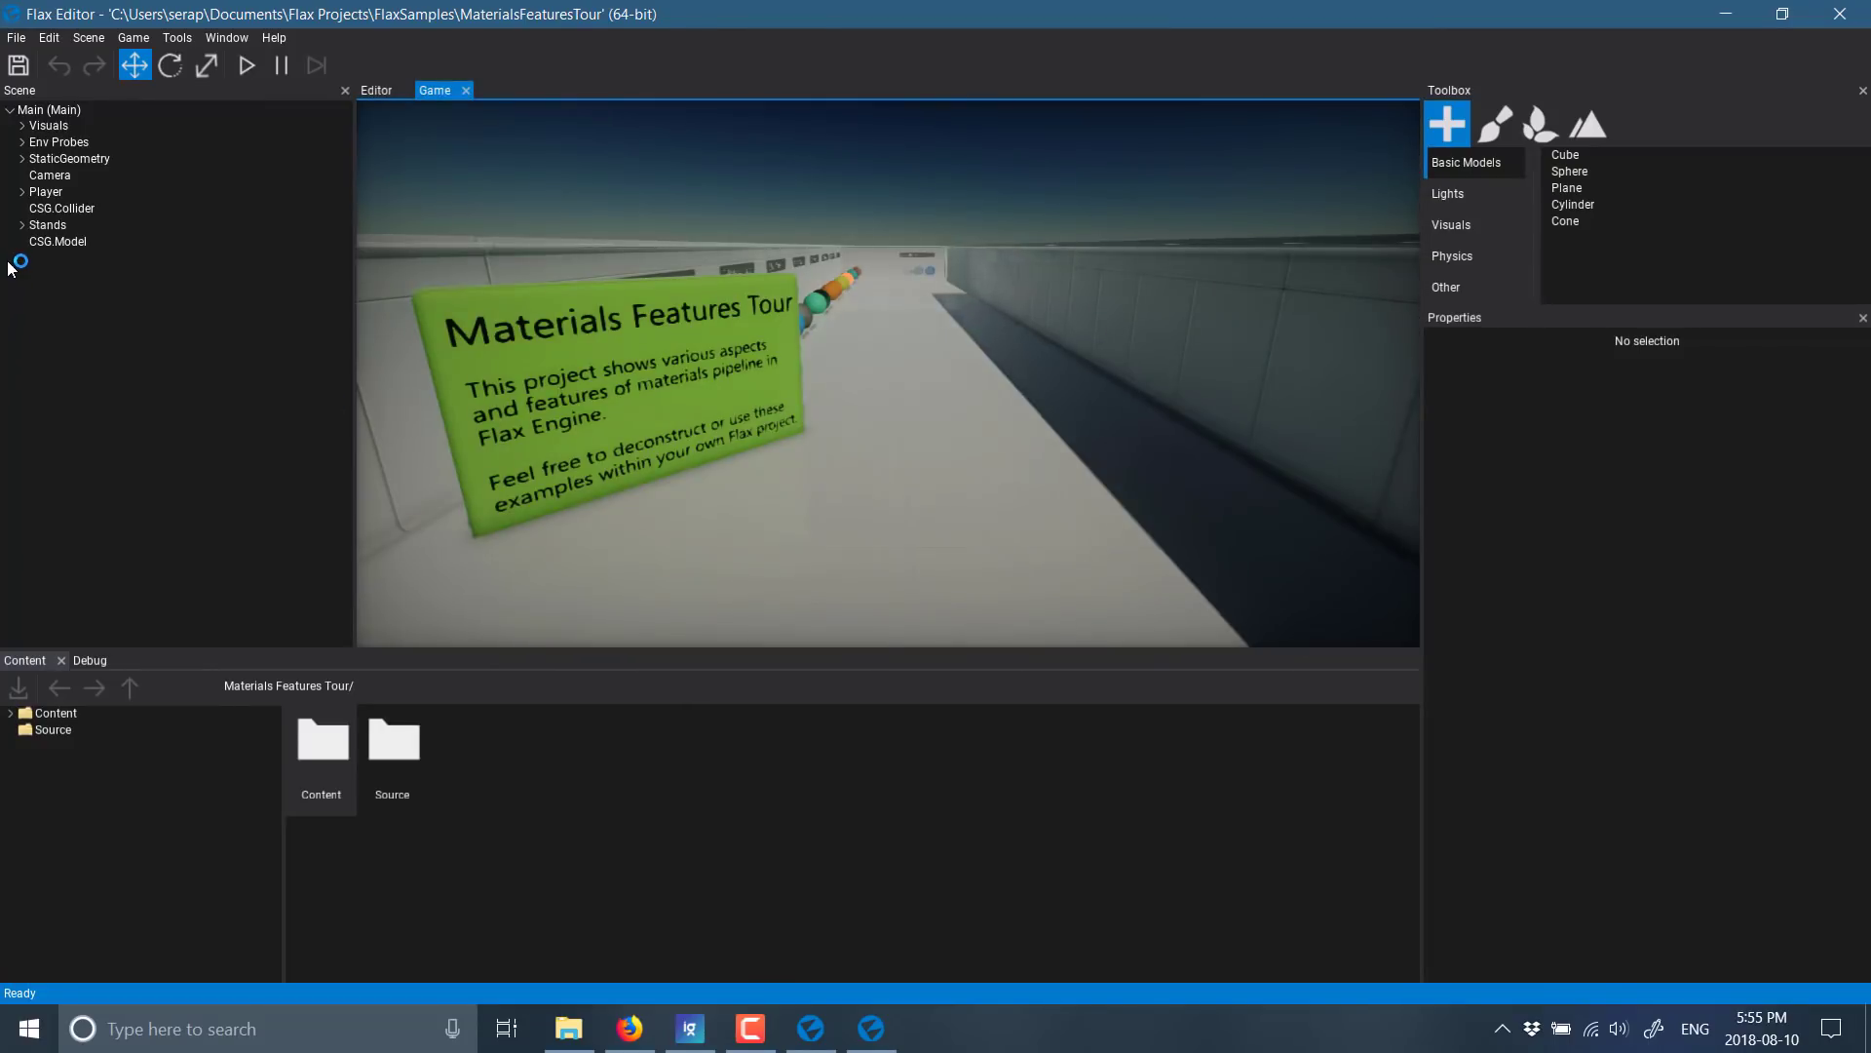
left_click(23, 192)
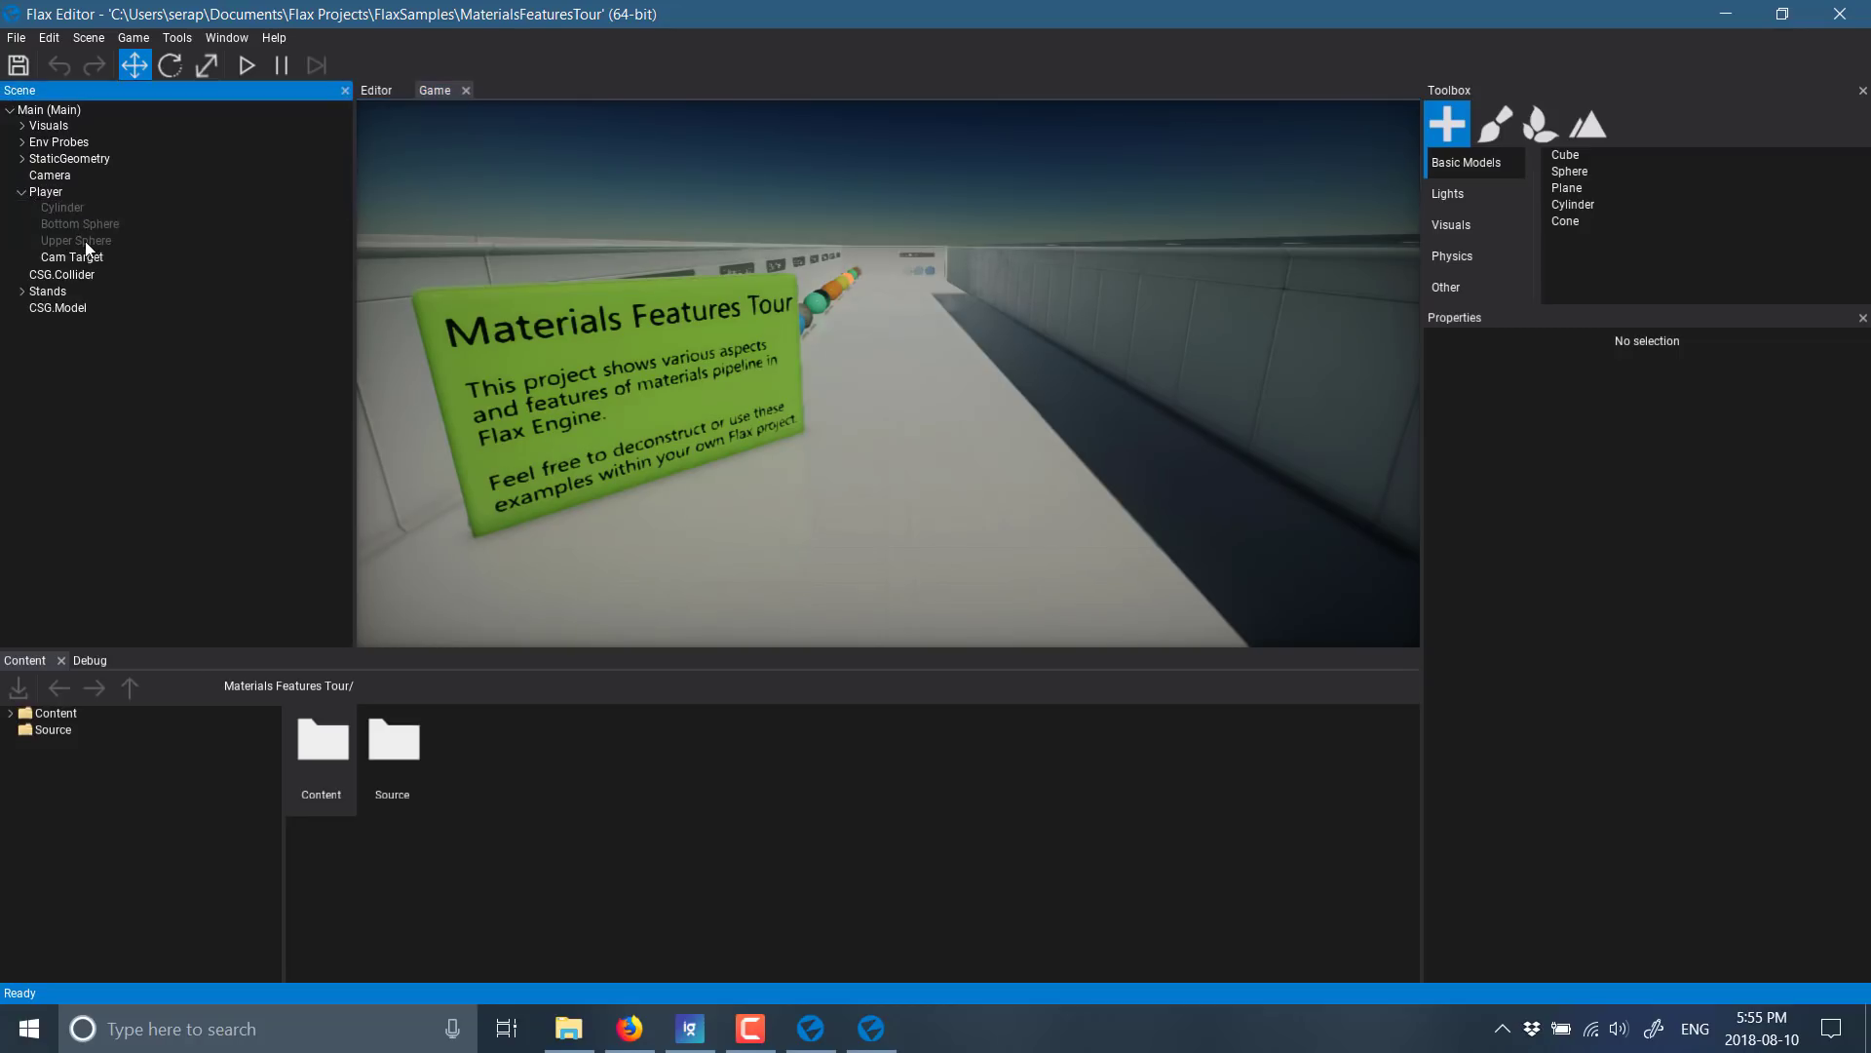
left_click(36, 116)
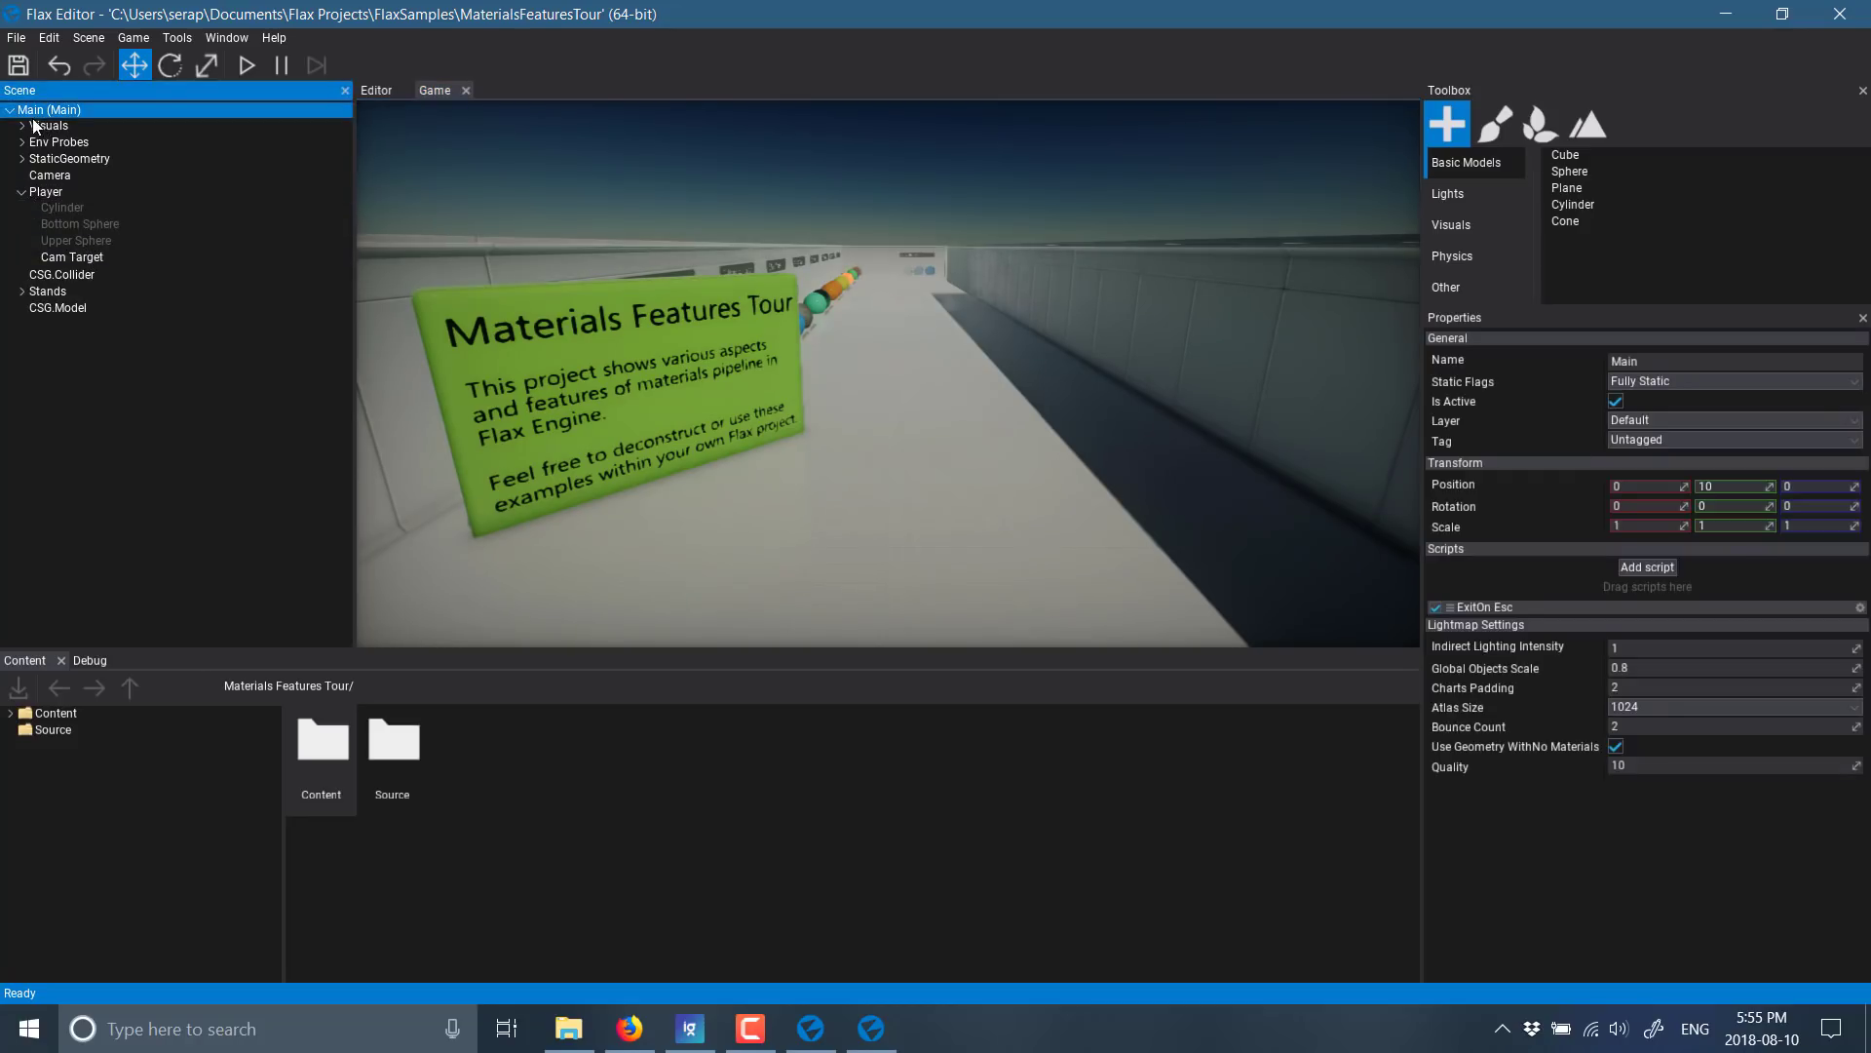
right_click(36, 122)
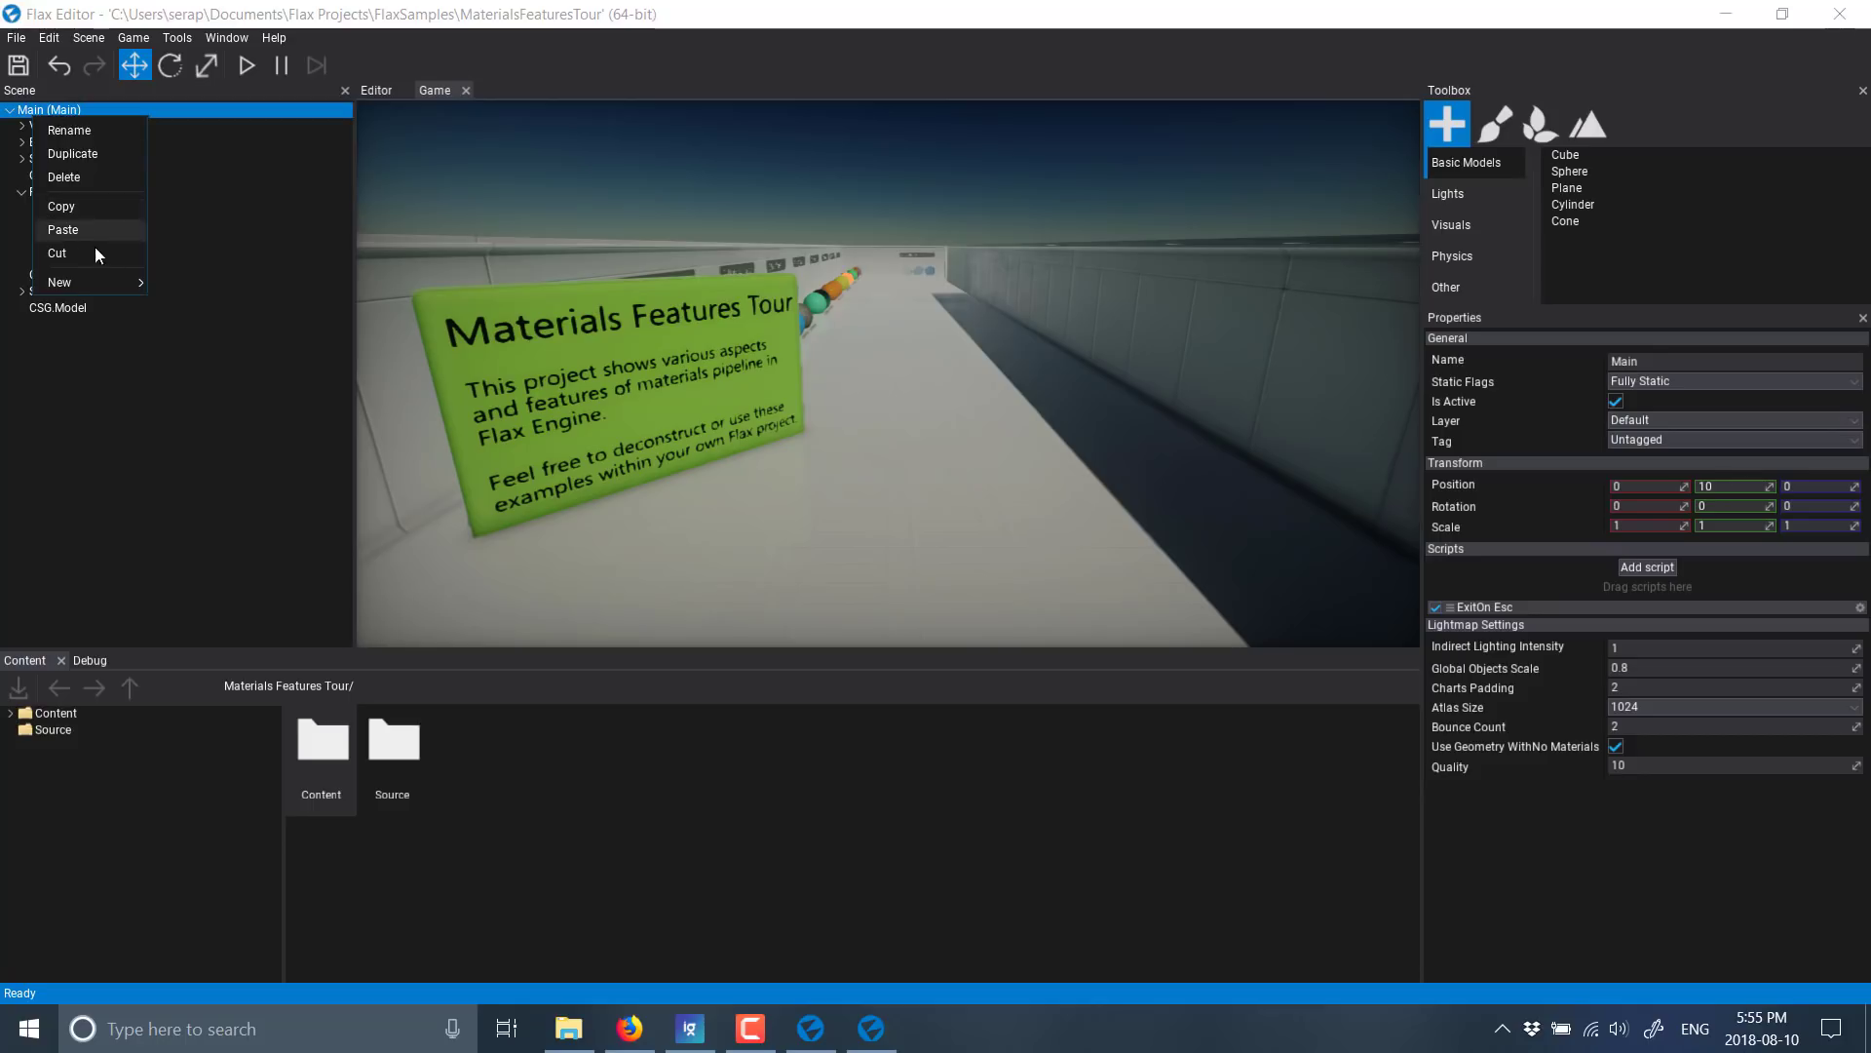
left_click(108, 279)
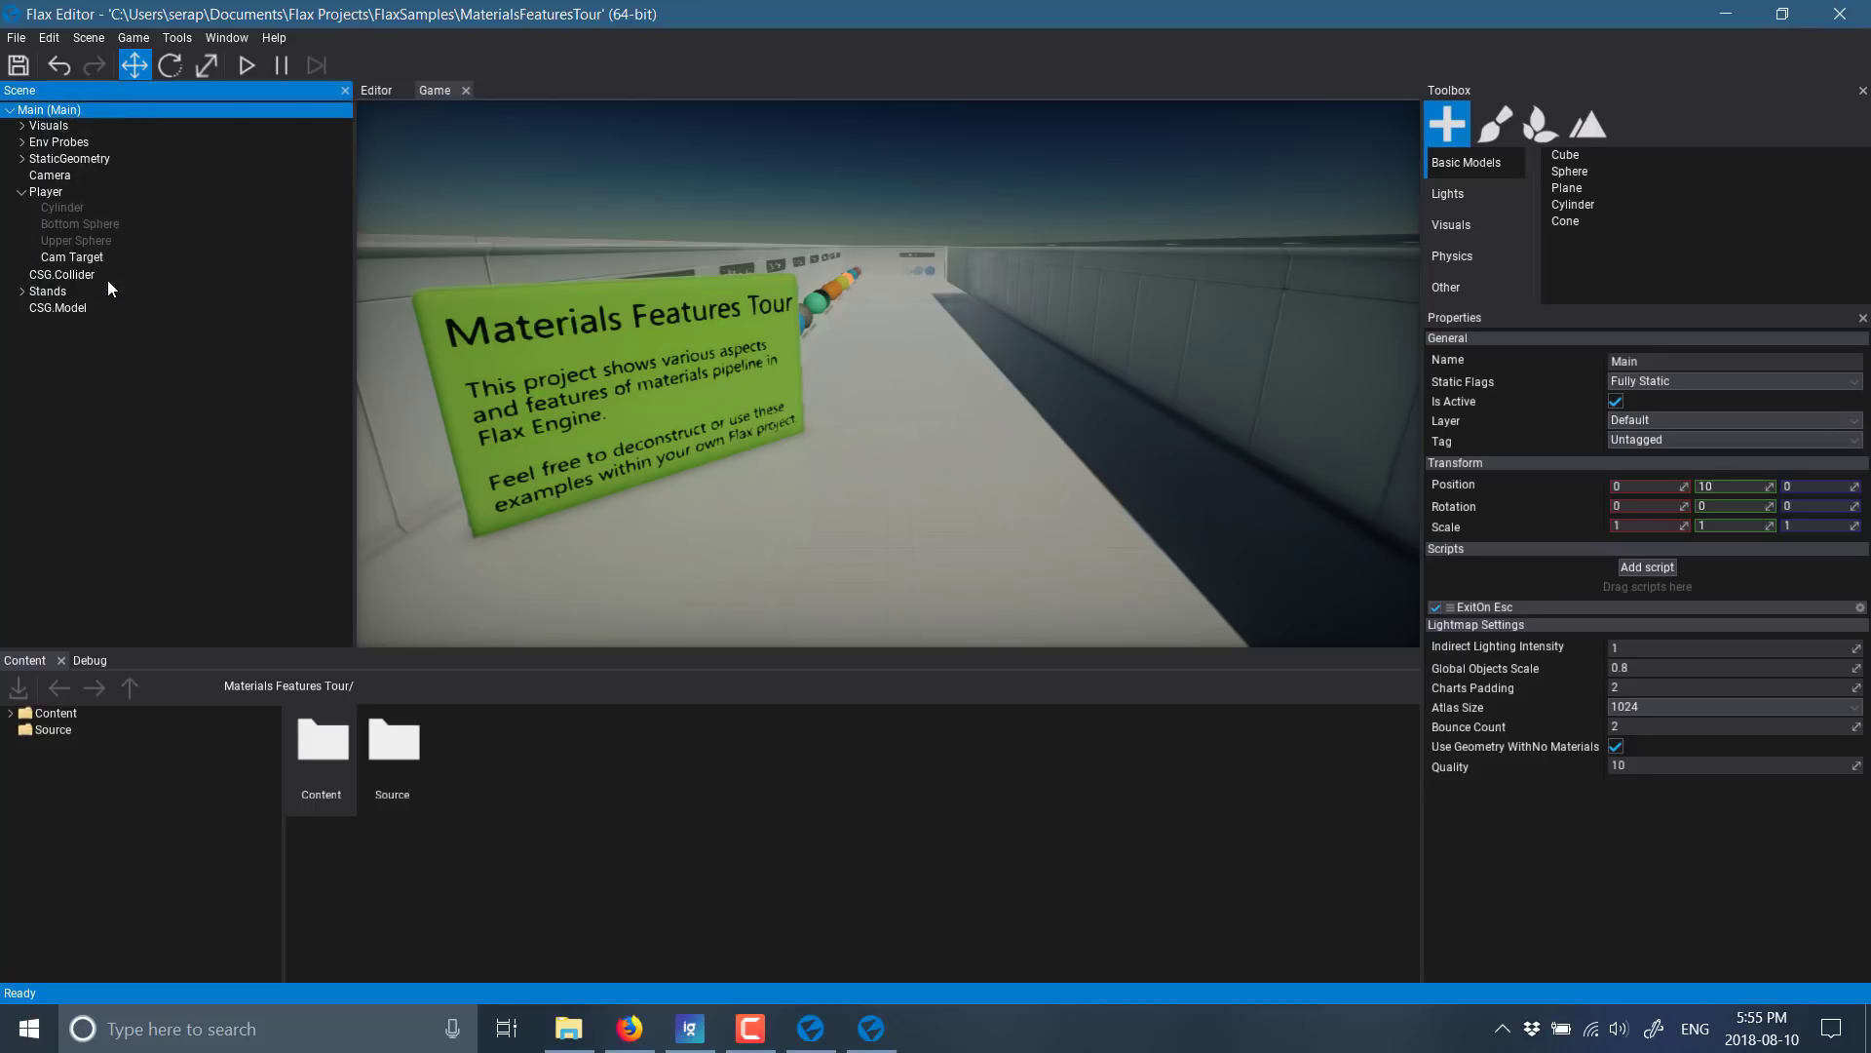
right_click(56, 115)
mouse_move(121, 273)
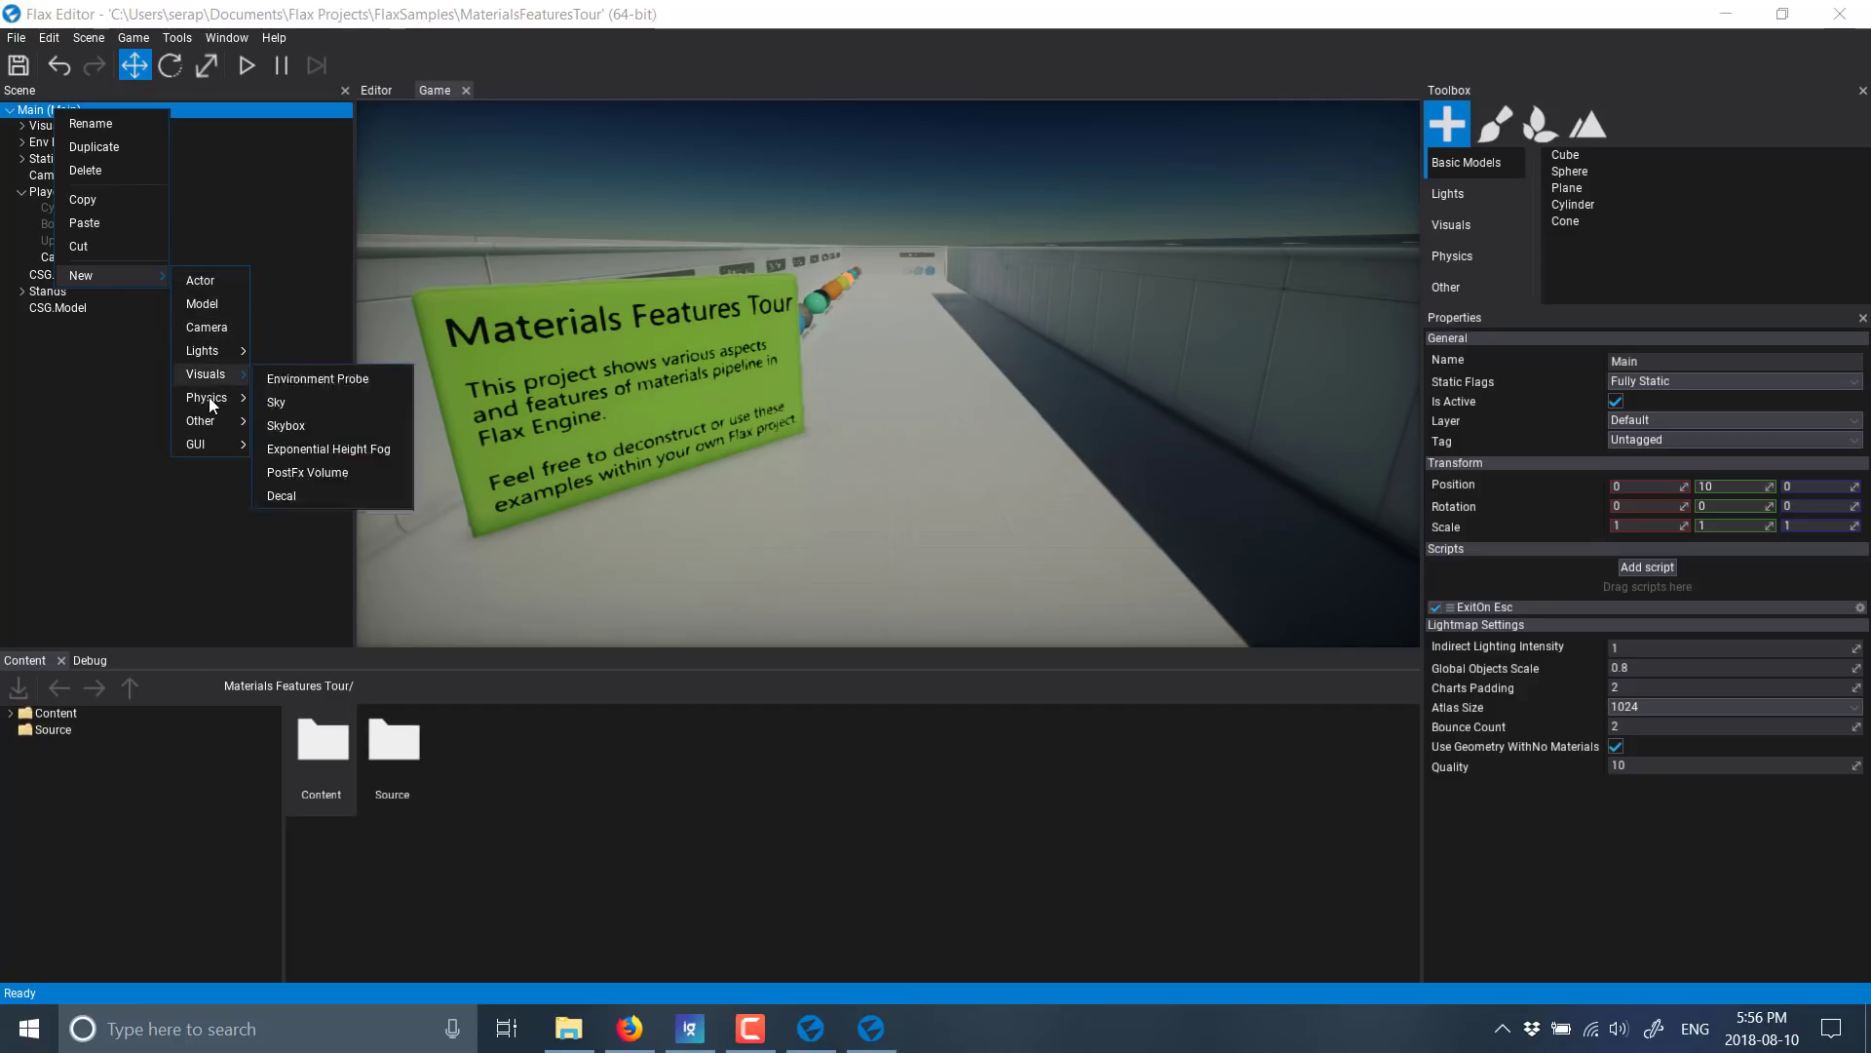
mouse_move(211, 422)
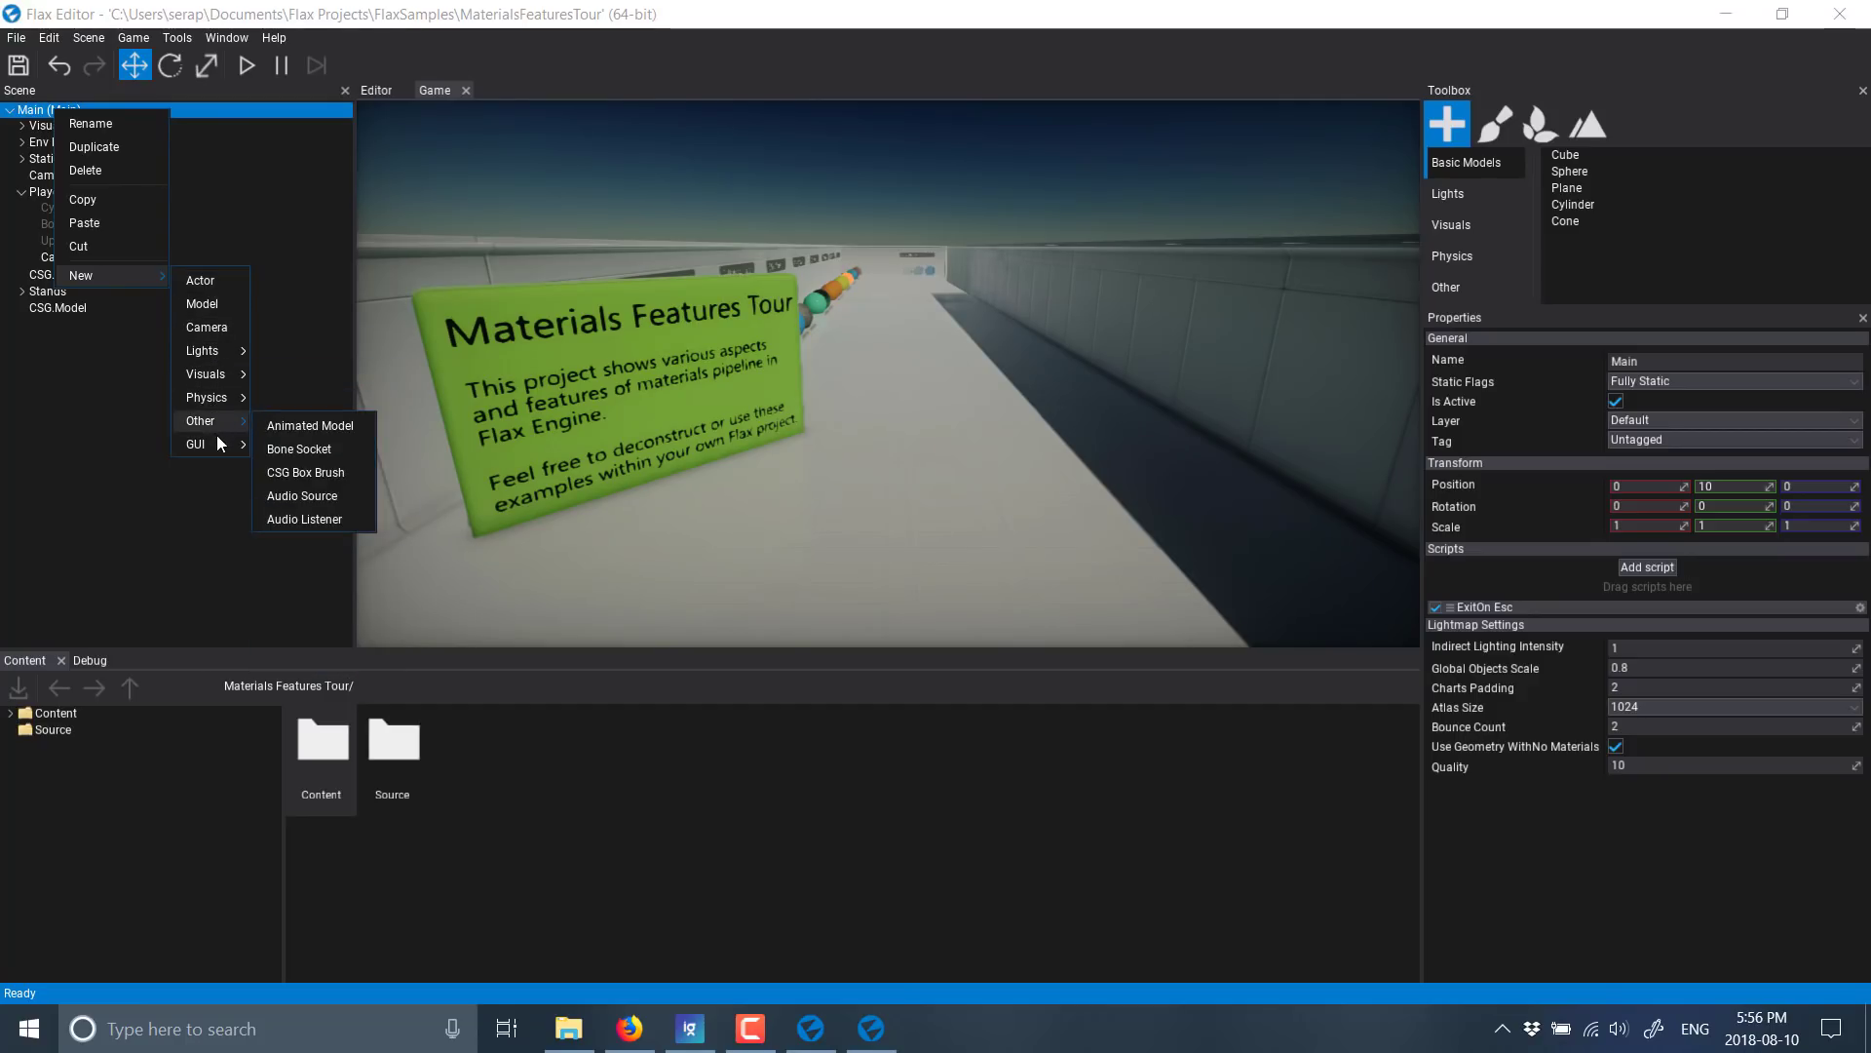
left_click(205, 303)
Add a Rigid Body as a child of the new ModelActor.
left_click(68, 322)
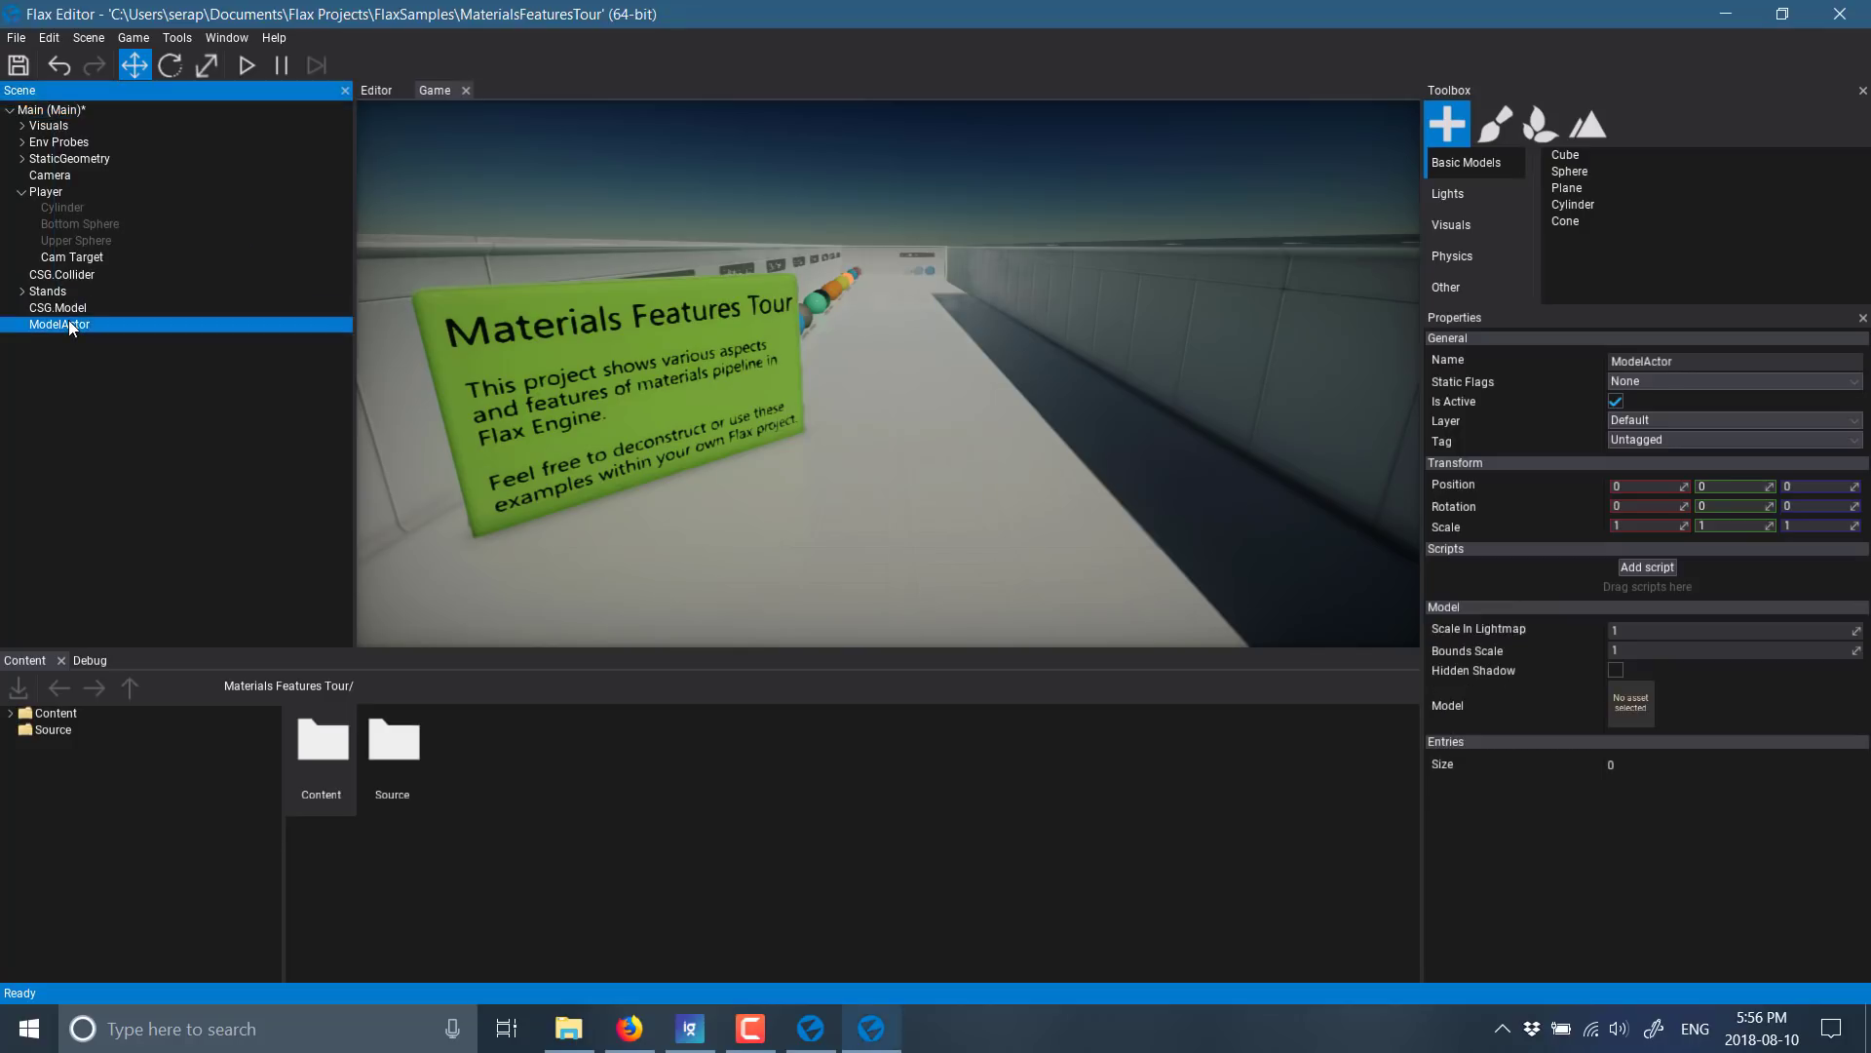
right_click(69, 321)
mouse_move(151, 482)
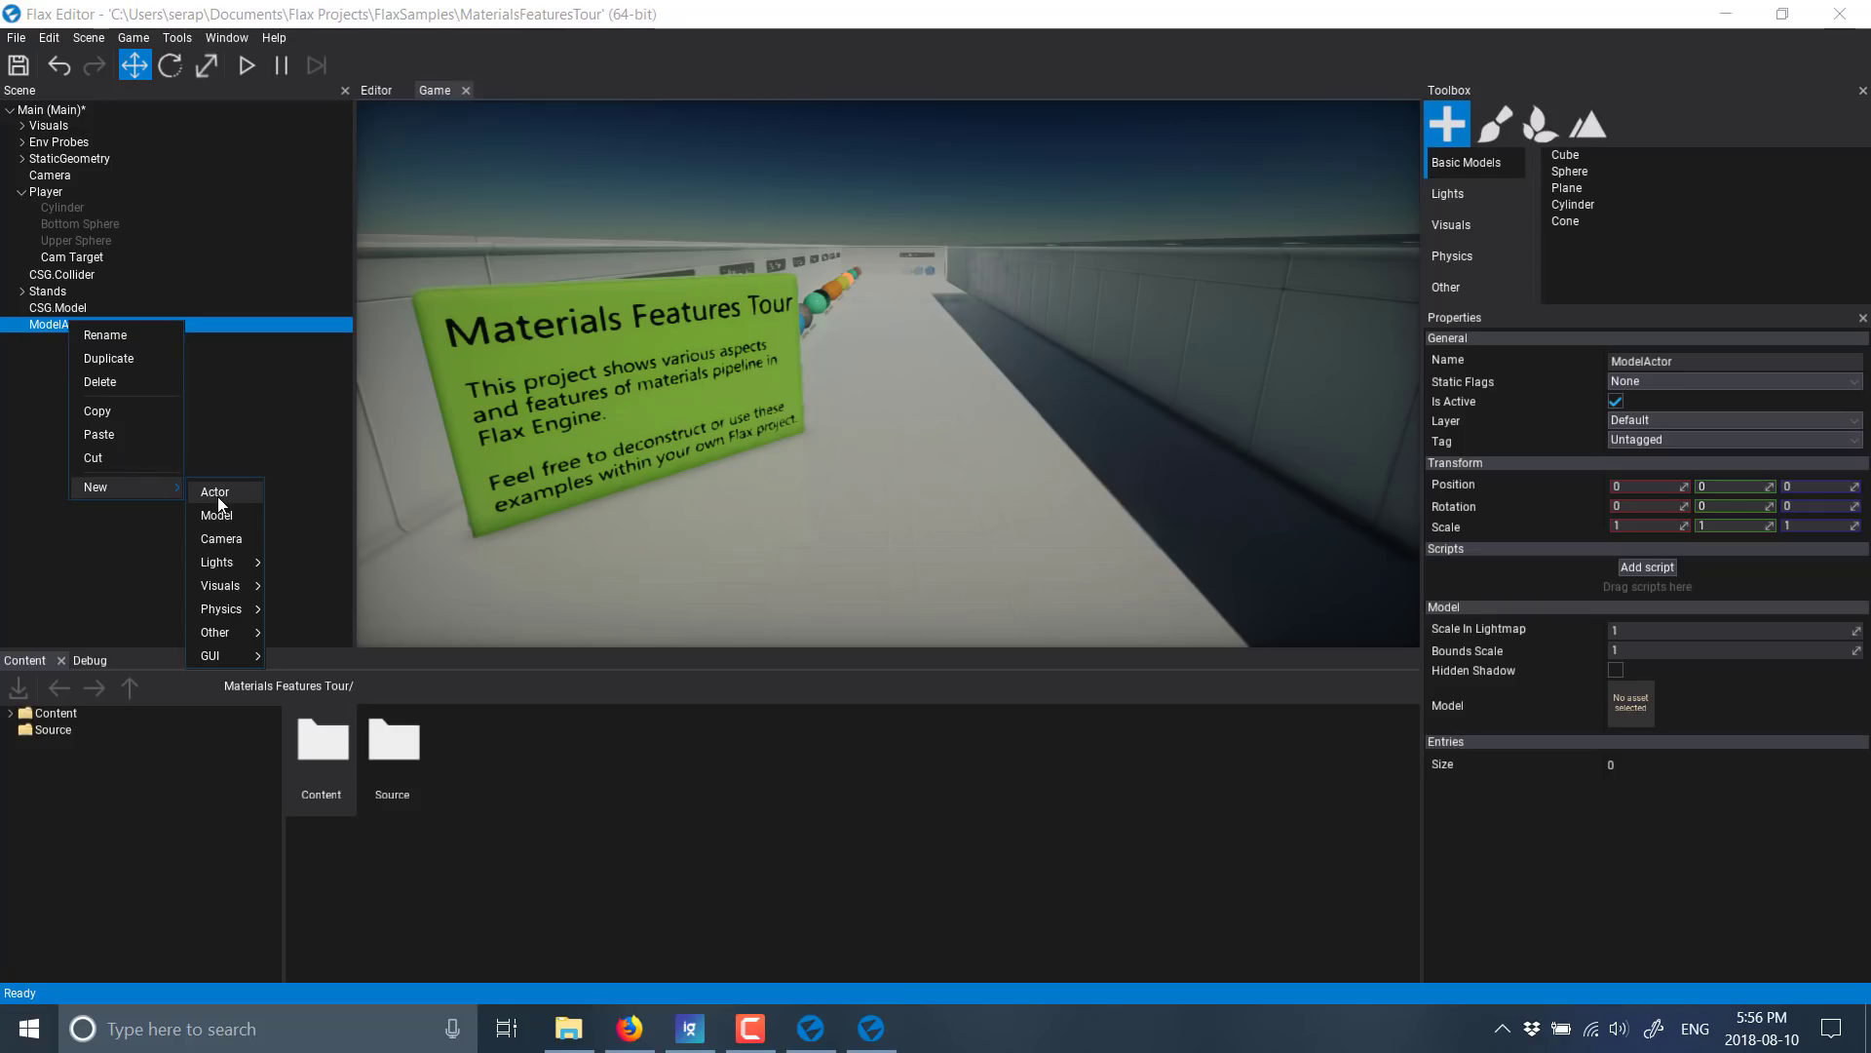
mouse_move(228, 612)
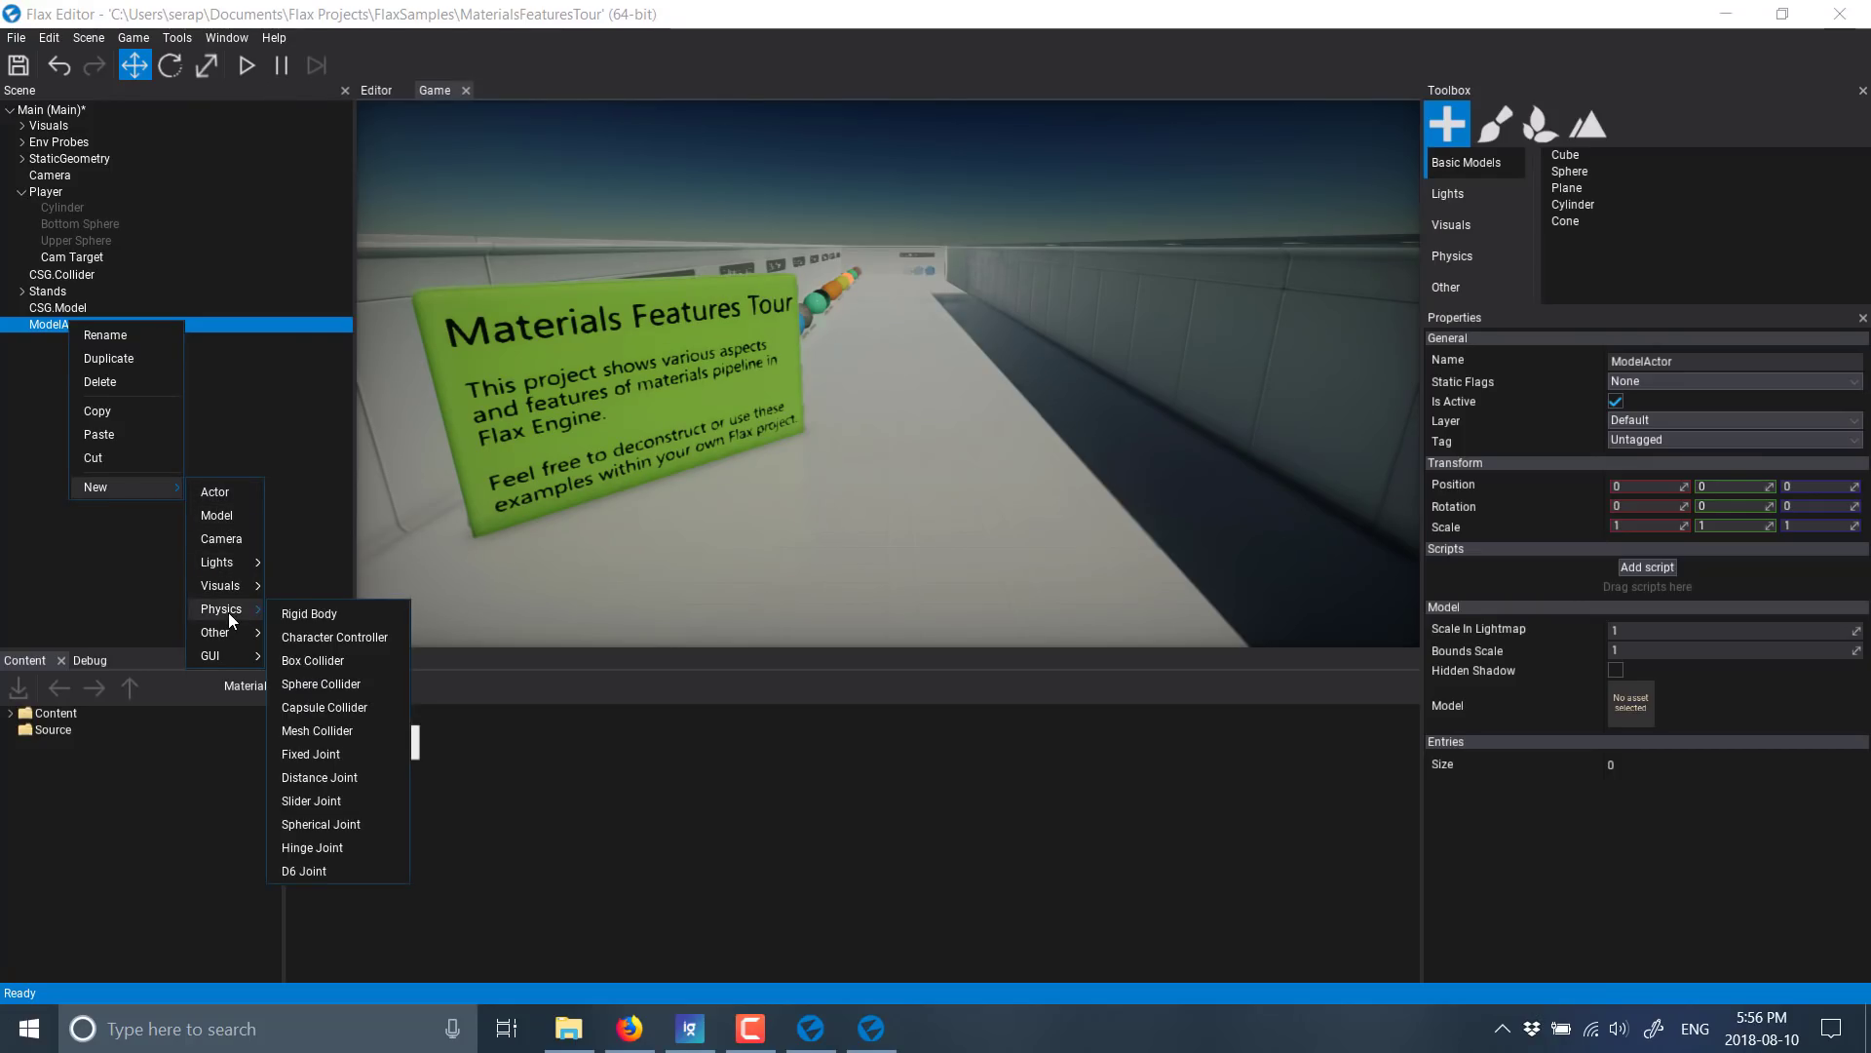
left_click(292, 613)
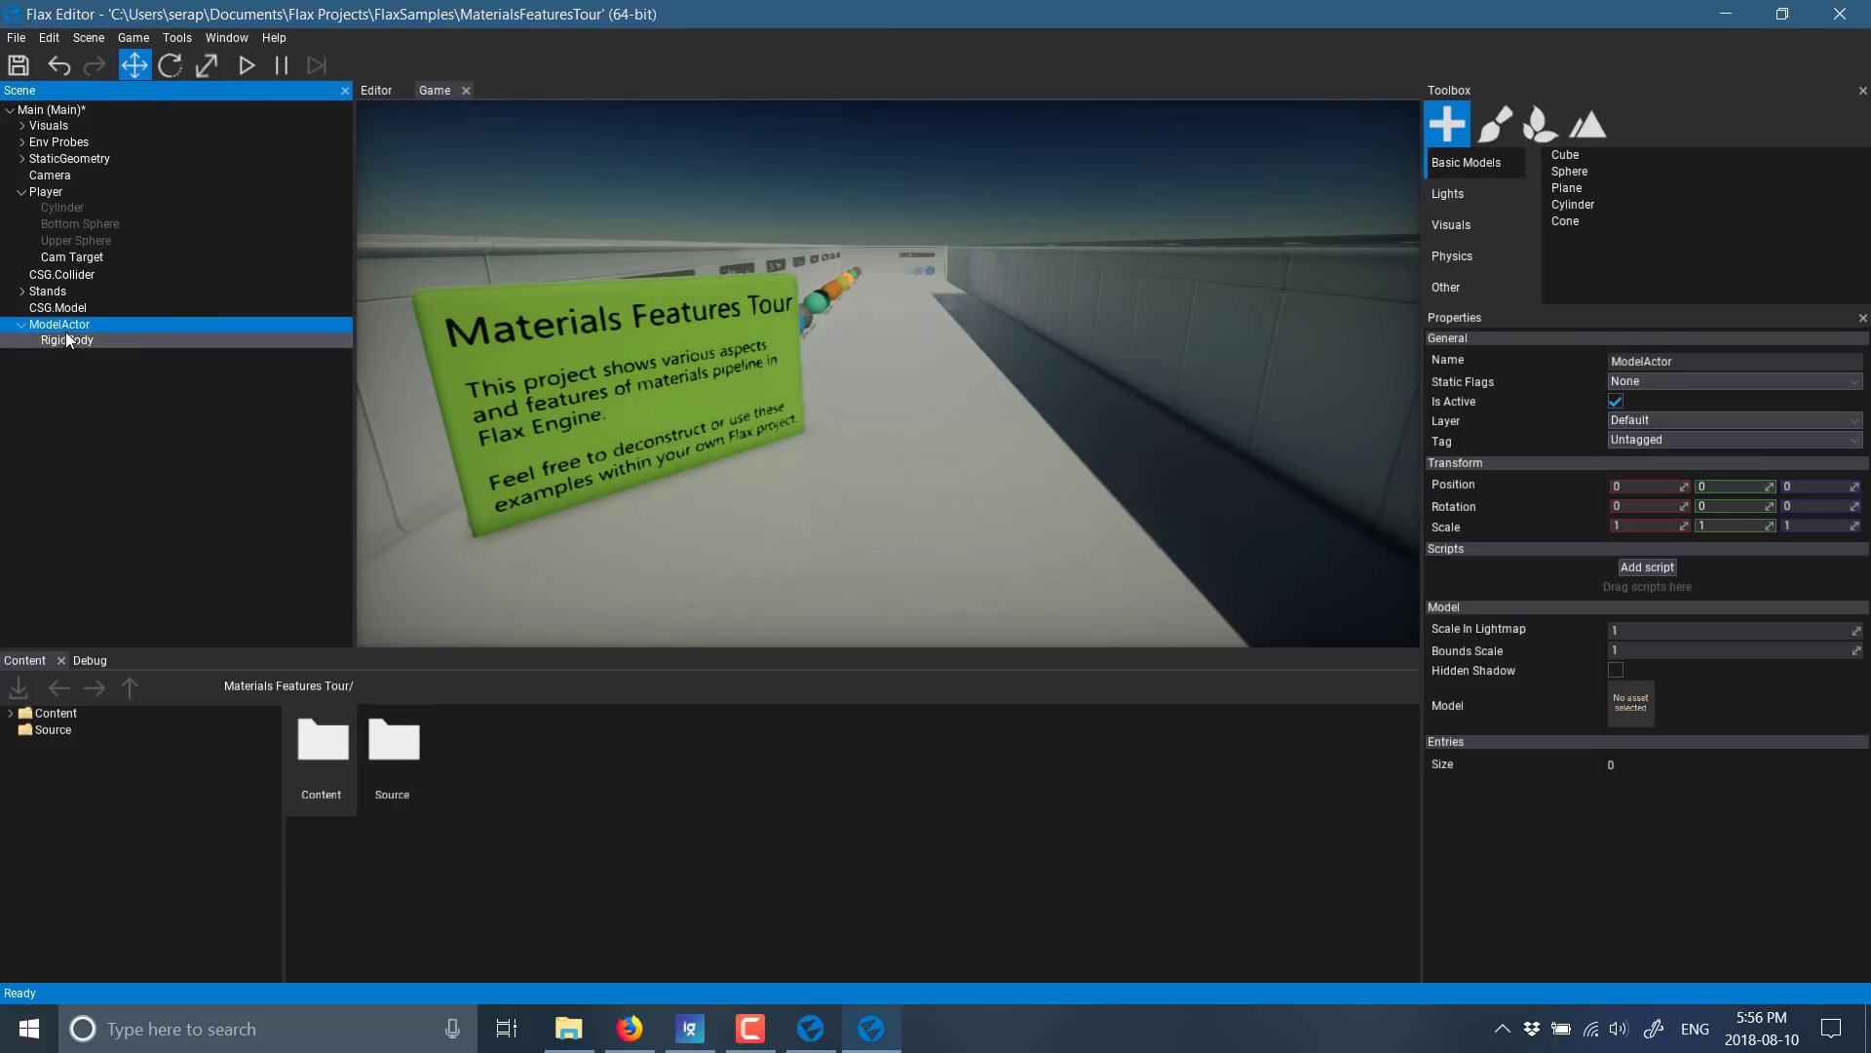
right_click(85, 324)
mouse_move(137, 486)
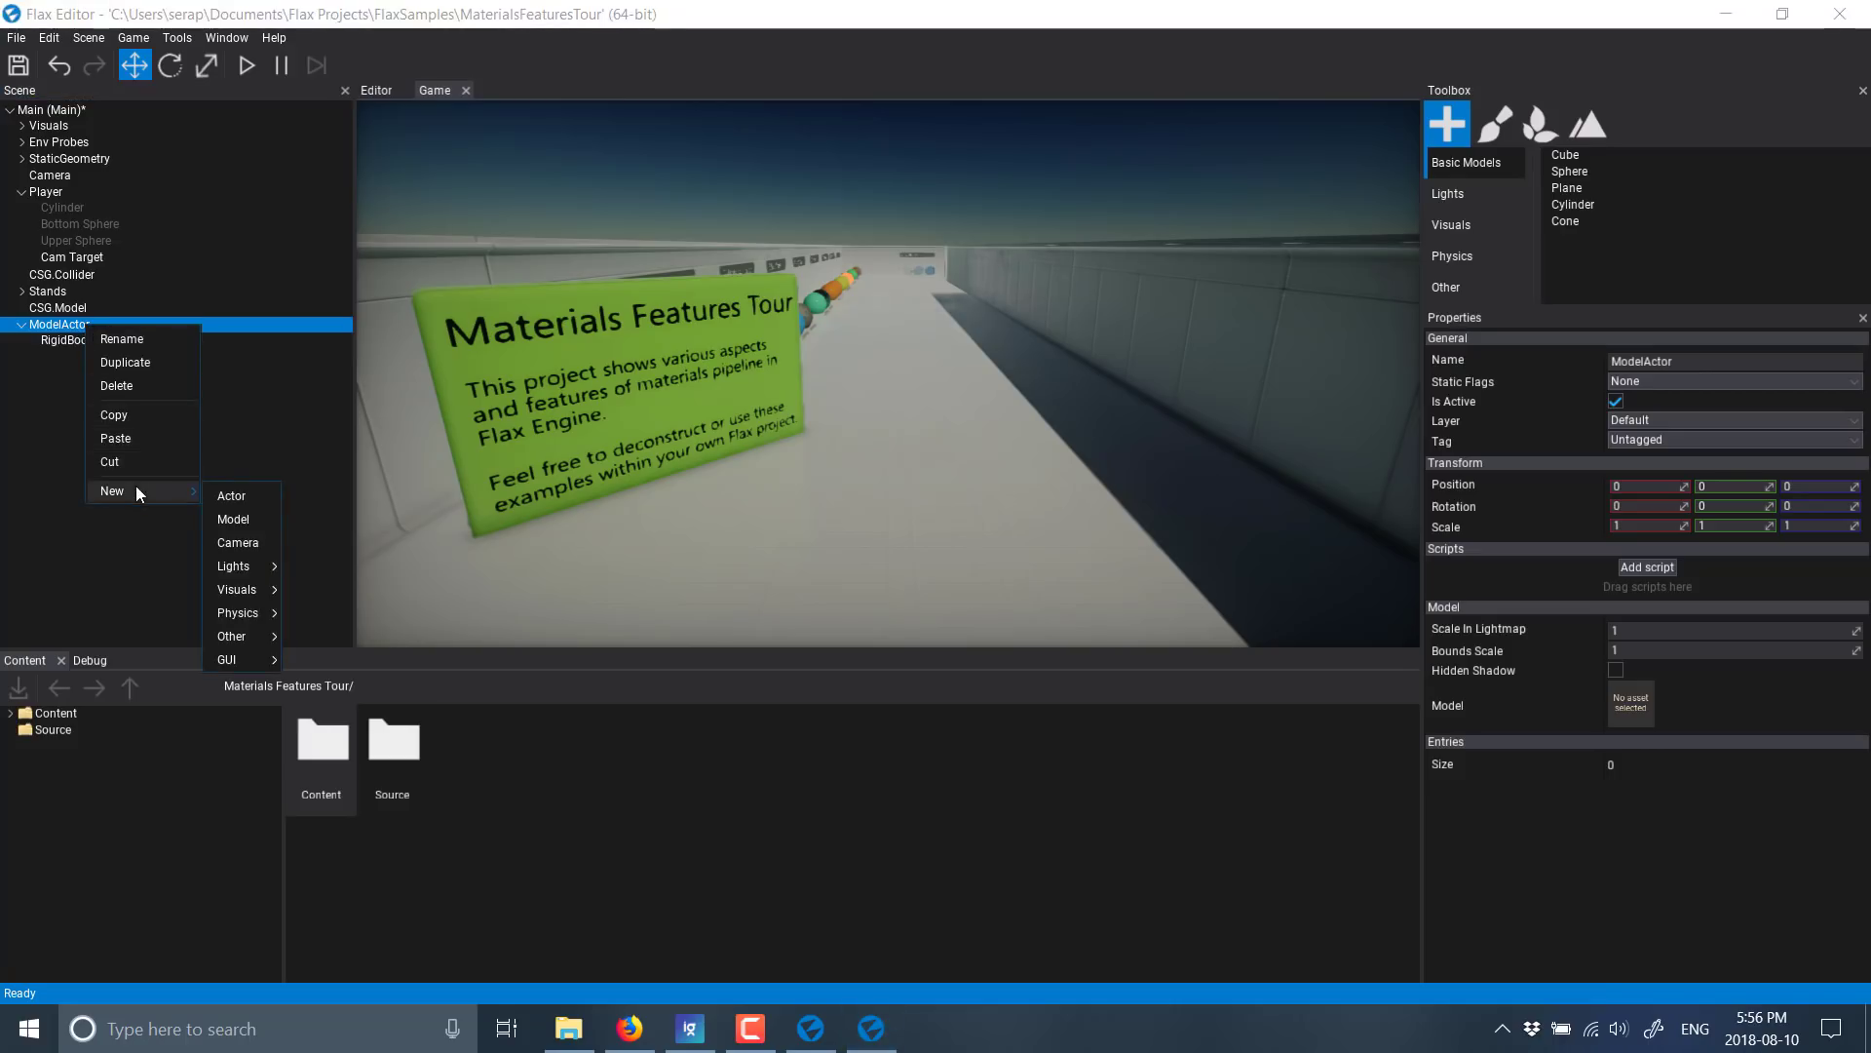
mouse_move(253, 595)
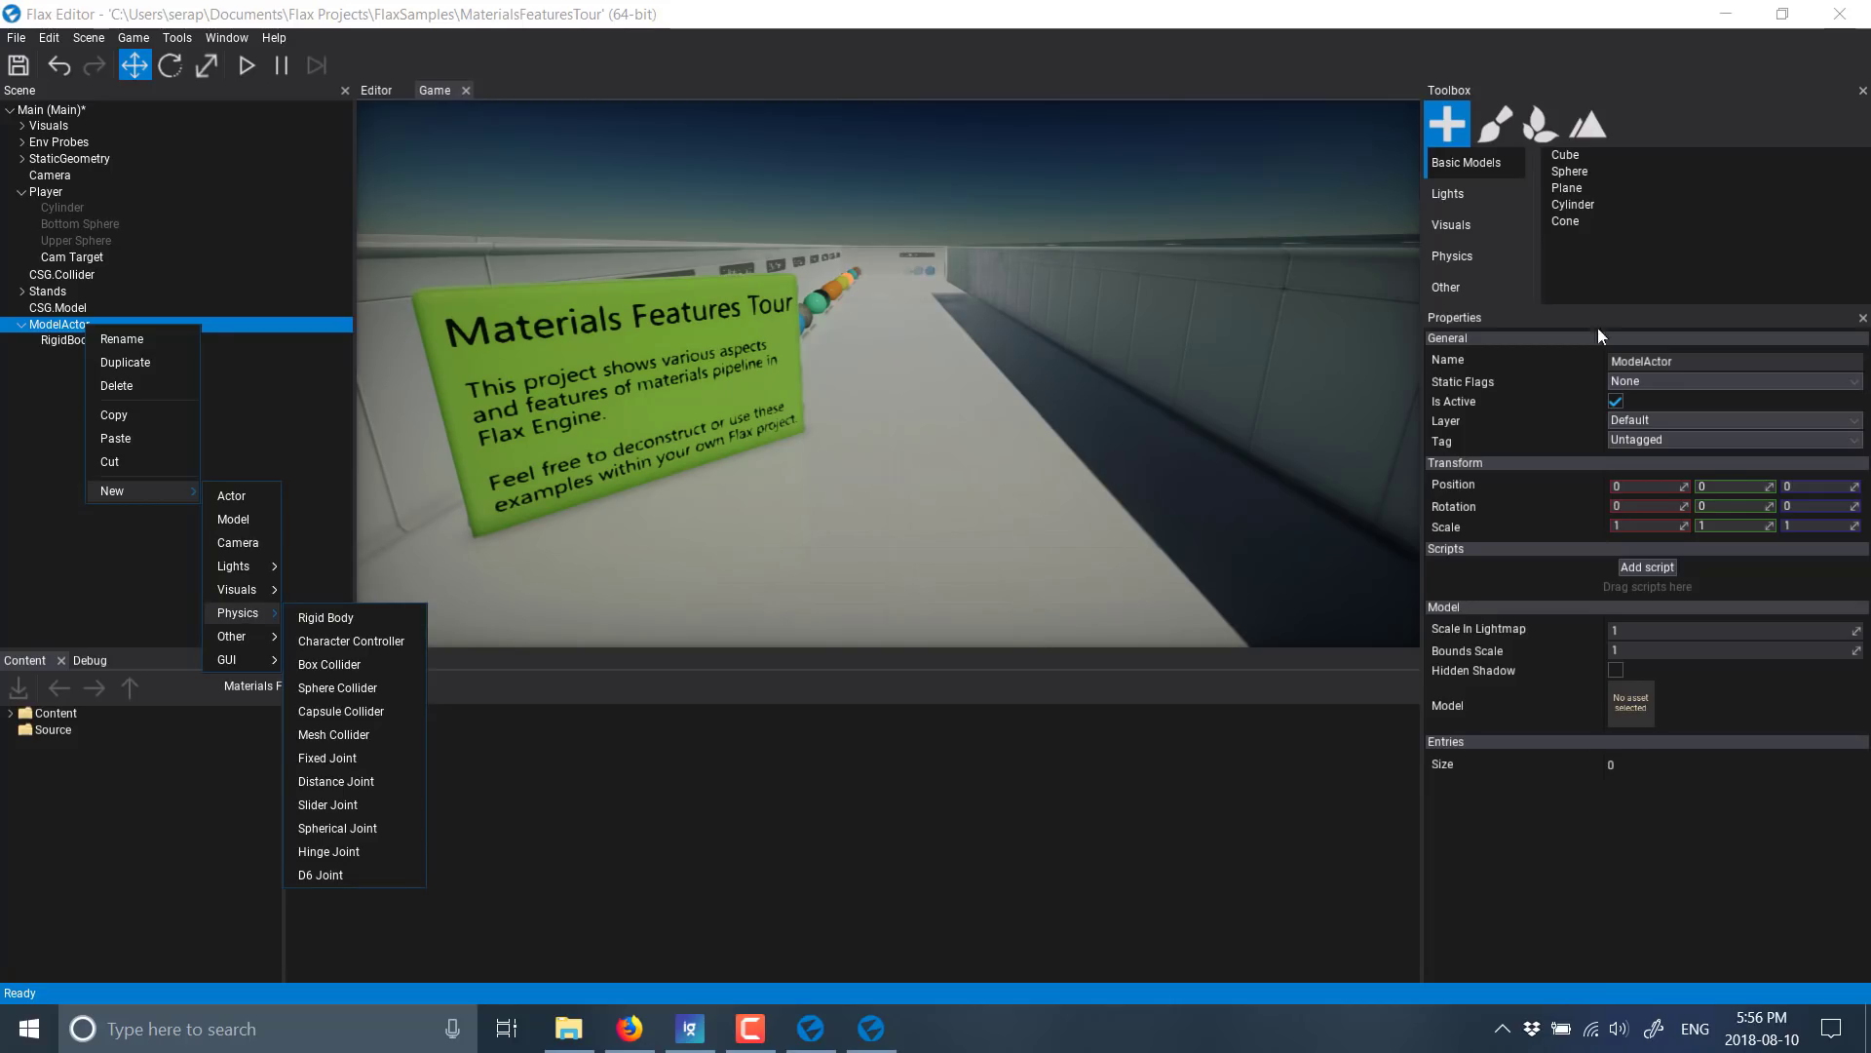
Drag a Sphere from Toolbox Basic Models into the Main scene and select it.
left_click(1664, 98)
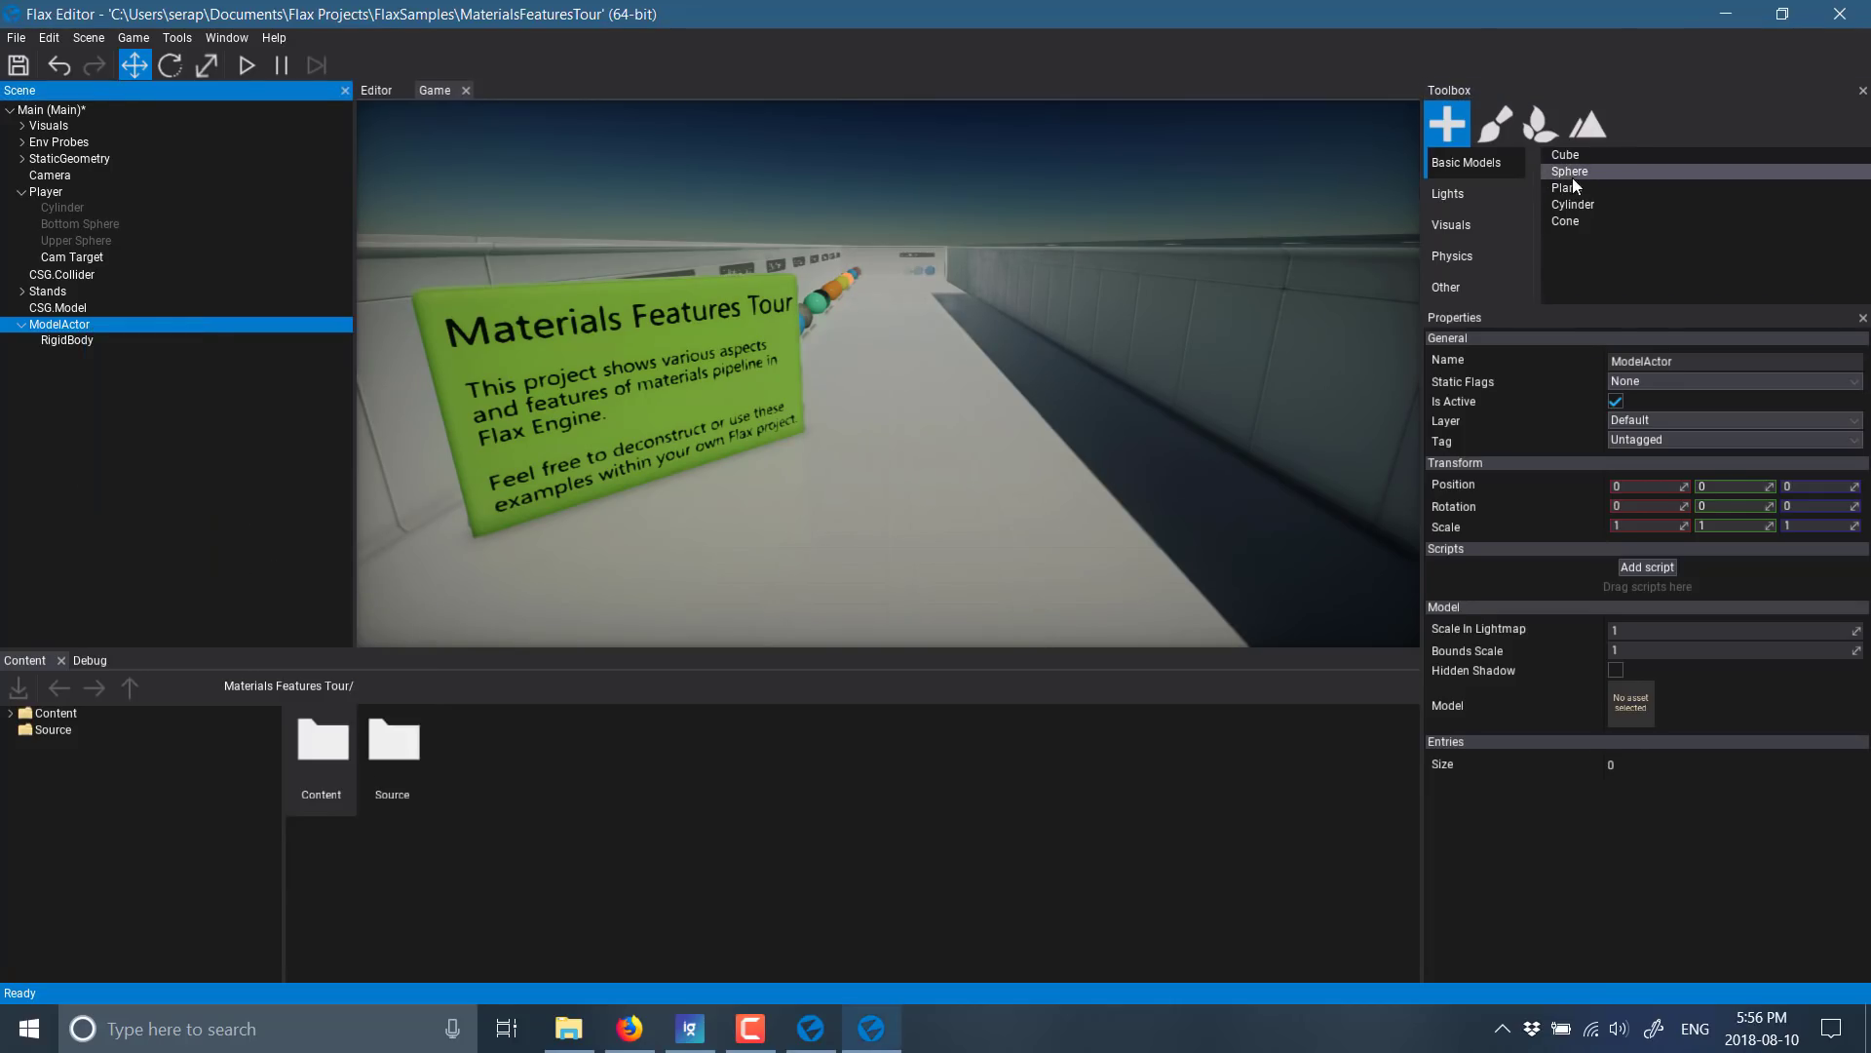
left_click_drag(1572, 175, 52, 118)
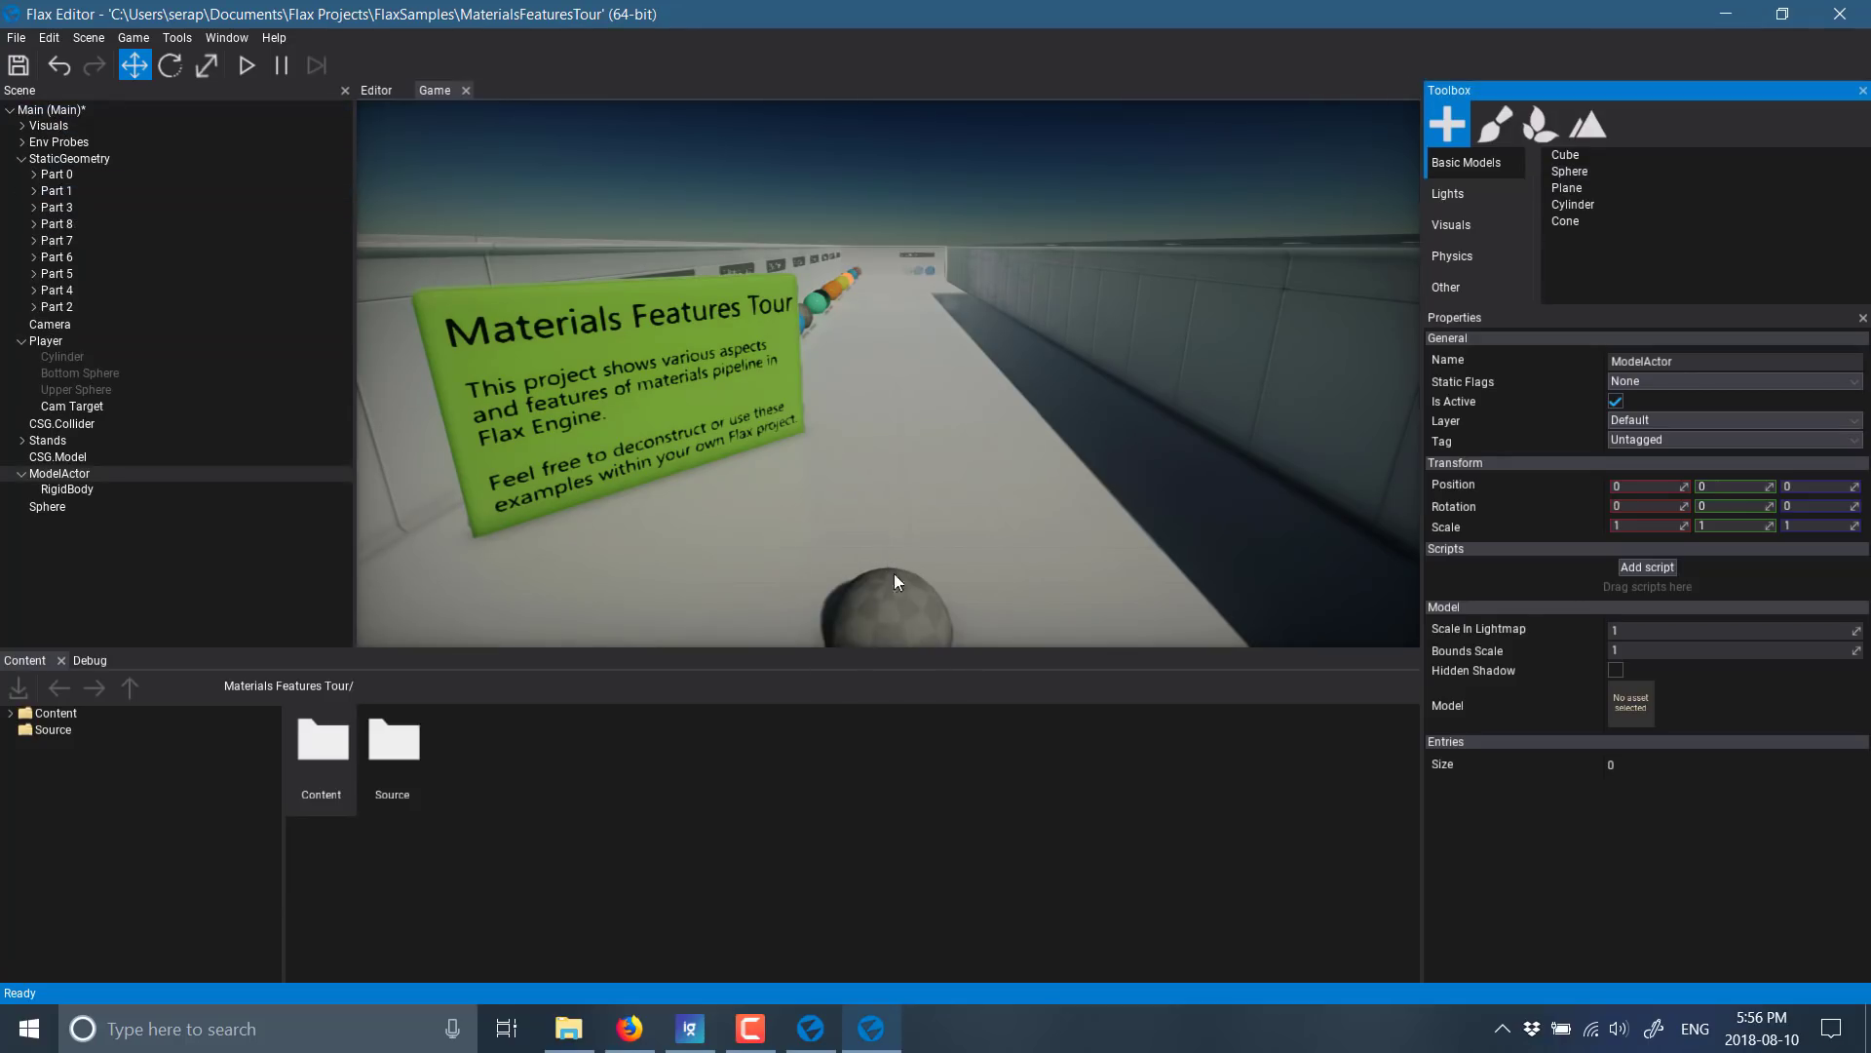
left_click(933, 616)
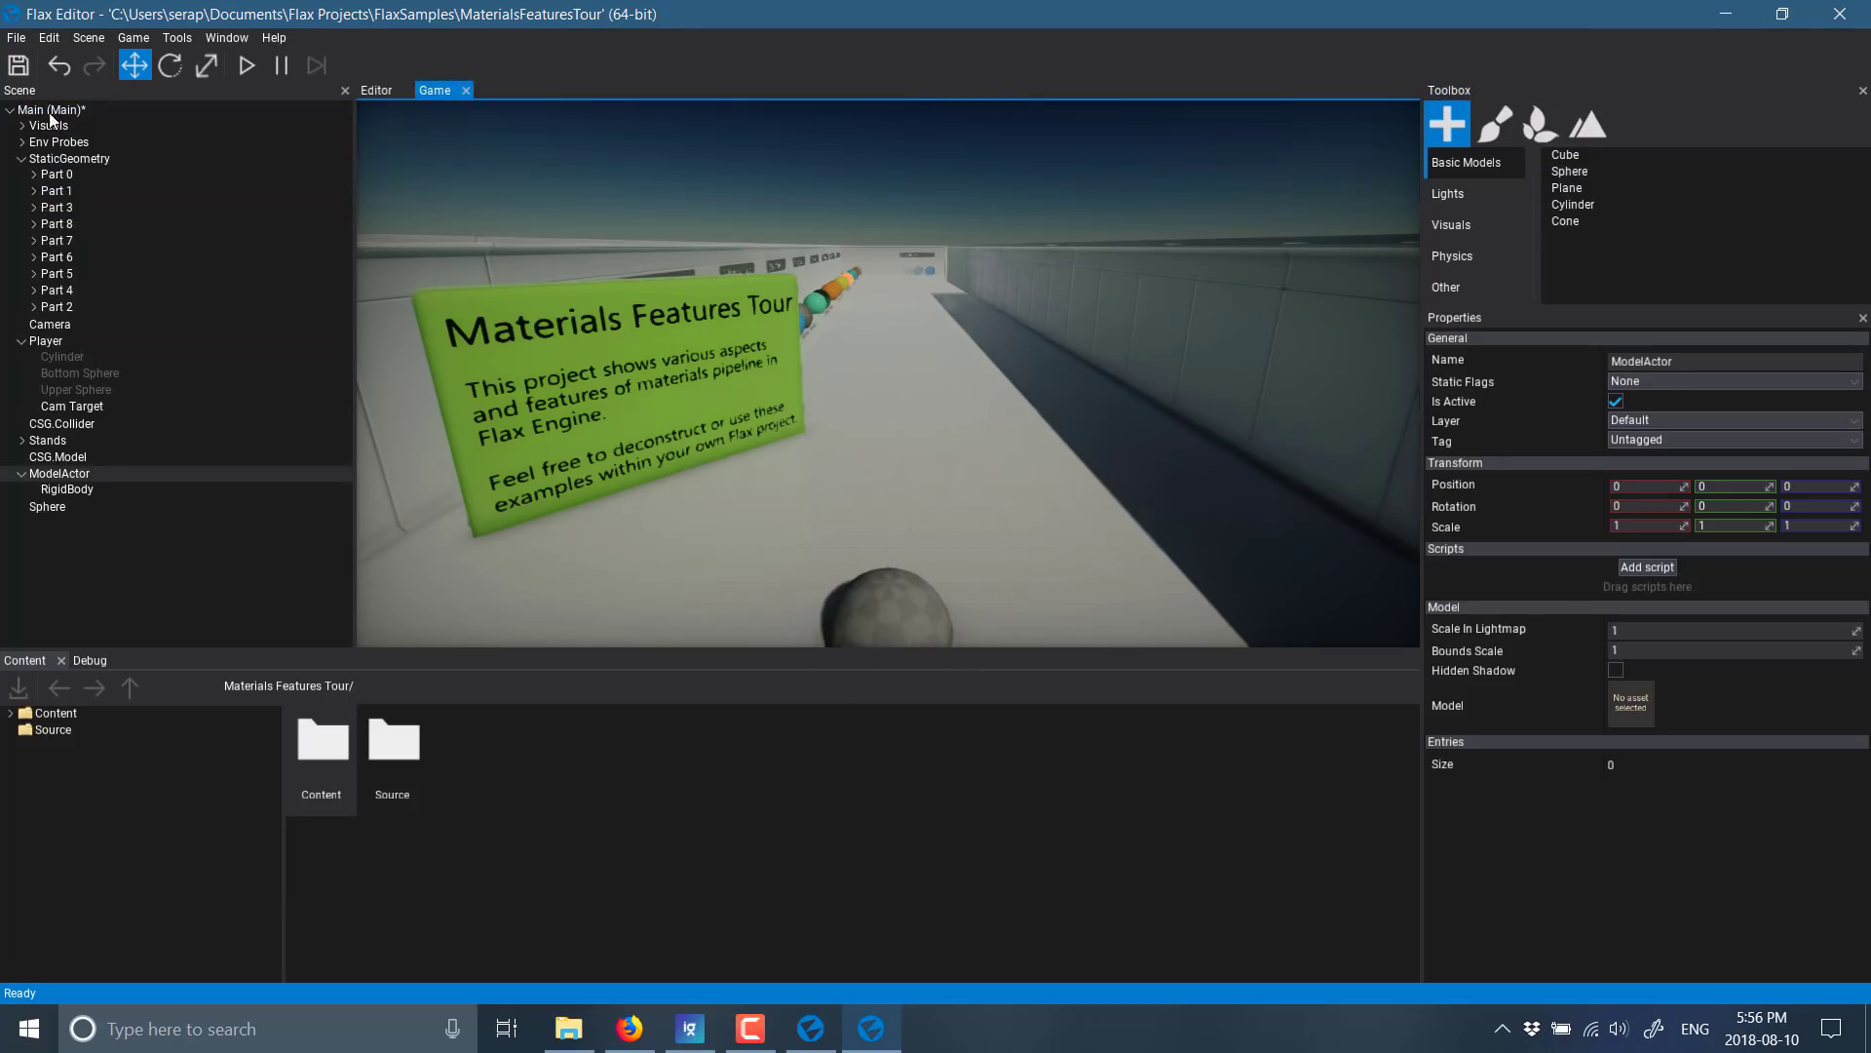
left_click(51, 505)
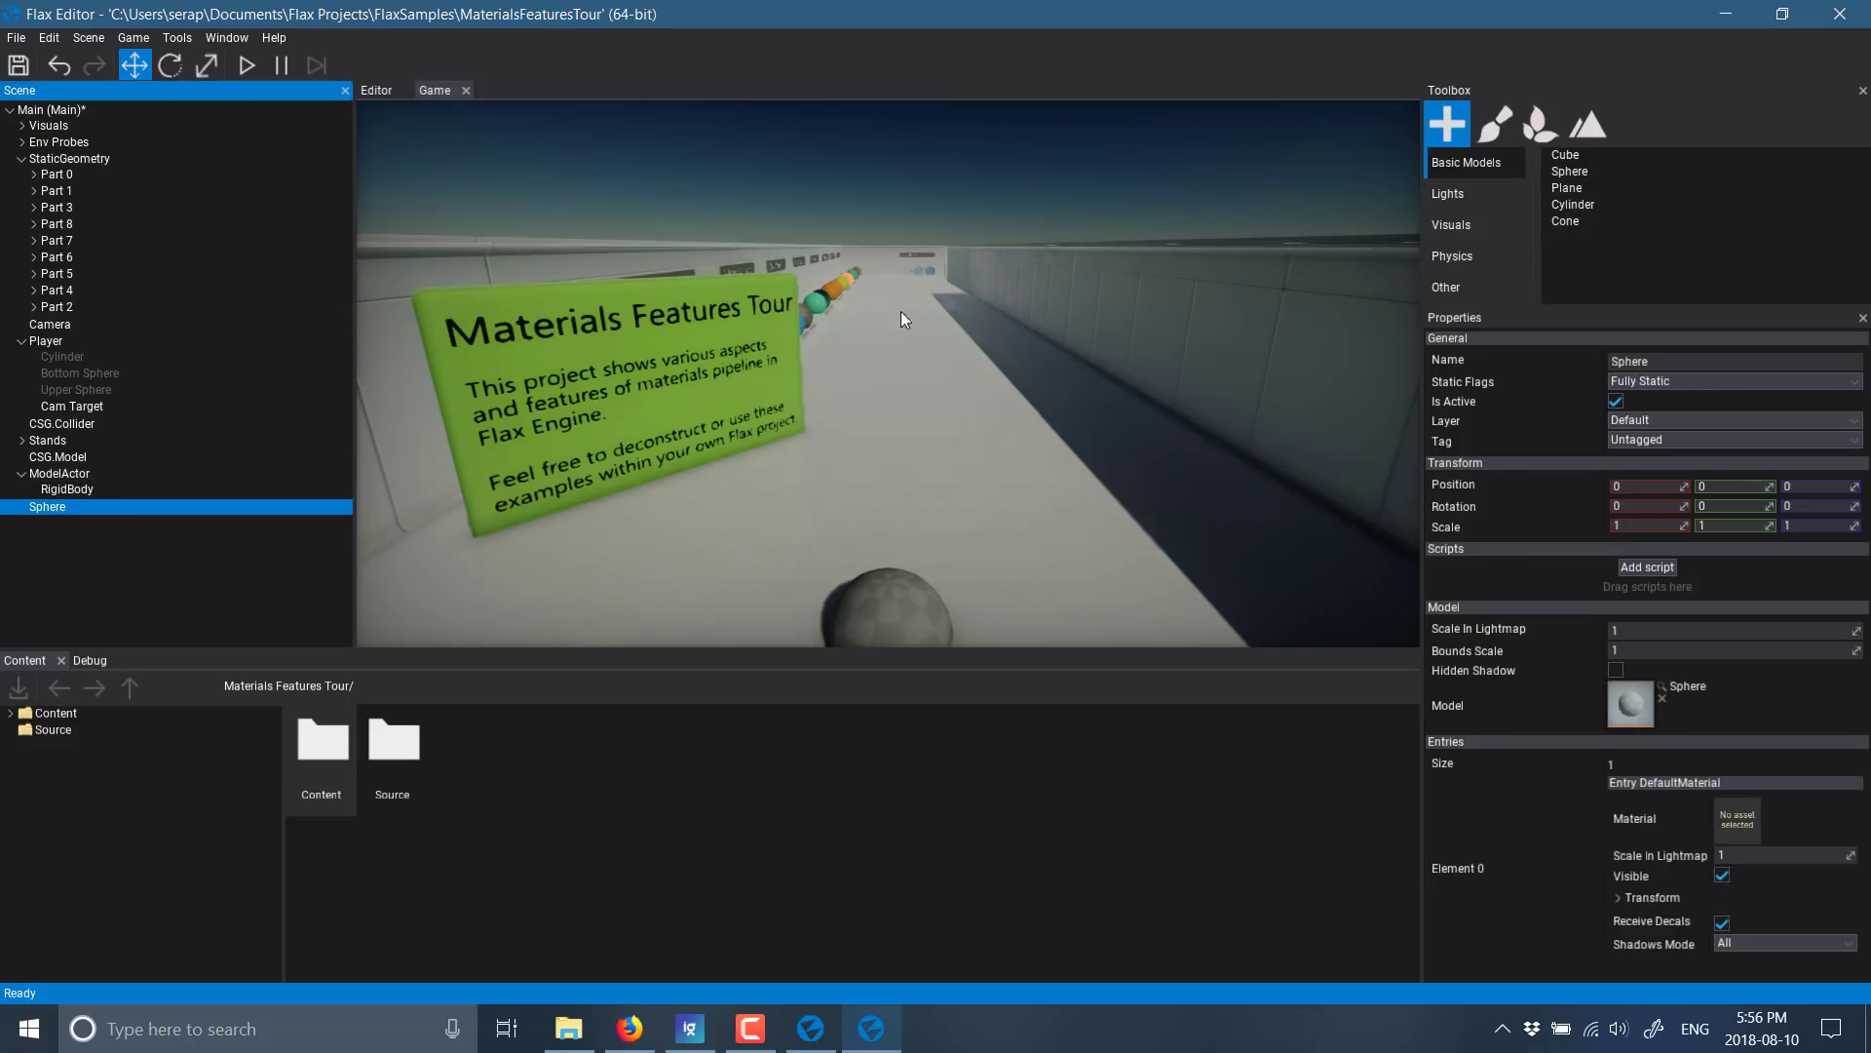
Show the Toolbox Physics actors and drag a Rigid Body into the scene hierarchy.
right_click(61, 506)
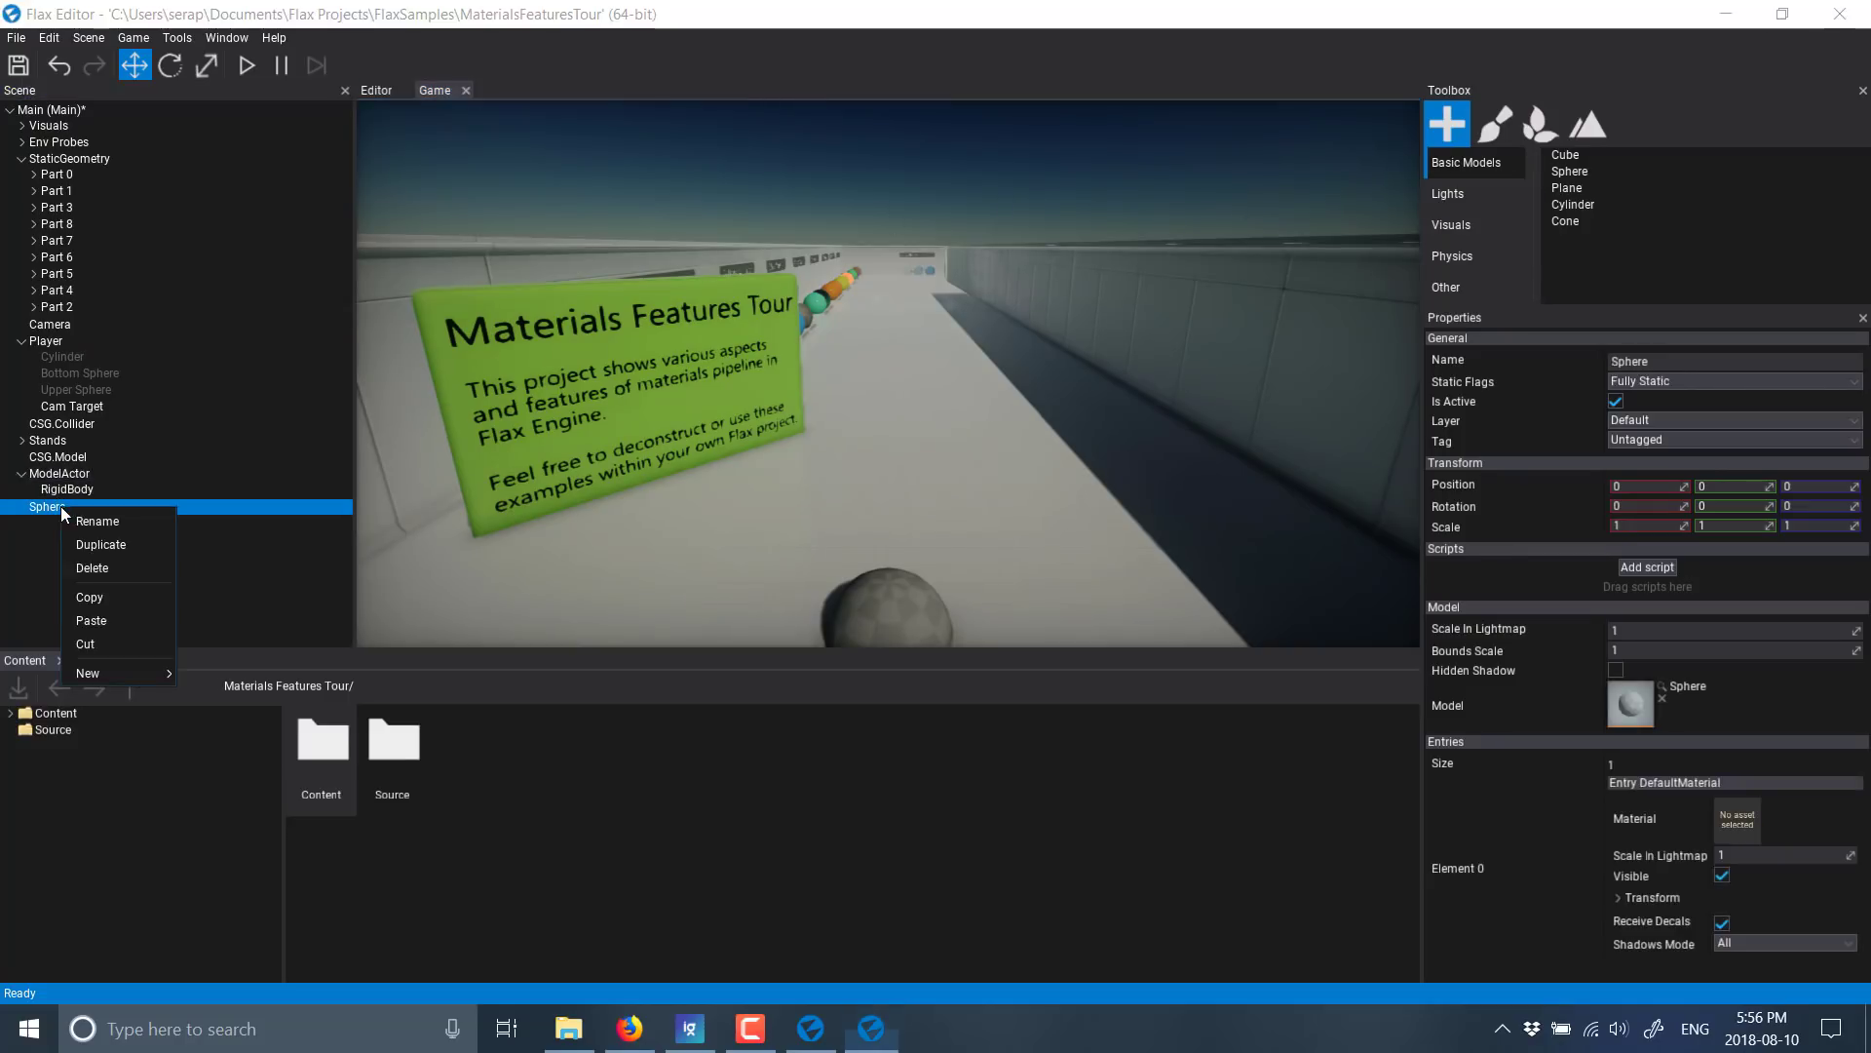
mouse_move(119, 671)
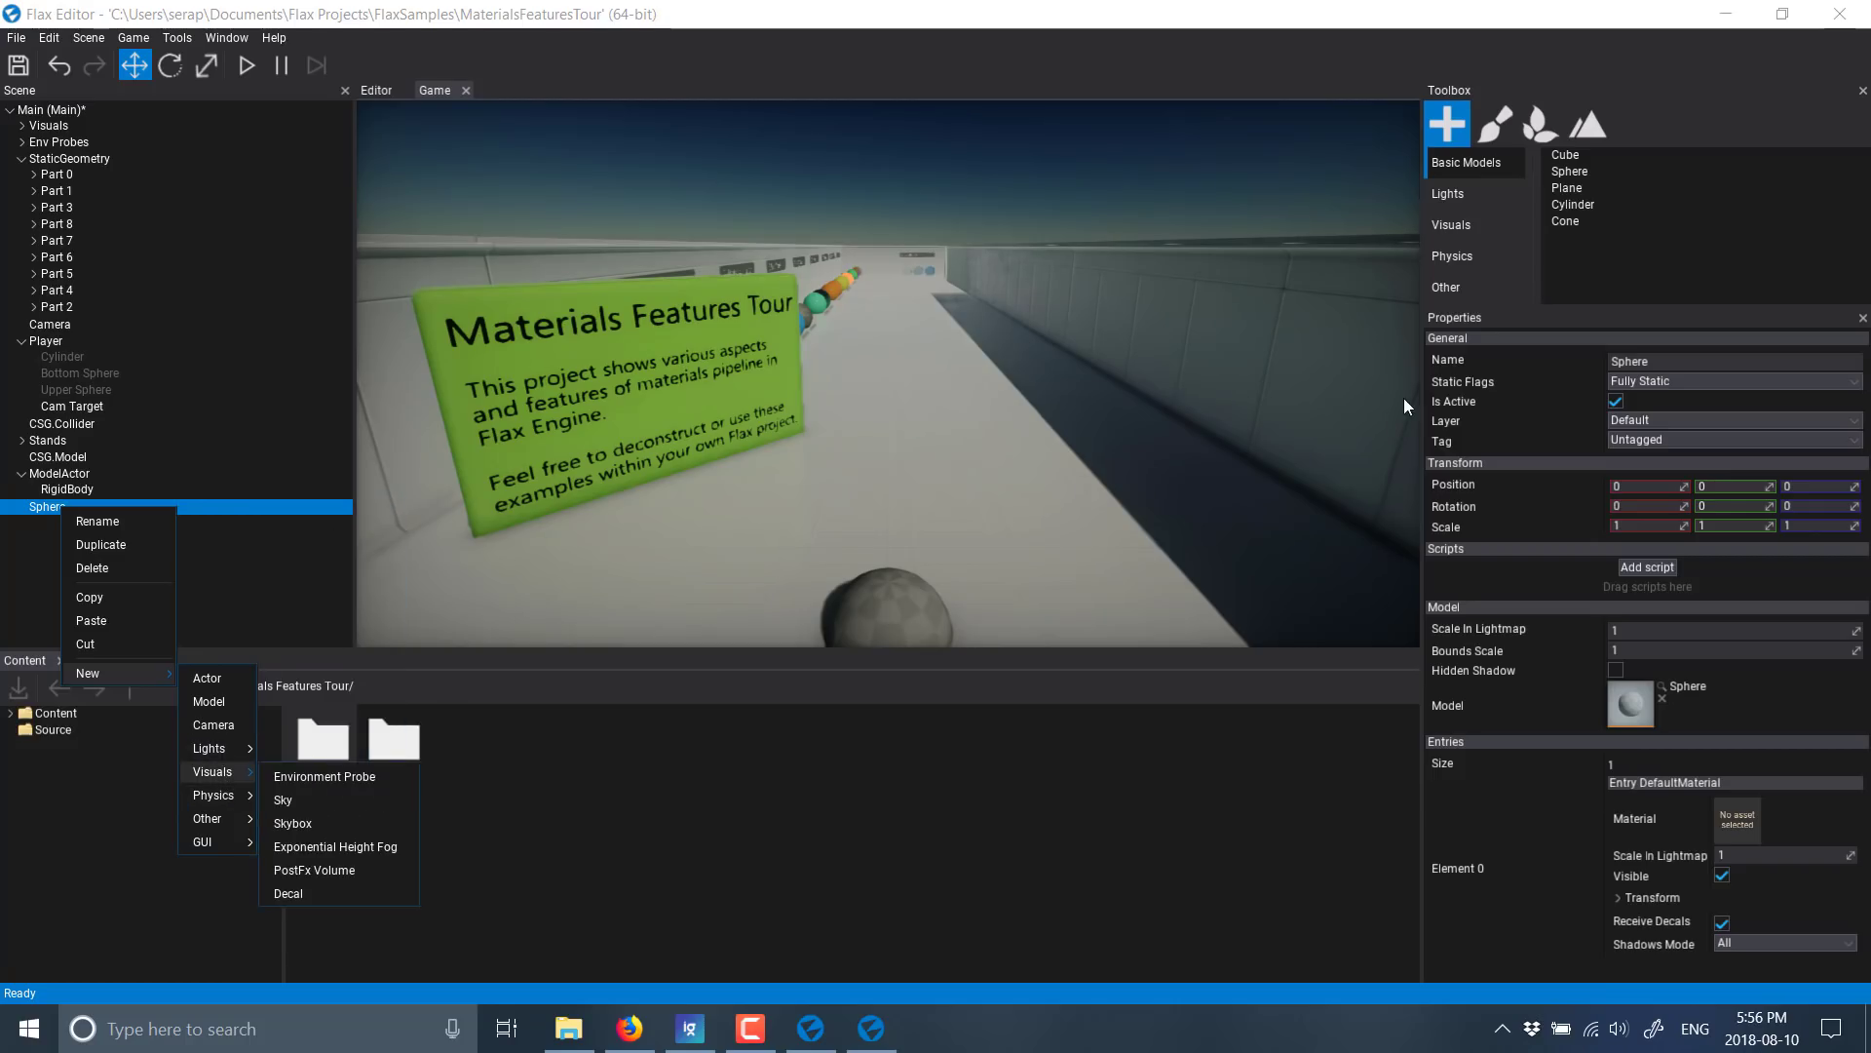
left_click(1466, 255)
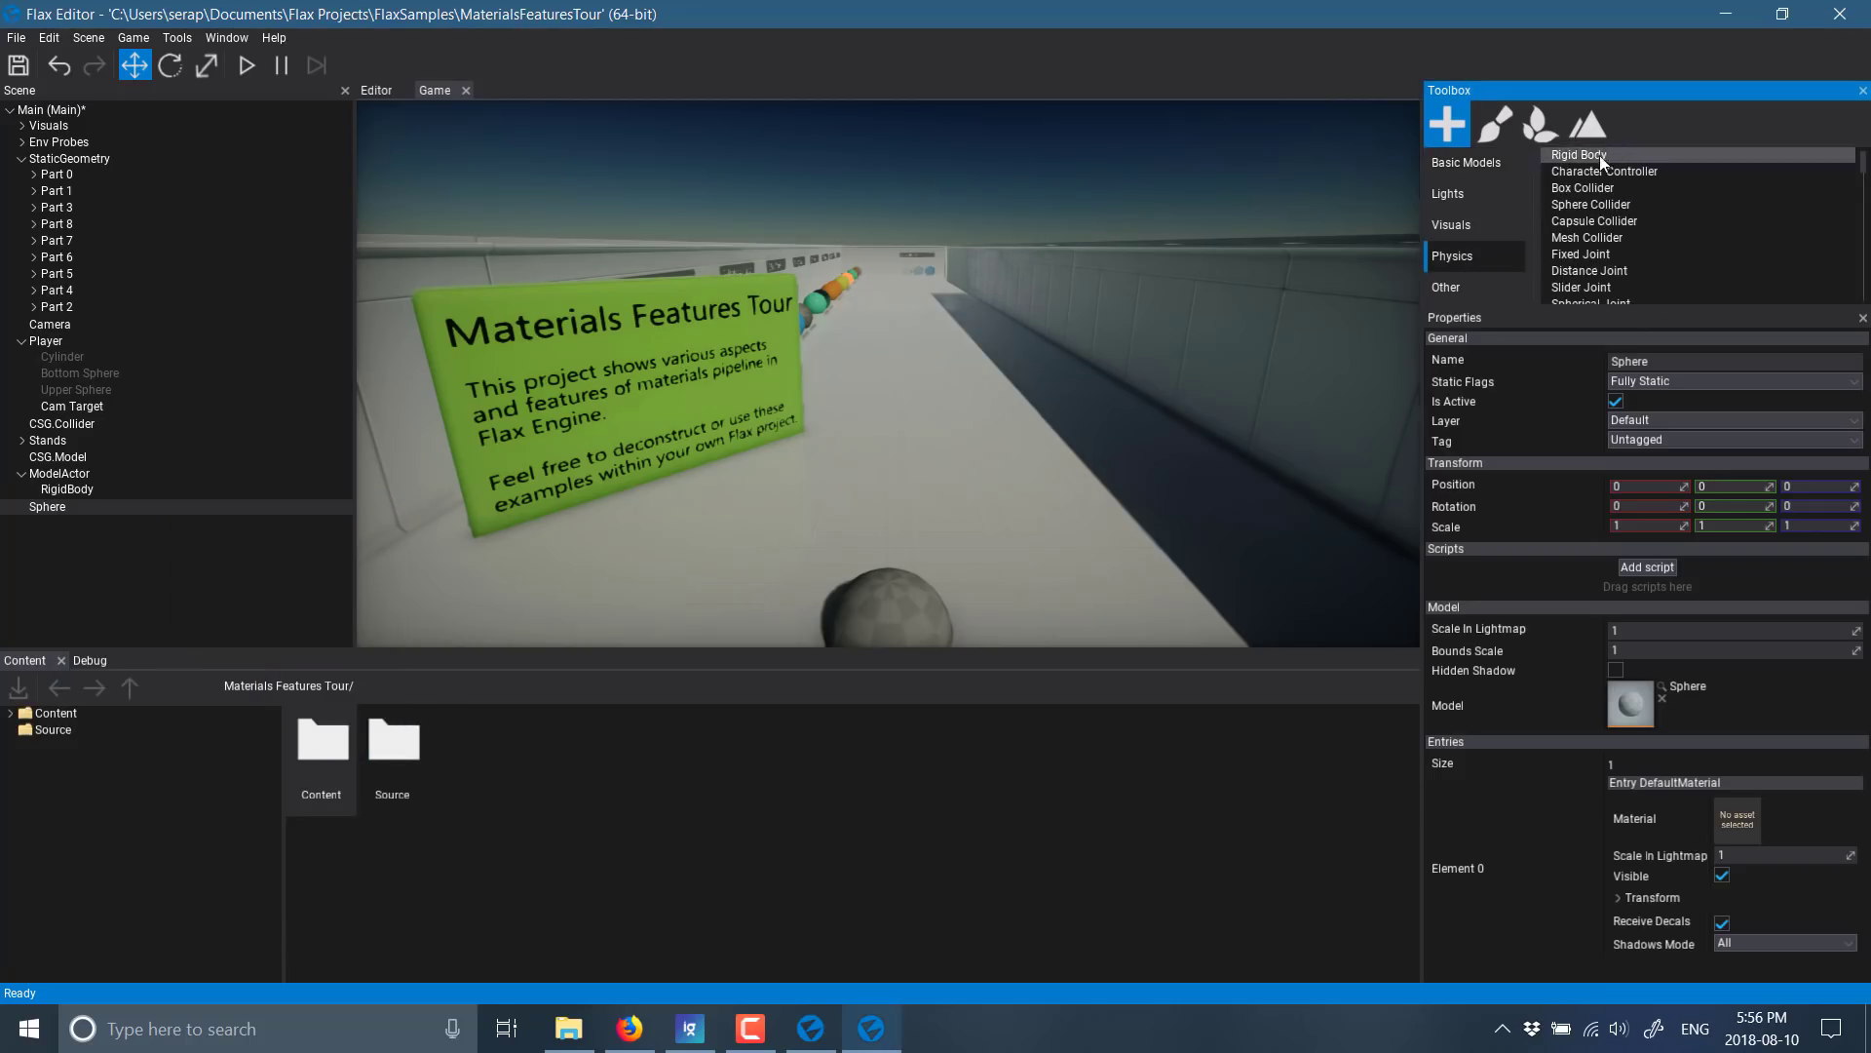
left_click_drag(1573, 160, 1103, 312)
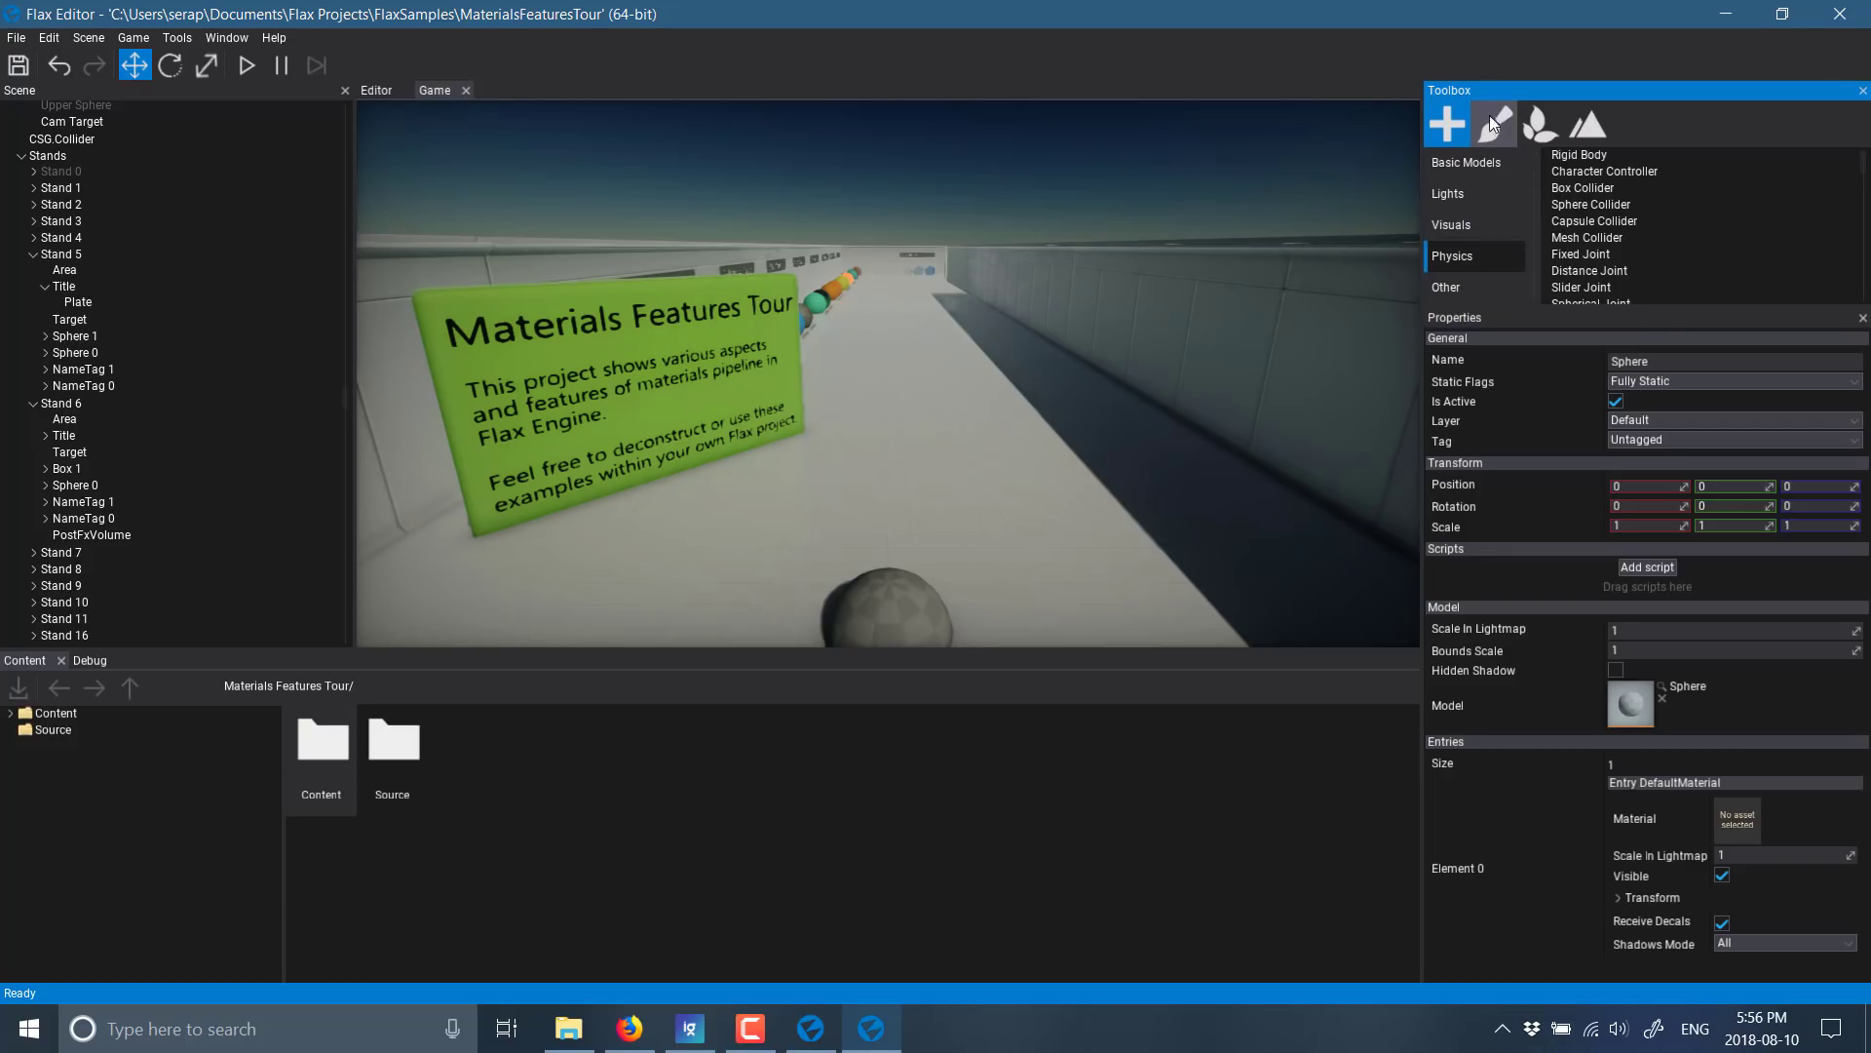
Look through the Foliage and Terrain tool modes, then return to the actor creation lists.
left_click(1535, 121)
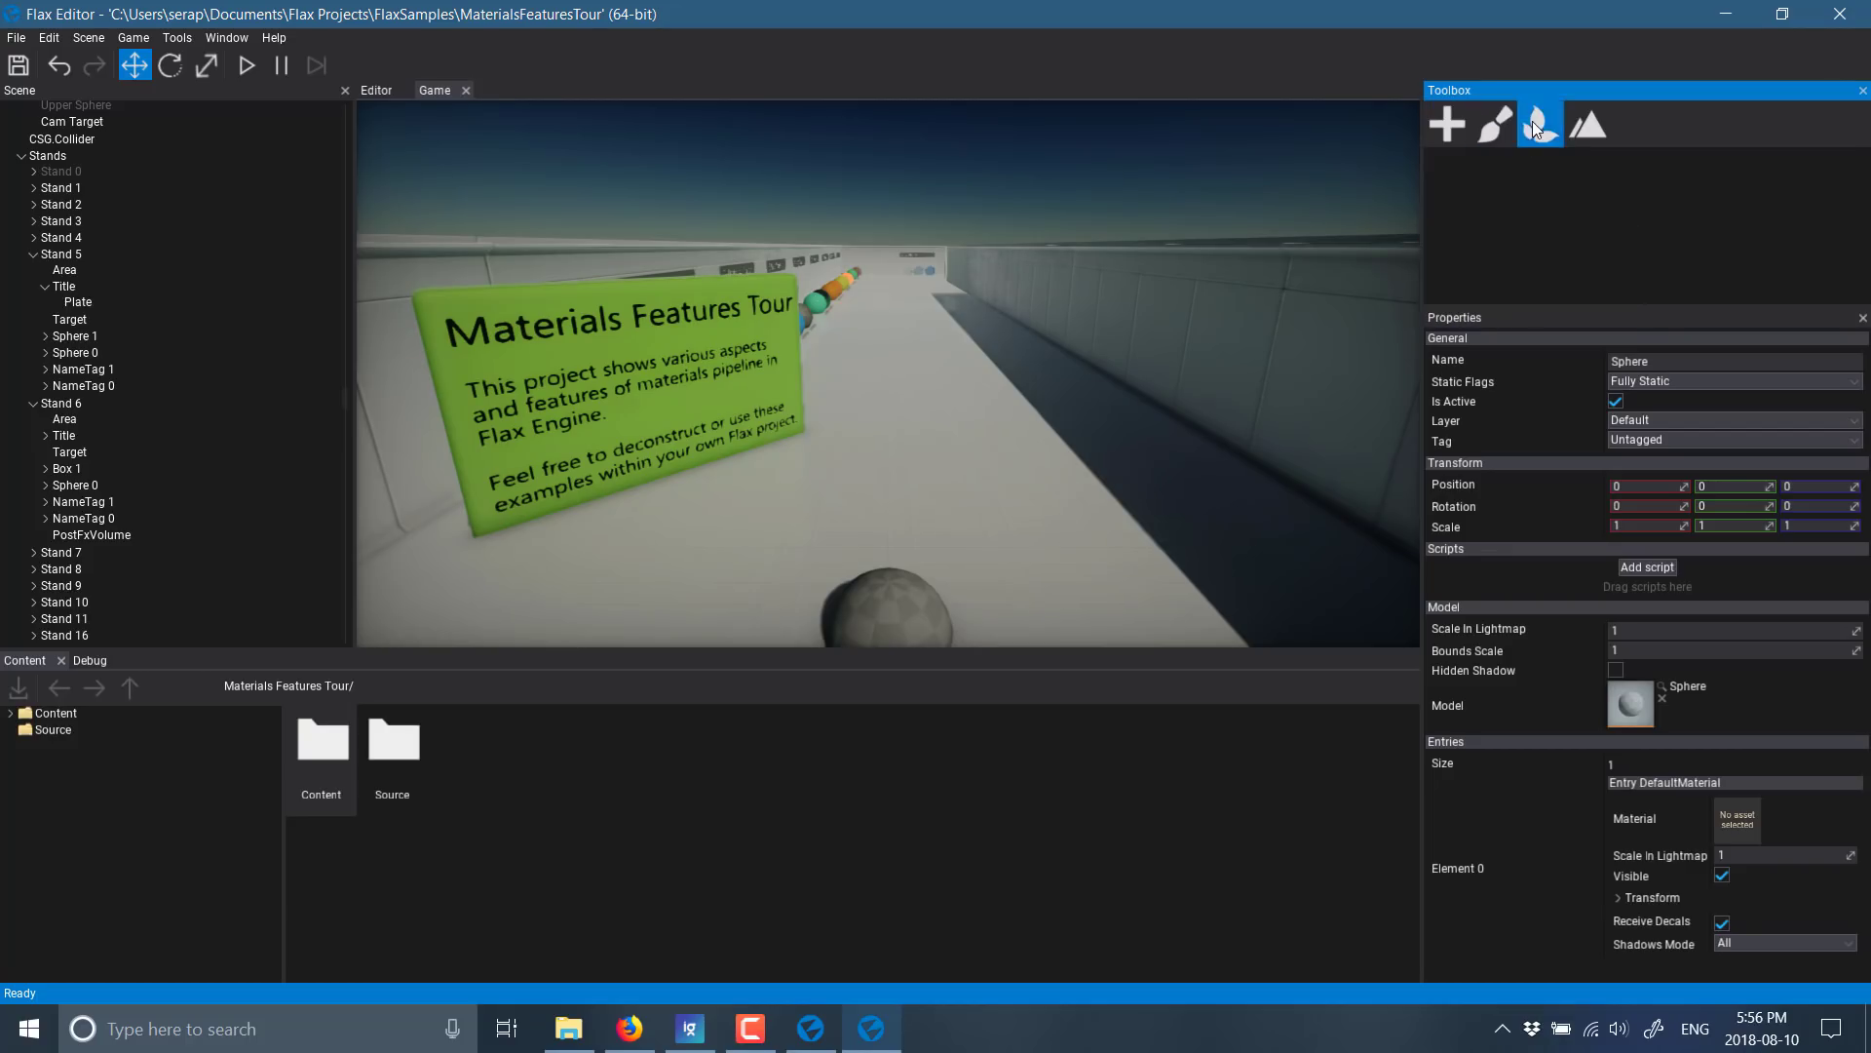
left_click(1587, 126)
left_click(1458, 125)
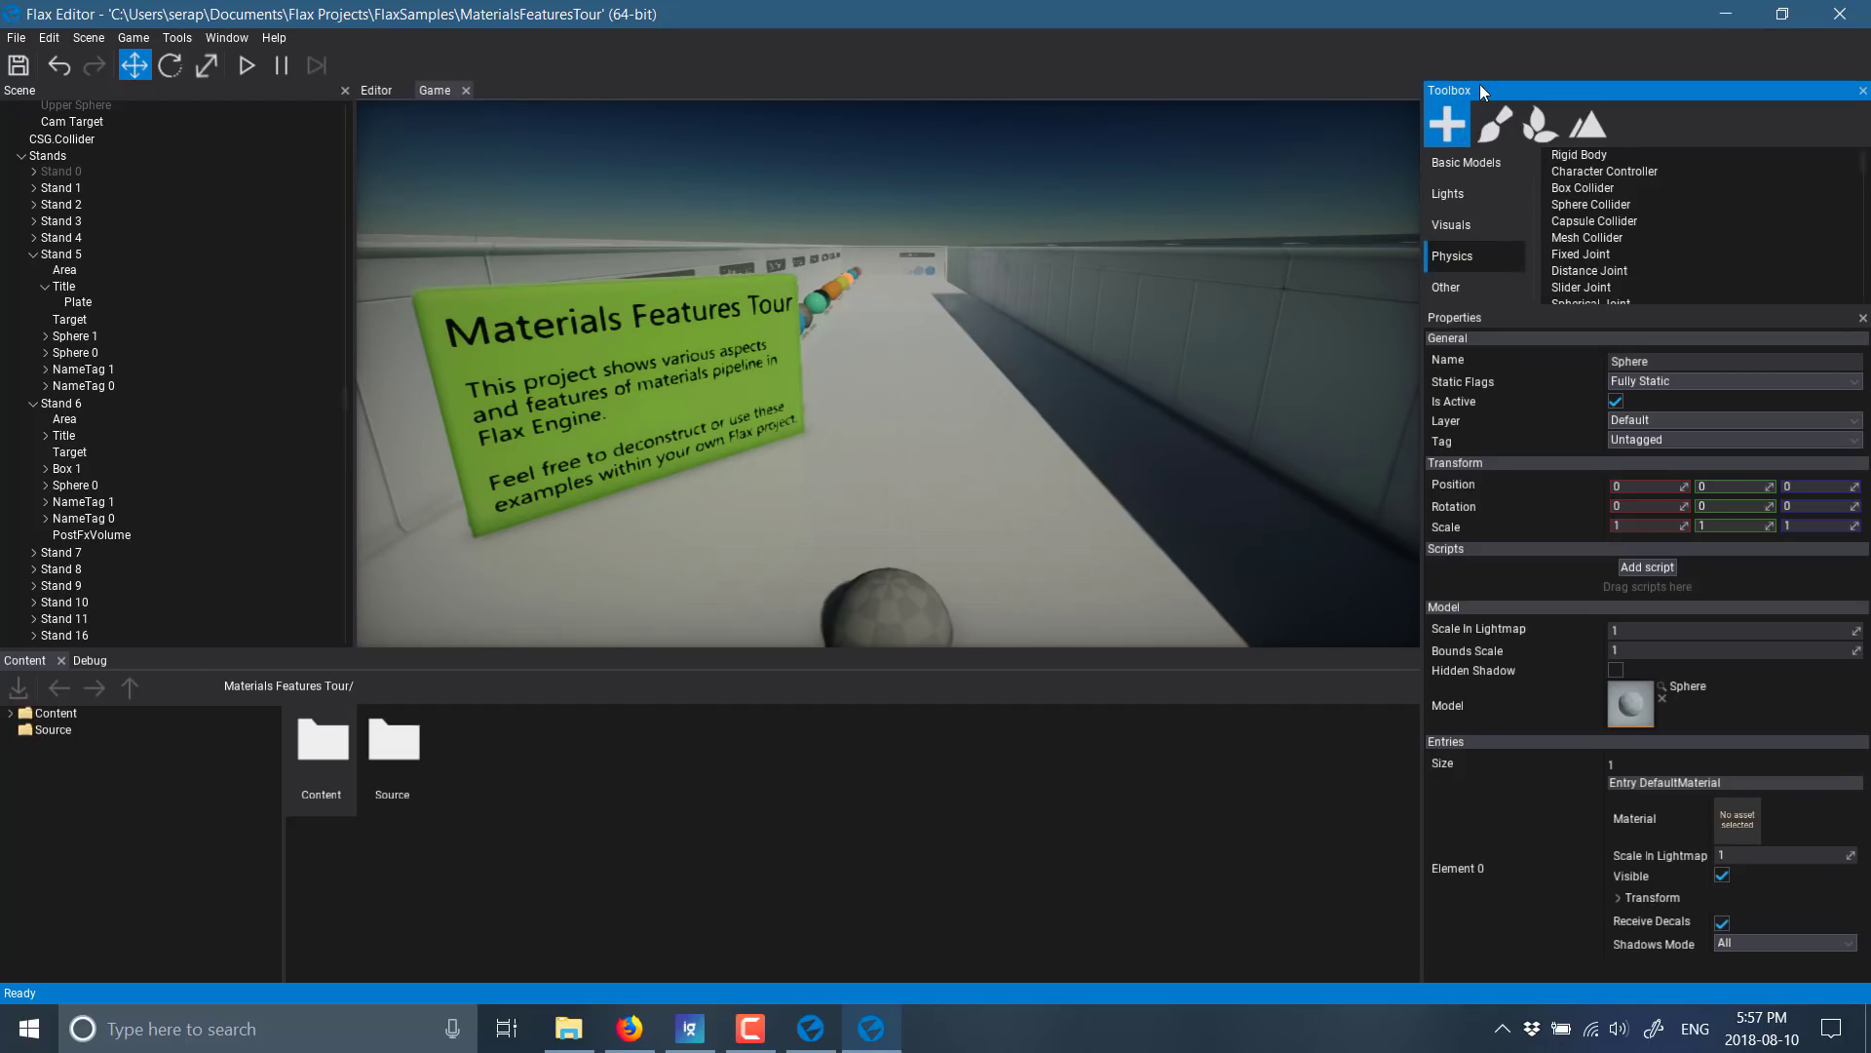
Open the ExitOnEsc script from the Source folder in Visual Studio.
left_click(50, 729)
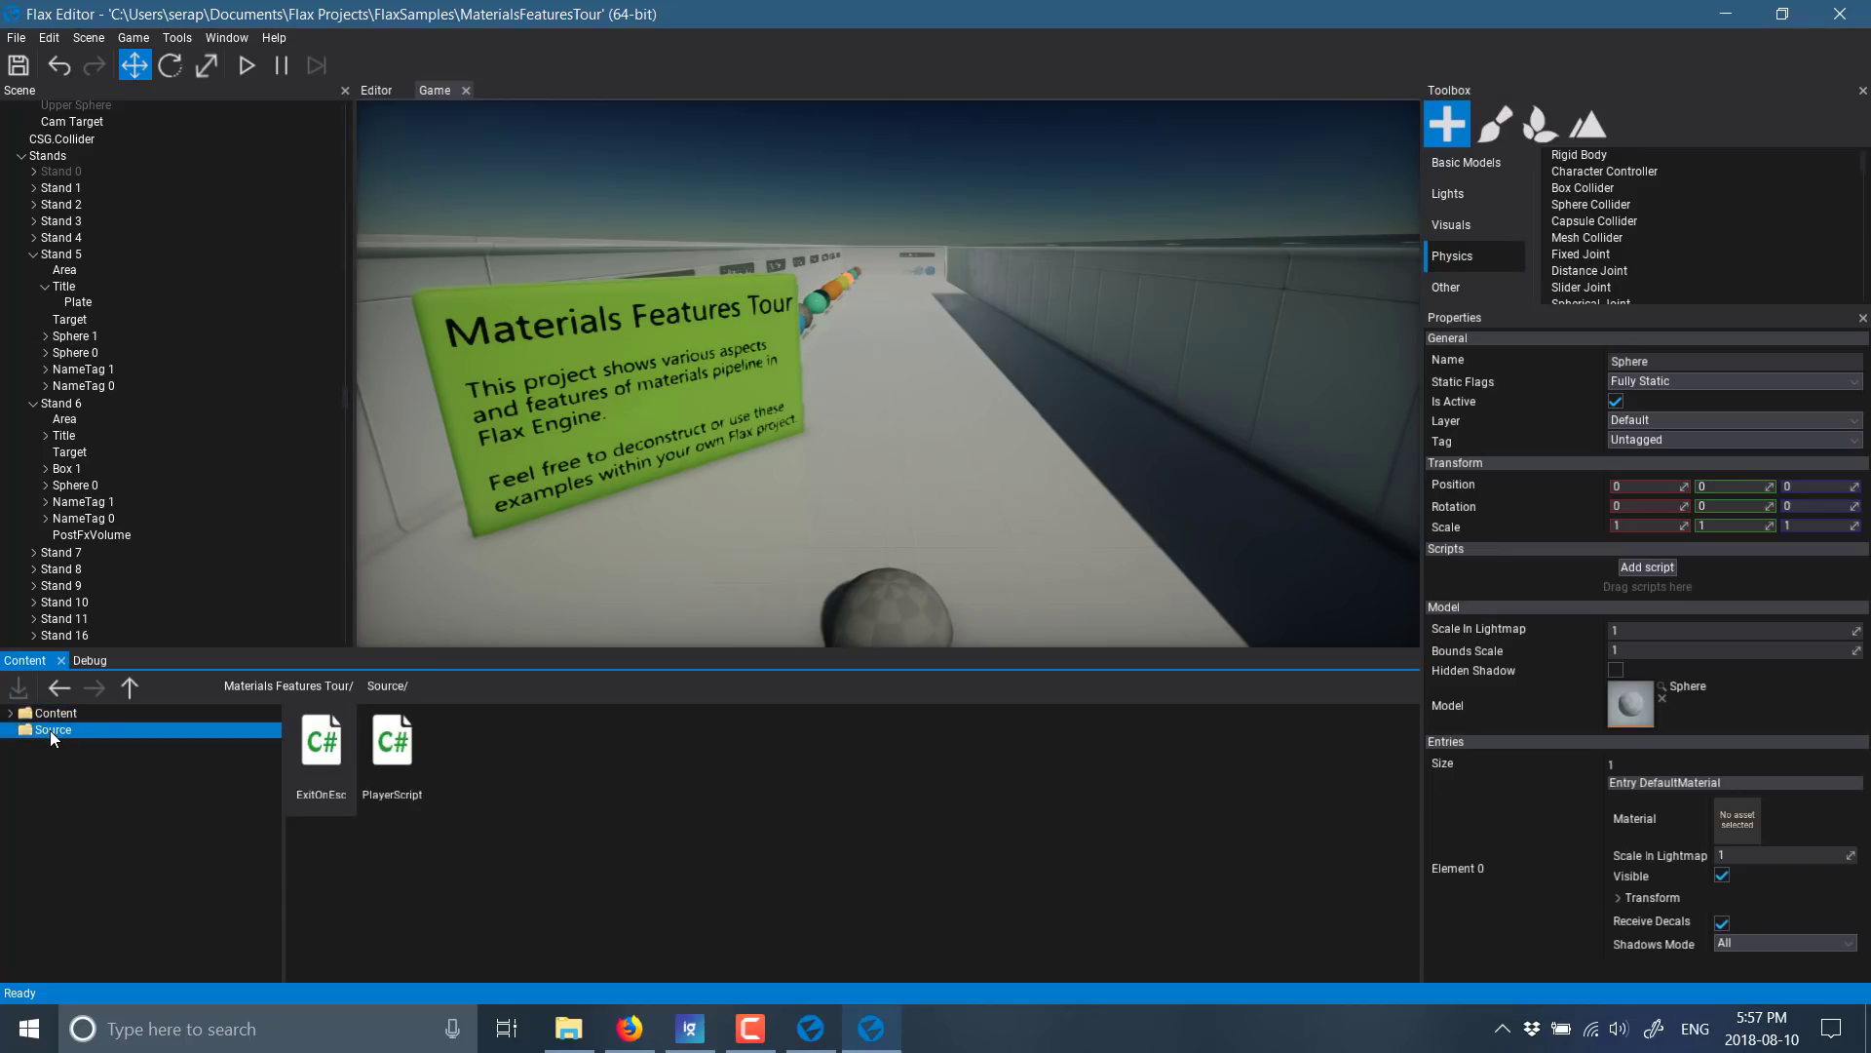
double_click(325, 758)
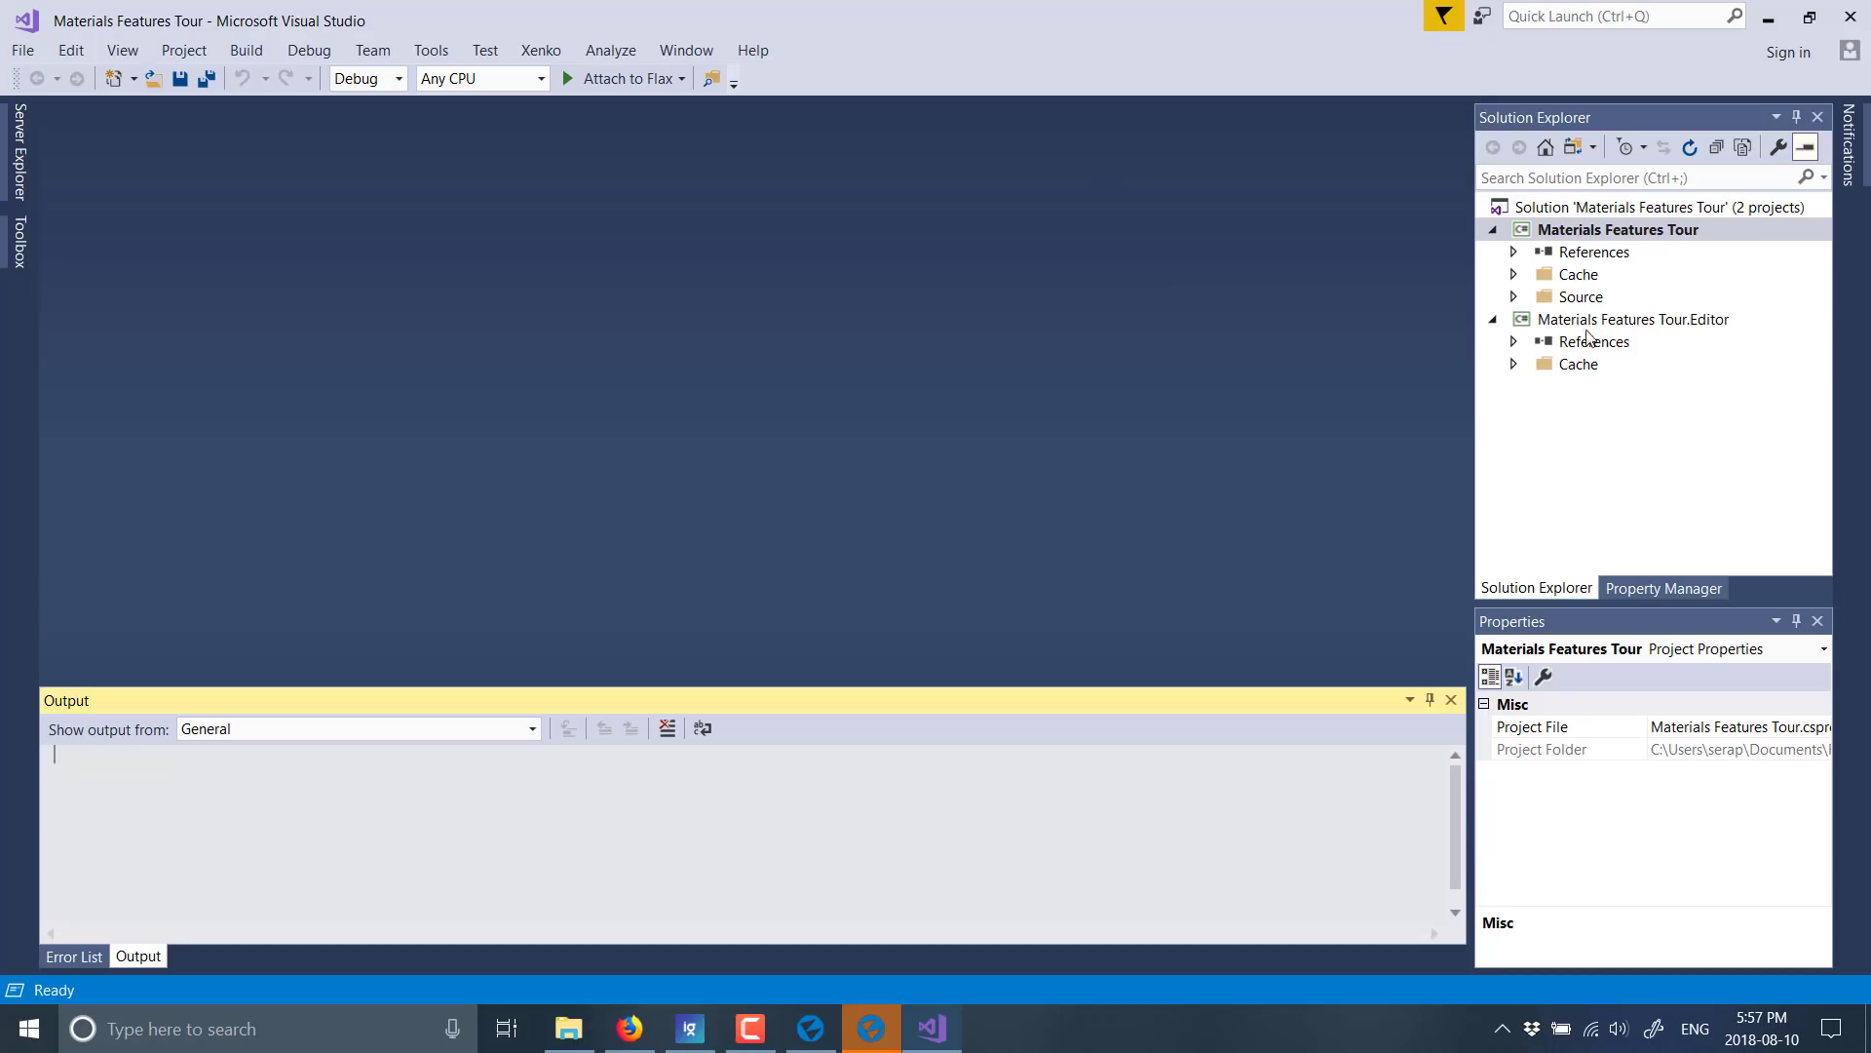
Open ExitOnEsc.cs from the Source folder and inspect its Script base class and Update method.
left_click(1514, 296)
left_click(1597, 328)
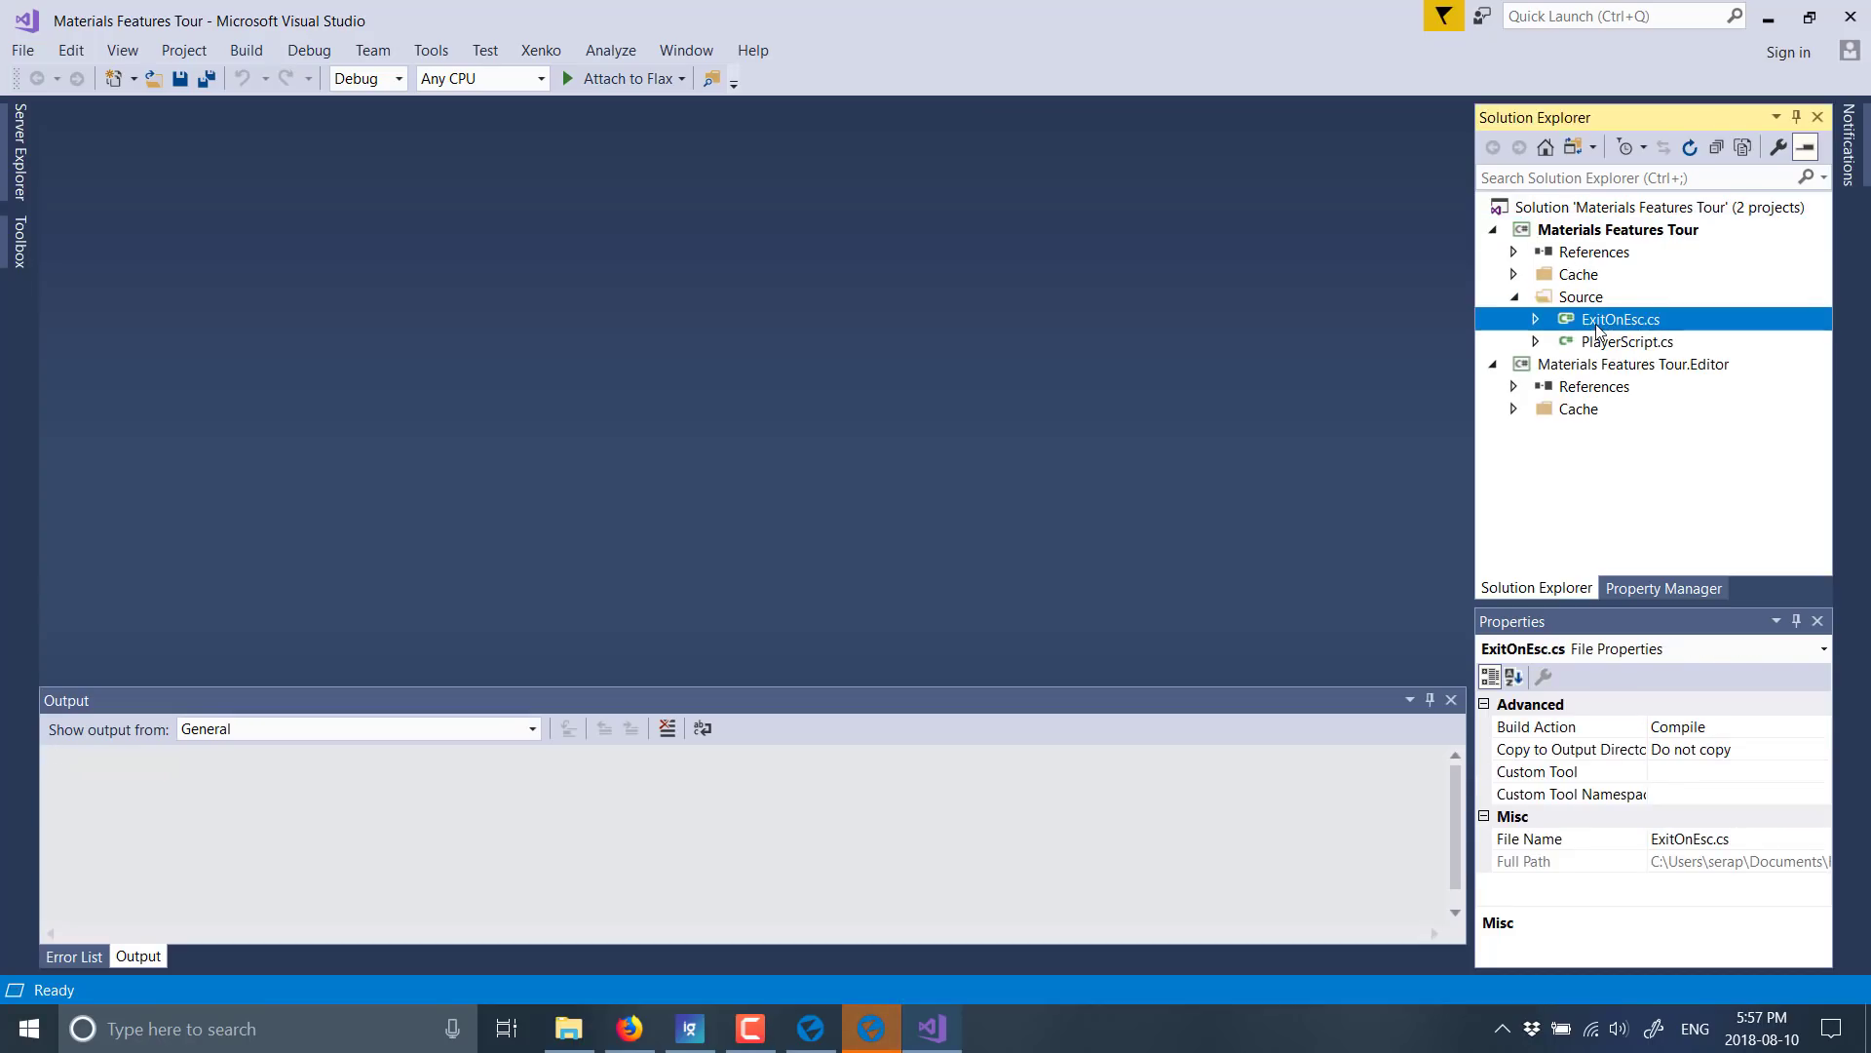
double_click(1597, 328)
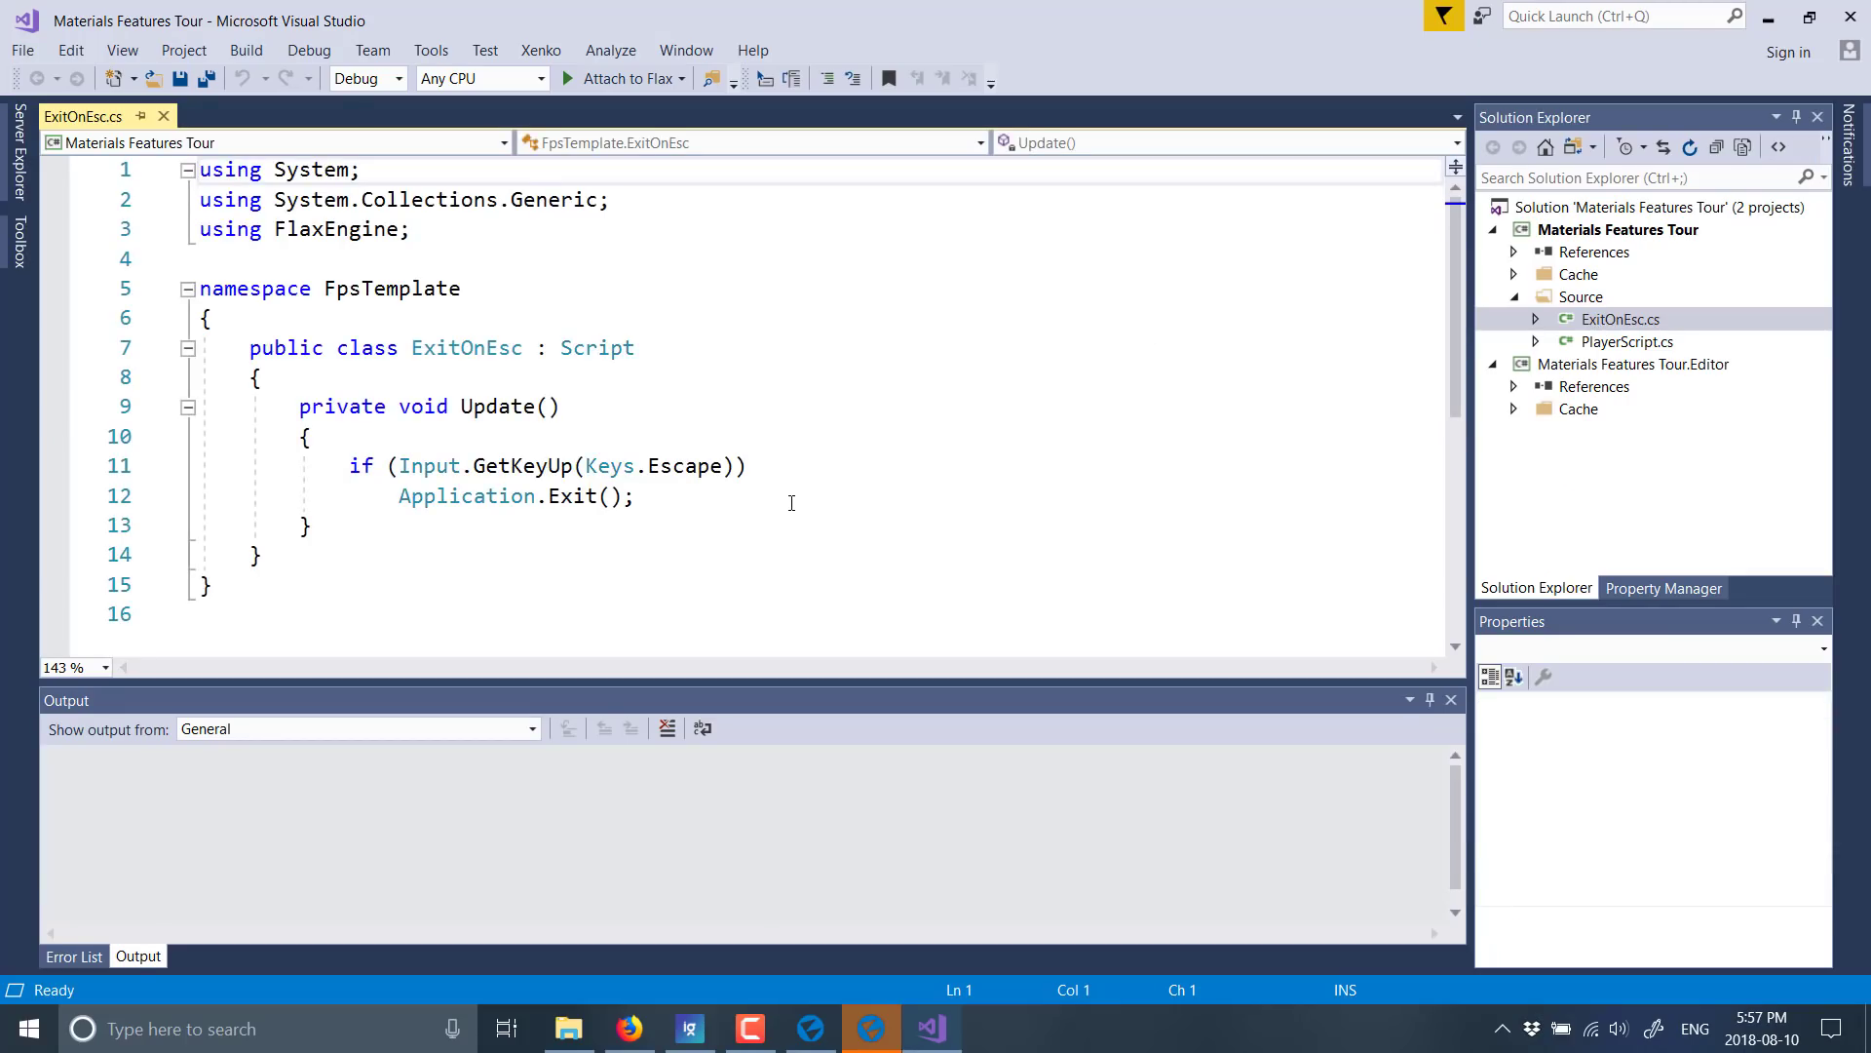
left_click(610, 350)
double_click(610, 352)
double_click(513, 407)
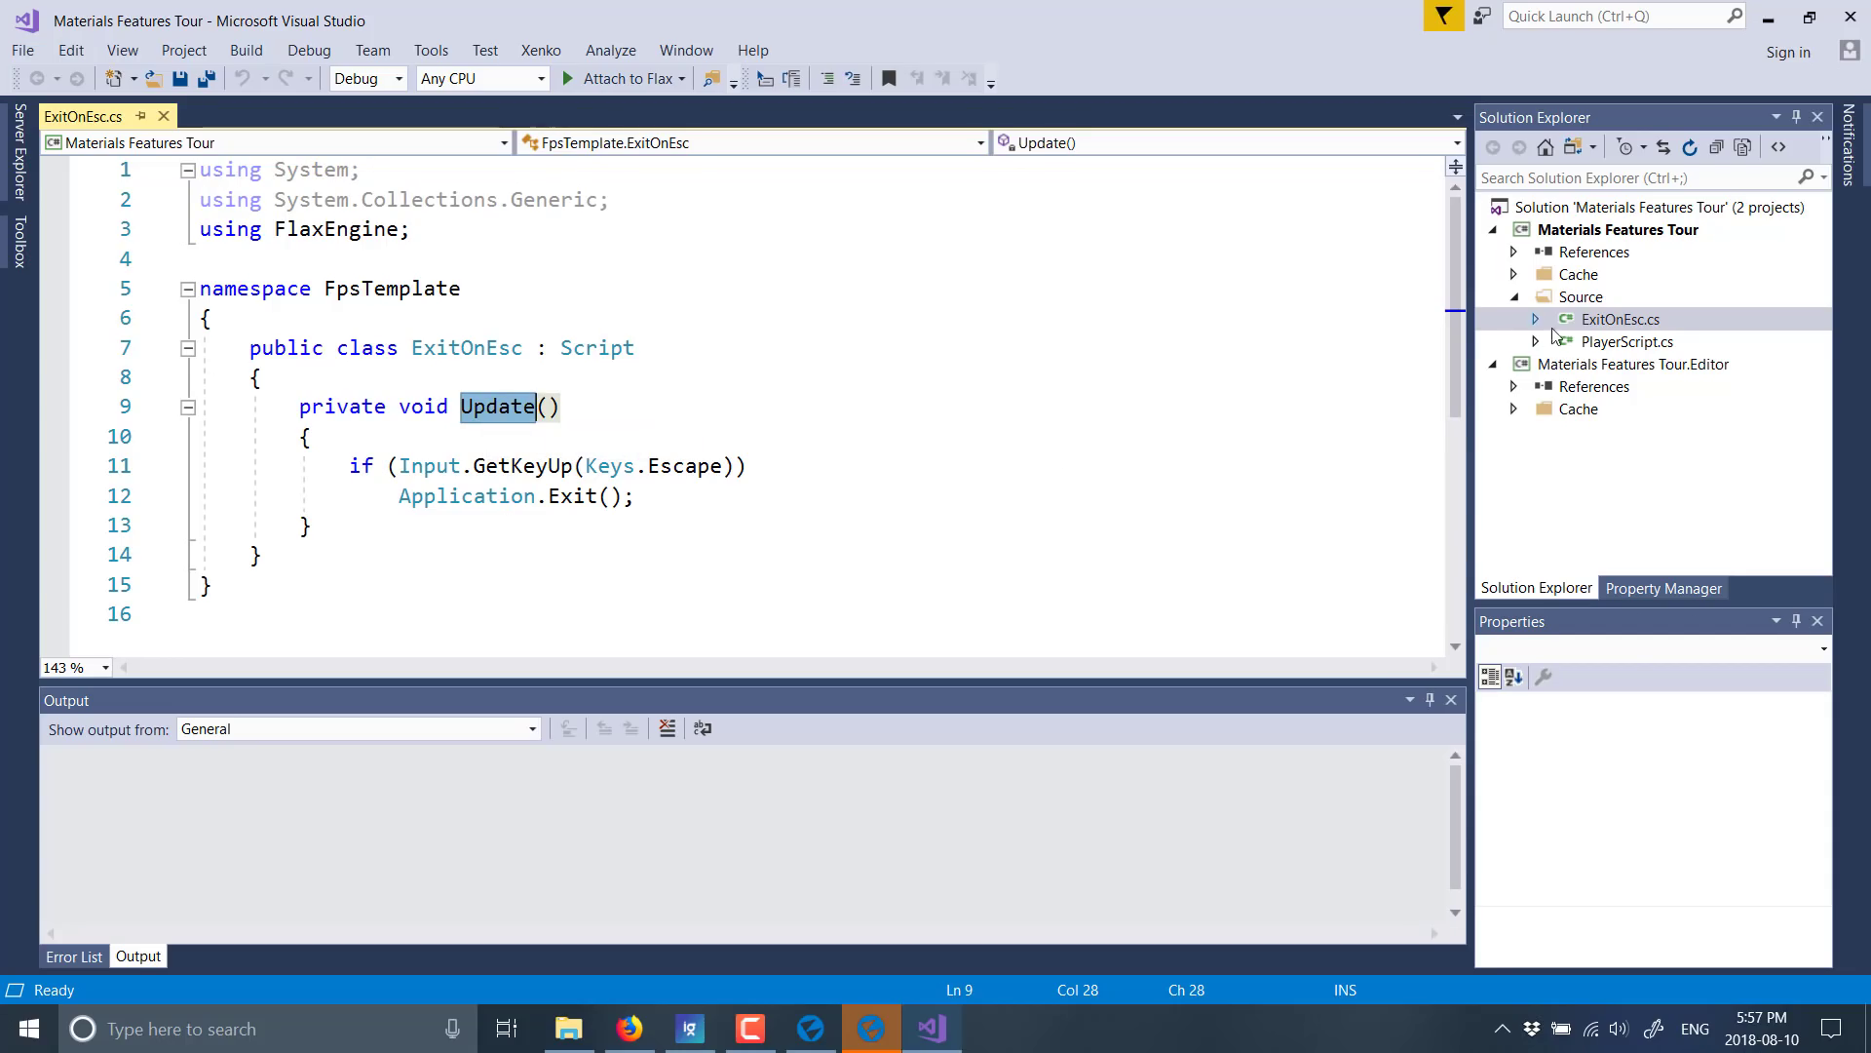
Open PlayerScript.cs and read through its CharacterController, Update and FixedUpdate movement code.
double_click(1626, 342)
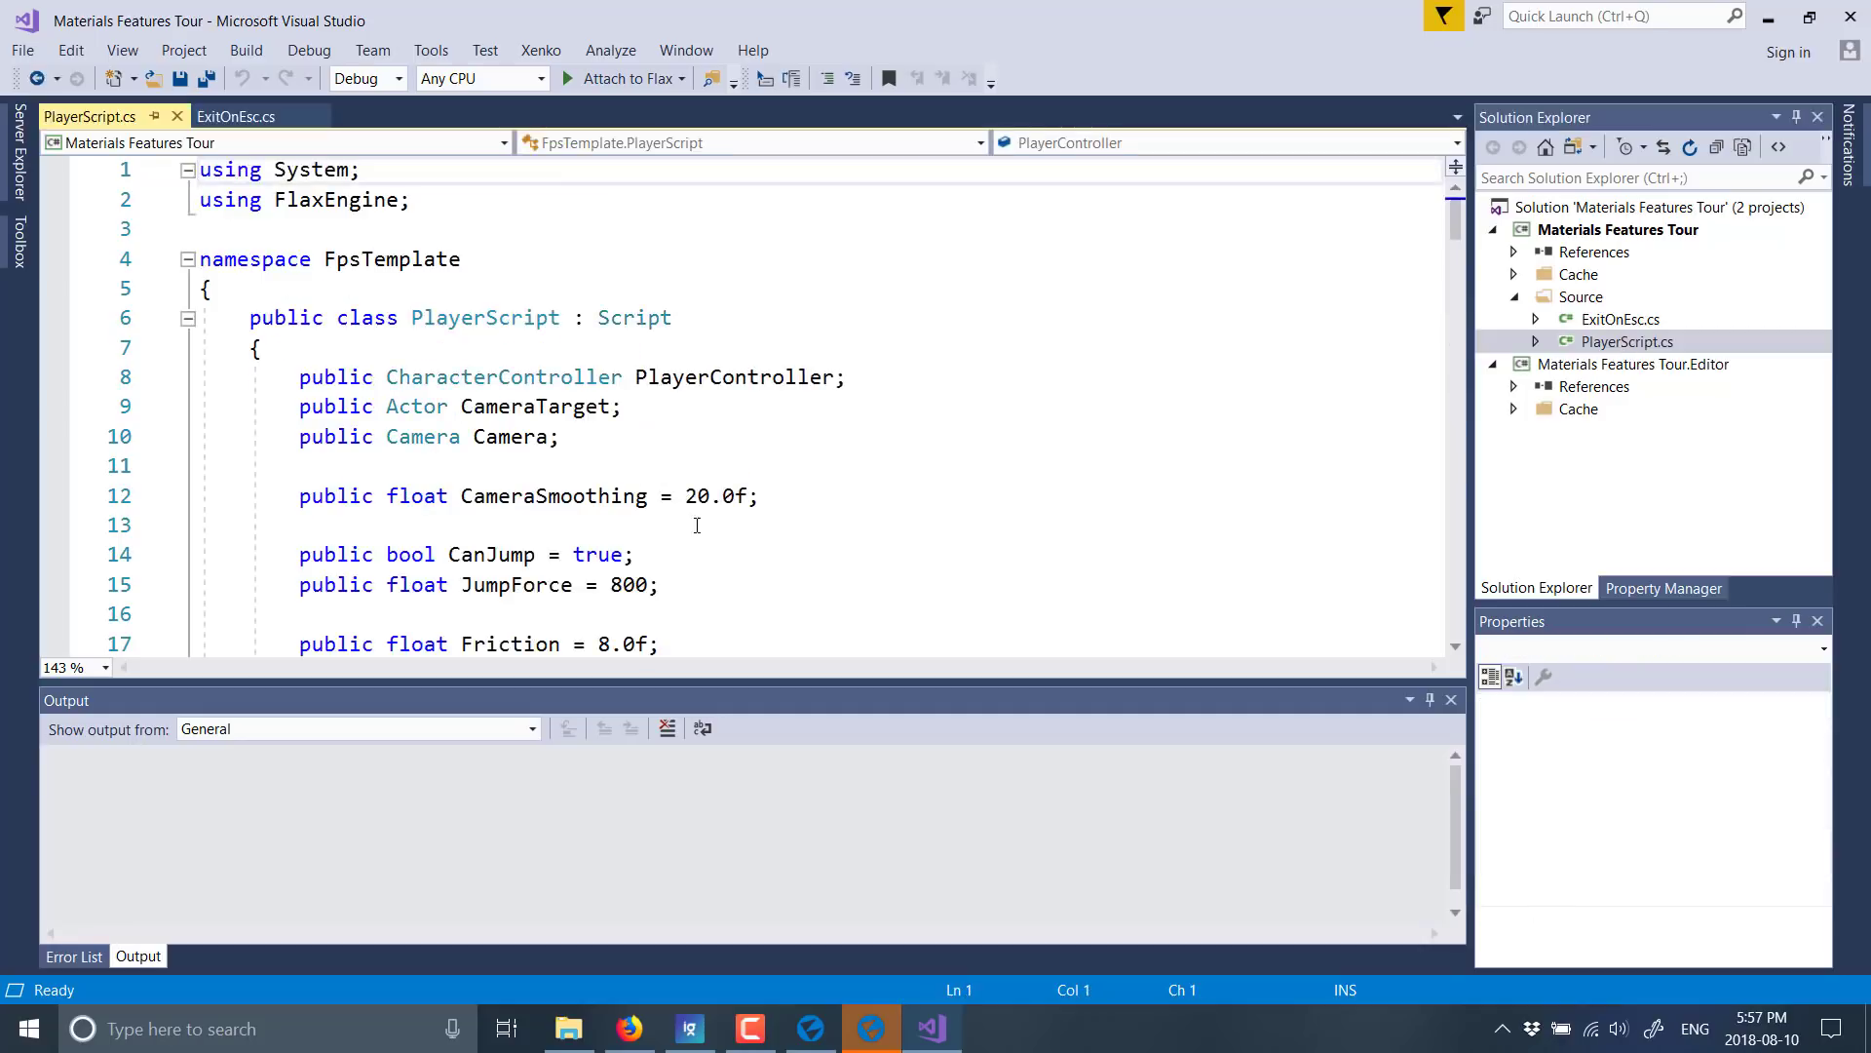
double_click(523, 378)
scroll(952, 462, "down", 7)
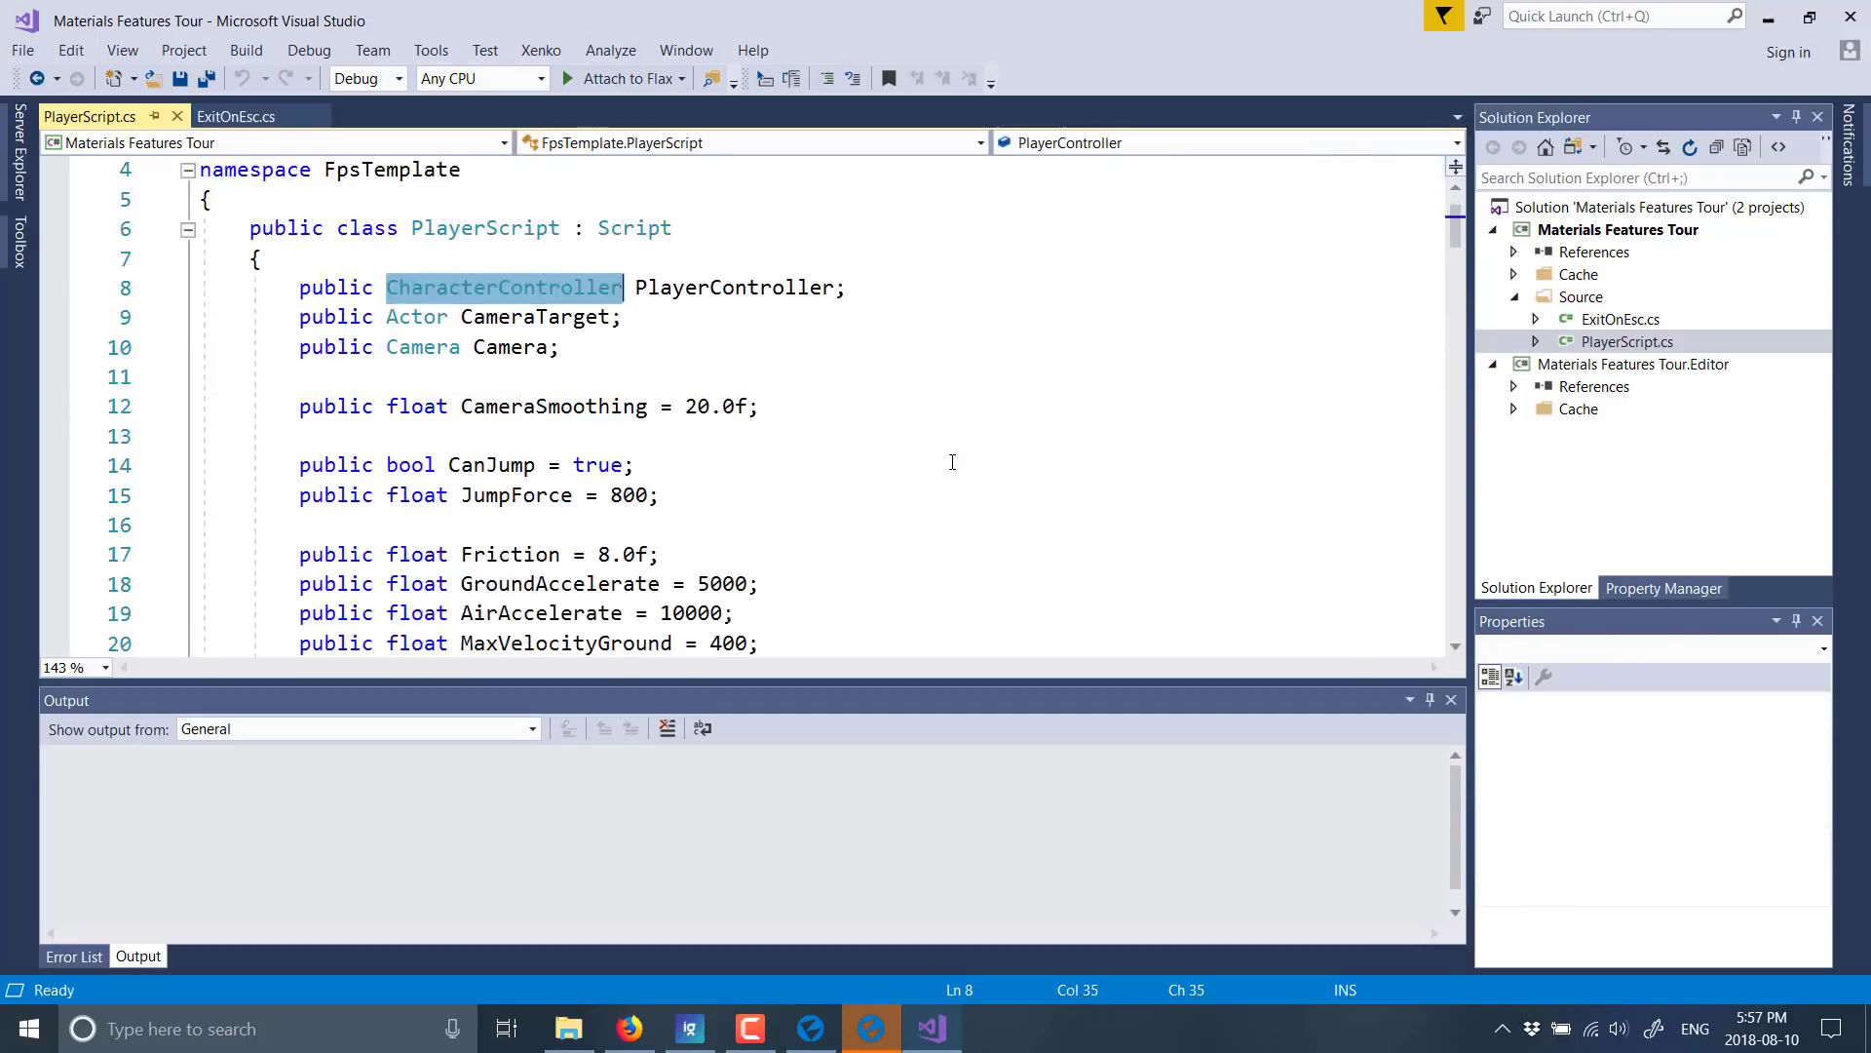
scroll(952, 462, "down", 2)
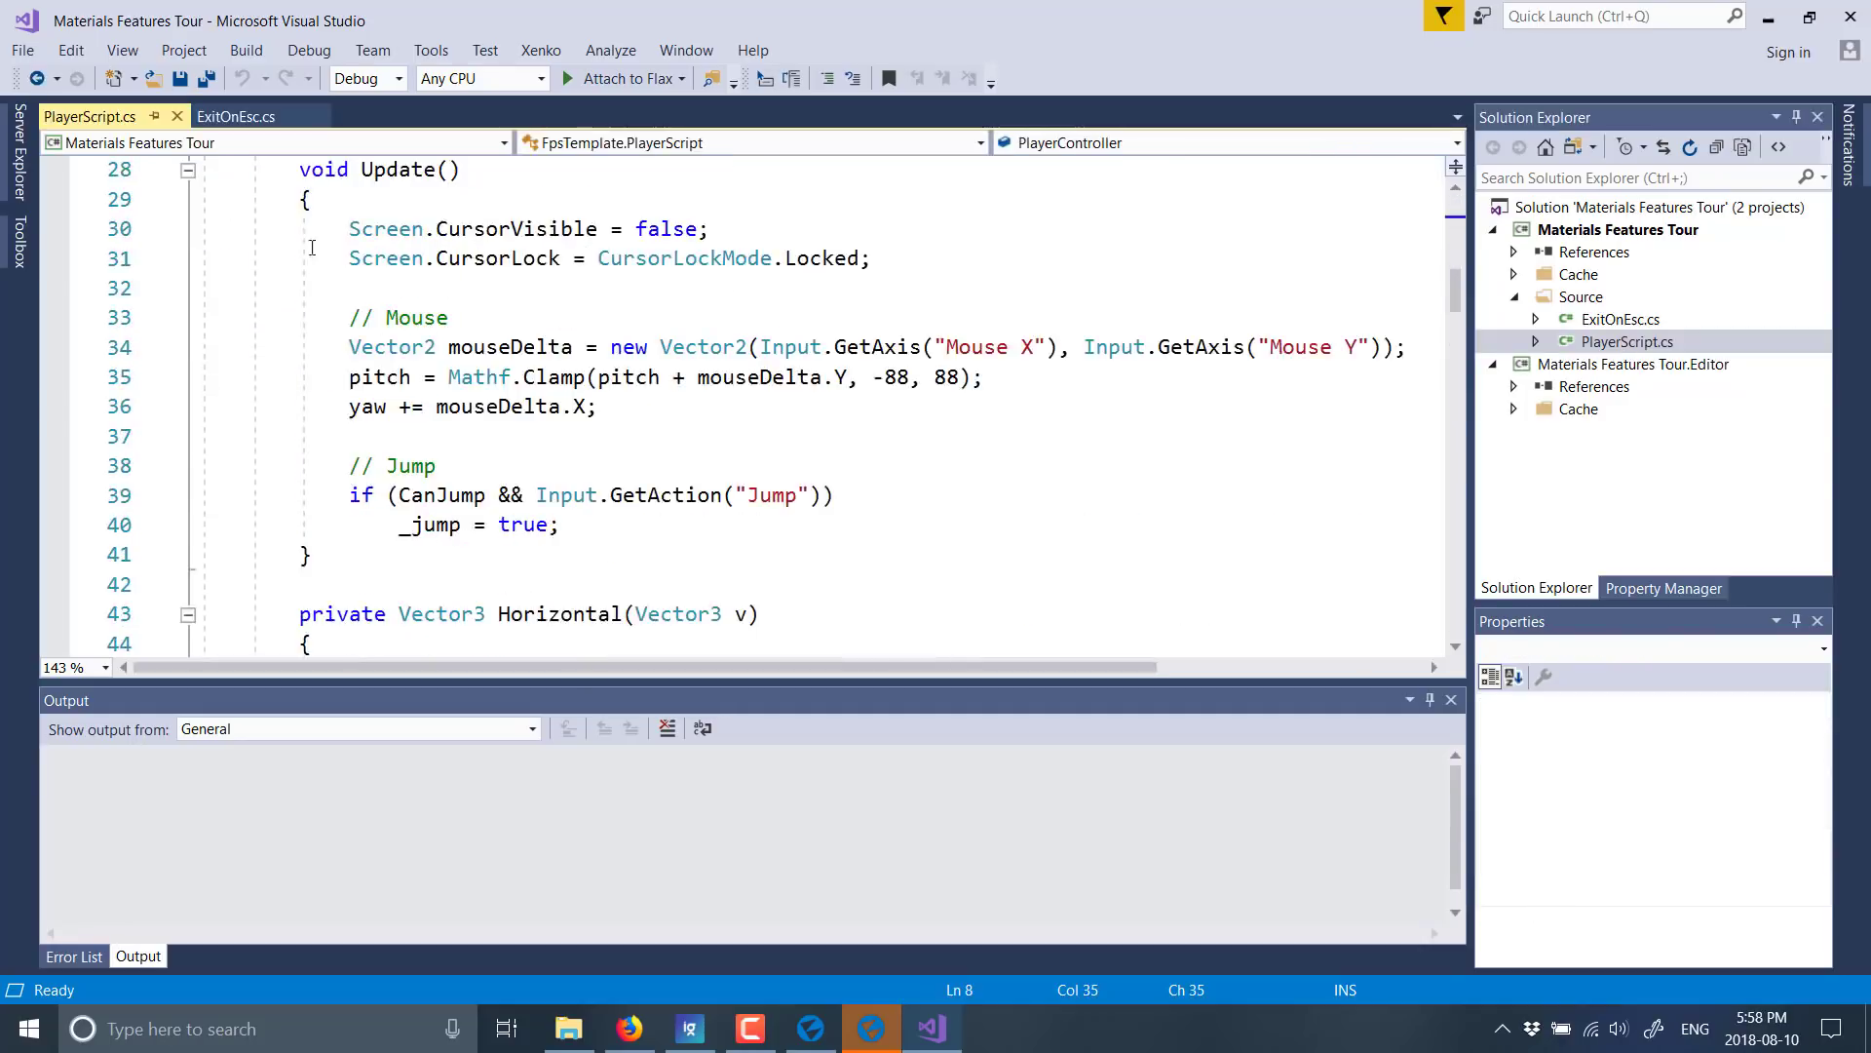
left_click(428, 175)
scroll(601, 348, "down", 2)
scroll(601, 349, "down", 5)
scroll(455, 228, "up", 1)
double_click(456, 229)
scroll(764, 363, "down", 15)
scroll(764, 364, "down", 17)
scroll(764, 364, "up", 6)
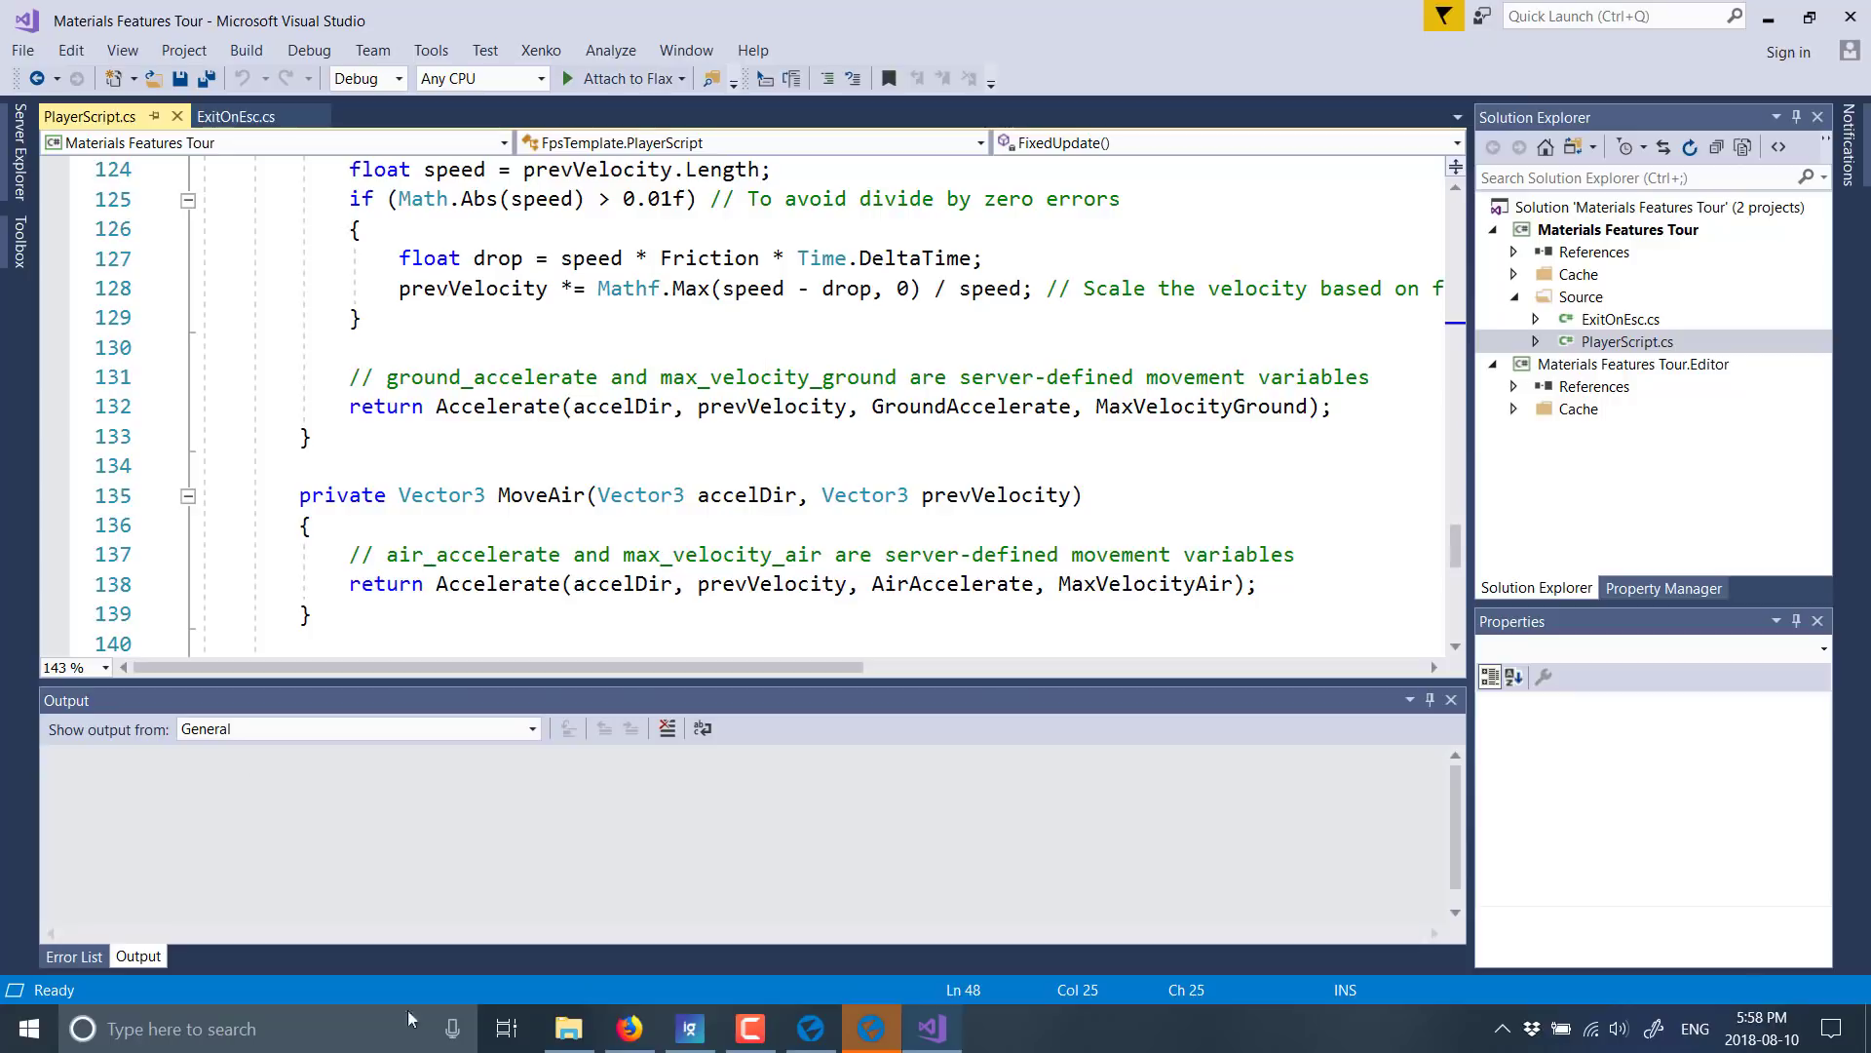
Glance at the Flax launcher's project library, then minimize the launcher.
left_click(811, 1029)
scroll(745, 643, "up", 4)
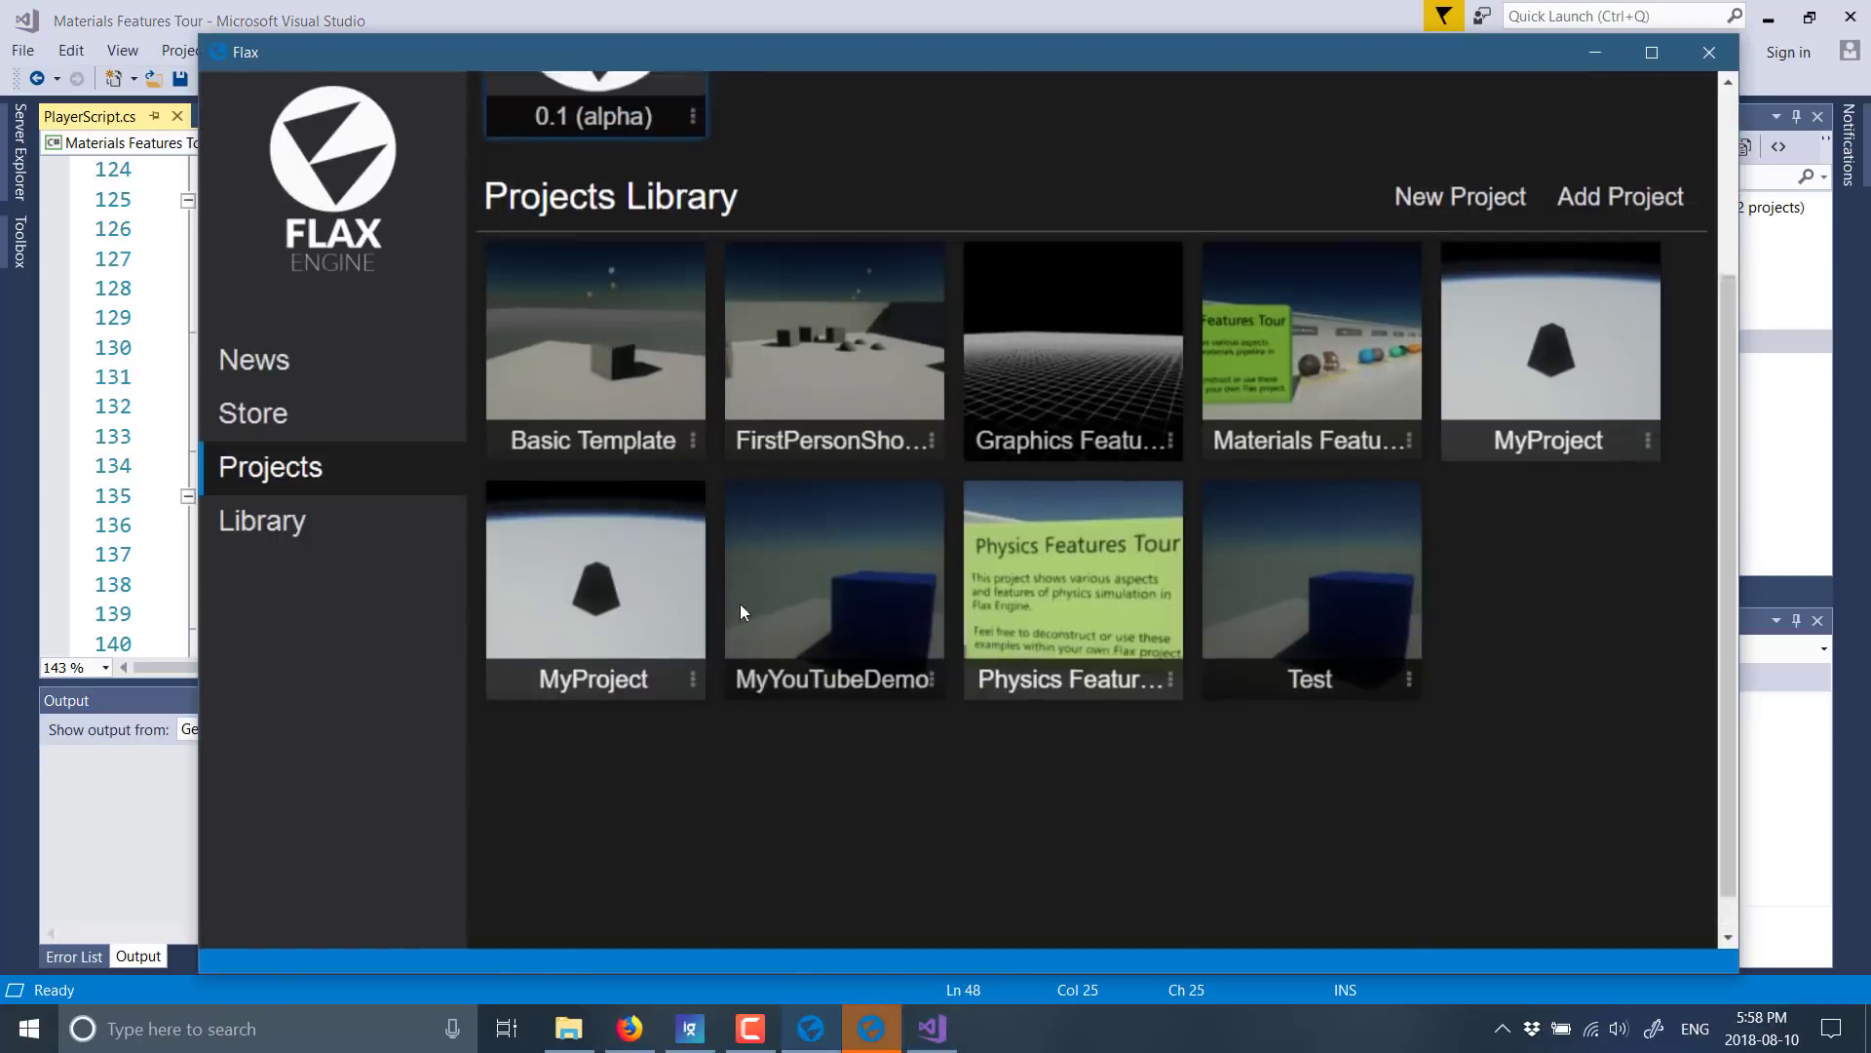
left_click(799, 1033)
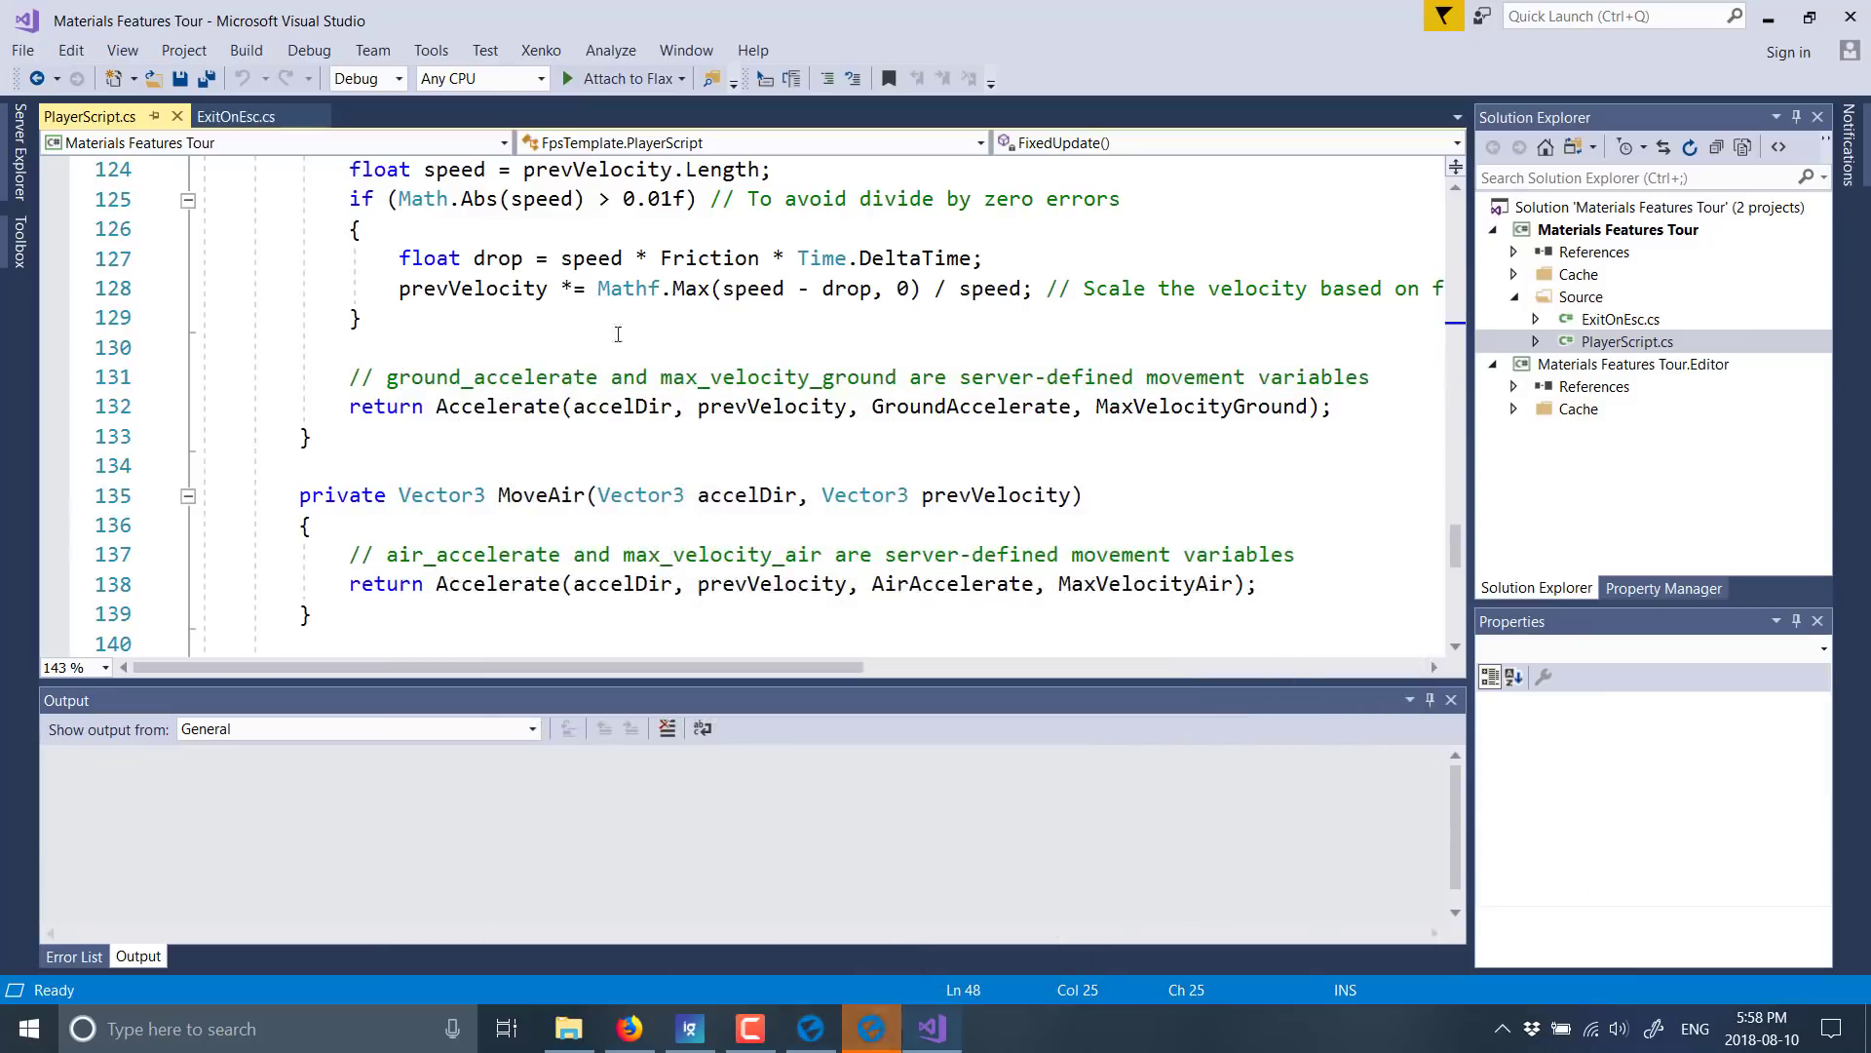
Switch to Flax Editor and launch the online documentation from its Help menu.
left_click(882, 1031)
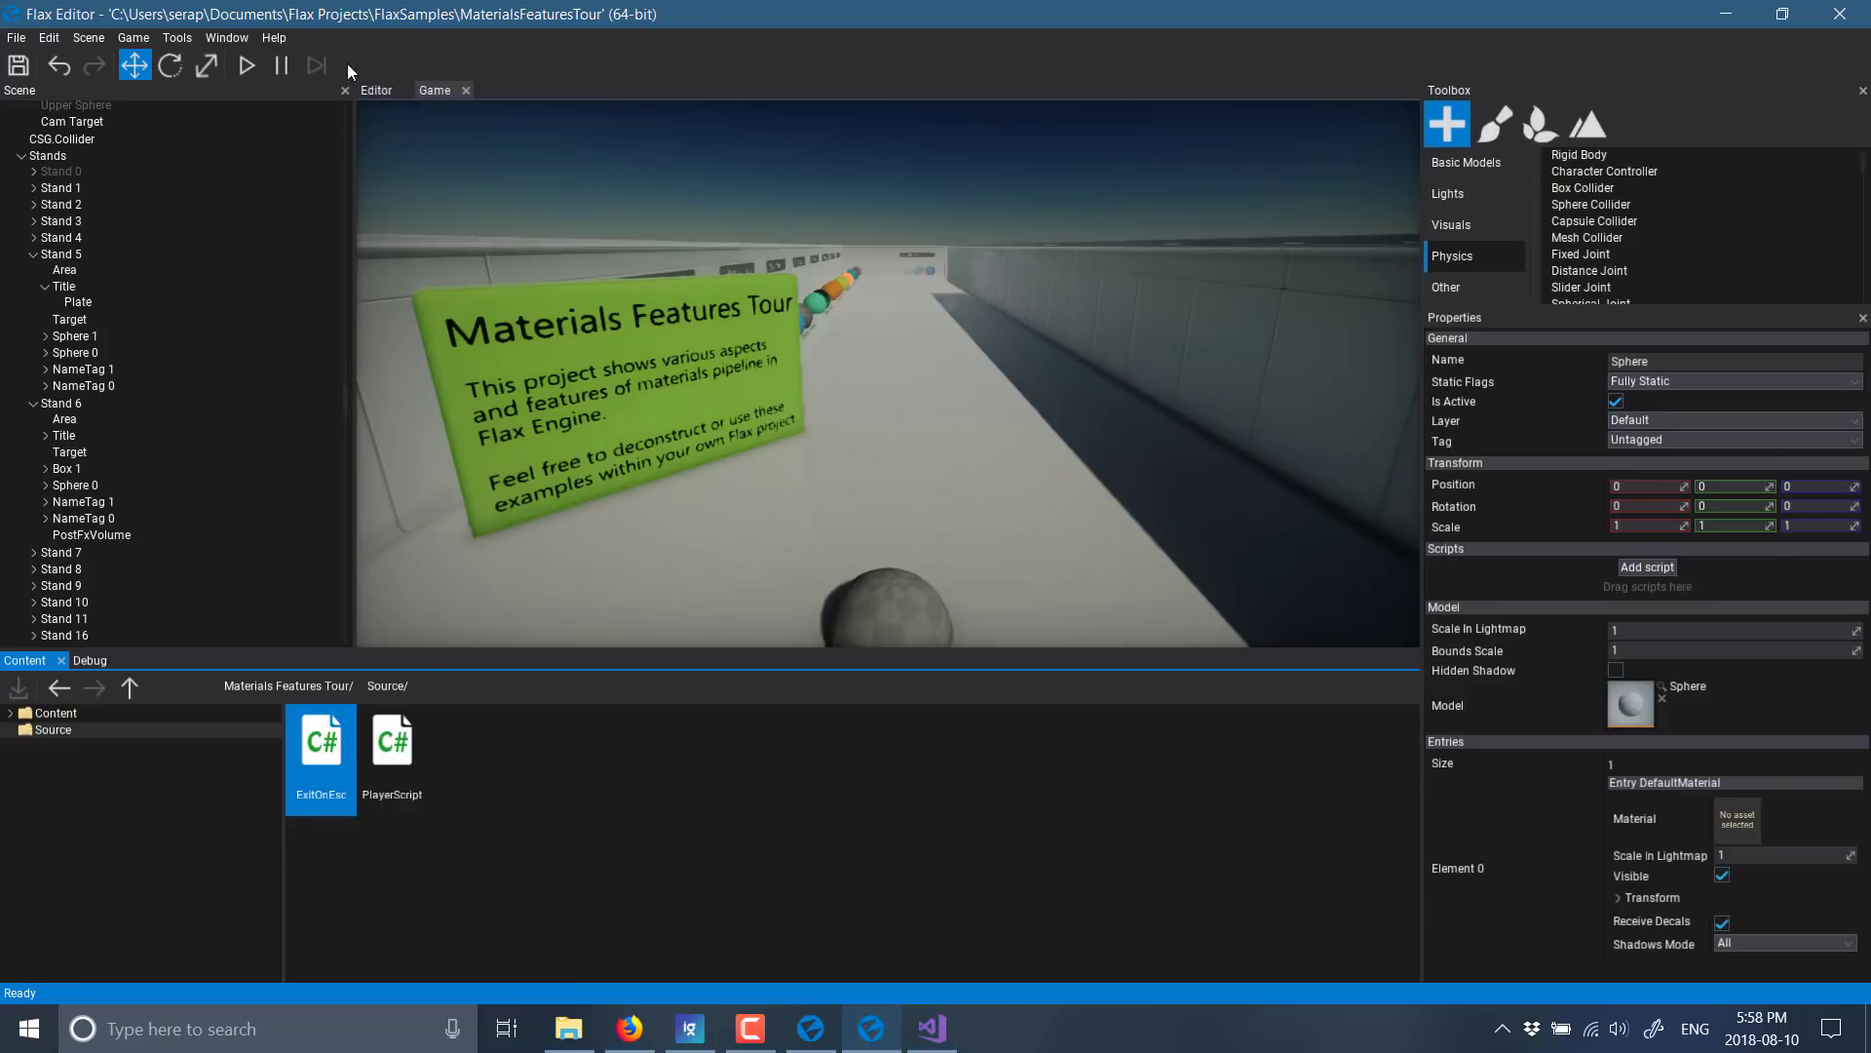
left_click(291, 37)
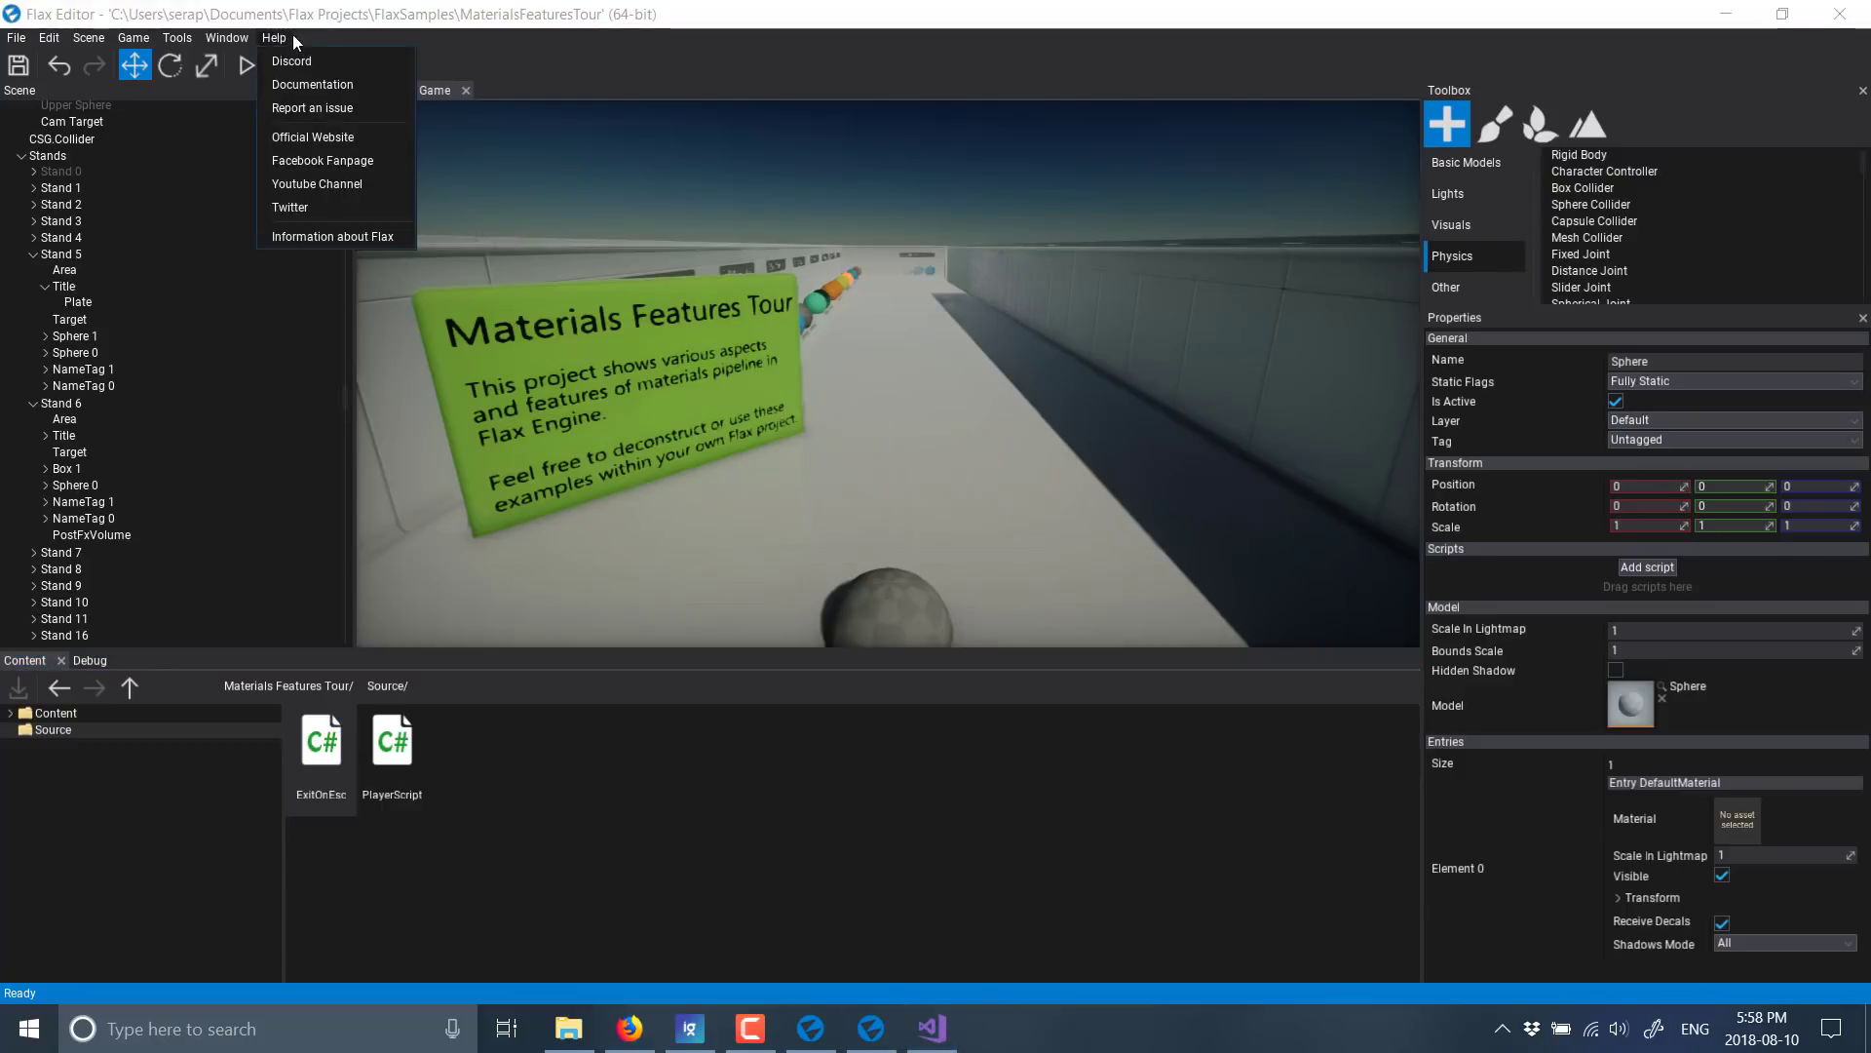
left_click(321, 82)
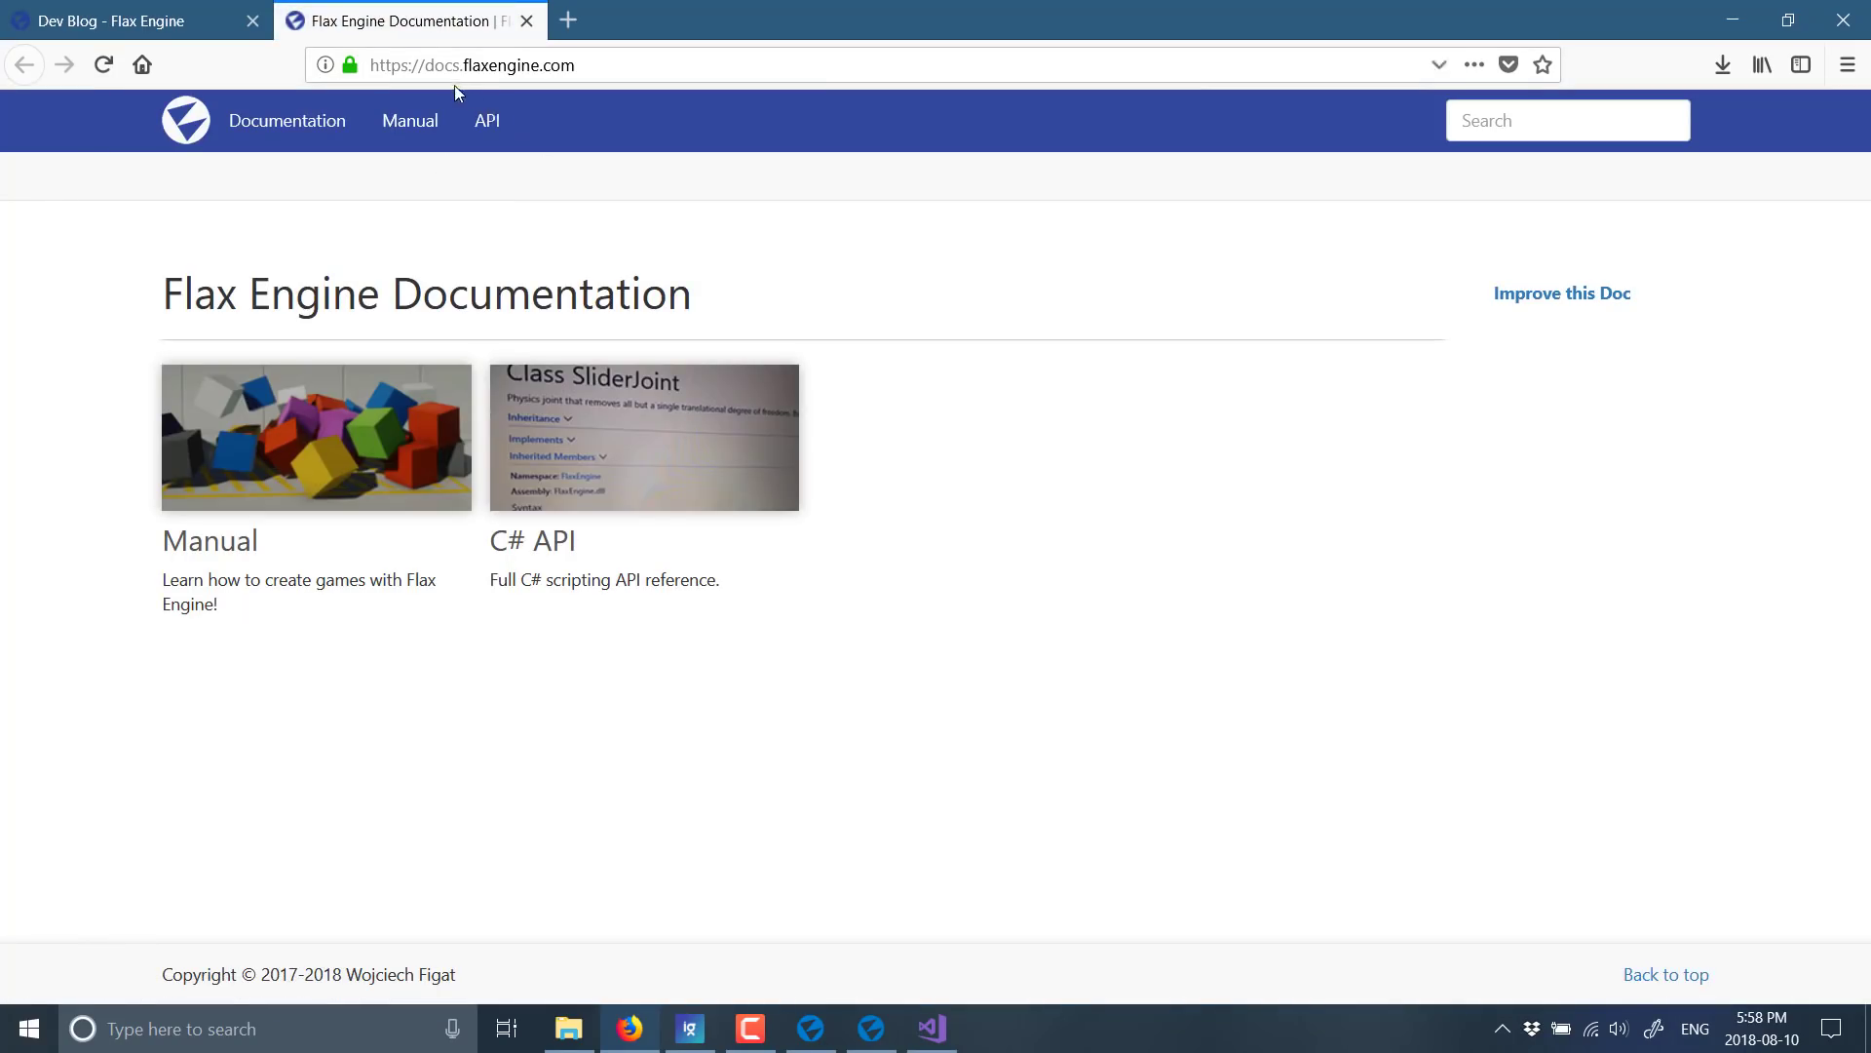
Open the Flax Engine Manual, then switch to the API reference and scroll its sidebar.
left_click(403, 449)
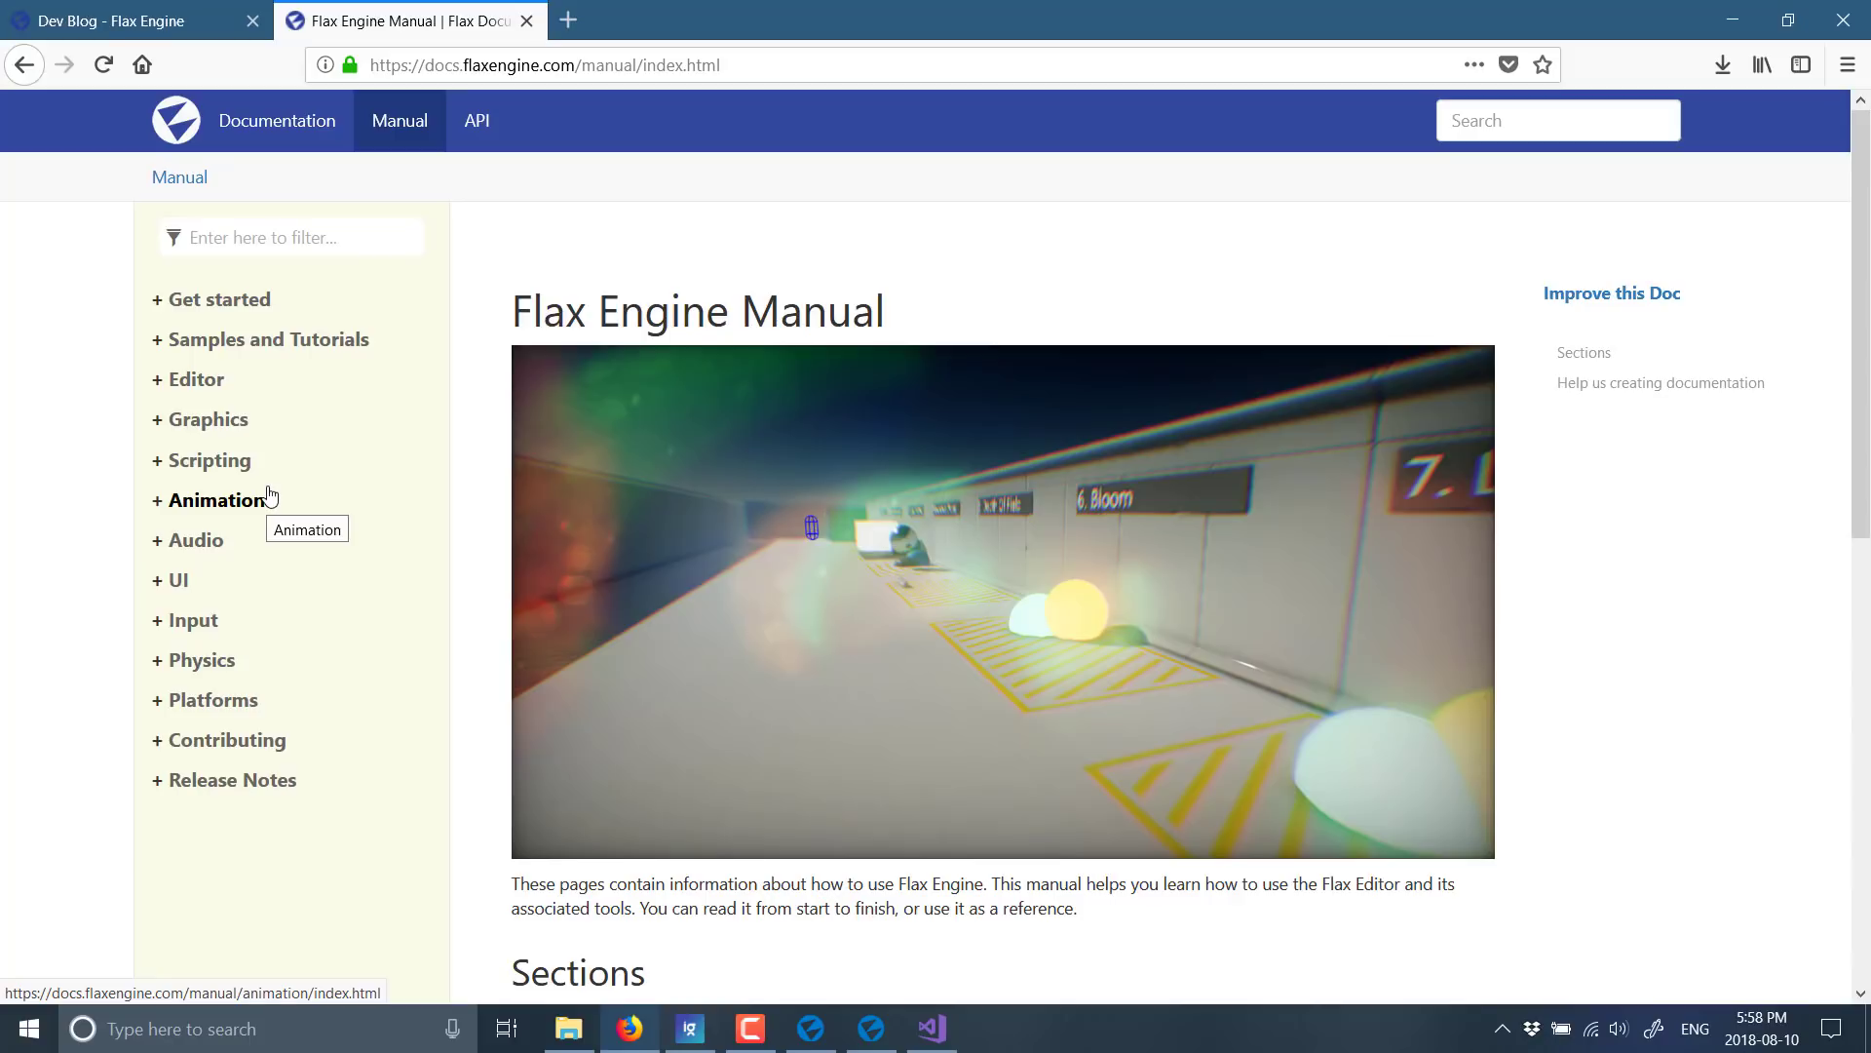
scroll(278, 468, "down", 1)
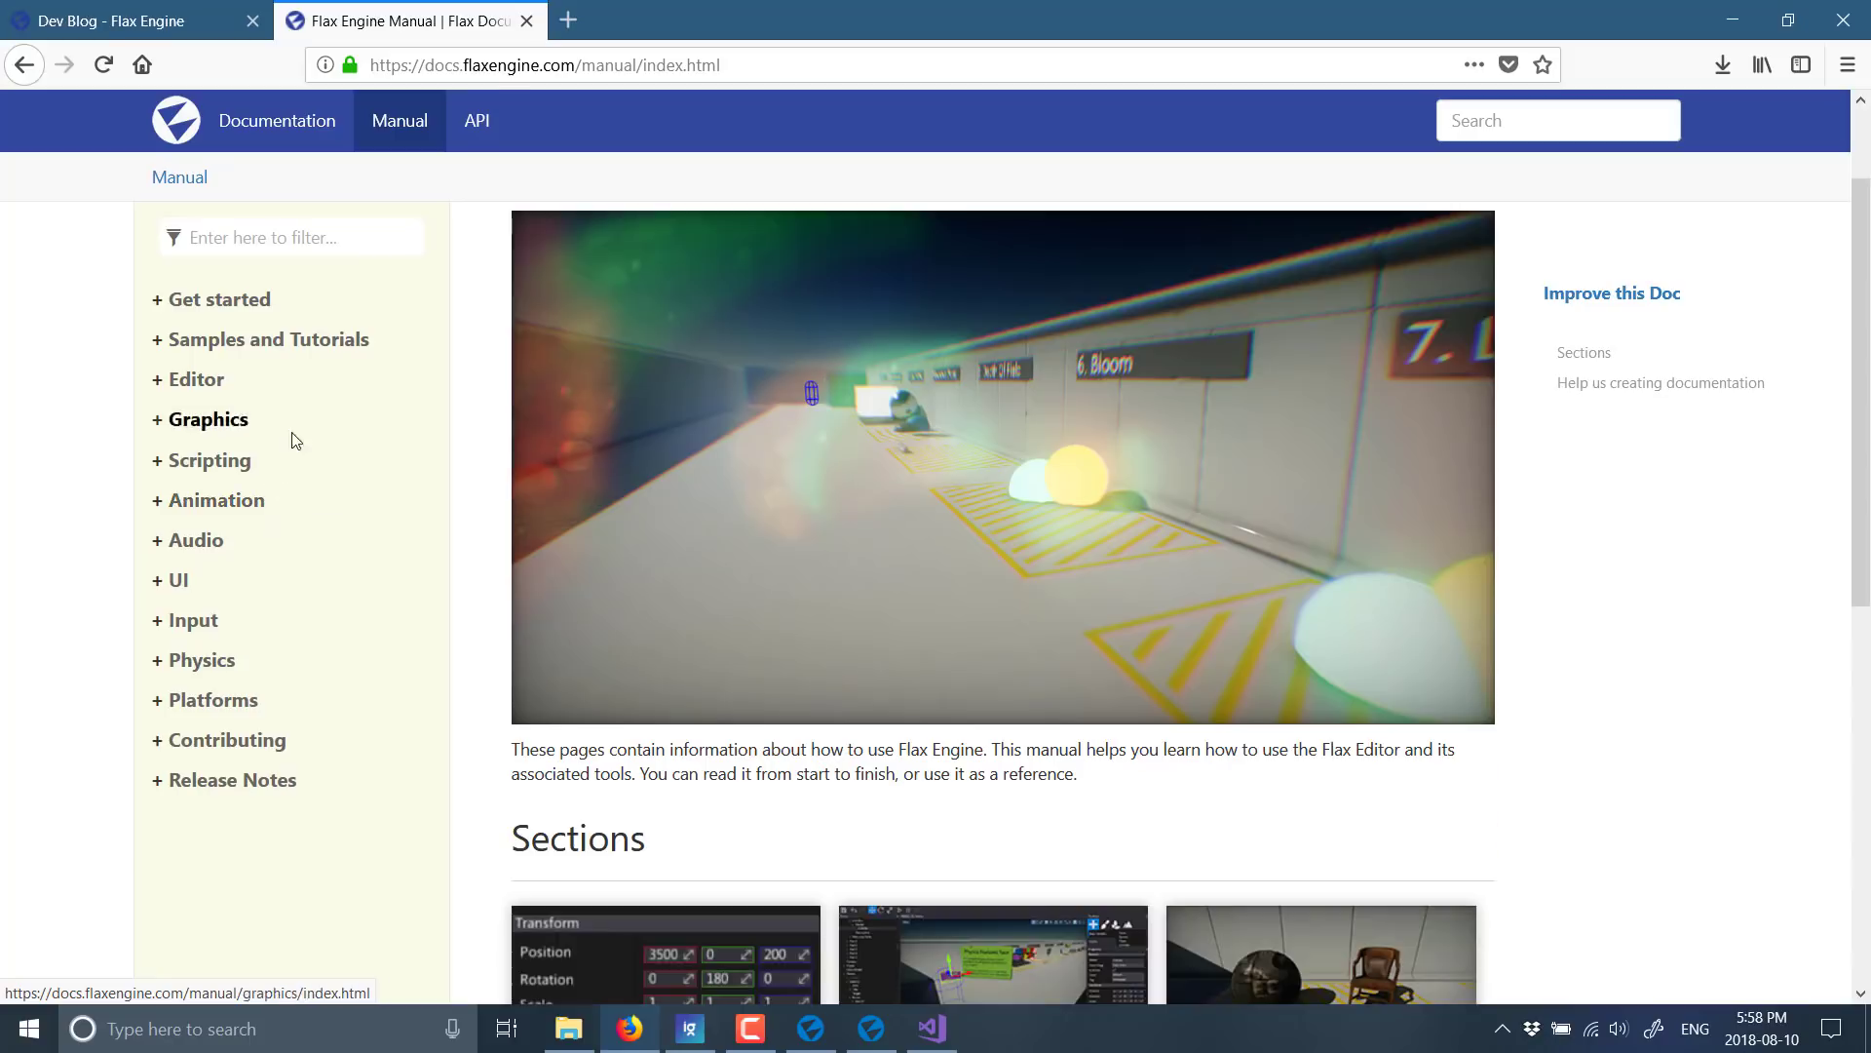
left_click(493, 124)
scroll(312, 421, "down", 1)
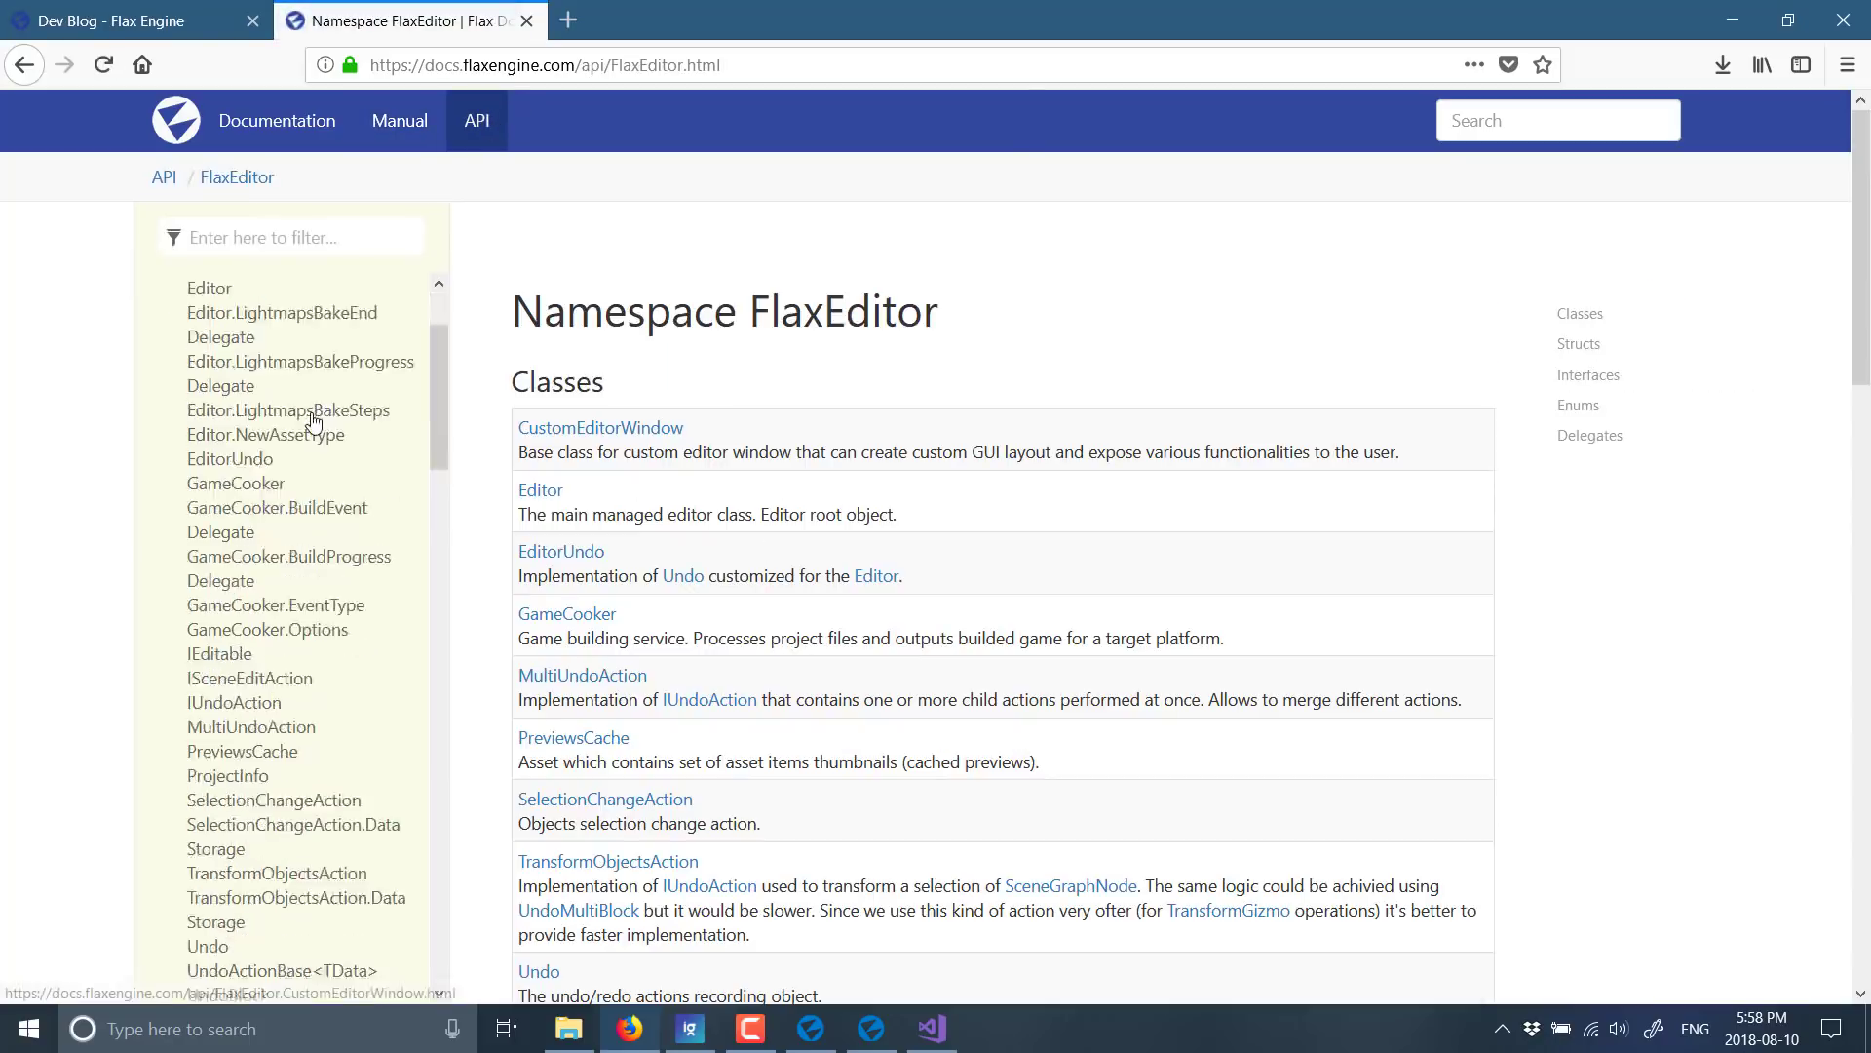
scroll(311, 421, "down", 10)
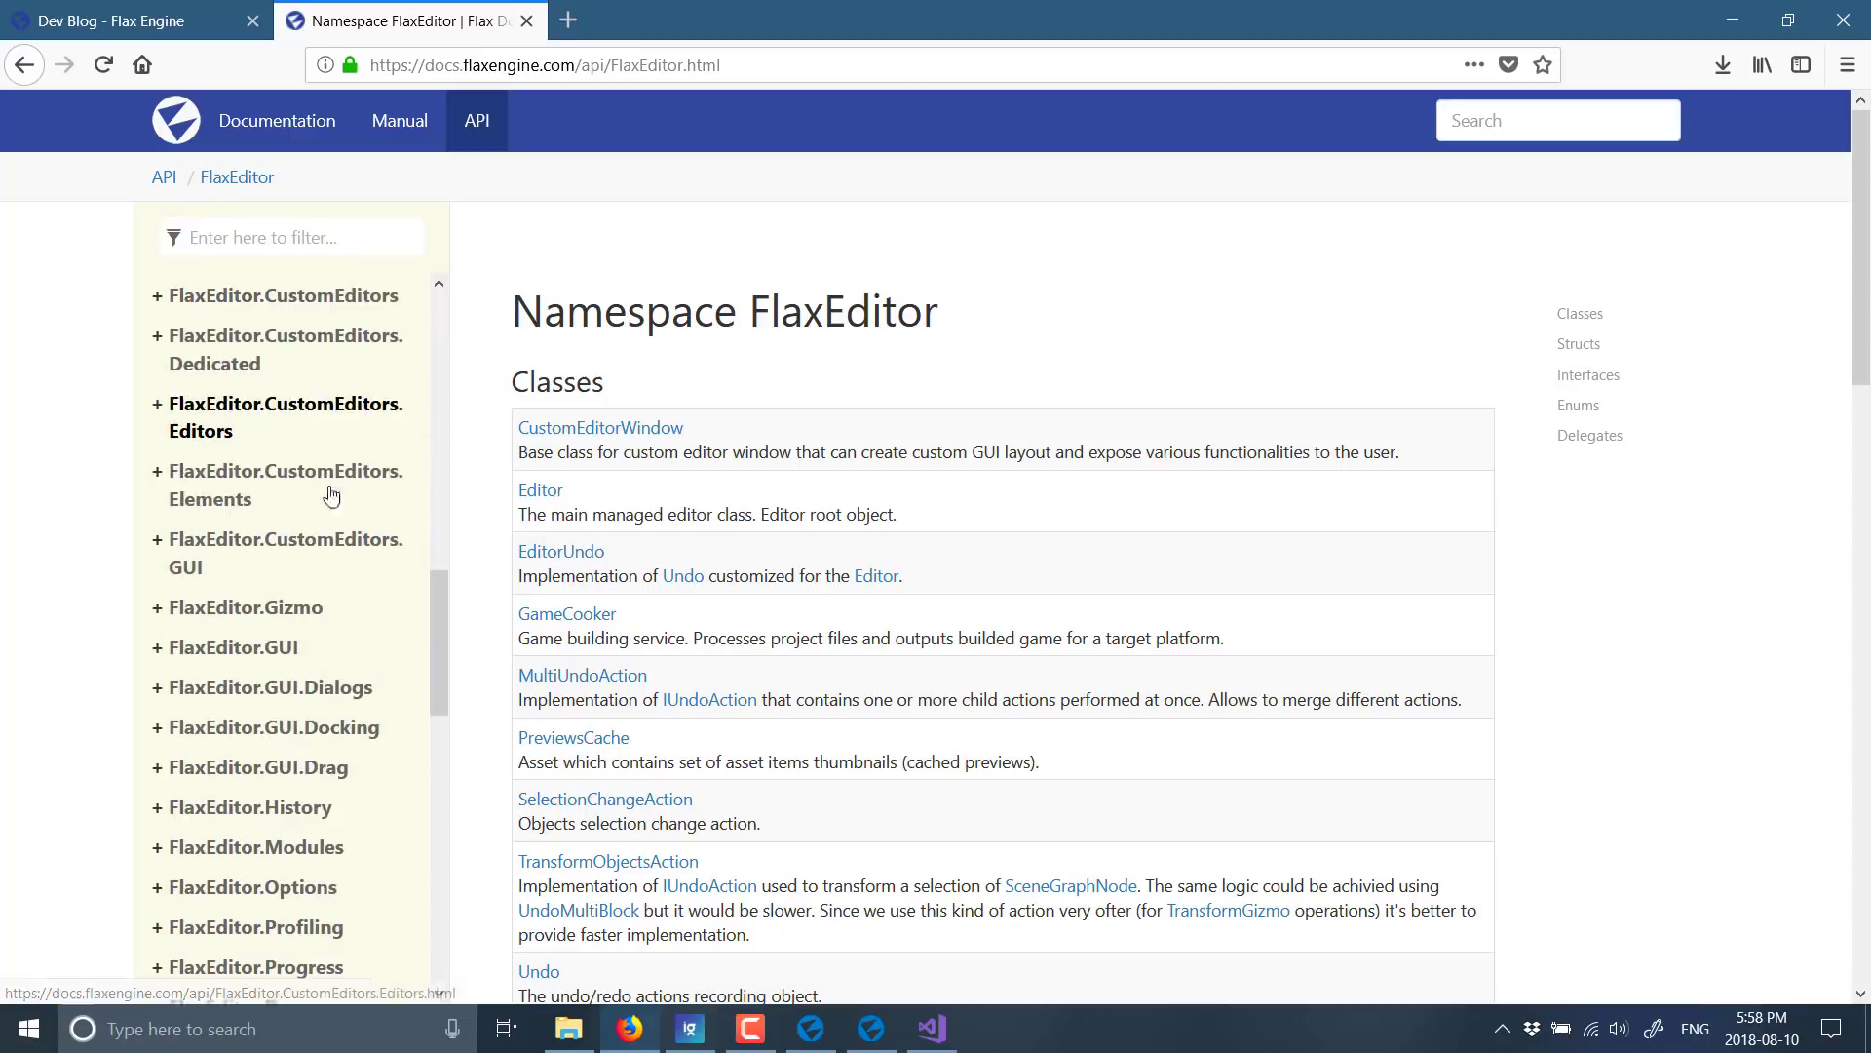
scroll(546, 532, "down", 5)
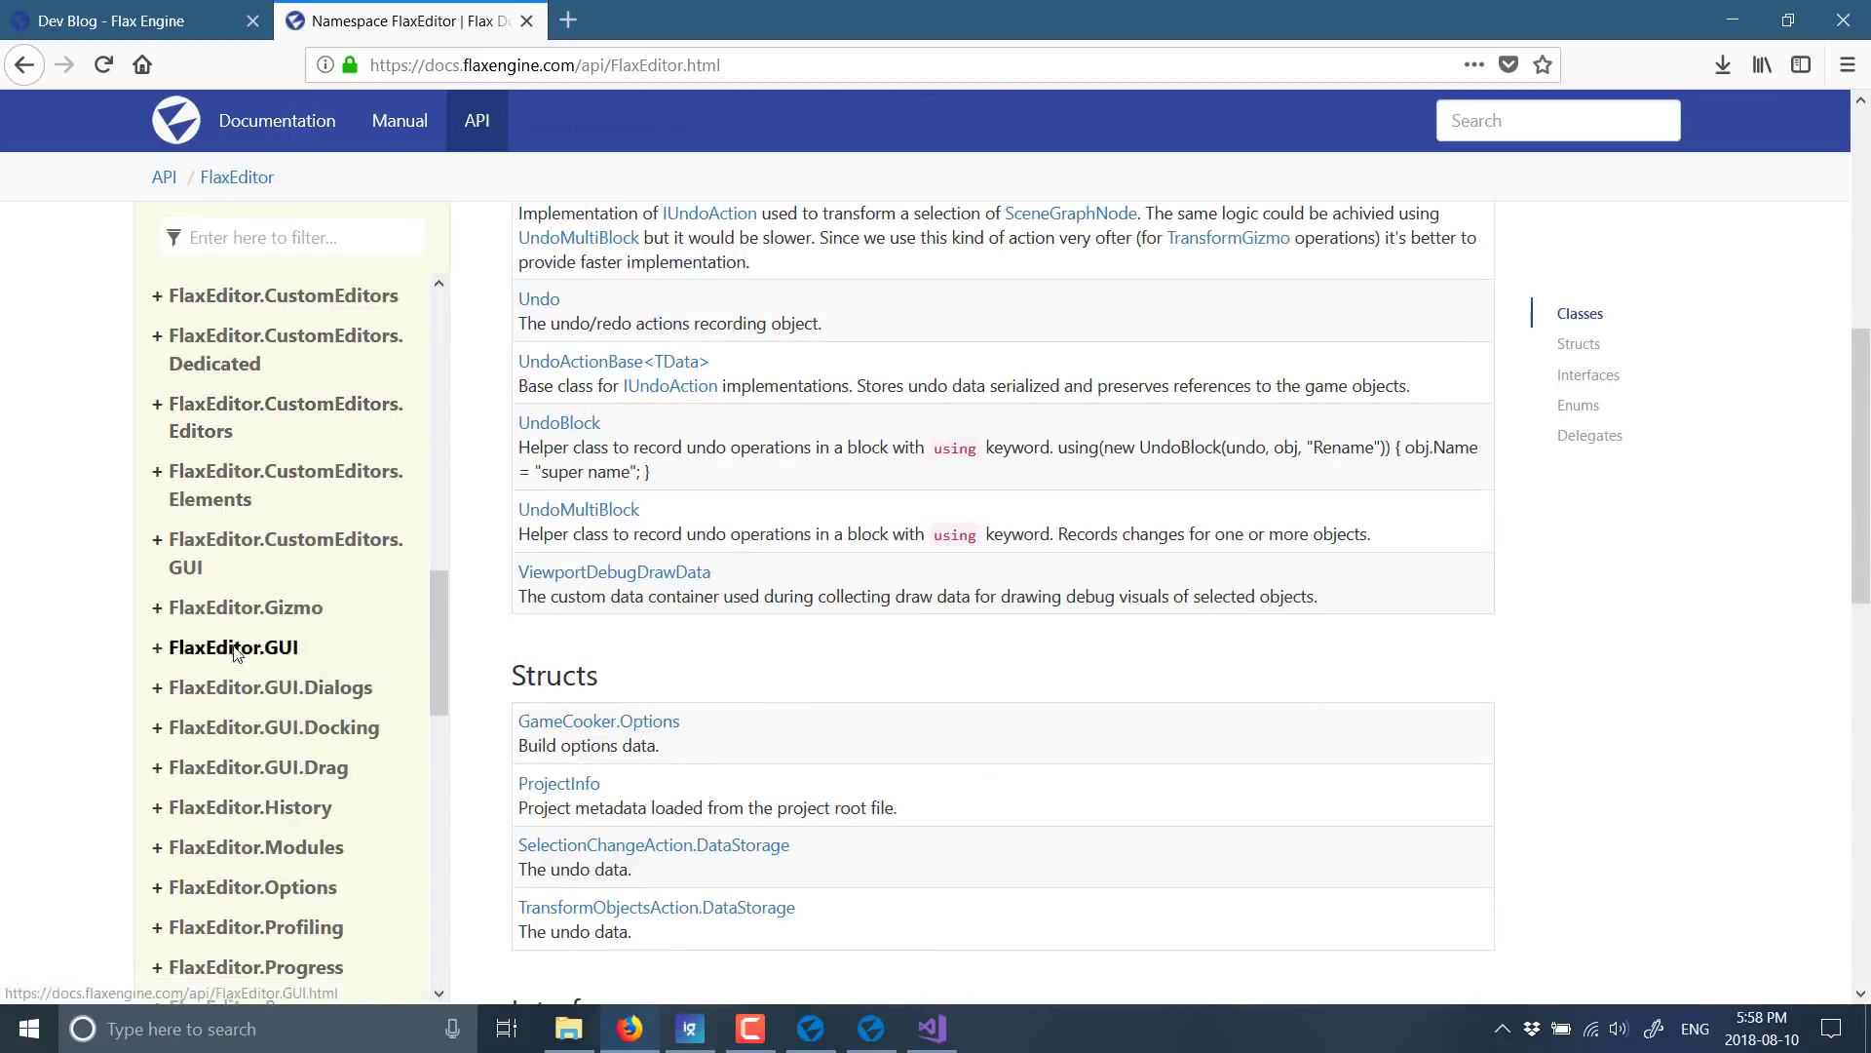
scroll(235, 652, "down", 5)
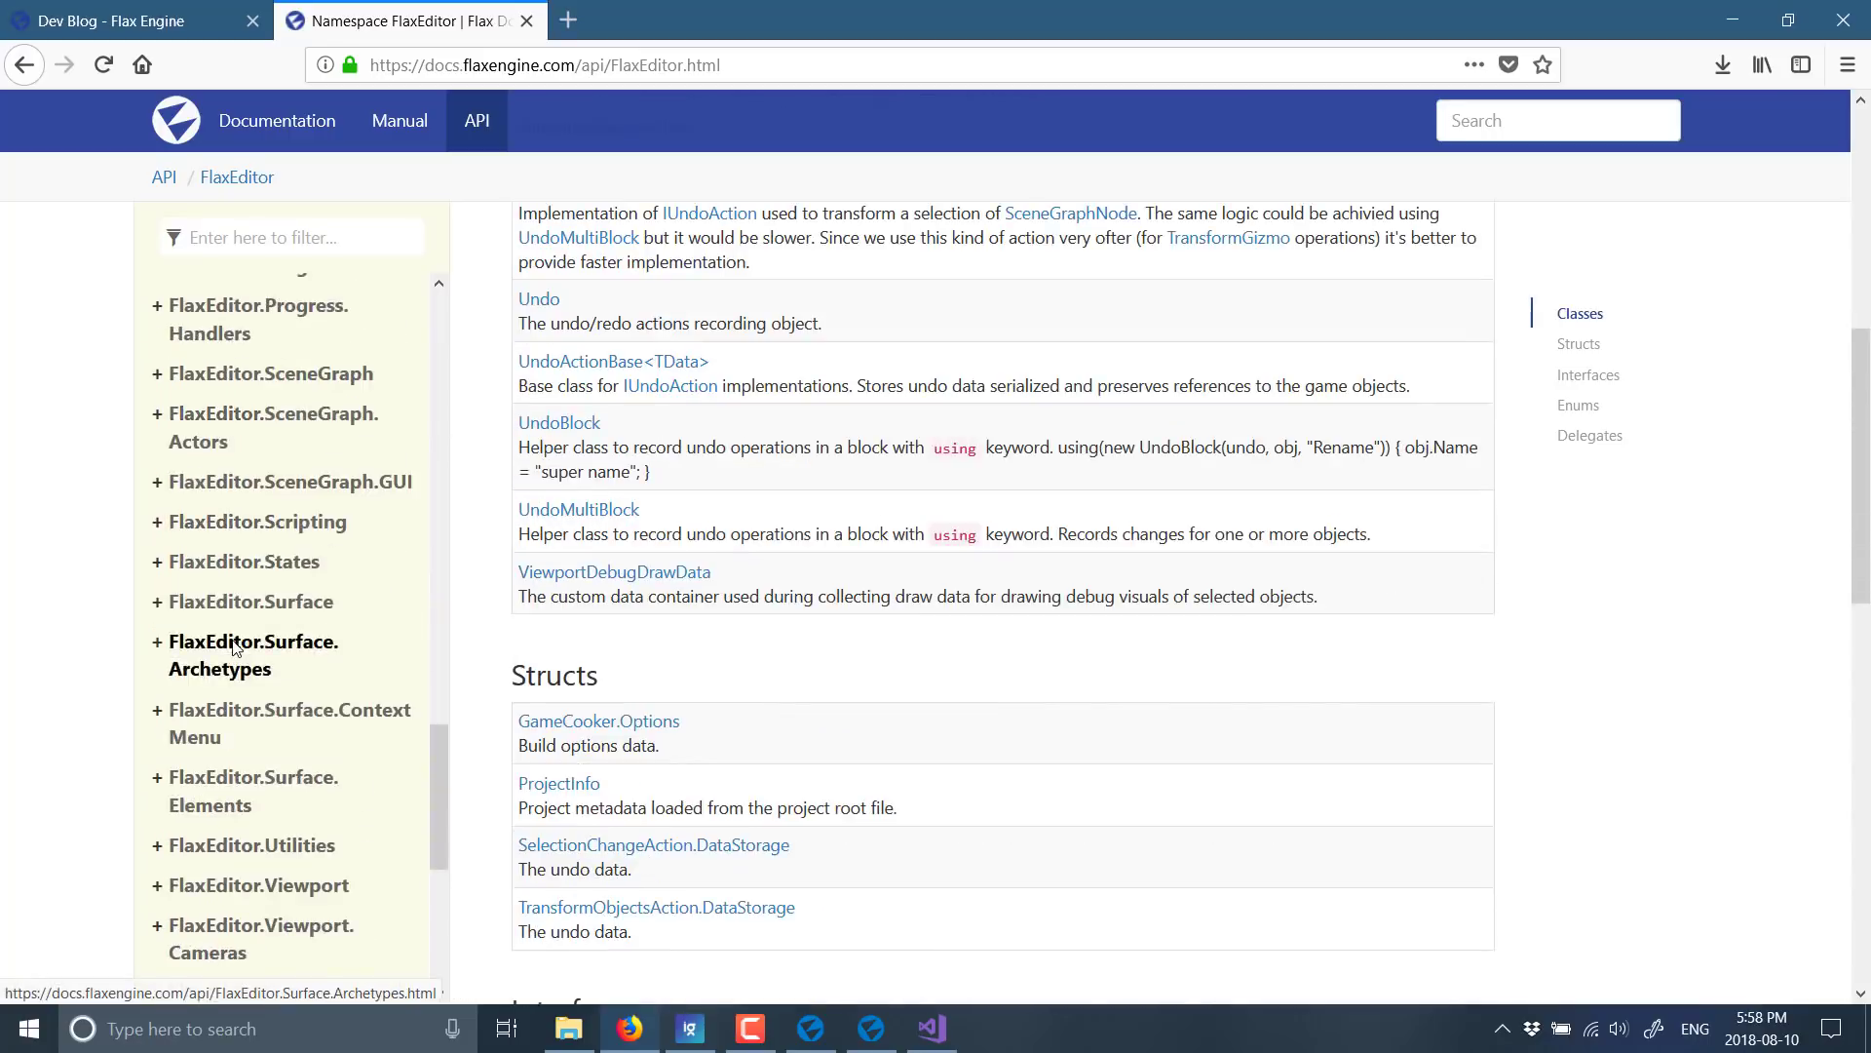
scroll(235, 649, "down", 4)
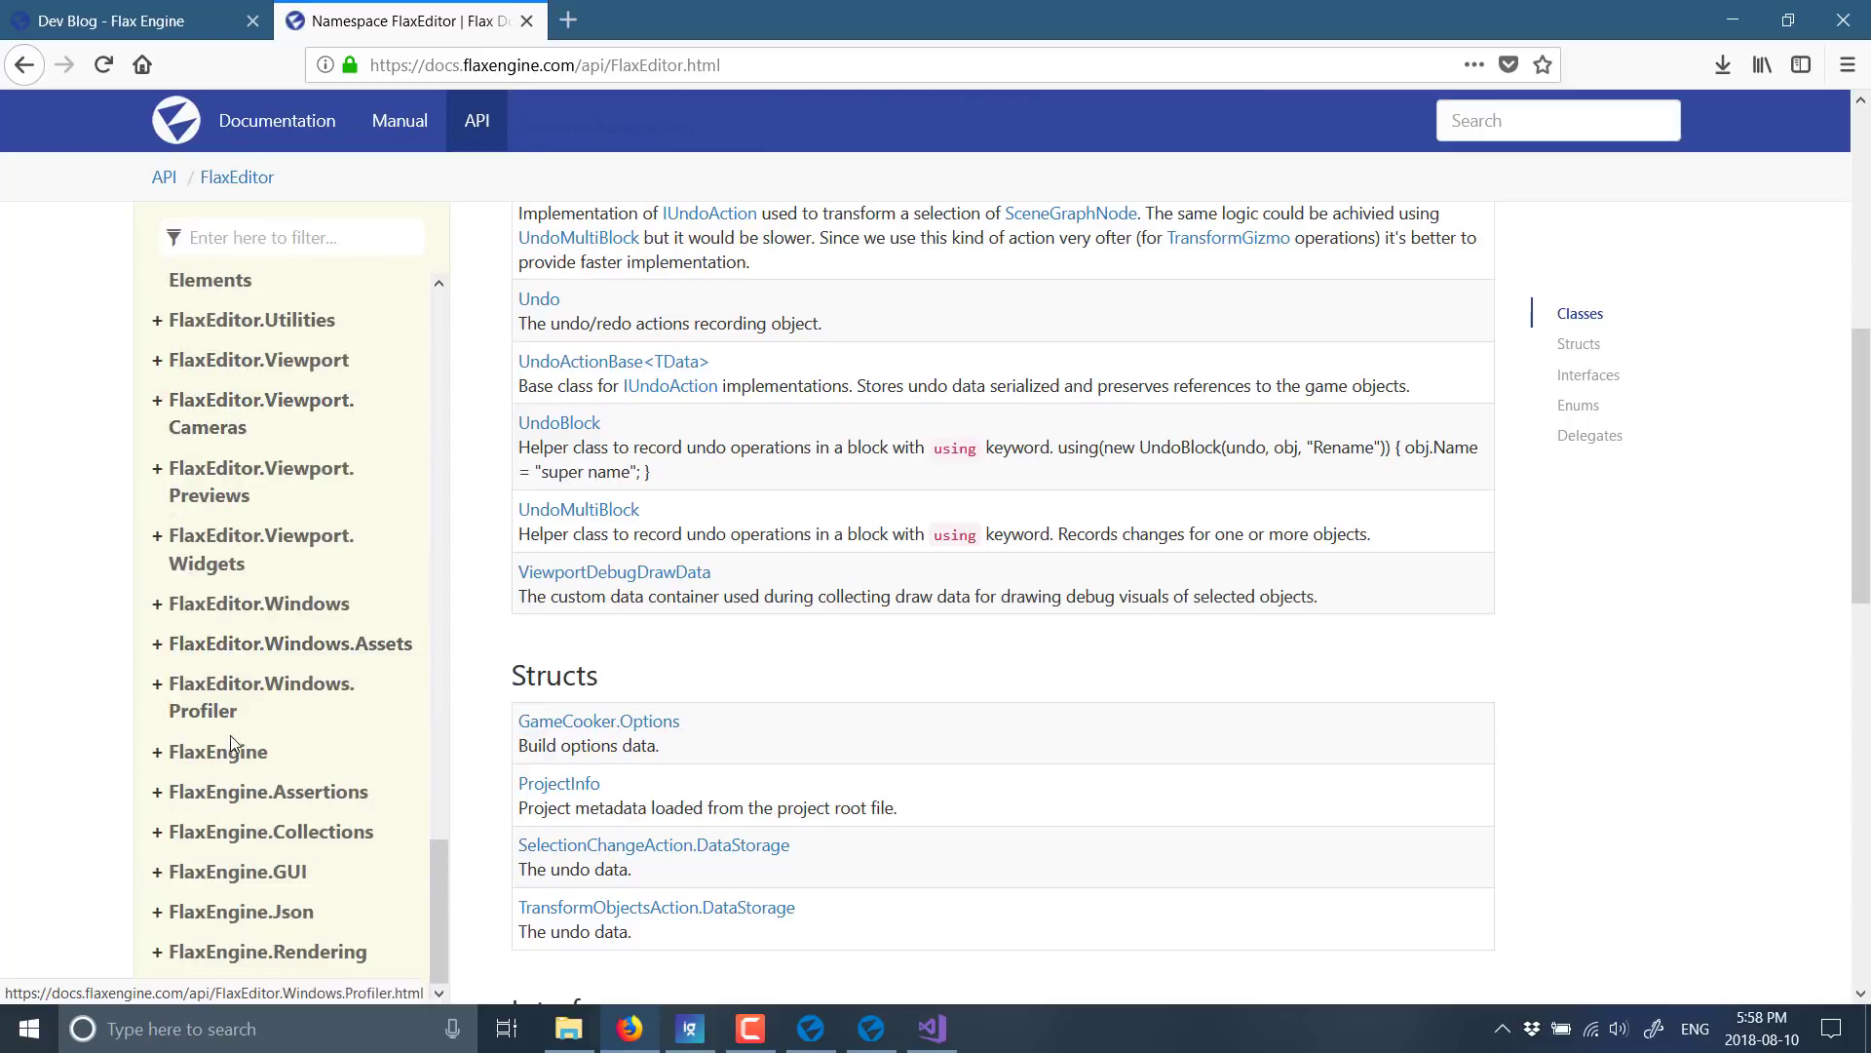
Open the AnimationGraph class page under the FlaxEngine namespace and read its description.
left_click(235, 752)
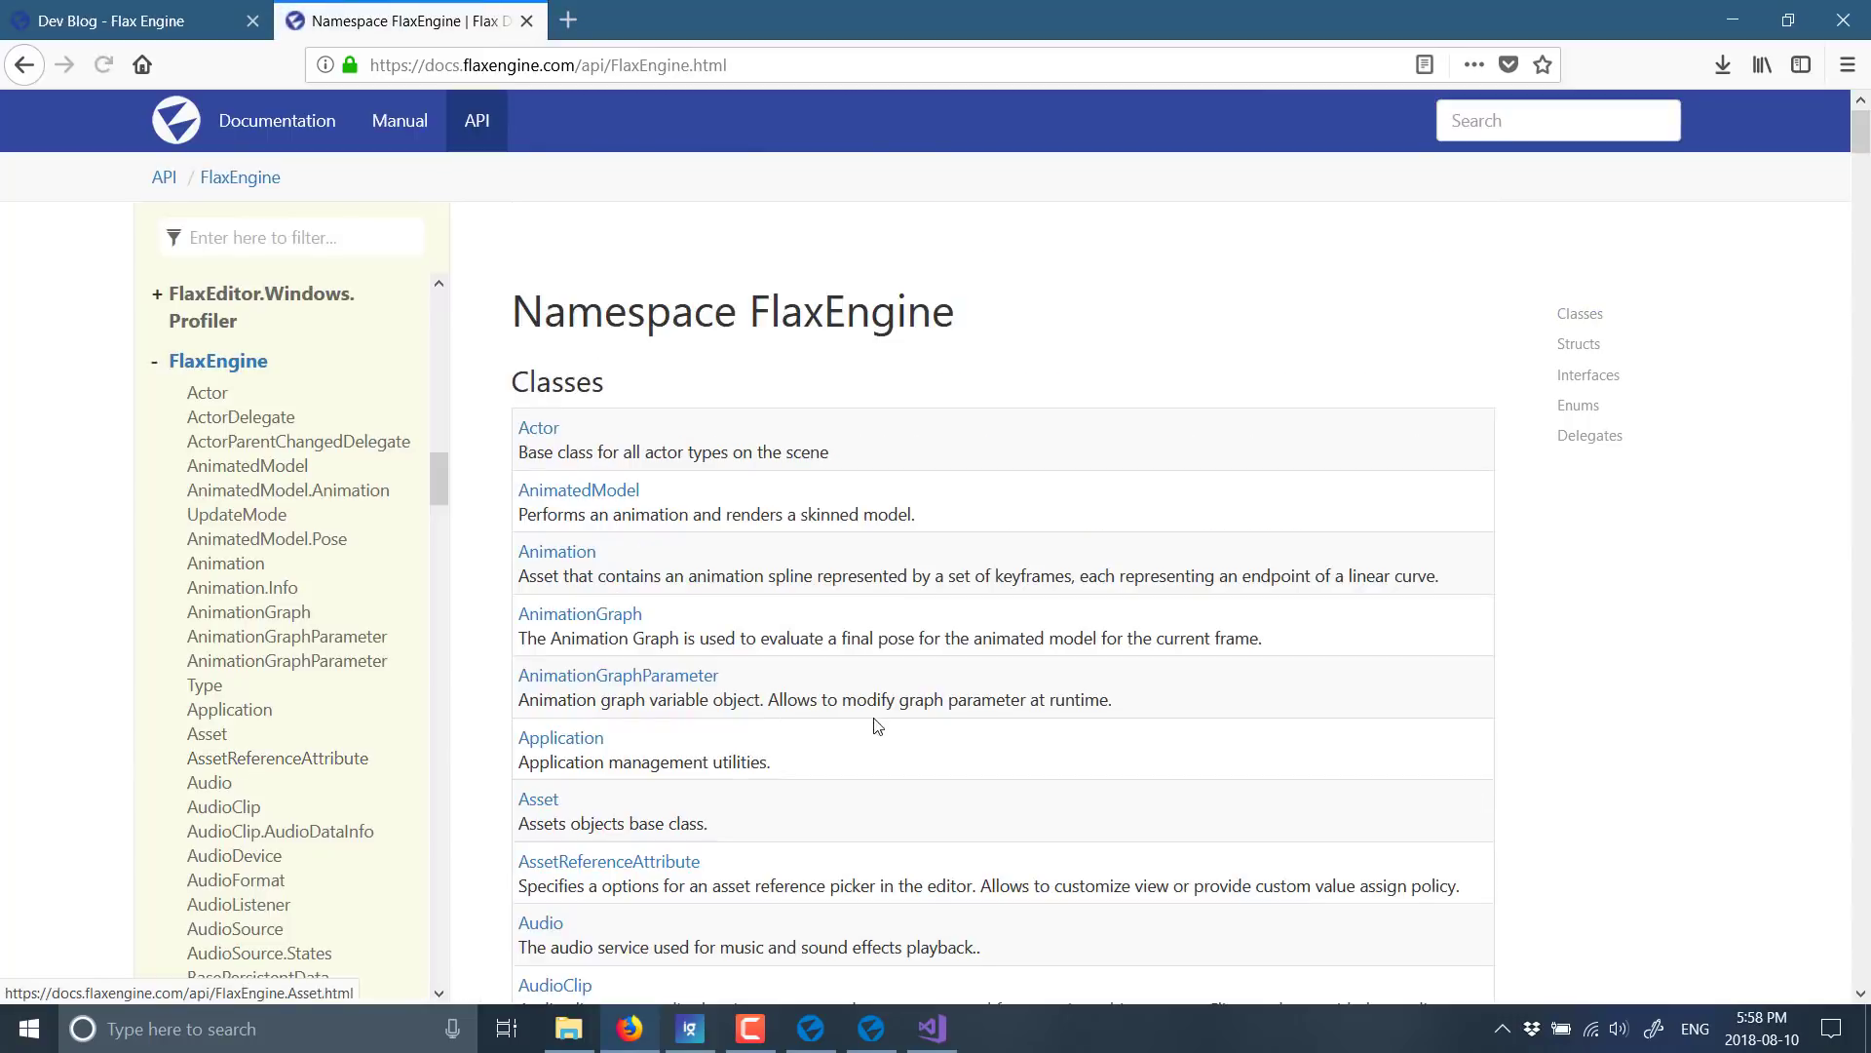
scroll(868, 727, "down", 2)
left_click(609, 481)
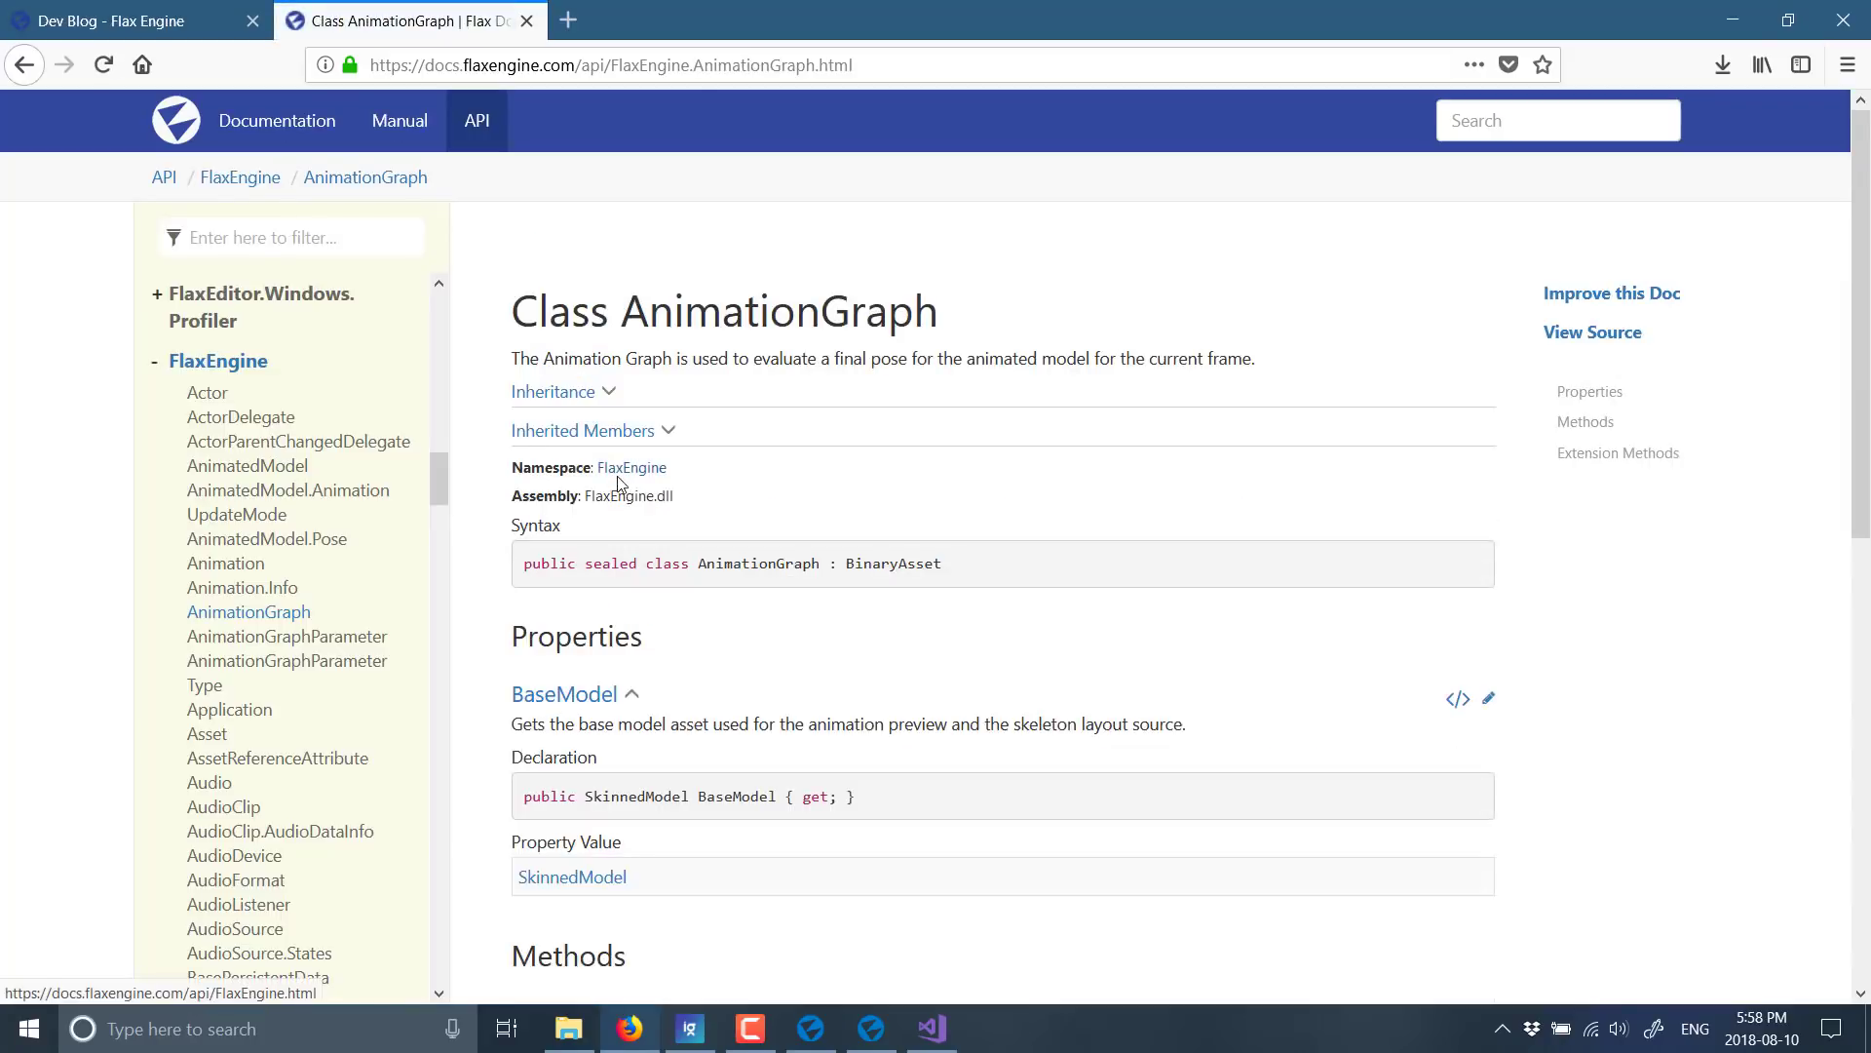
left_click_drag(729, 360, 1277, 432)
scroll(1036, 692, "down", 9)
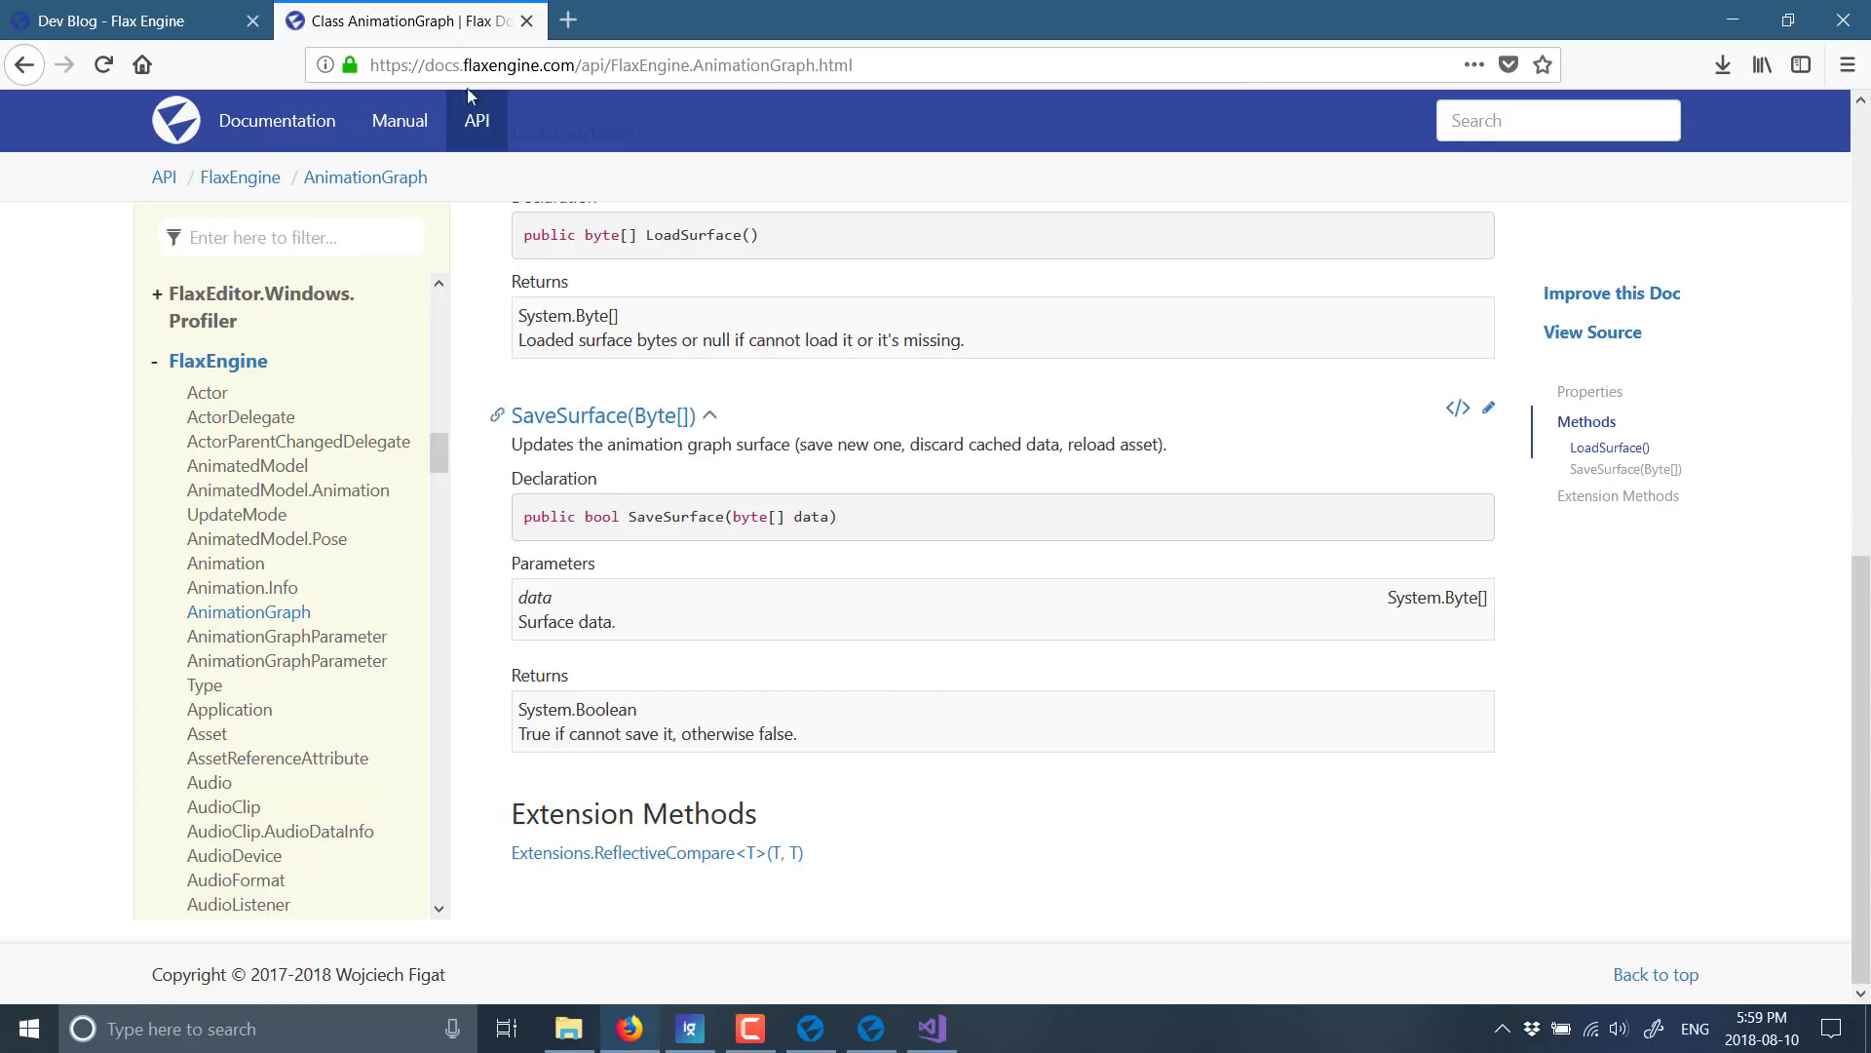
Return to the Dev Blog tab and navigate to the Flax Engine home page via HOME.
left_click(161, 18)
scroll(1049, 654, "up", 20)
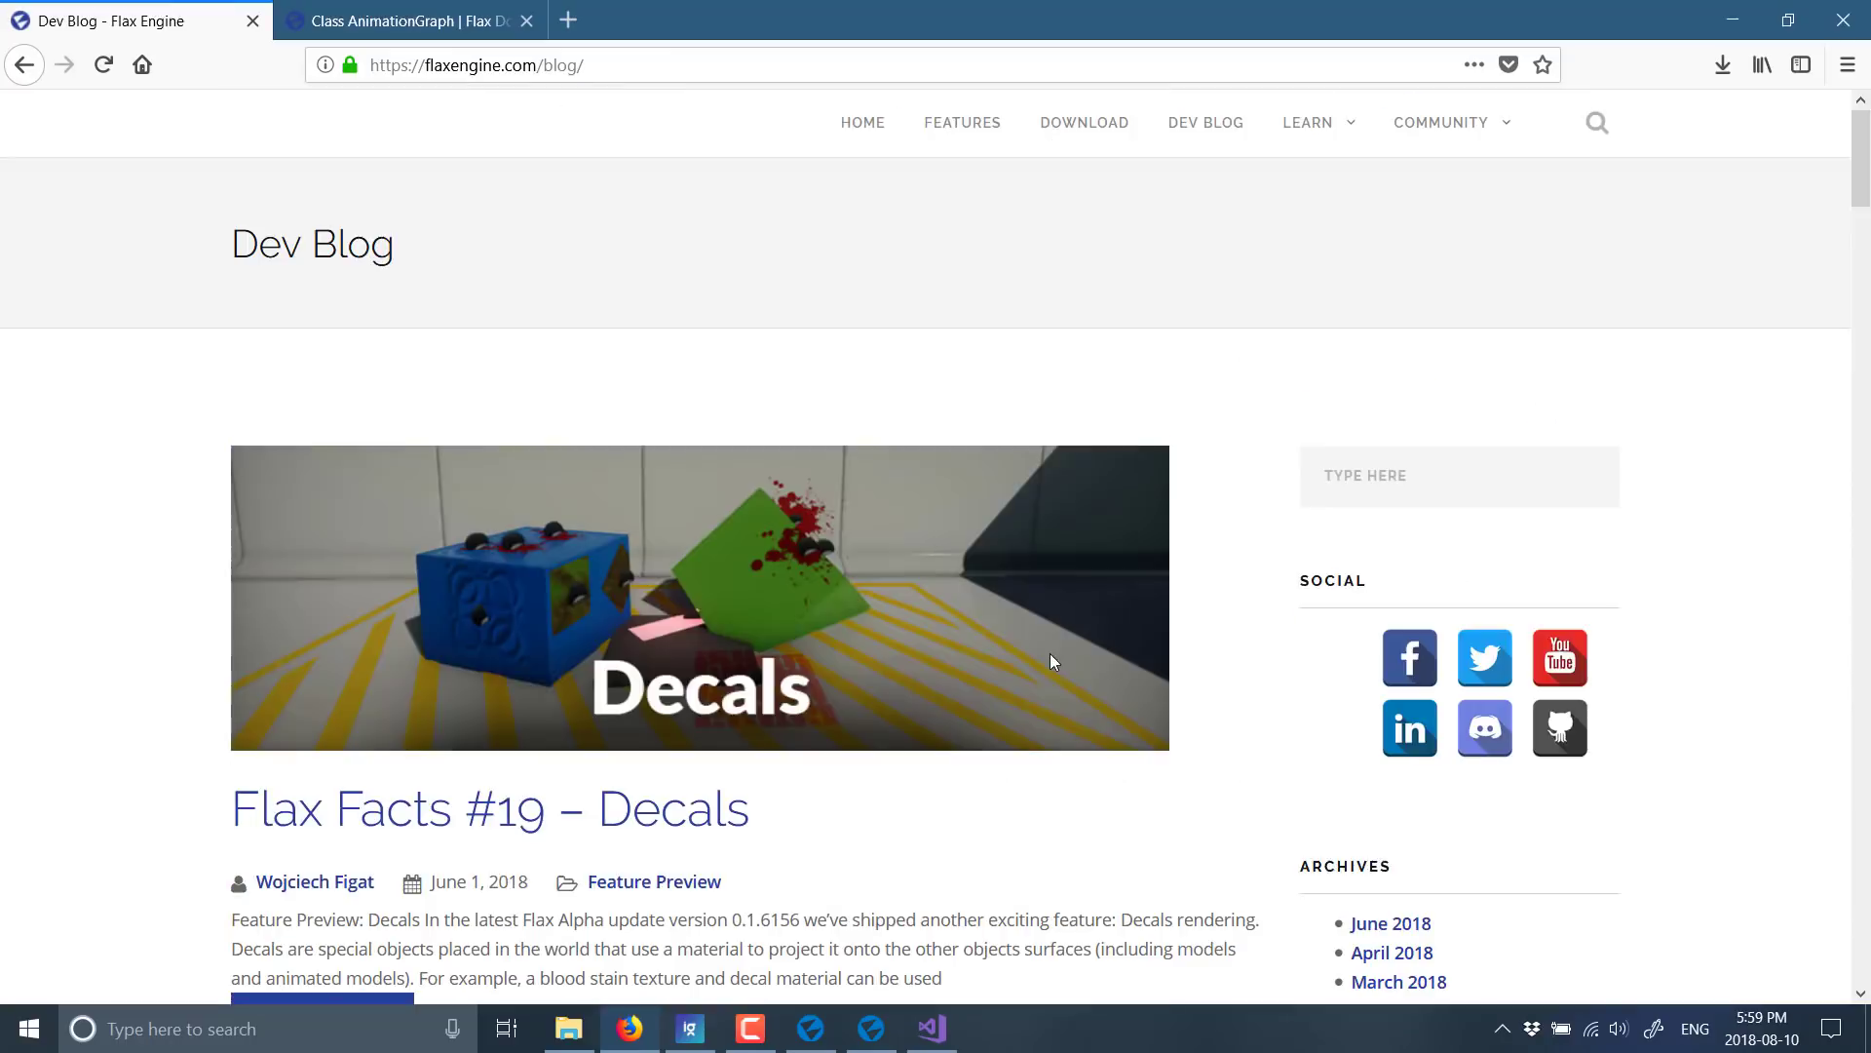
left_click(862, 123)
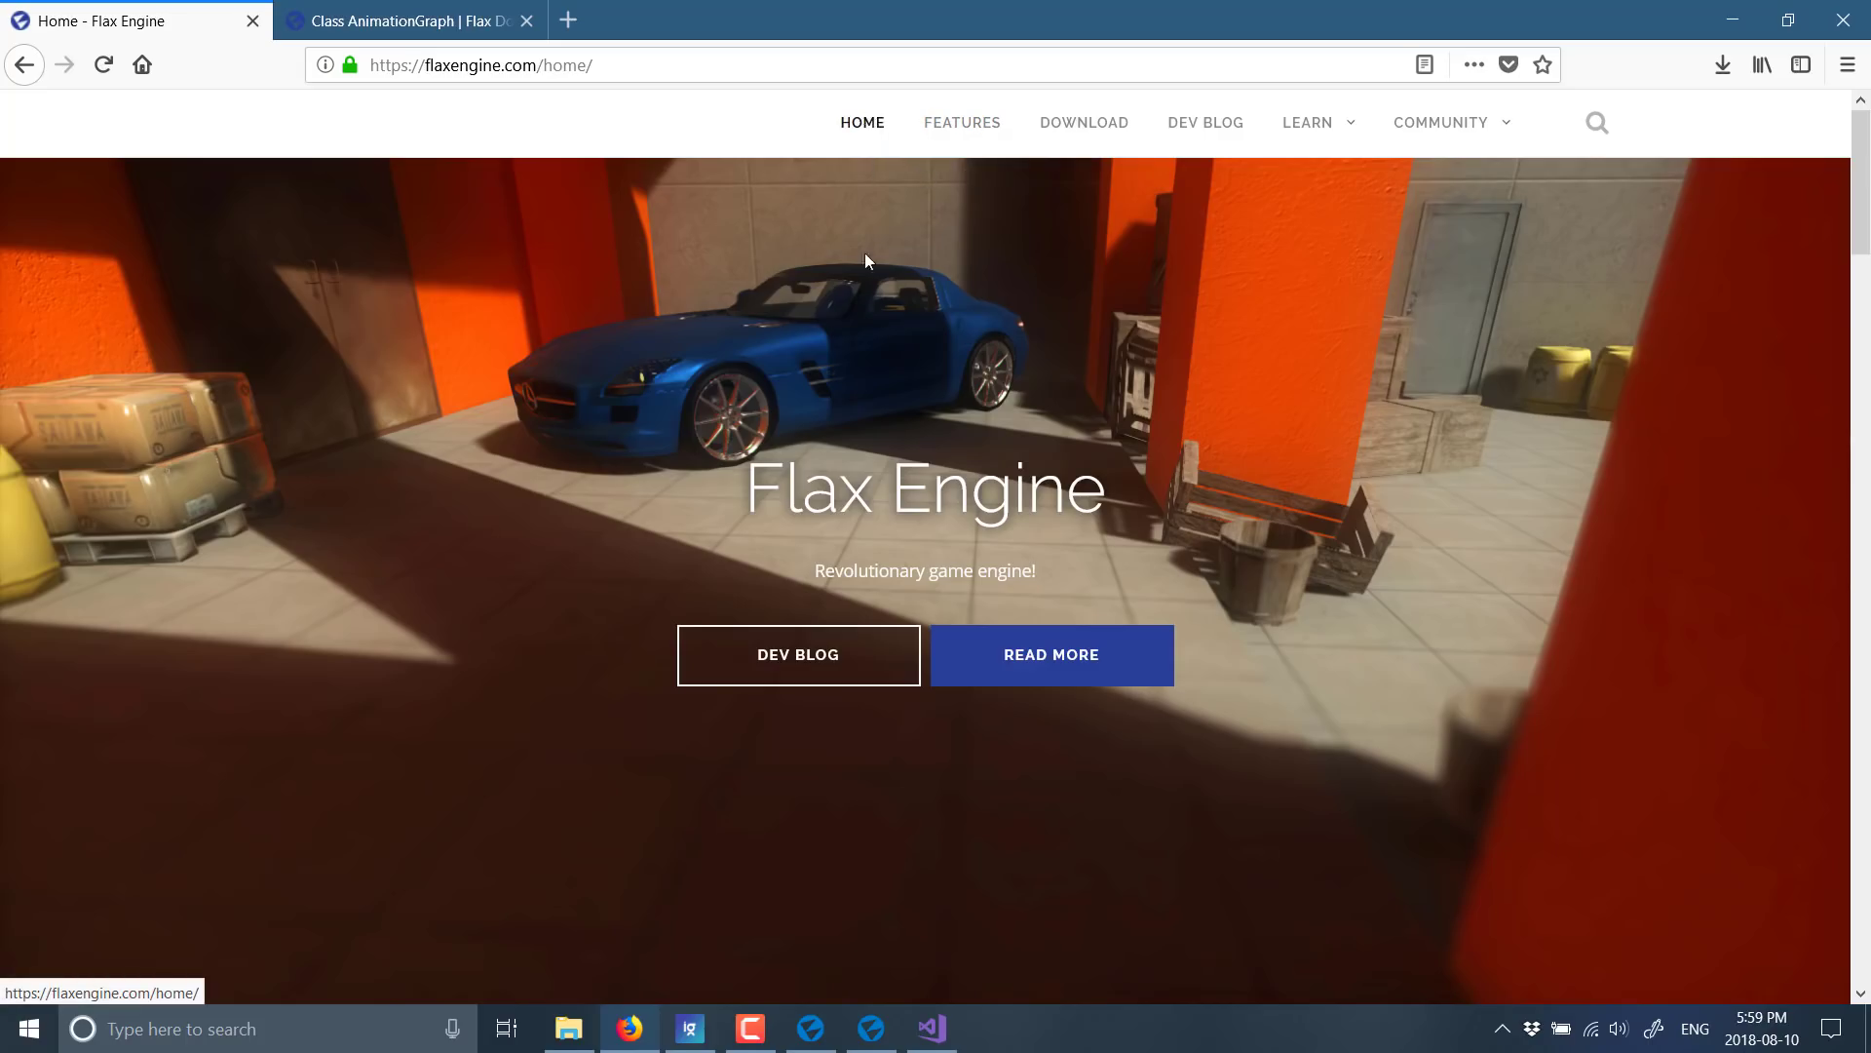
Open the Download page and highlight its 'Open beta coming soon...' heading.
left_click(1089, 126)
left_click_drag(512, 573, 1099, 565)
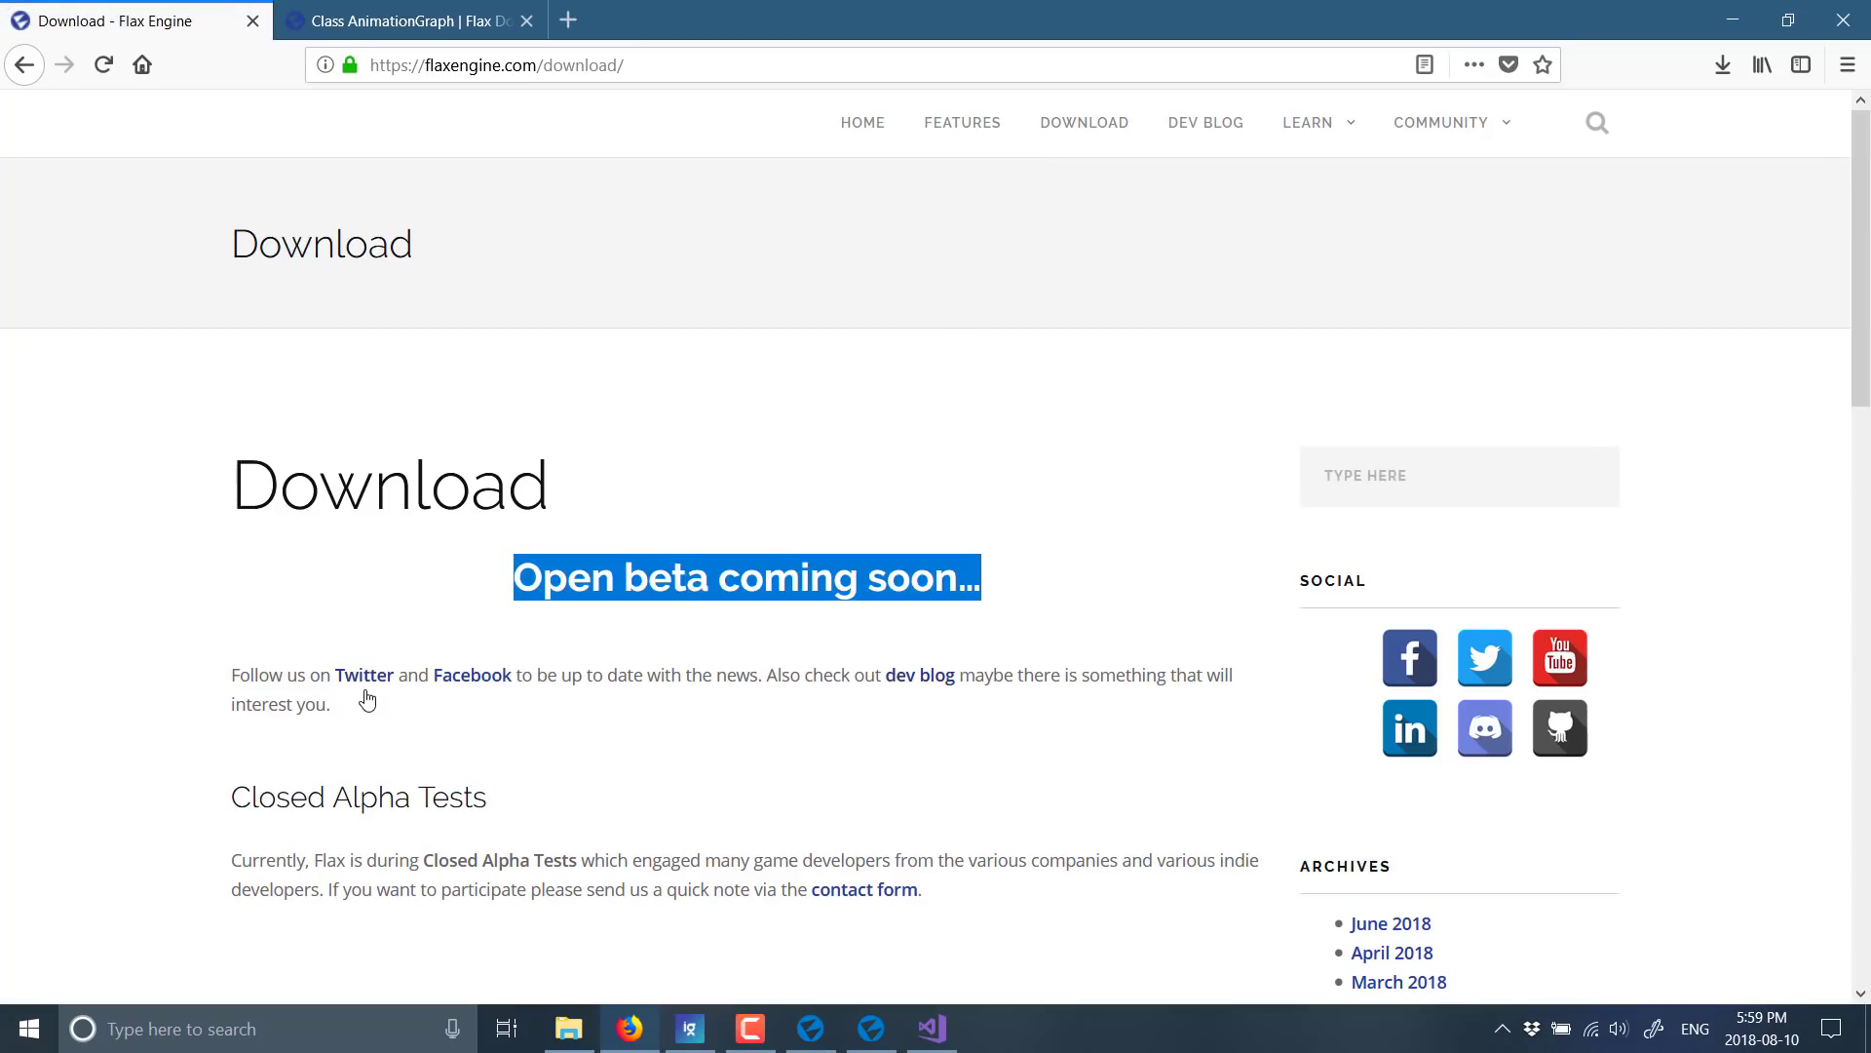